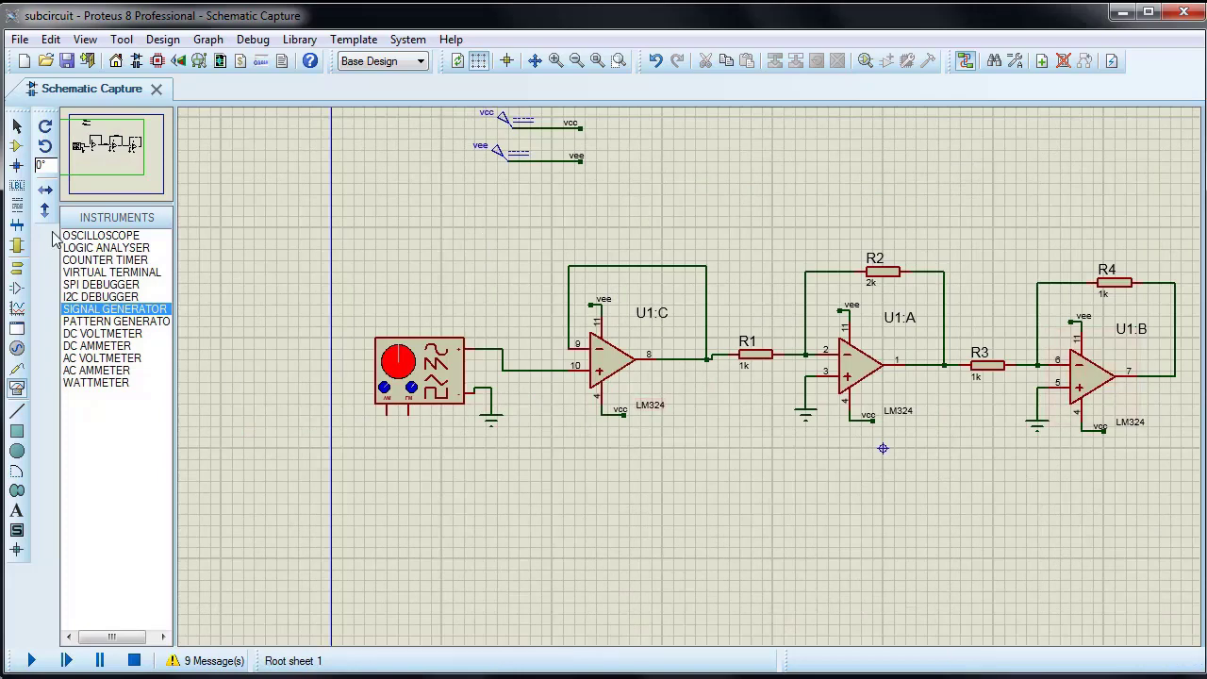
- Place an oscilloscope to the right of U1:B and wire its channel A to the signal generator's output line
click(101, 235)
scroll(620, 364, down, 3)
click(960, 358)
click(960, 358)
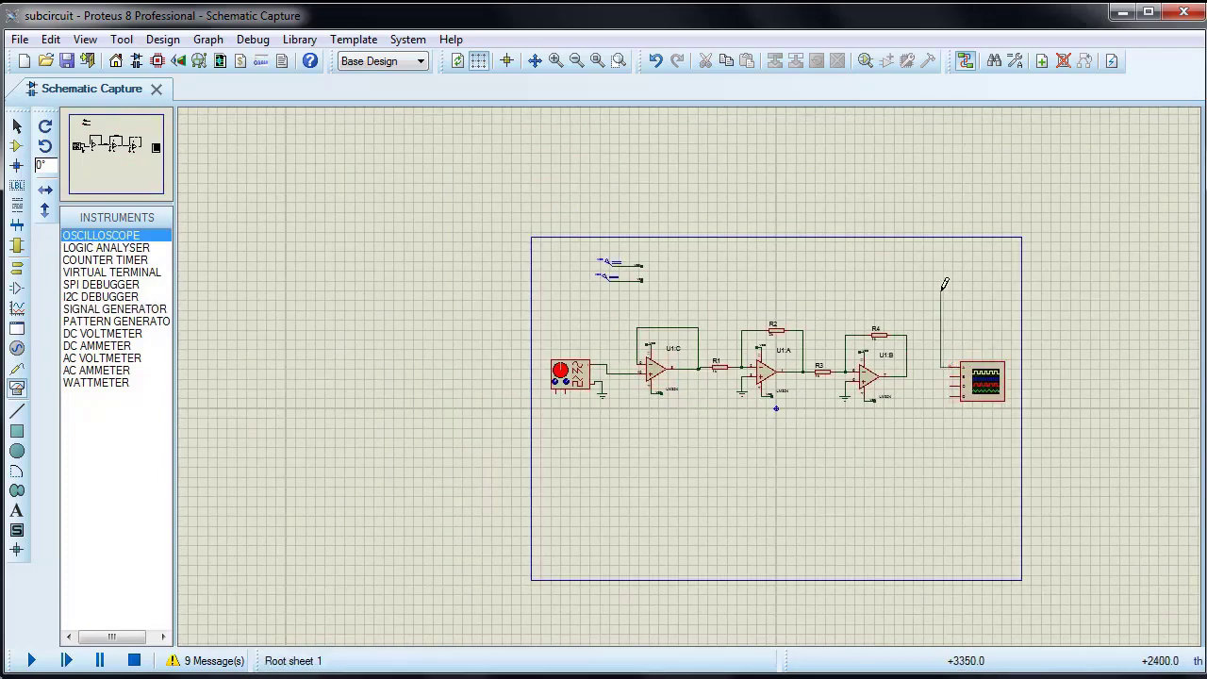
click(941, 316)
click(617, 316)
click(617, 373)
- Wire oscilloscope channels B, C and D to the outputs of U1:C, U1:A and U1:B respectively
scroll(818, 348, up, 1)
click(1019, 391)
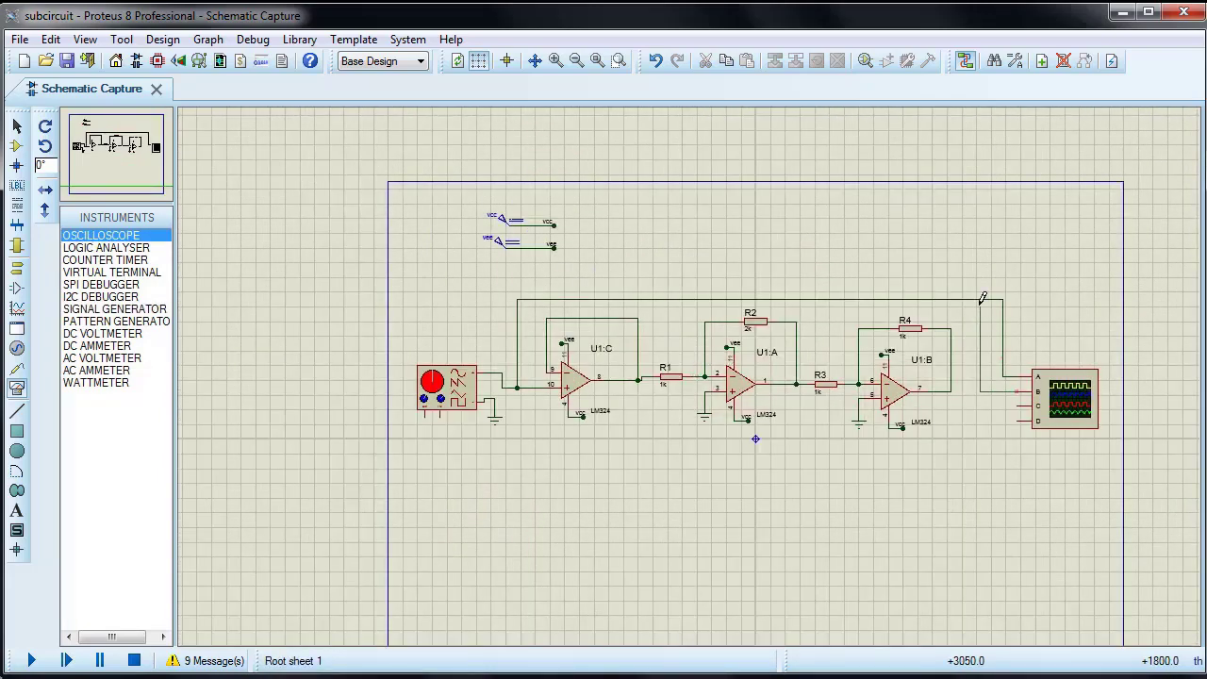
click(976, 252)
click(631, 252)
click(631, 317)
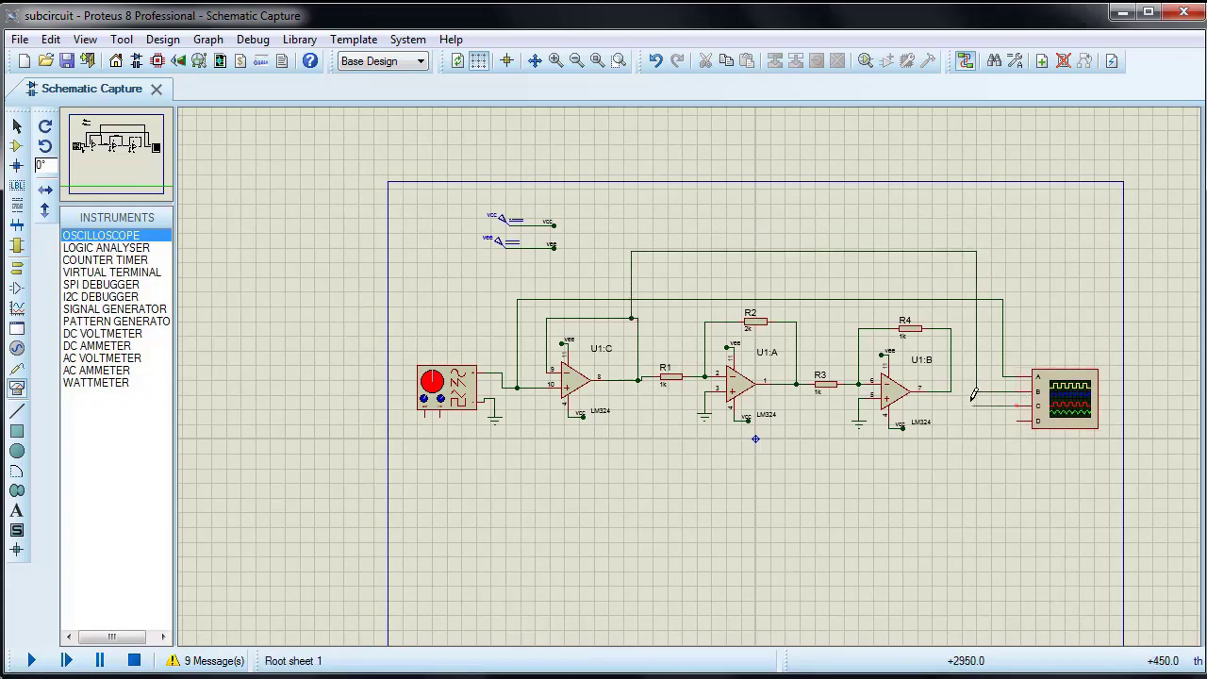
click(787, 322)
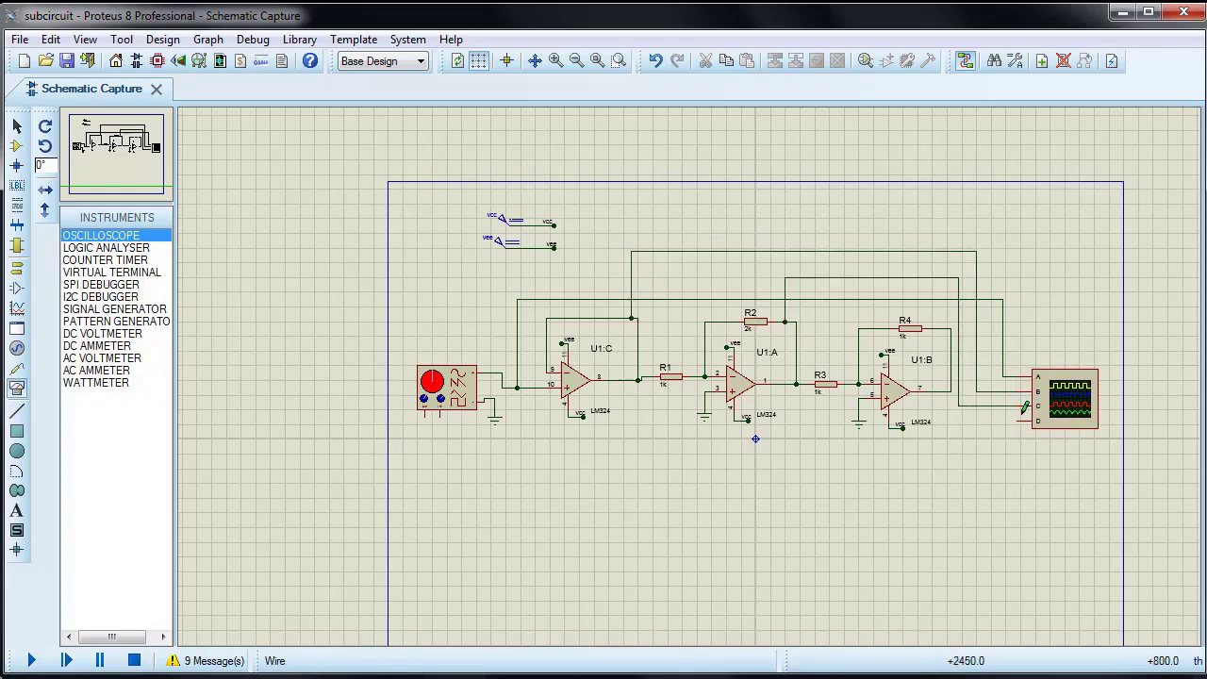
click(1024, 421)
- Run the simulation and set the signal generator to 1 kHz with a 10 mV peak-to-peak amplitude
scroll(1023, 421, up, 1)
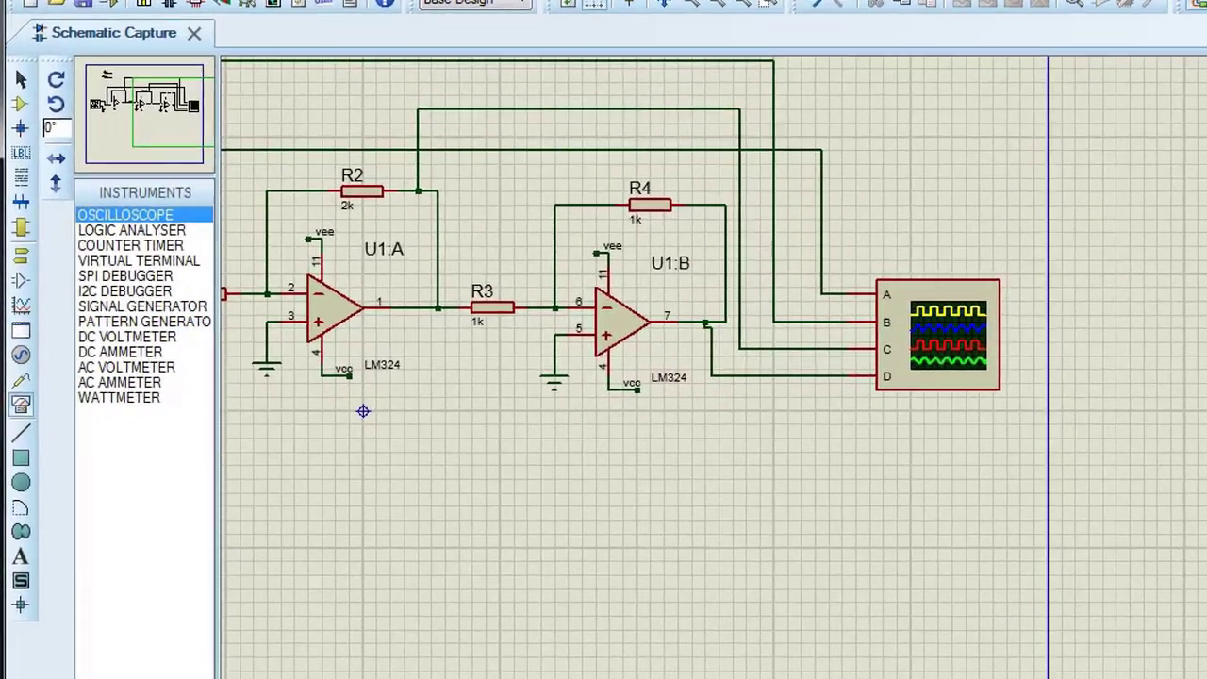
key(F12)
click(606, 92)
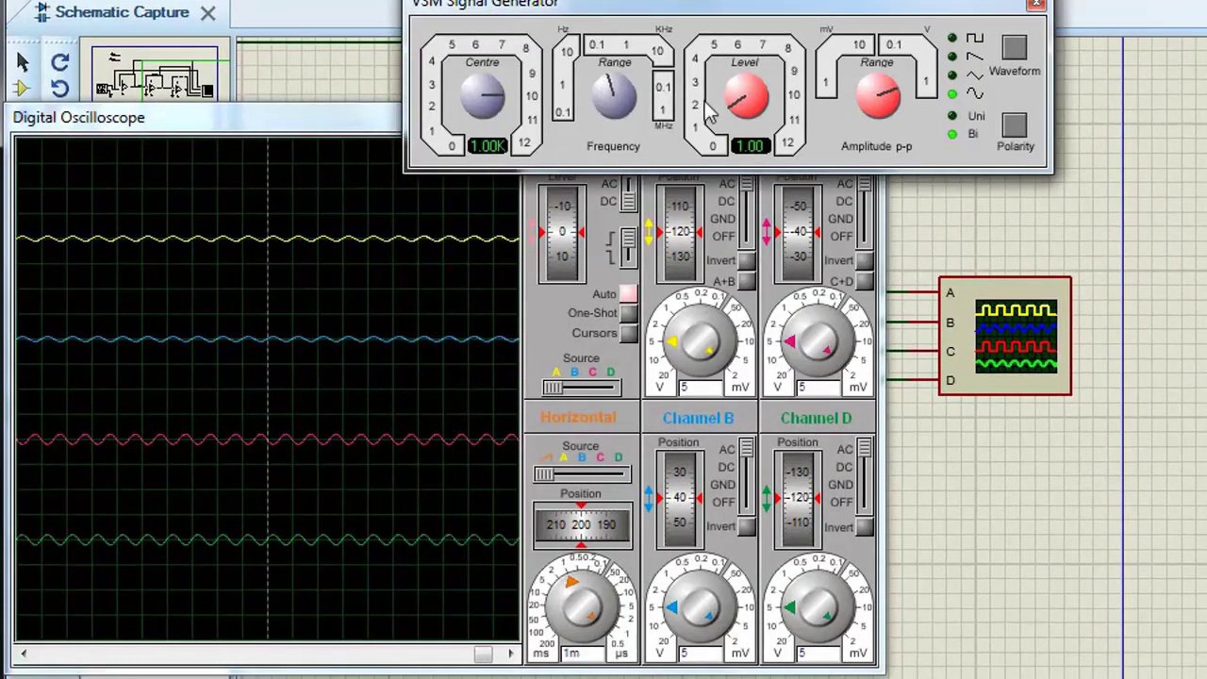
click(877, 88)
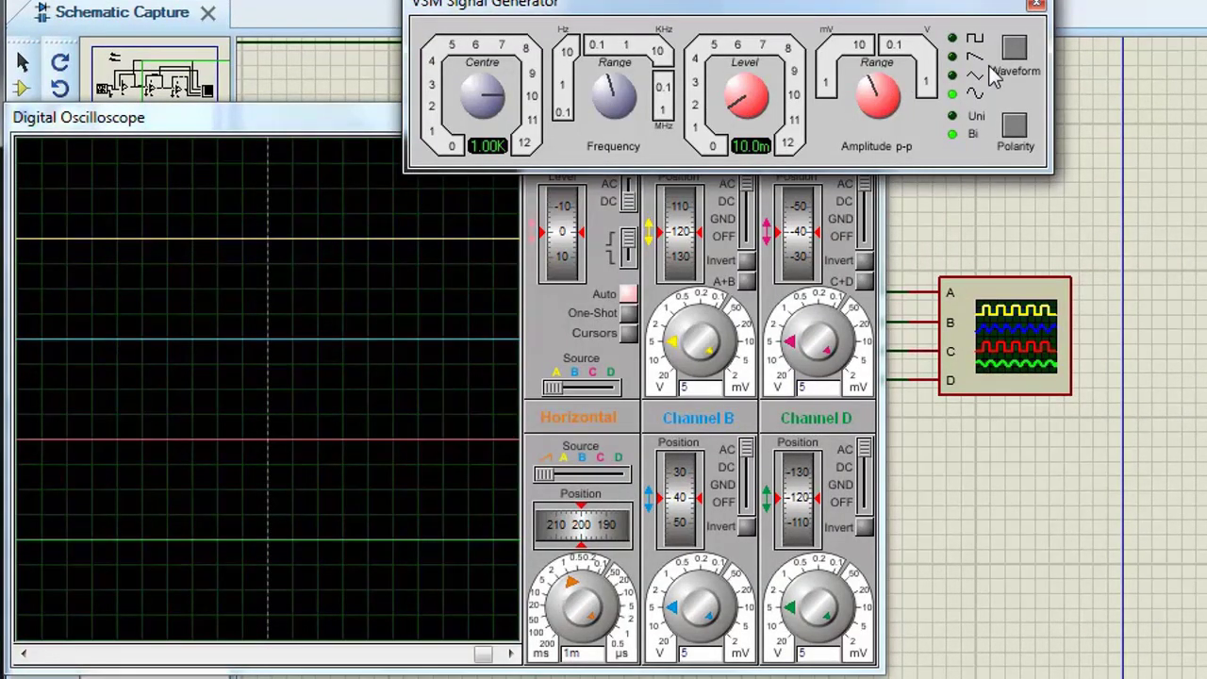
- Set oscilloscope channels A, B, C and D to 5 mV per division to compare the four waveforms
click(726, 325)
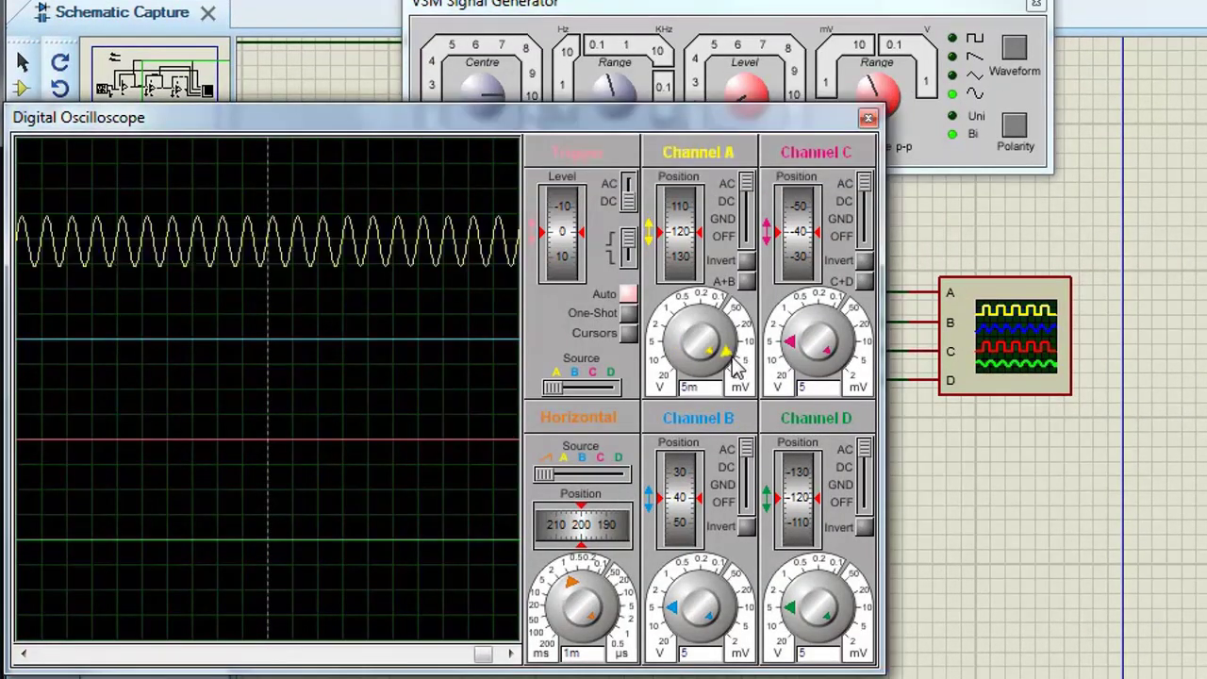
click(732, 617)
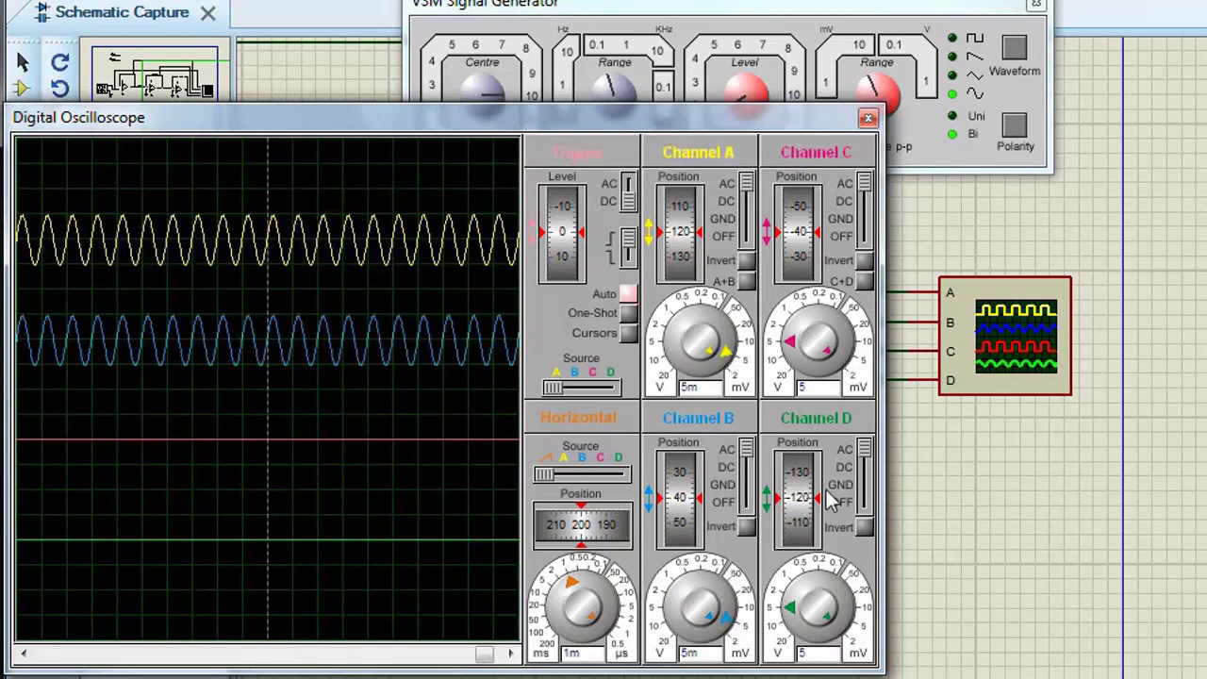
click(858, 364)
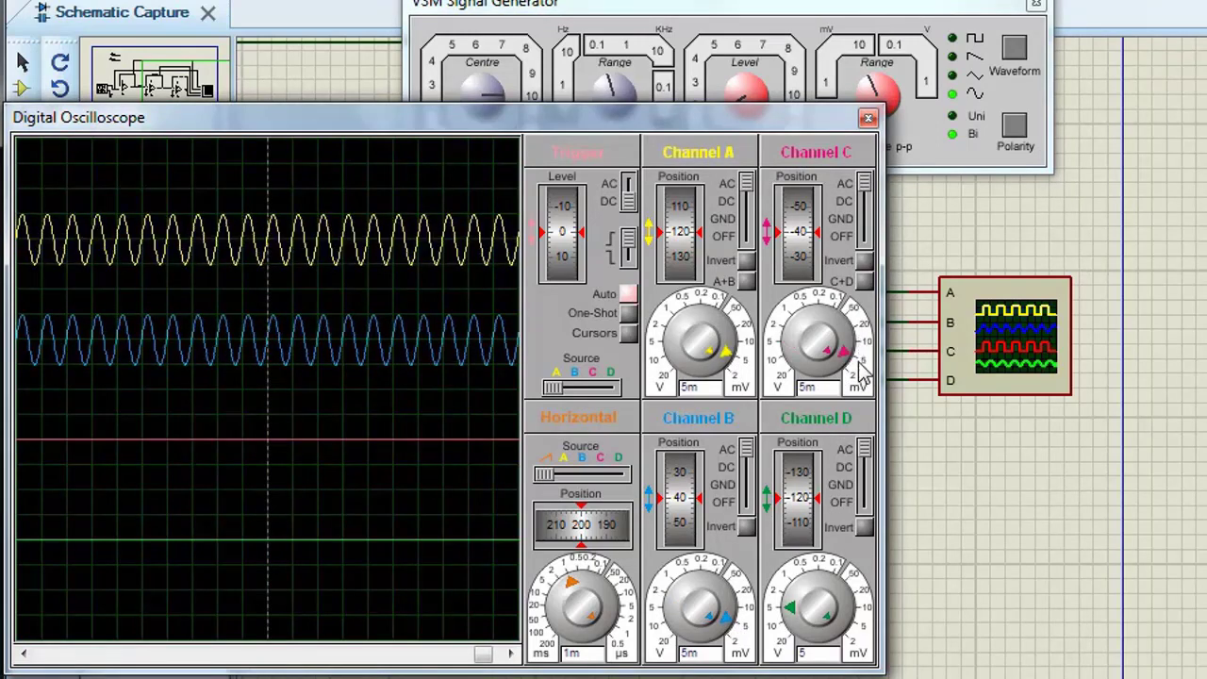
click(854, 634)
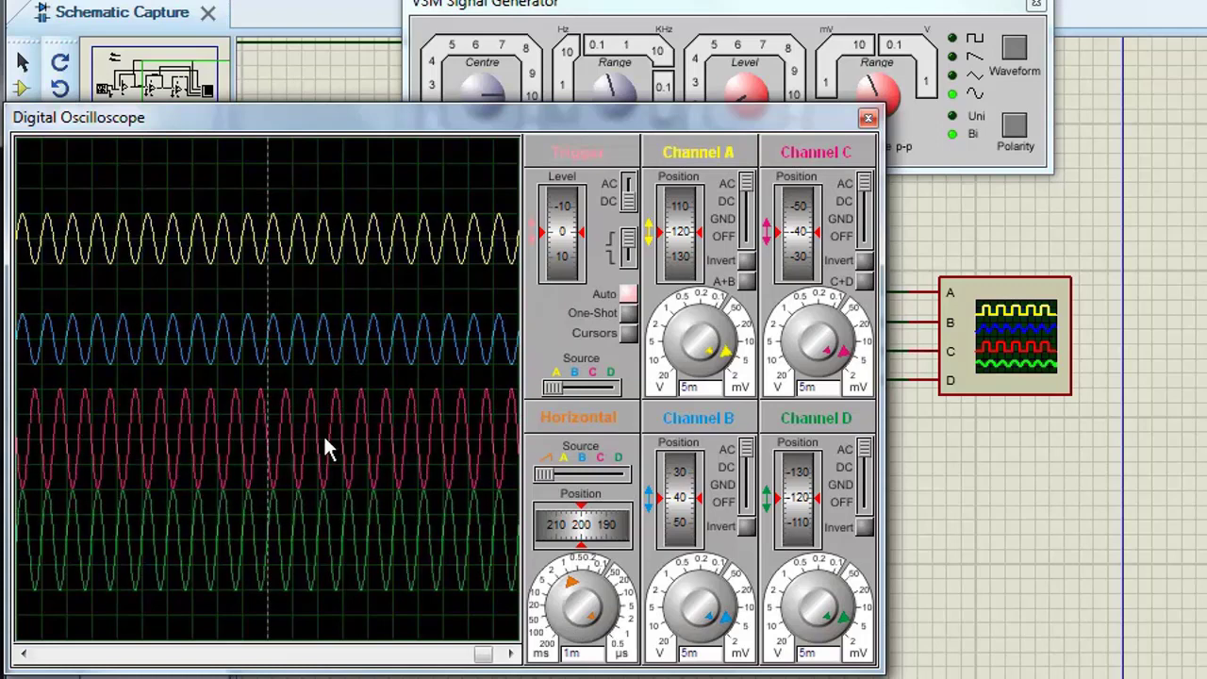
- Delete the oscilloscope, the signal generator and the generator's ground symbol from the schematic
scroll(324, 438, up, 2)
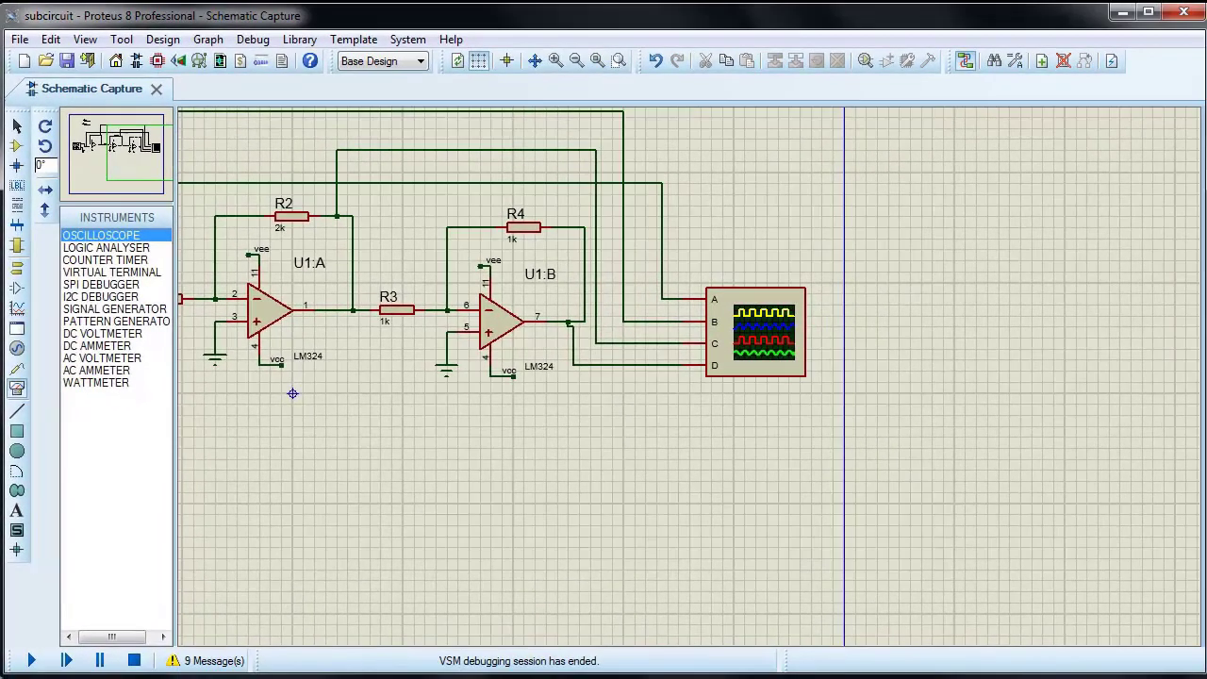
click(597, 62)
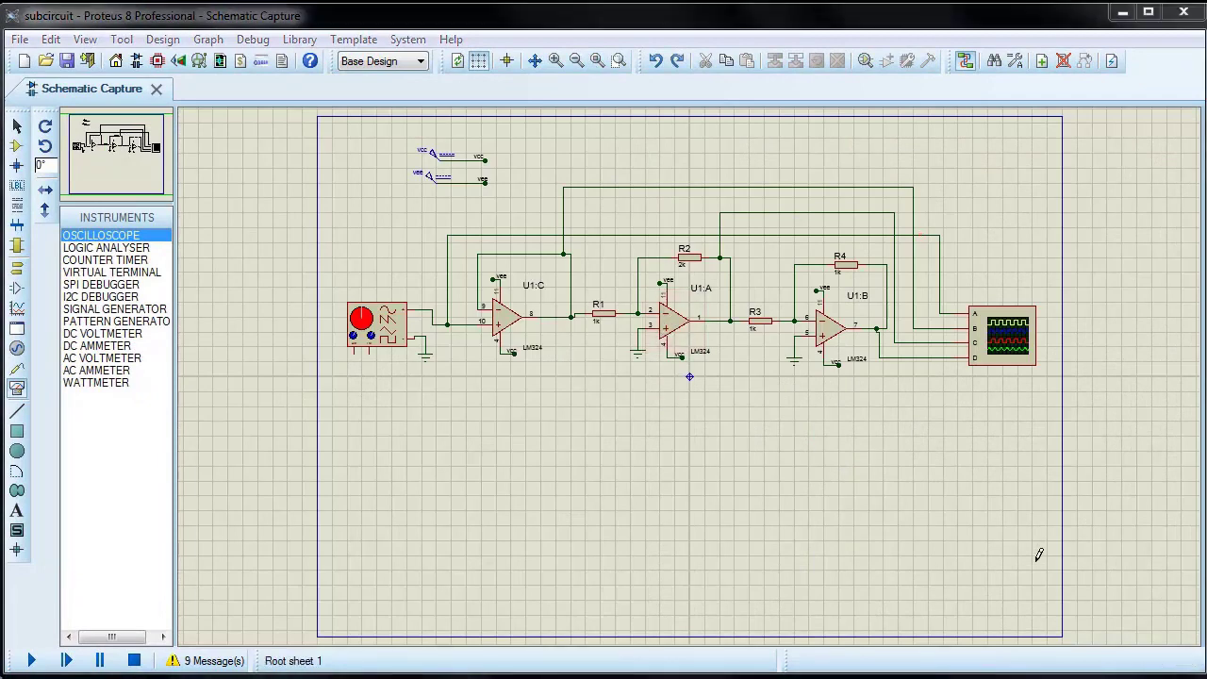
right_click(1009, 346)
right_click(1009, 345)
right_click(392, 322)
right_click(392, 321)
scroll(409, 374, up, 1)
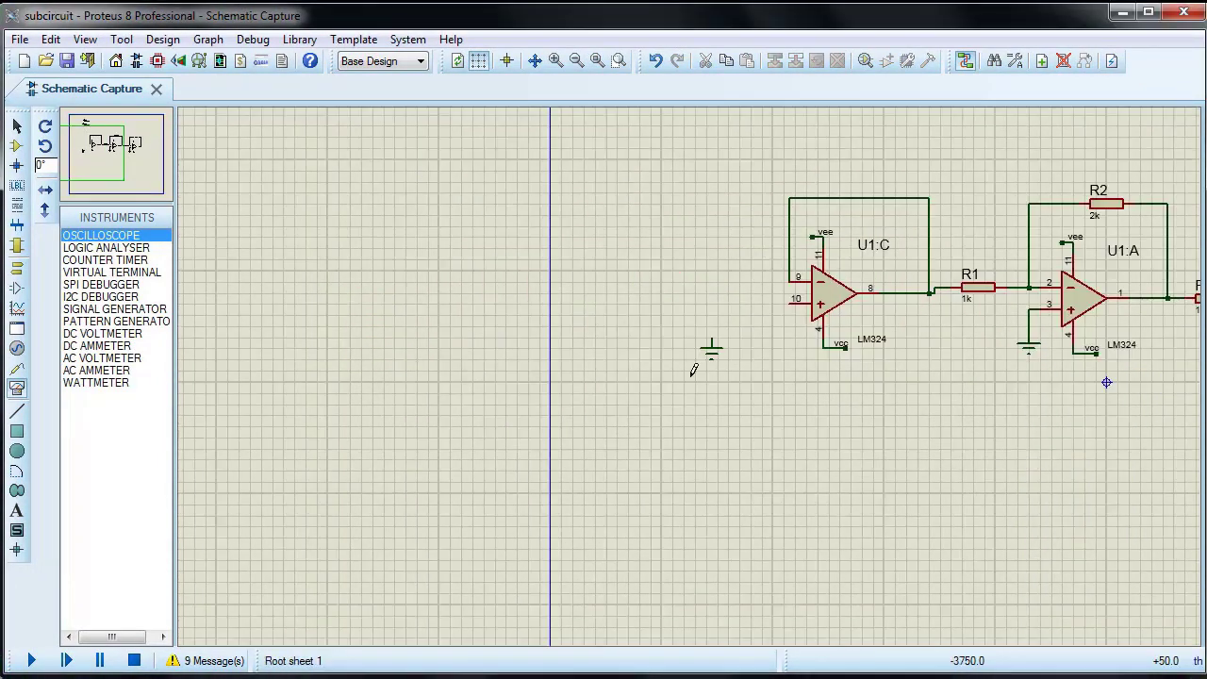
right_click(712, 350)
right_click(712, 350)
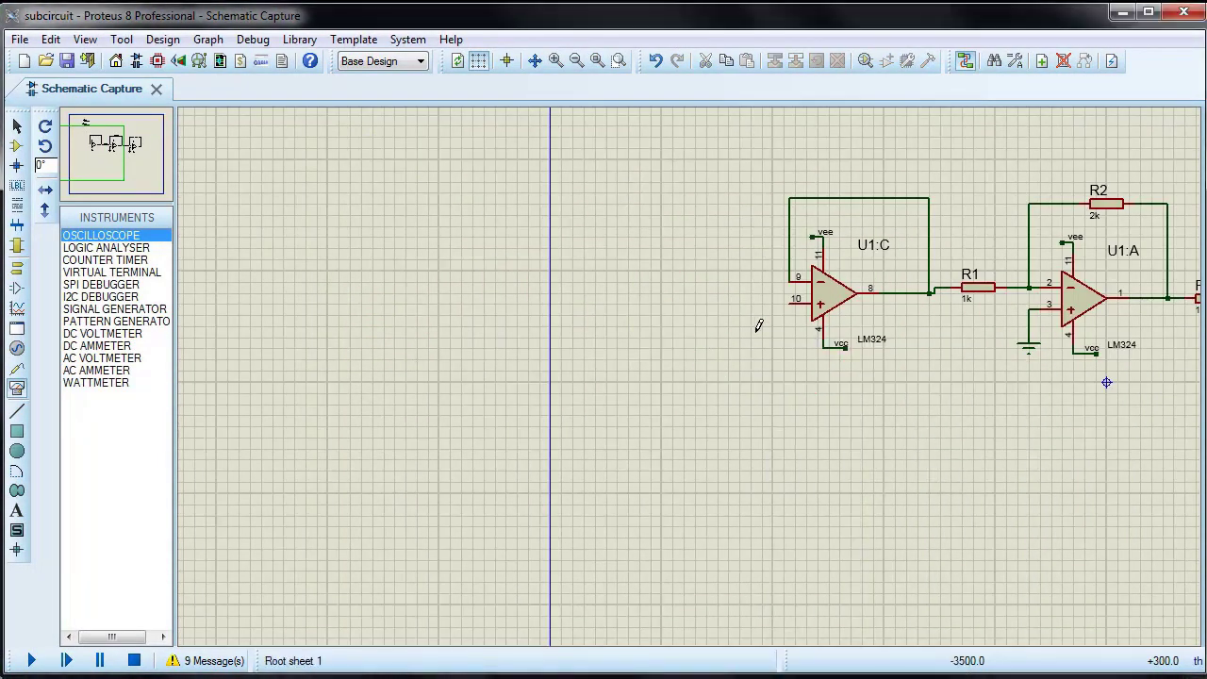
- Delete the wire between U1:C's output and R1, and move the U1:C follower stage away from R1
right_click(946, 283)
right_click(946, 283)
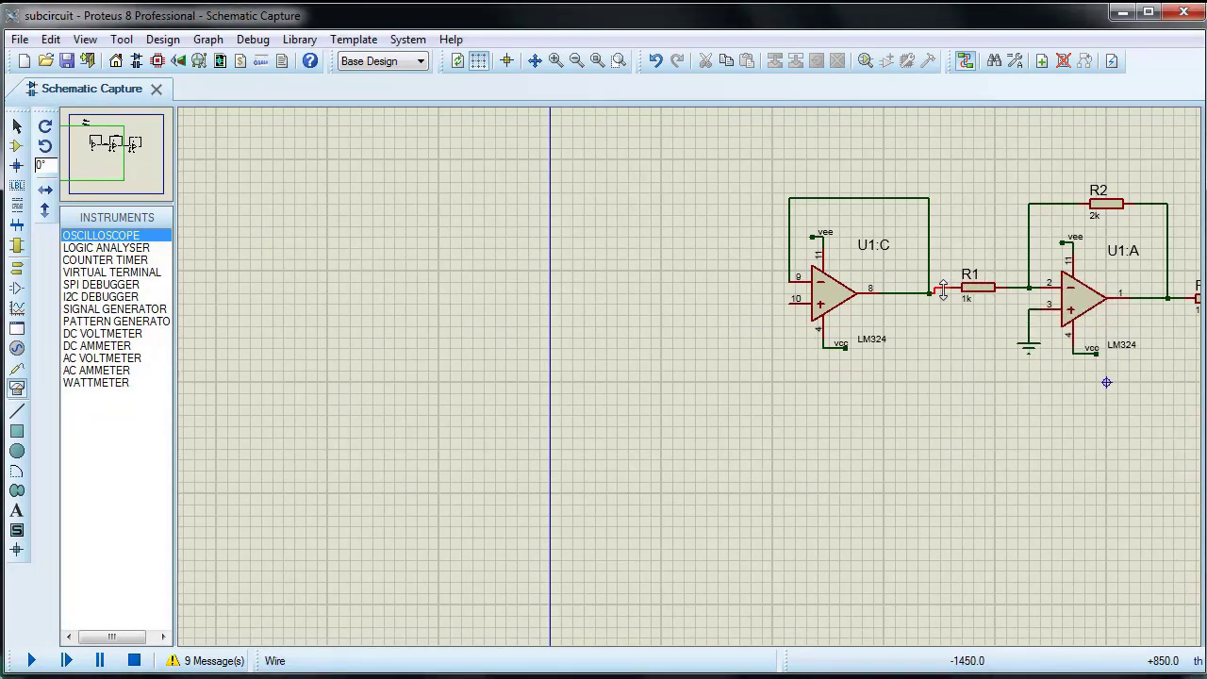
right_click(943, 291)
right_click(943, 290)
scroll(944, 286, up, 1)
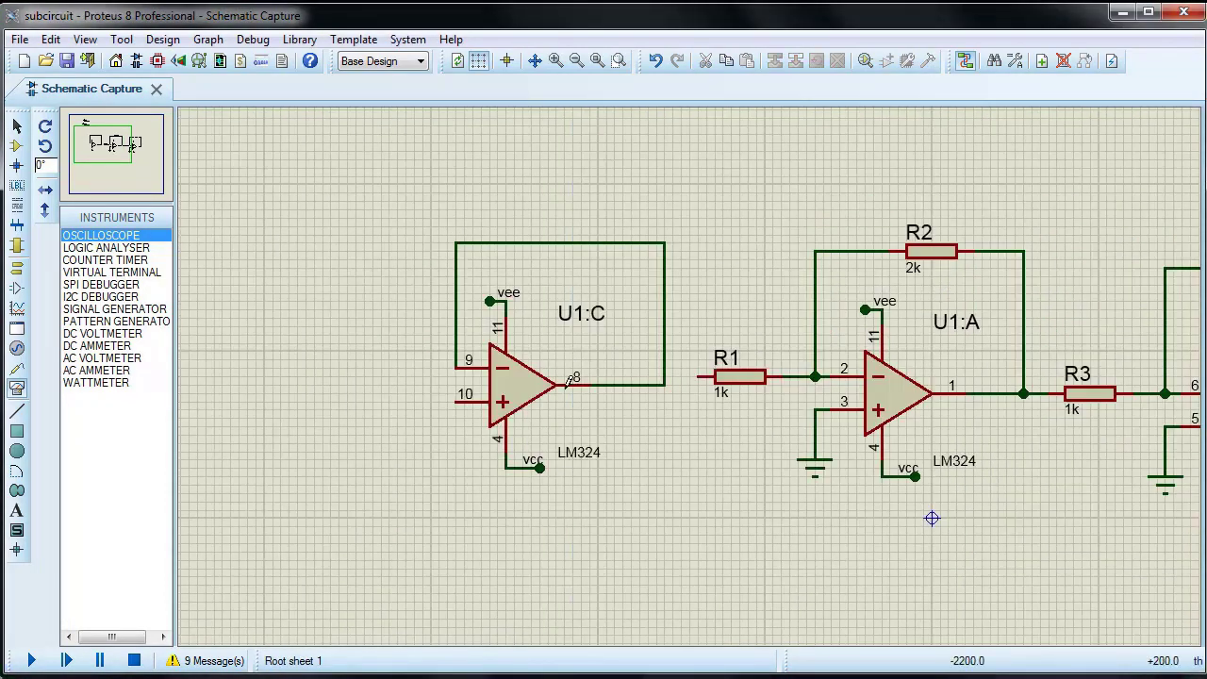
drag(414, 200, 543, 594)
click(671, 568)
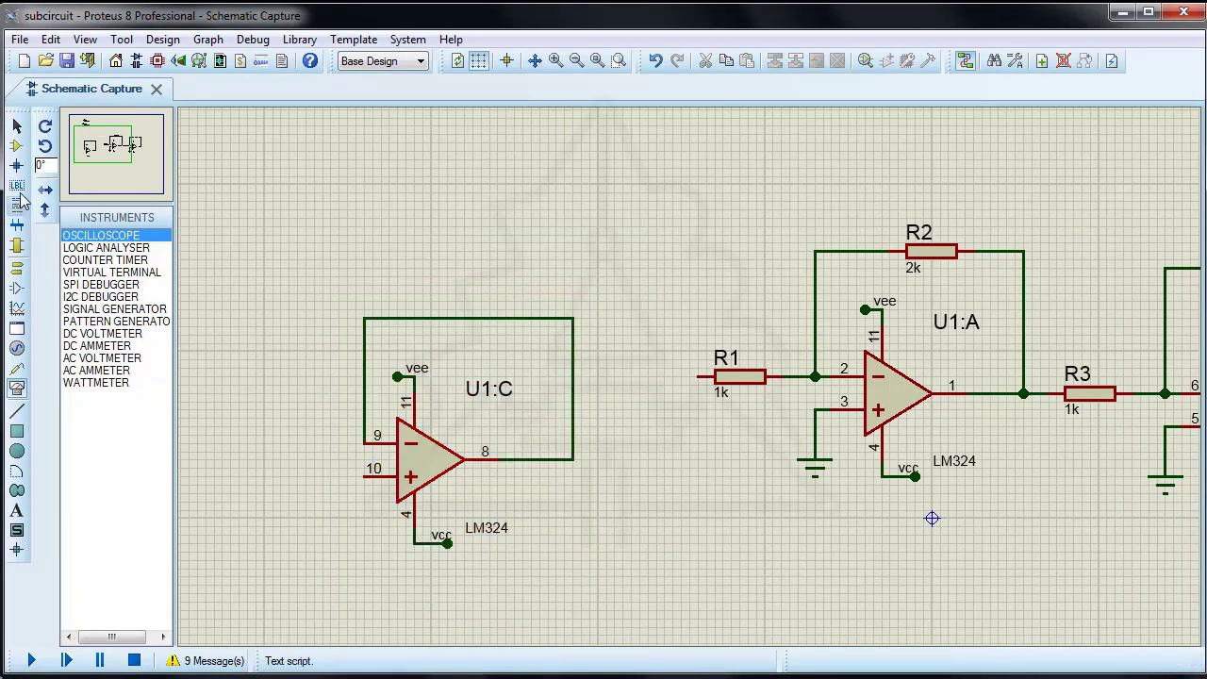
- Add open-ended wire stubs to U1:C's pin 10 input and to its pin 8 output node
click(364, 477)
double_click(298, 476)
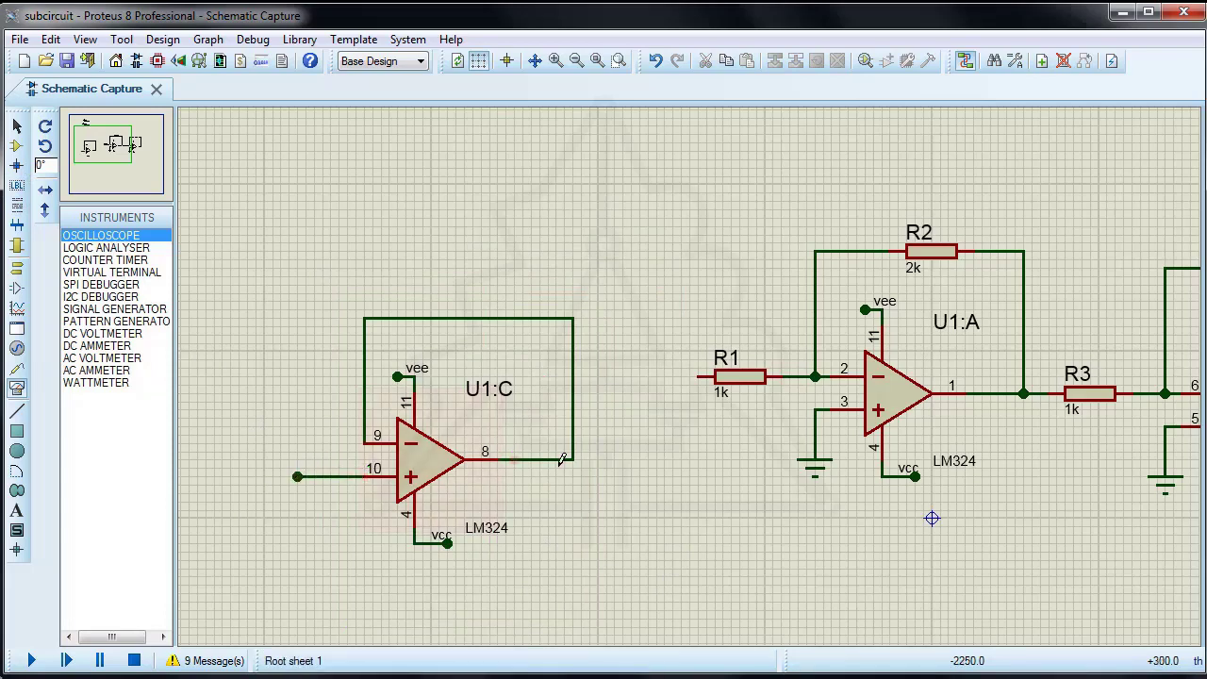
click(593, 458)
double_click(664, 460)
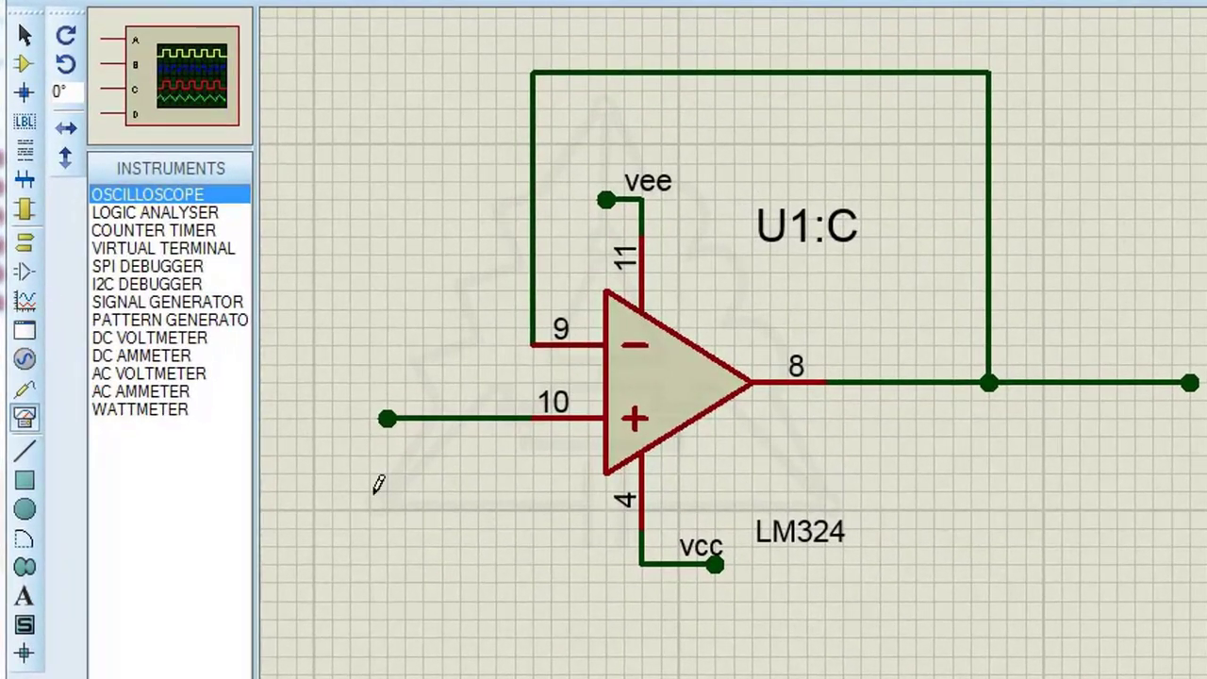
- Draw a rectangular subcircuit block below U1:C's output wire and name it V_F
click(23, 209)
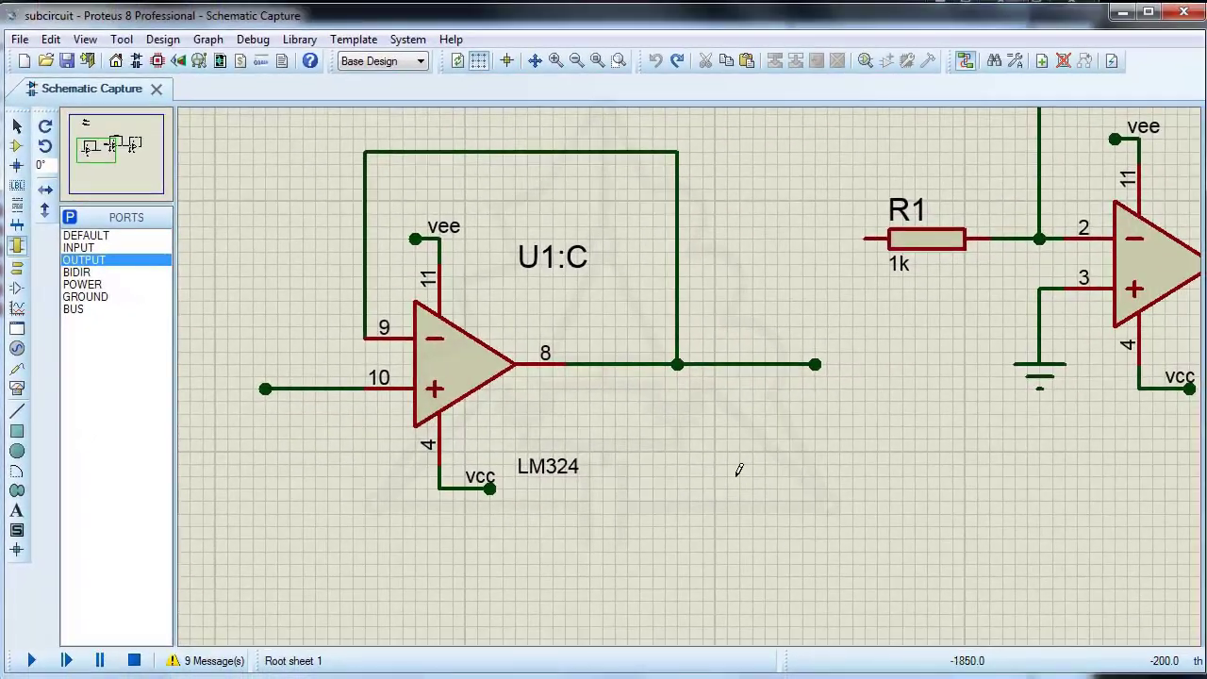
drag(696, 427, 834, 622)
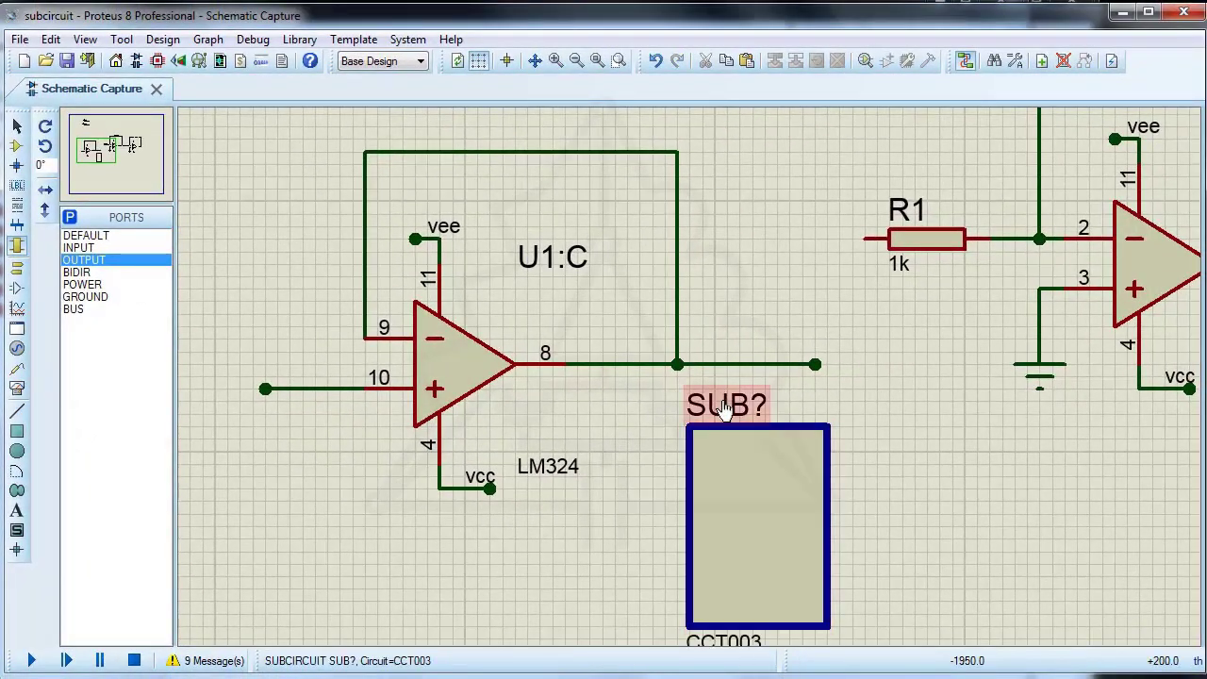
click(695, 449)
click(695, 449)
text(V_F)
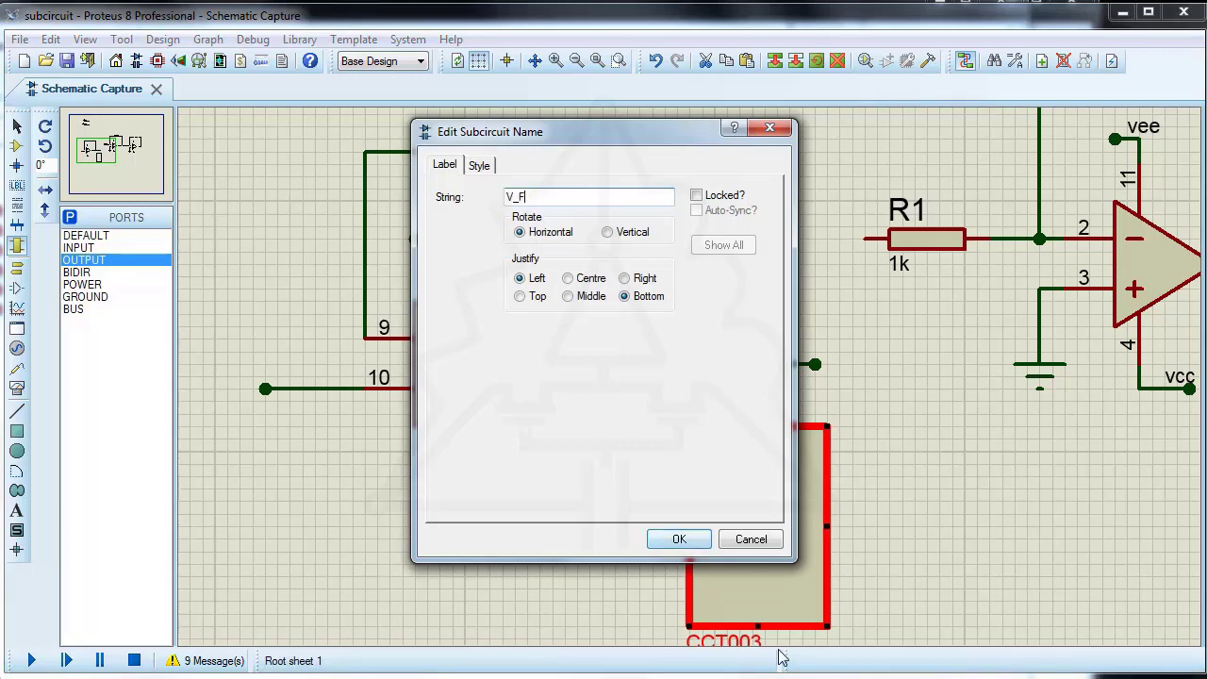
click(679, 539)
- Set the V_F block's circuit name to VOLTAGE FOLLOWER and widen the block to the right
scroll(652, 570, down, 2)
click(718, 462)
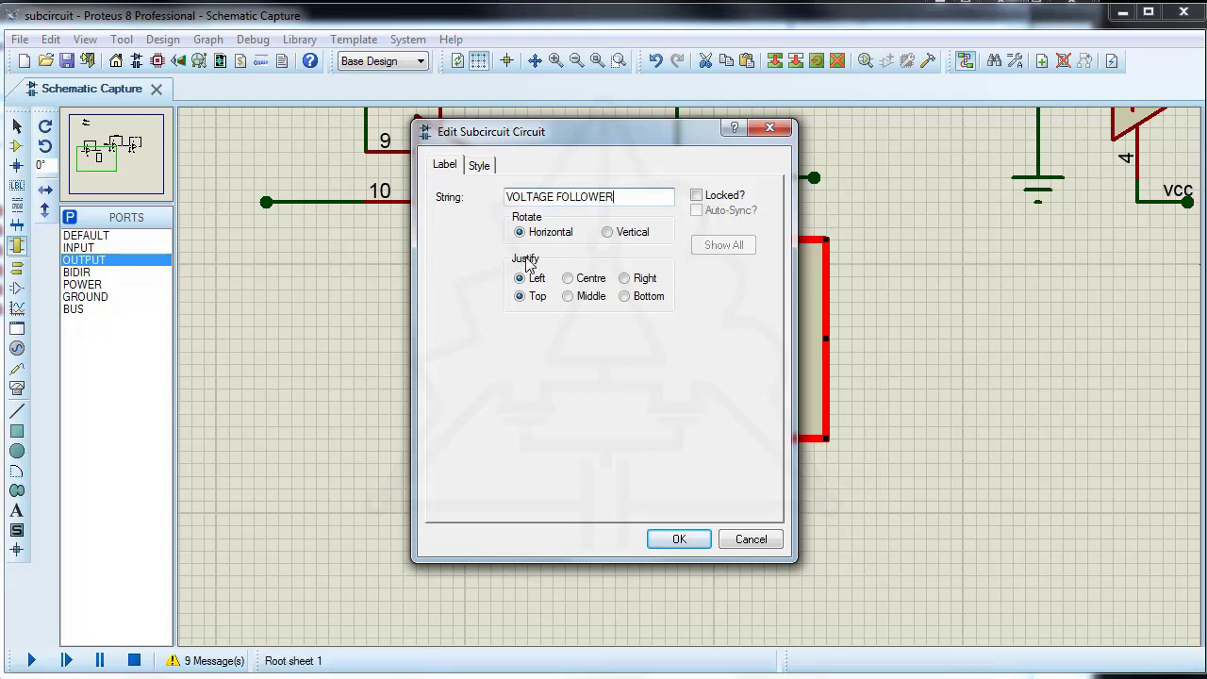
click(677, 539)
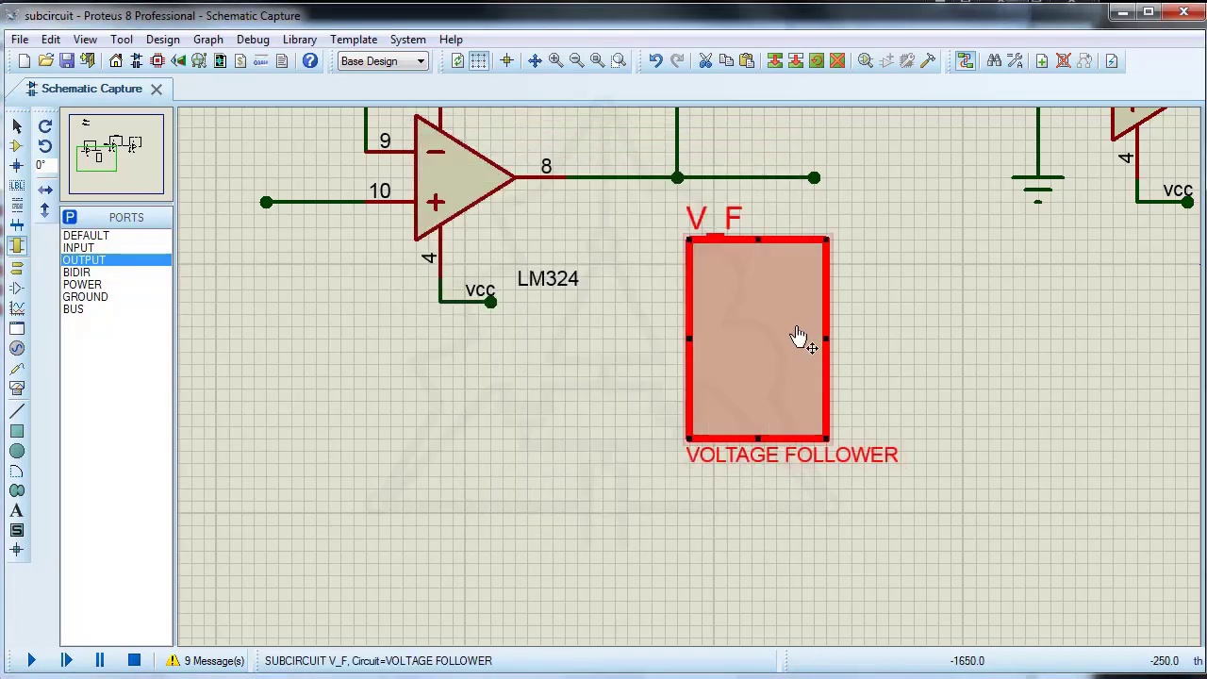
drag(826, 337, 877, 337)
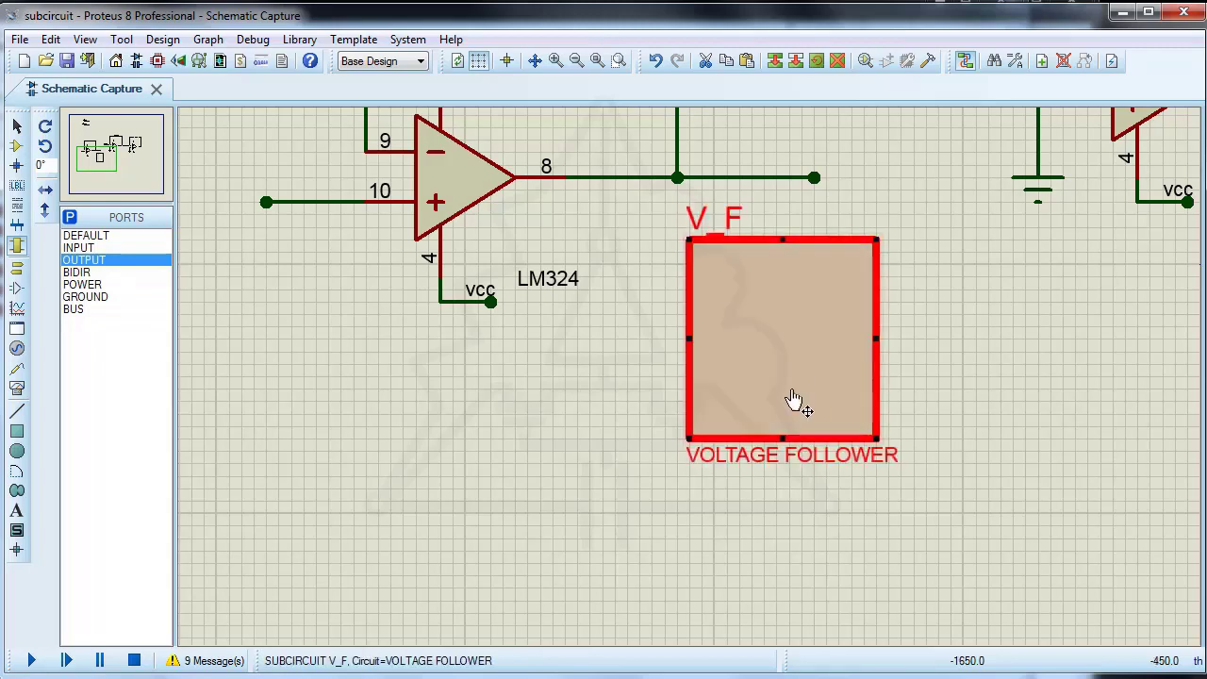
- Place three input ports on the V_F block's left edge and one output port on its right edge
click(78, 247)
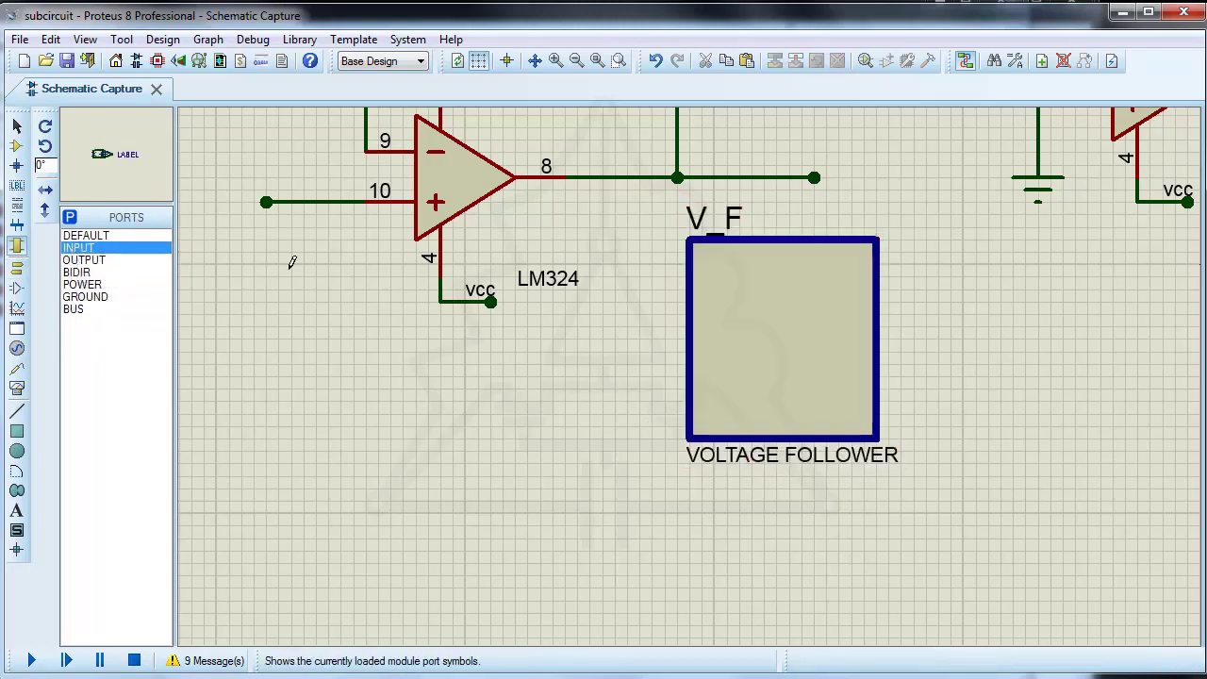
click(688, 302)
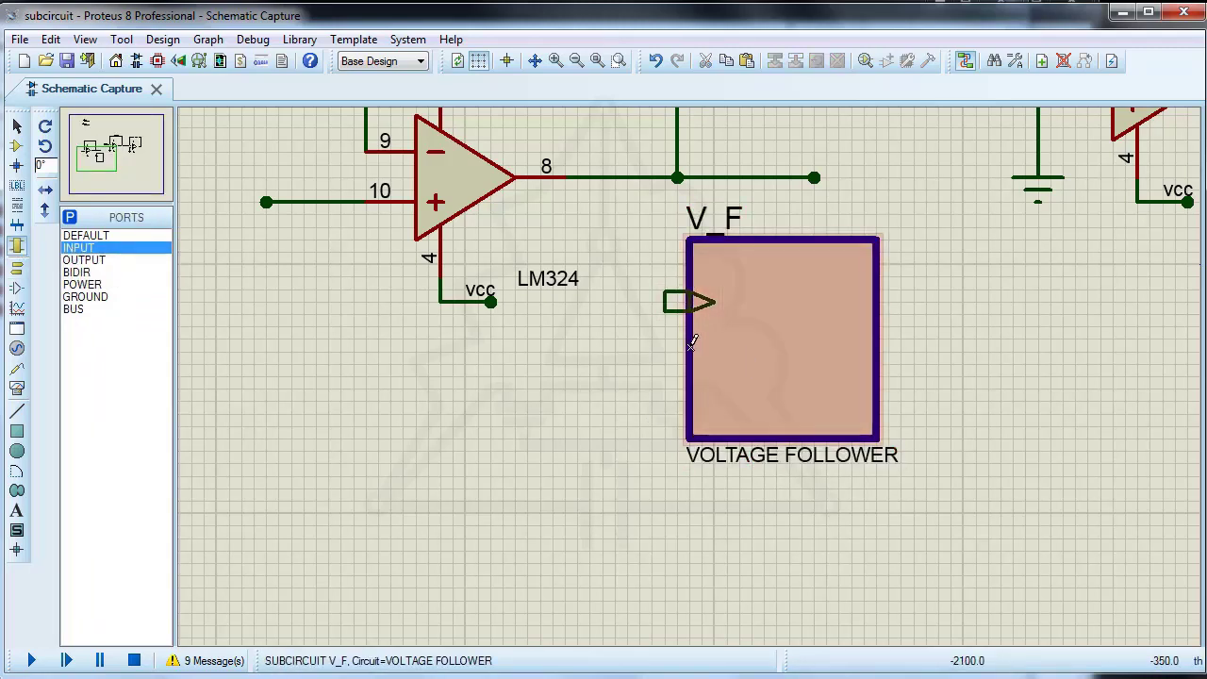
click(690, 351)
click(690, 400)
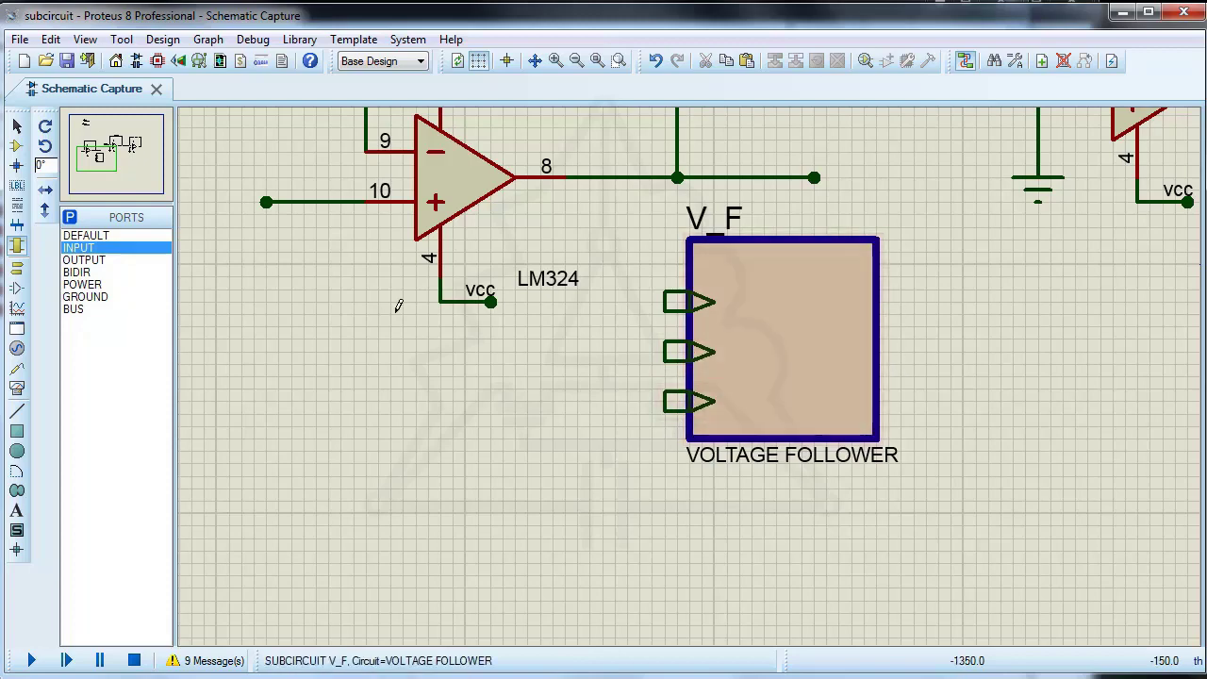
click(83, 259)
click(876, 293)
- Label both the wire at U1:C's pin 10 and the V_F block's uppermost input port vf_in
scroll(776, 372, down, 2)
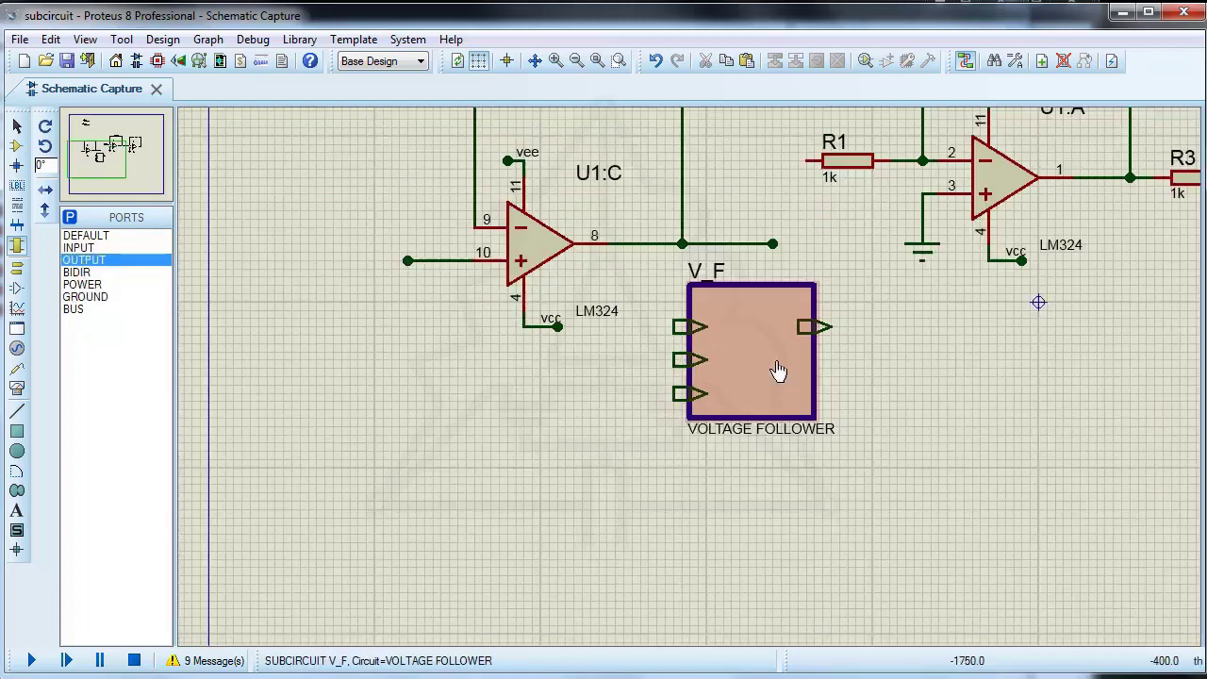
scroll(986, 376, up, 1)
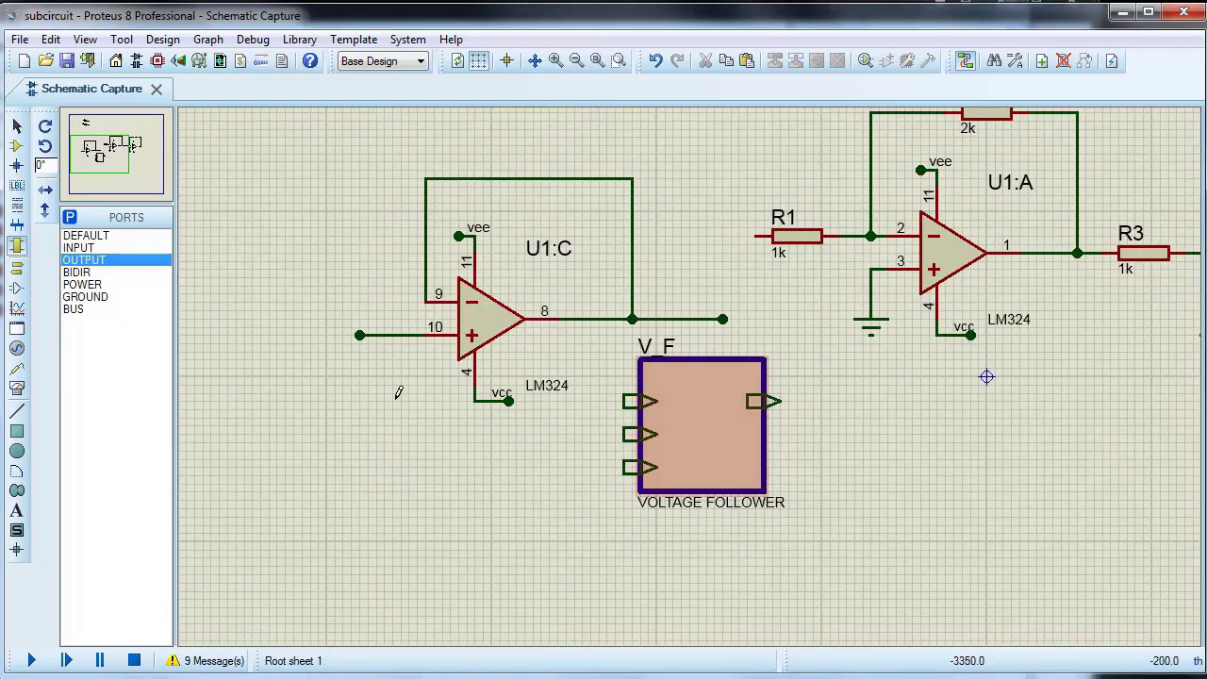
click(17, 188)
click(377, 335)
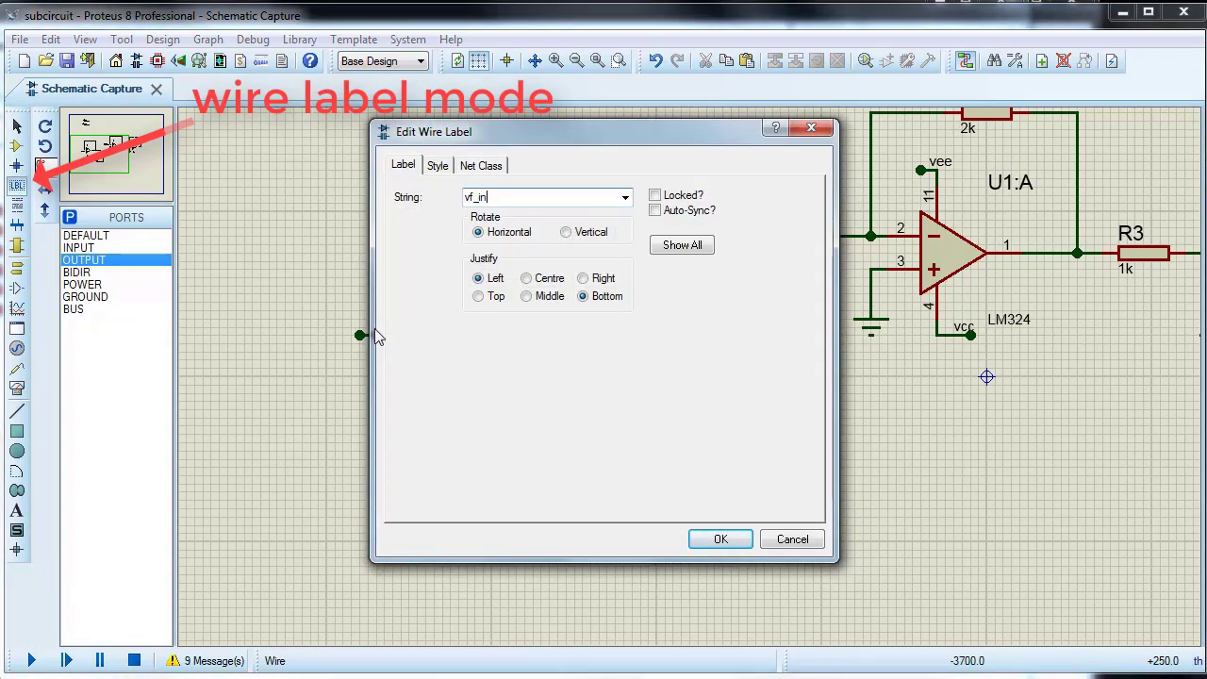
click(720, 540)
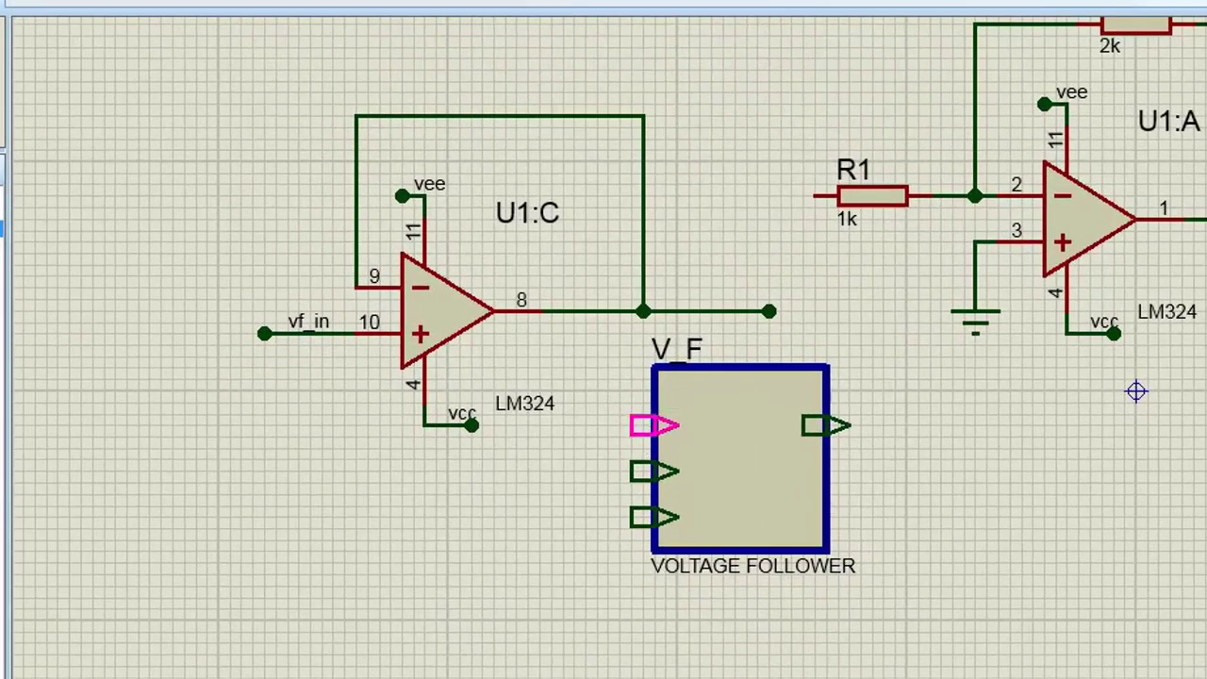
double_click(653, 425)
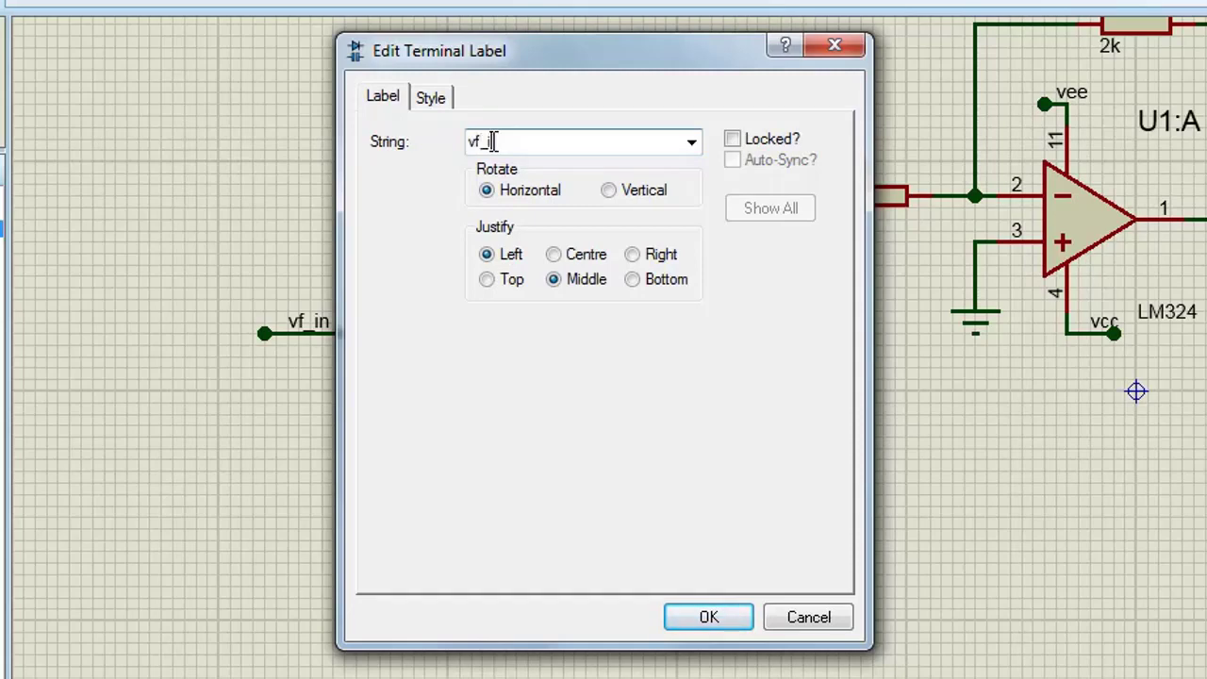
click(708, 617)
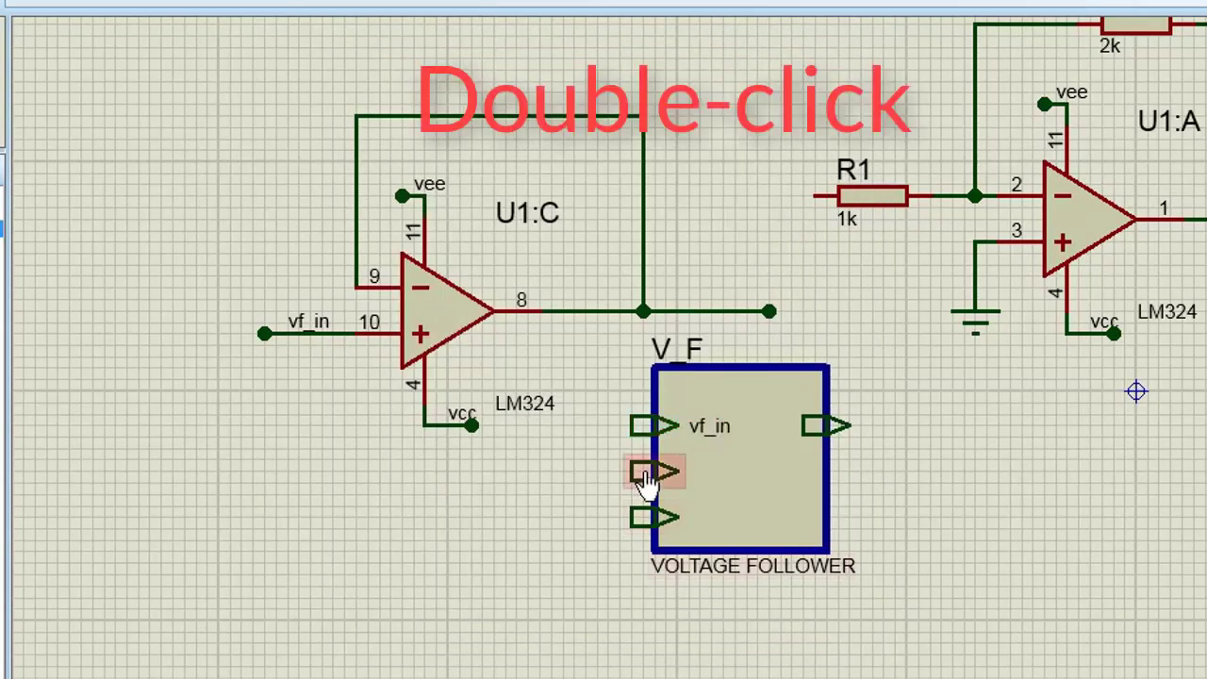
- Label both the V_F block's middle input port and the wire at U1:C's pin 4 +15
double_click(645, 471)
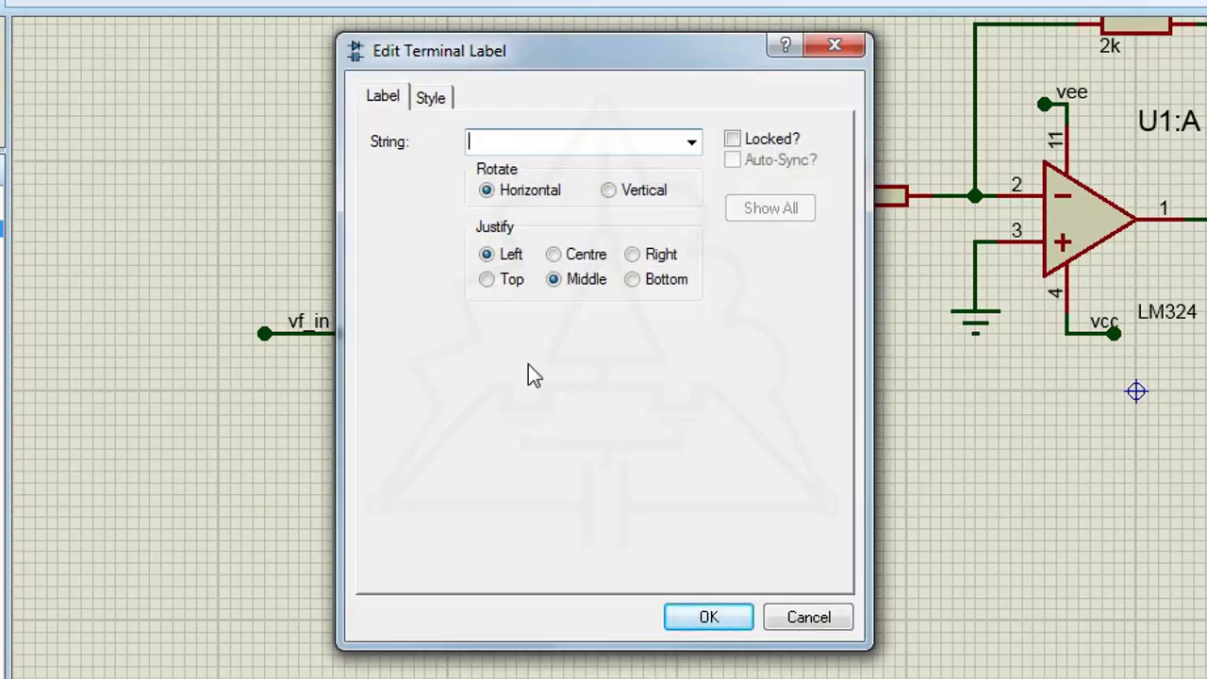
click(703, 616)
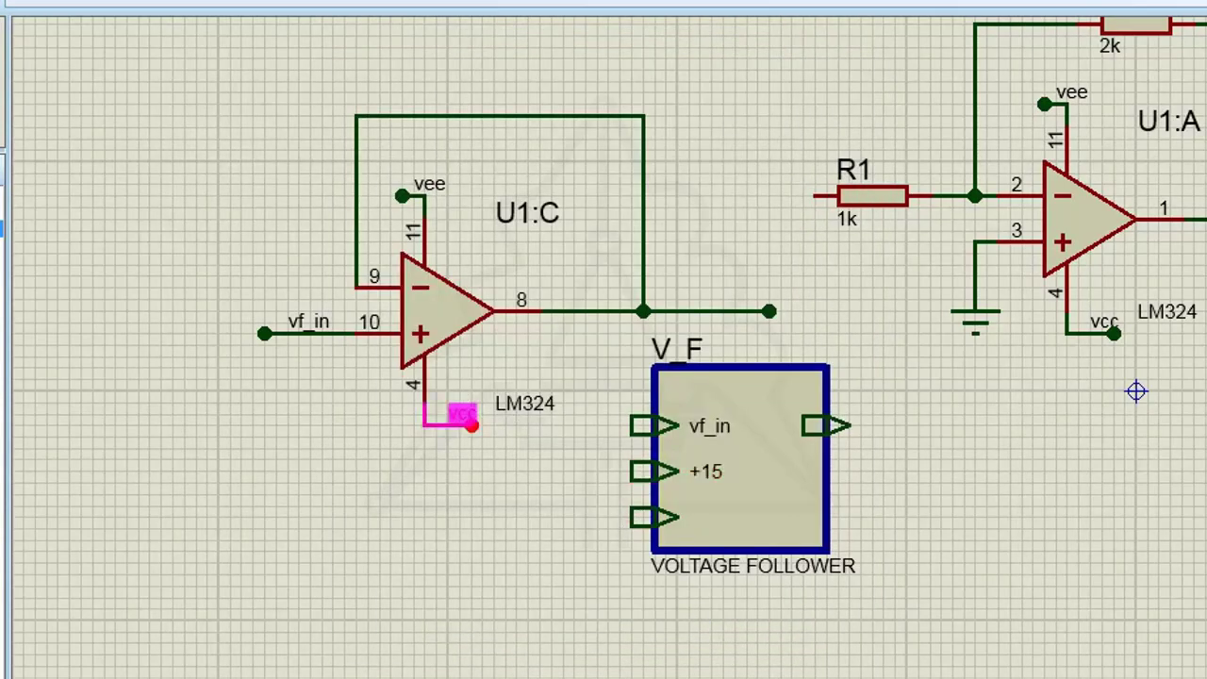
double_click(461, 424)
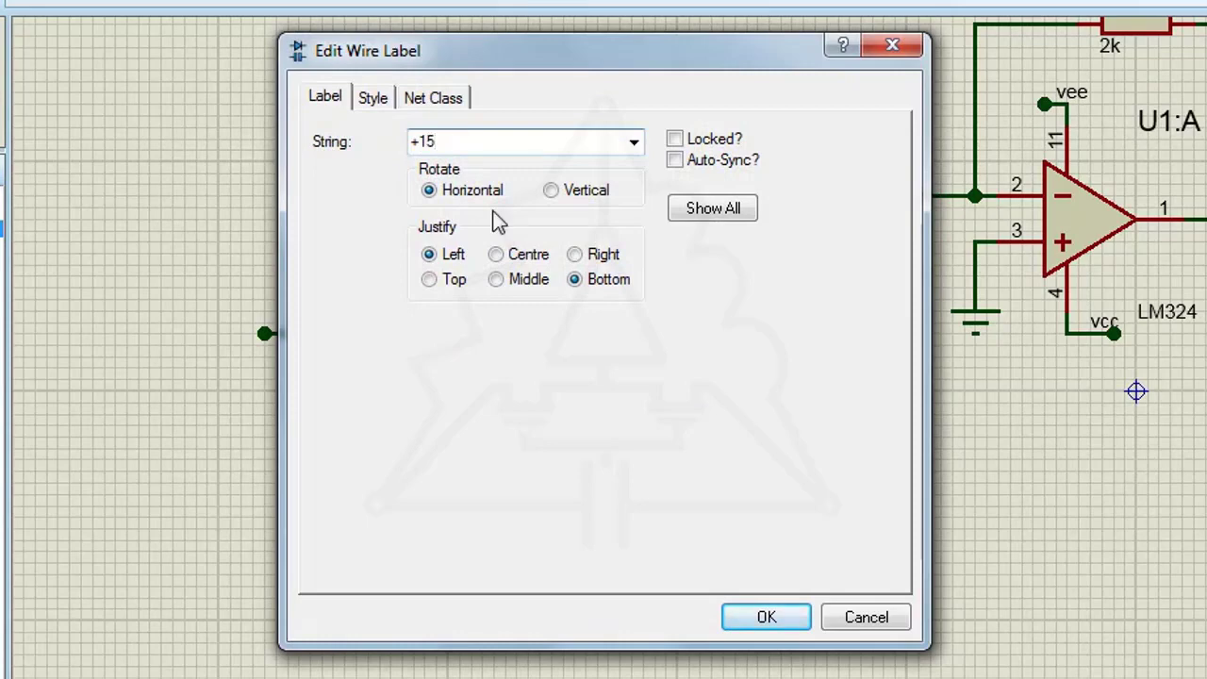
click(764, 616)
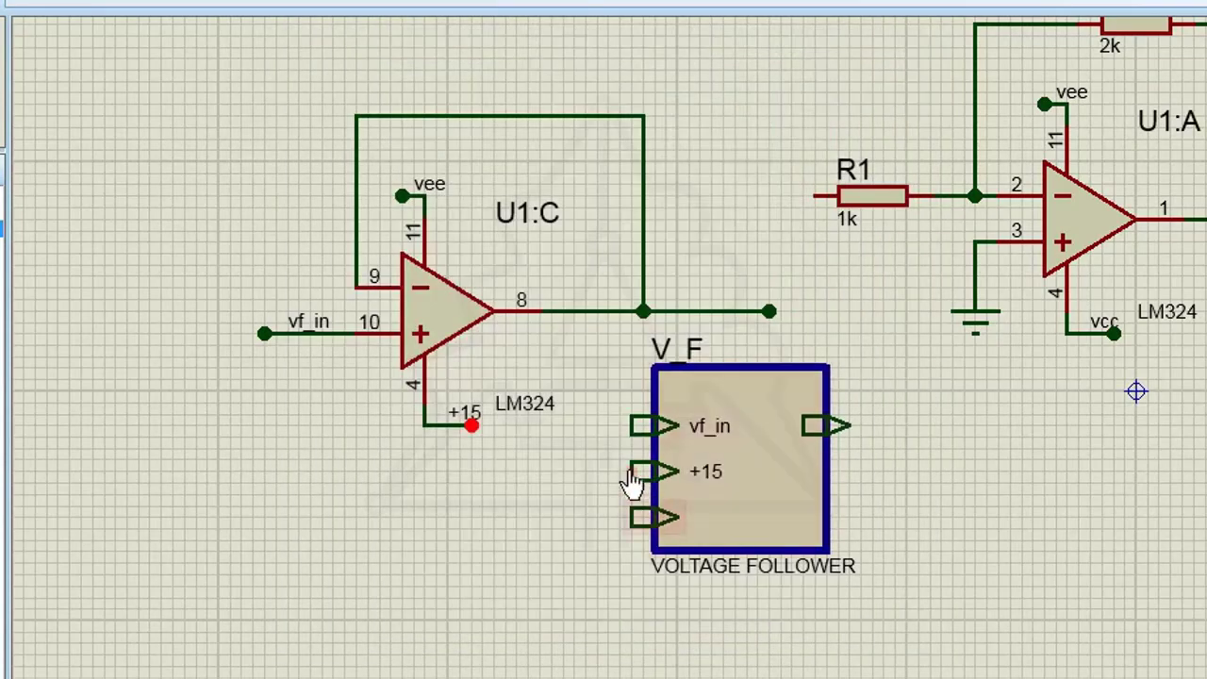
- Label both the V_F block's lowest input port and the wire at U1:C's pin 11 -15
double_click(649, 524)
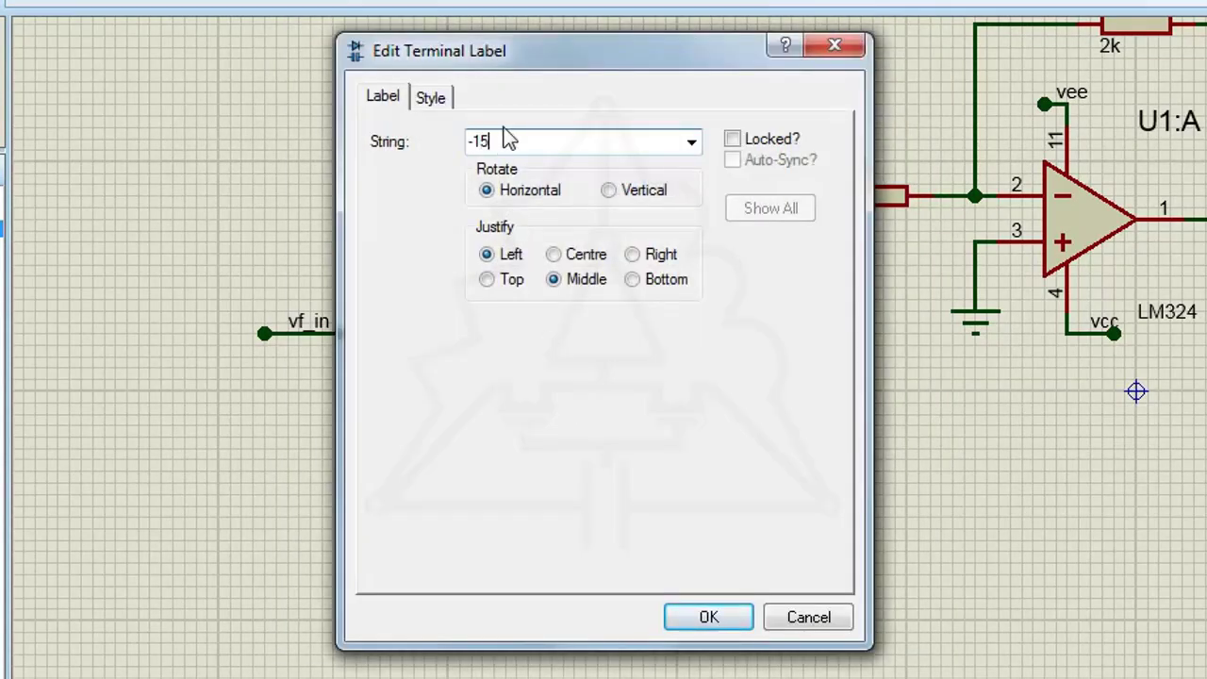
text(-15)
click(707, 618)
double_click(429, 189)
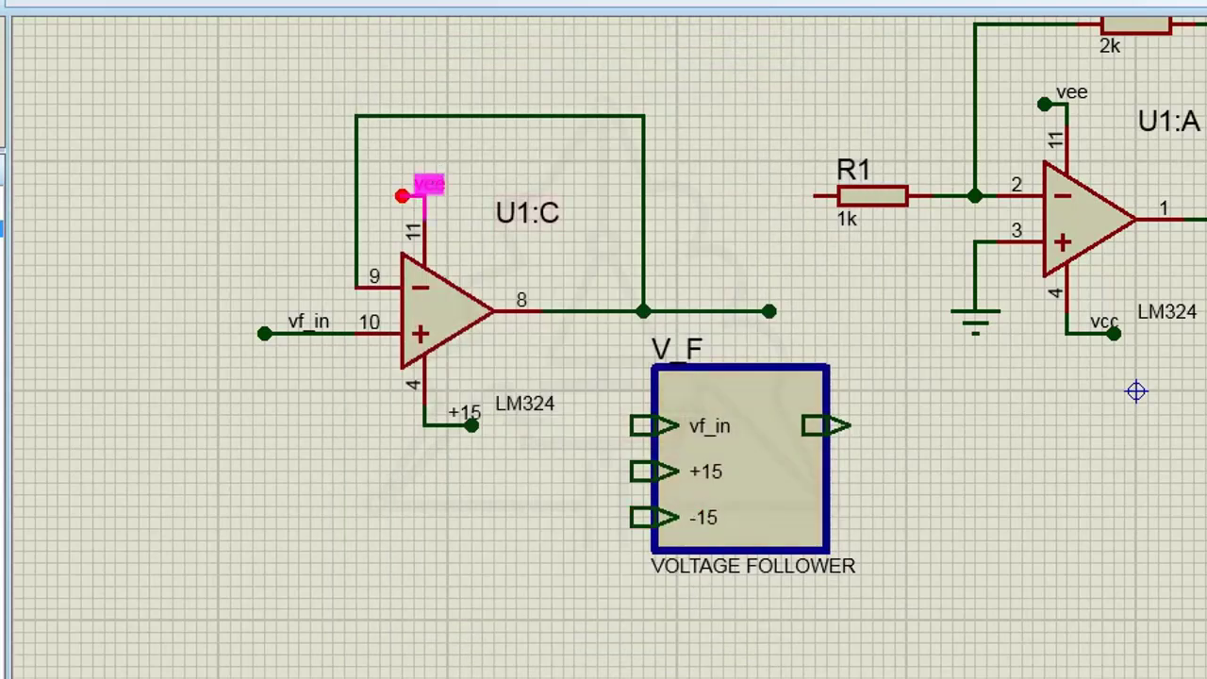
text(-15)
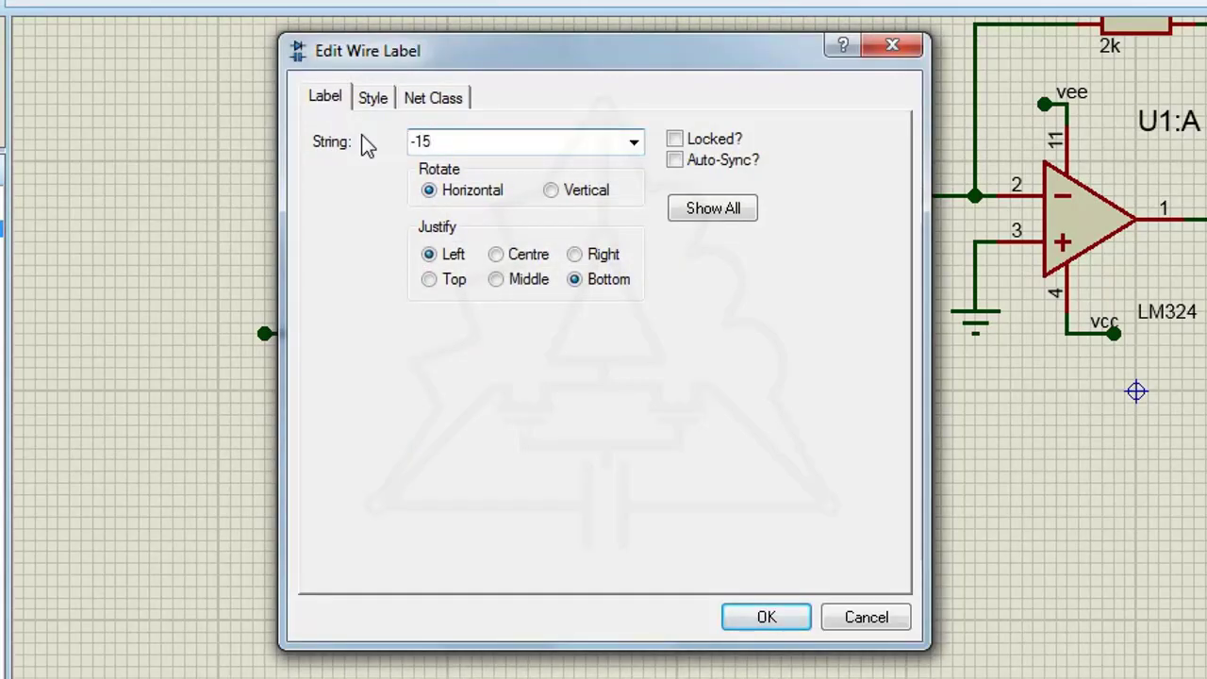
click(769, 616)
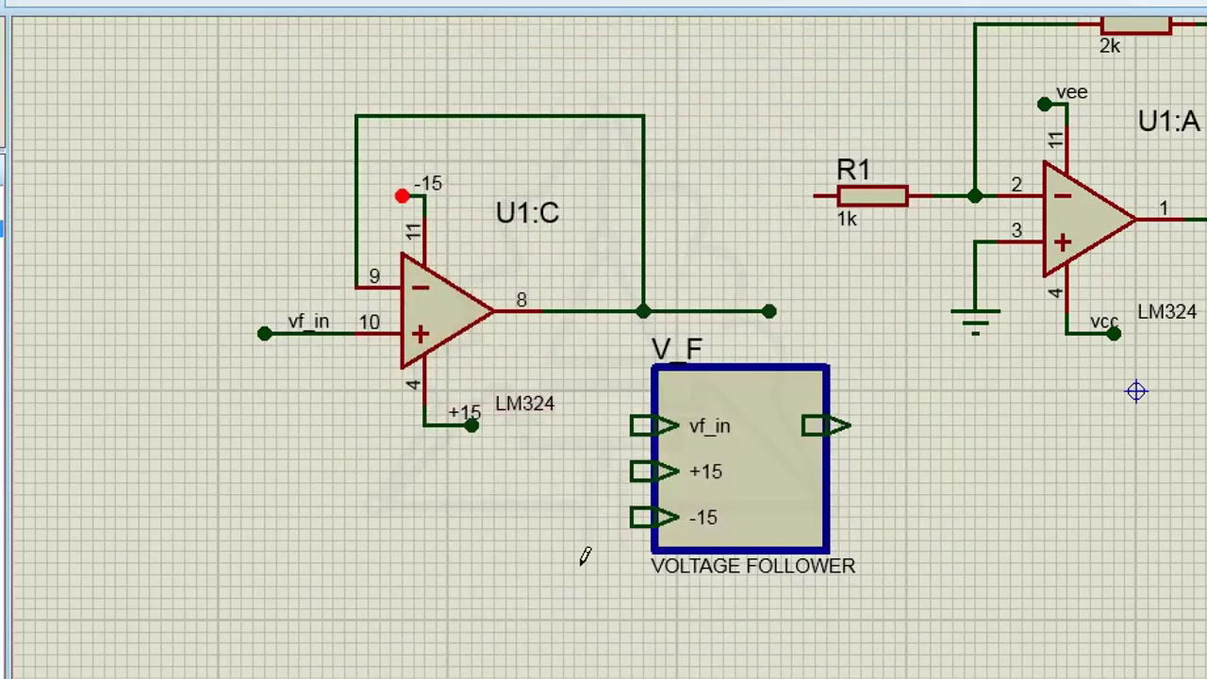
- Label both the V_F block's output port and U1:C's output wire vf_out
double_click(822, 429)
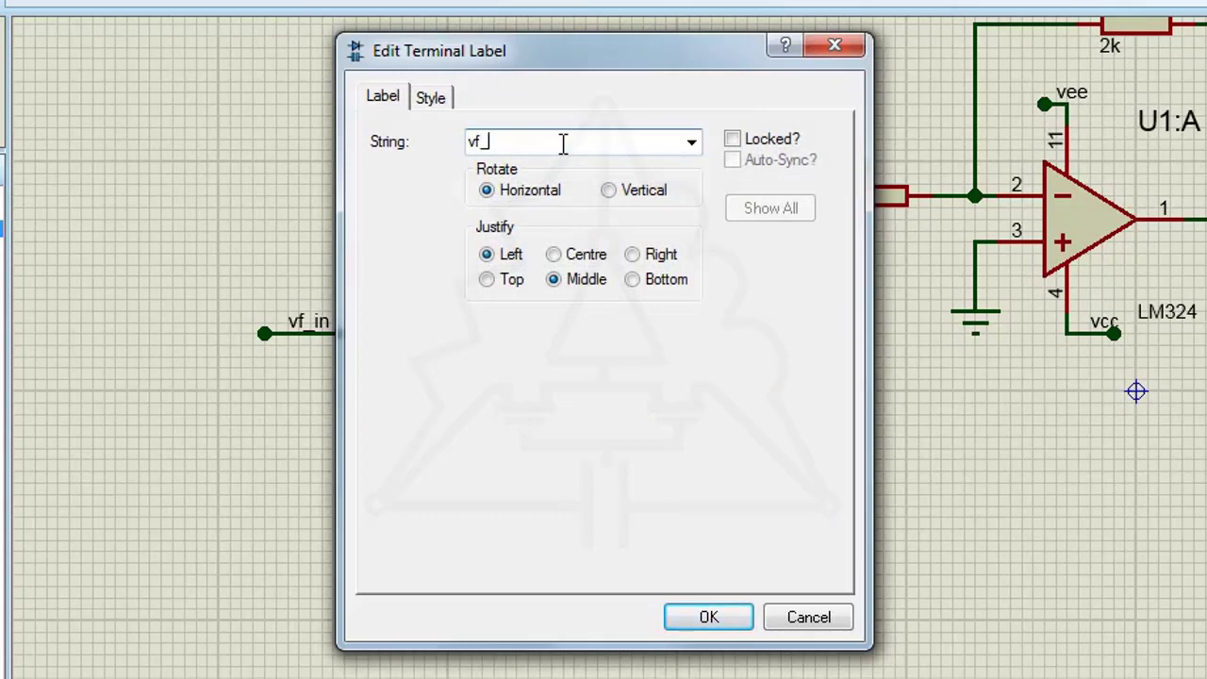
click(714, 629)
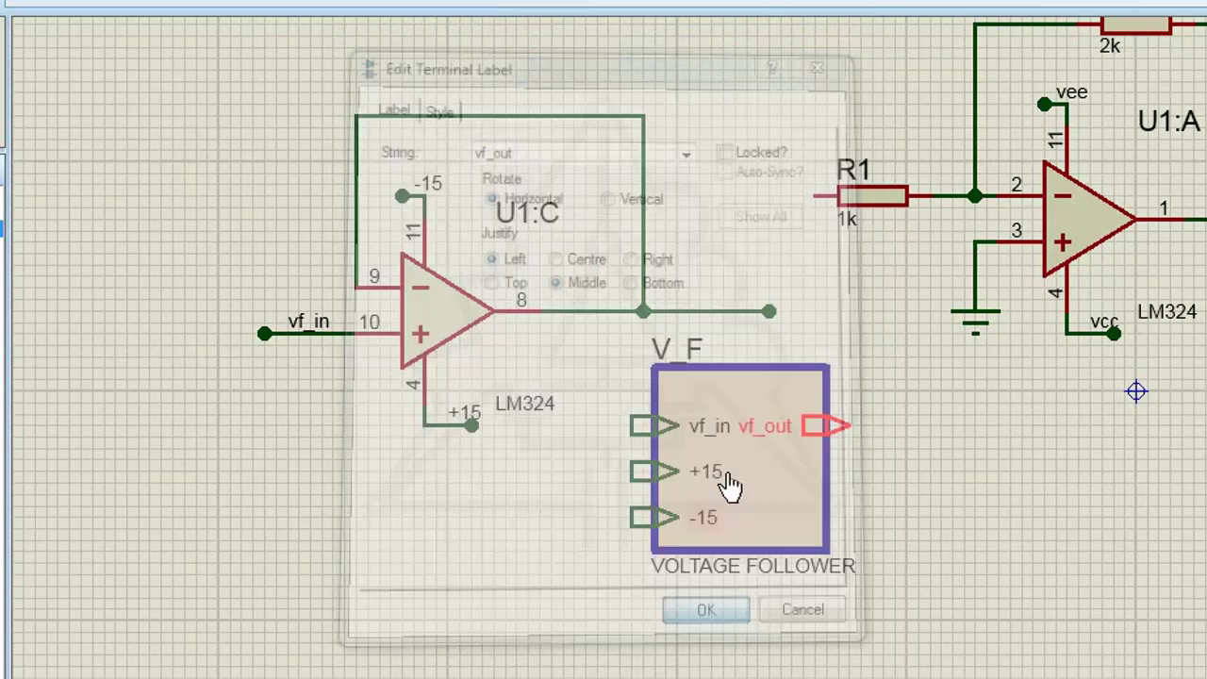
click(742, 311)
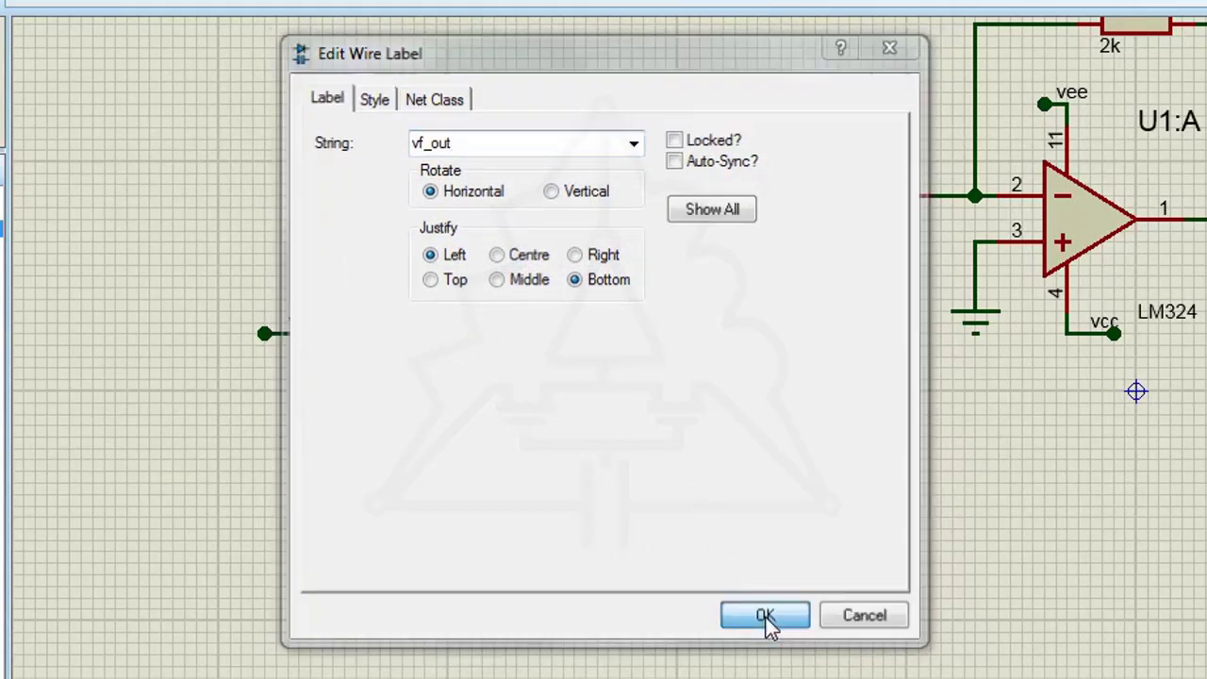
click(768, 622)
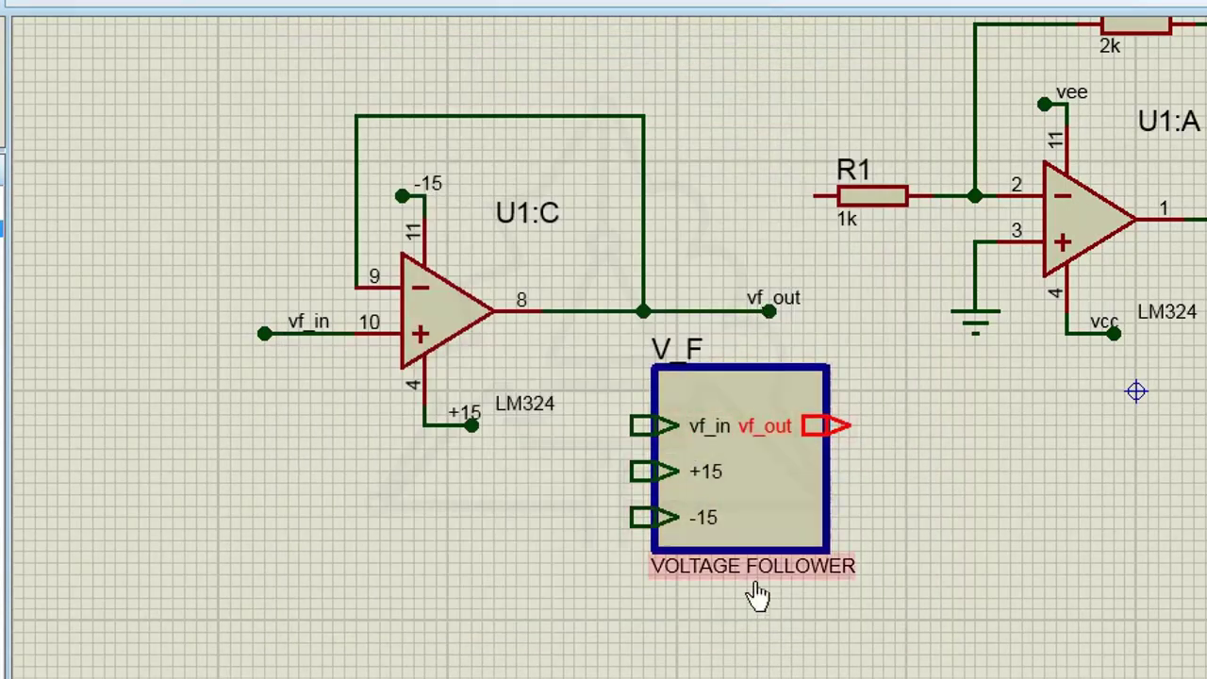
- Enlarge the V_F block in width and height, and move it down and to the right, clear of the U1:C circuit
click(828, 499)
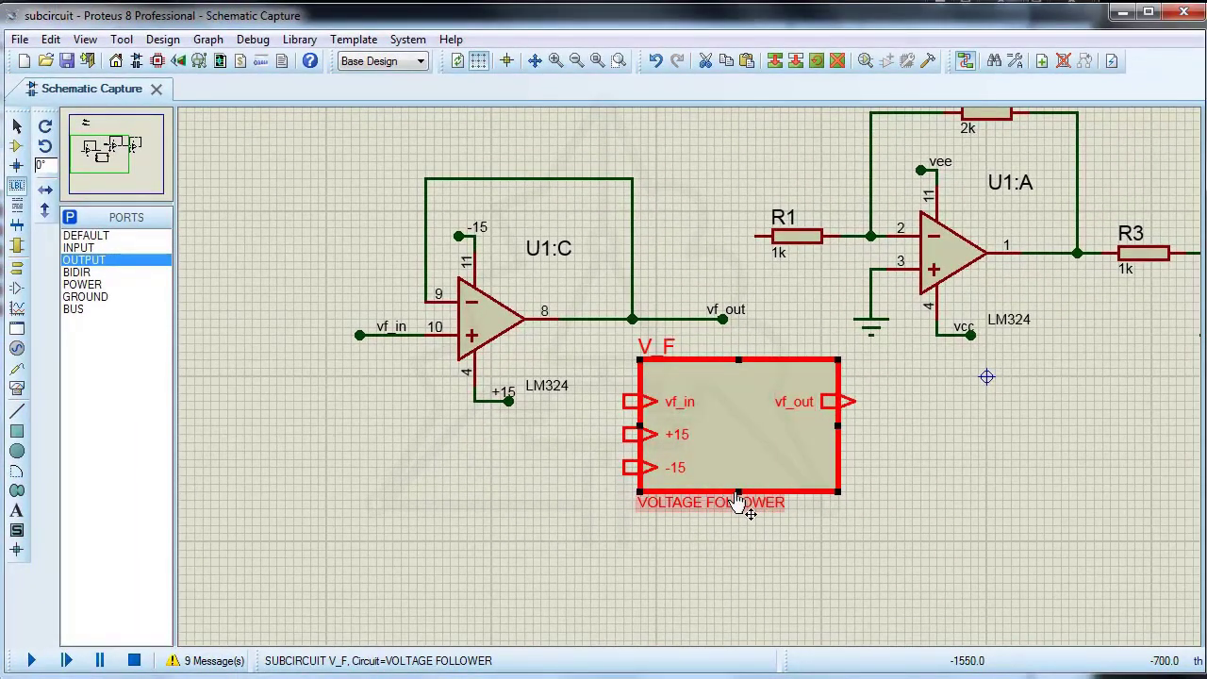
mouse_move(738, 491)
mouse_down()
mouse_move(738, 525)
mouse_move(733, 512)
mouse_up()
click(718, 569)
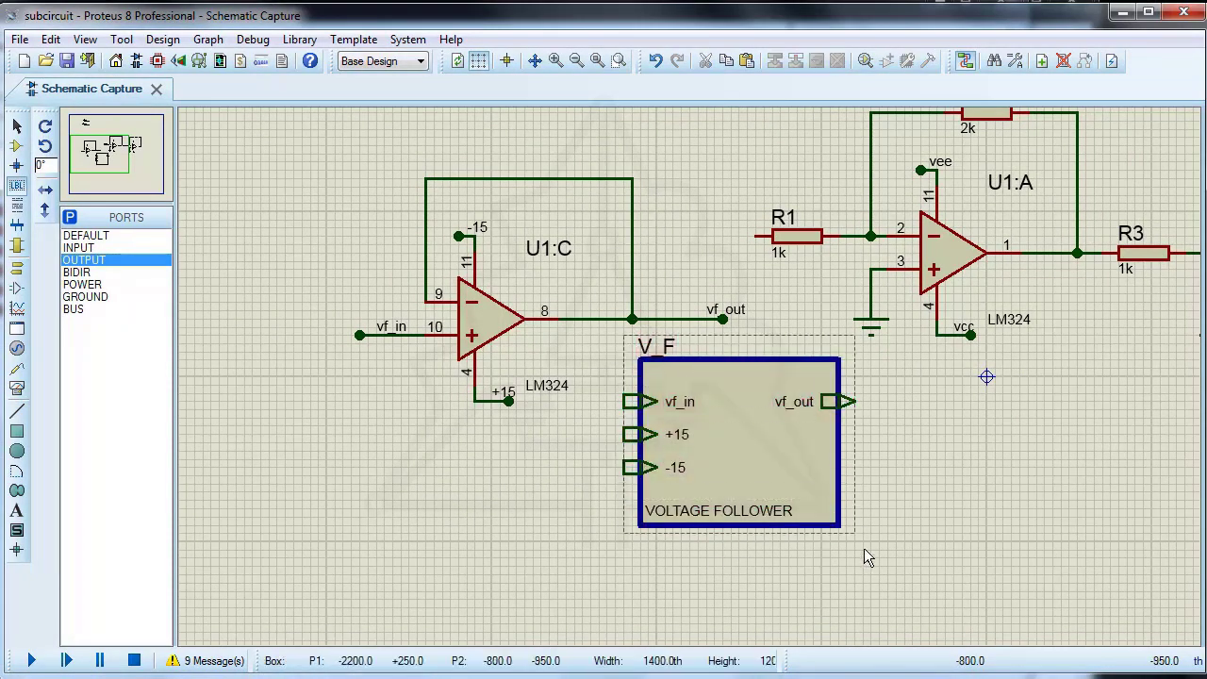
drag(864, 548, 865, 558)
drag(821, 551, 913, 642)
click(232, 530)
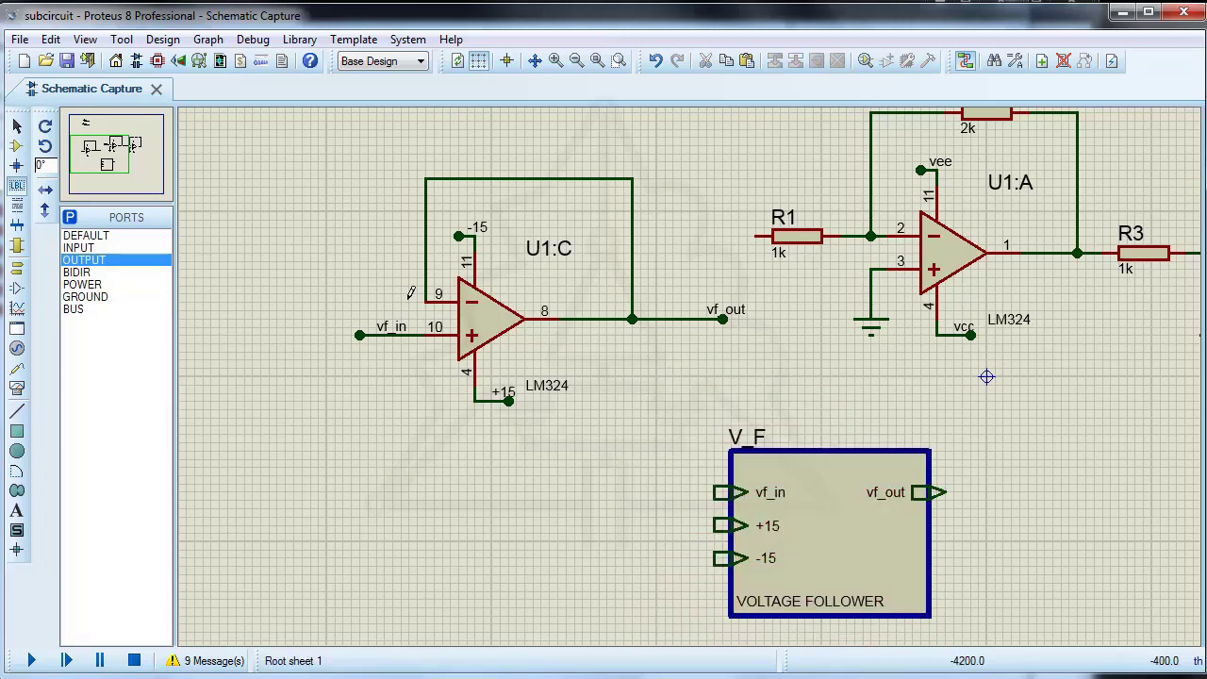
- Cut the whole U1:C voltage follower circuit with its labelled wires to the clipboard
drag(311, 134, 755, 410)
right_click(564, 322)
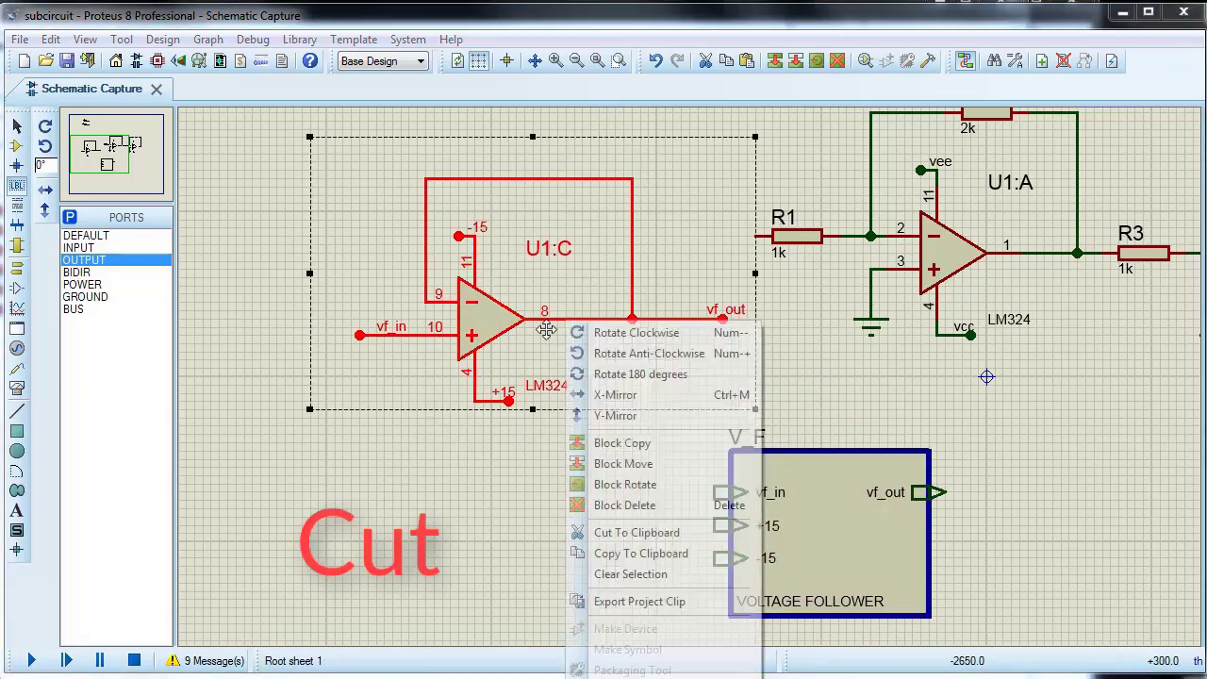
click(621, 533)
- Open the V_F block's child sheet and paste the voltage follower circuit into it
right_click(919, 510)
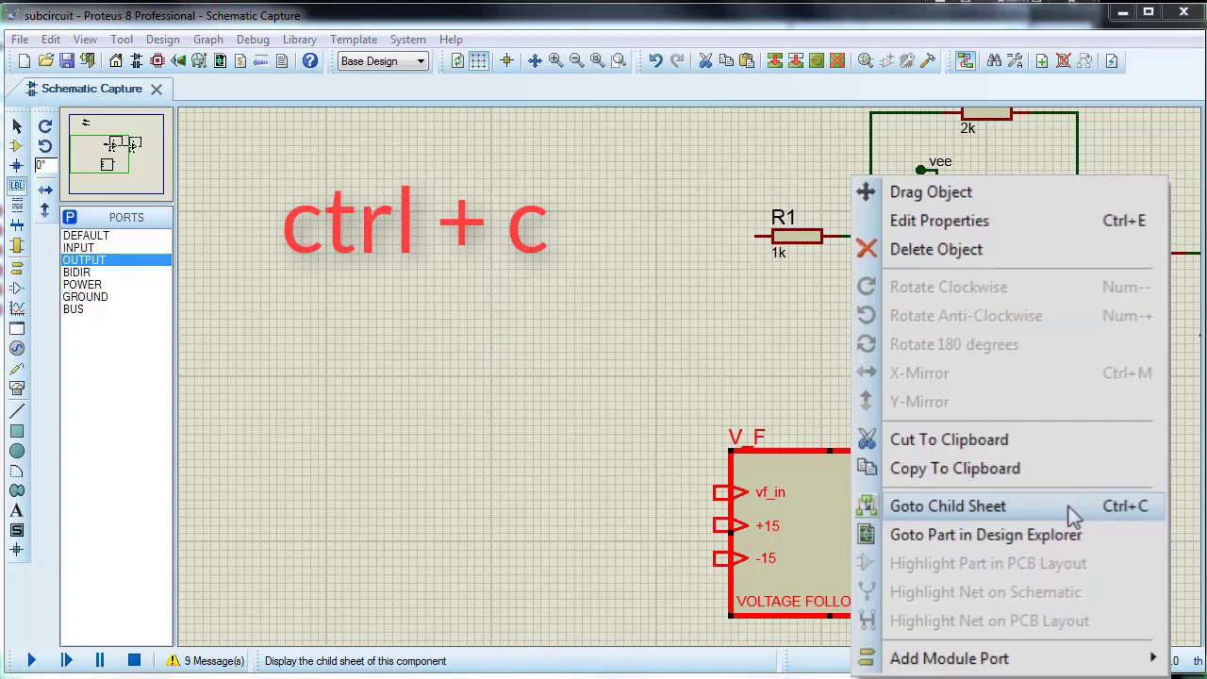
click(1073, 514)
right_click(641, 305)
click(727, 431)
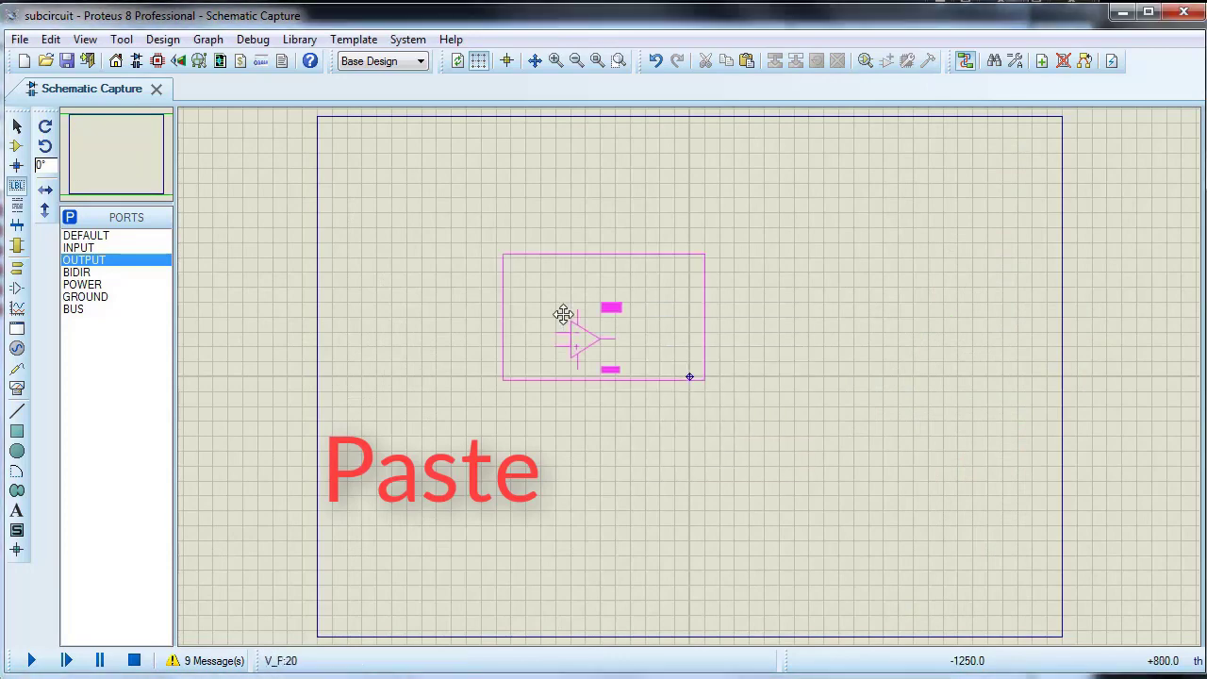
click(561, 316)
scroll(689, 377, up, 2)
scroll(691, 386, up, 1)
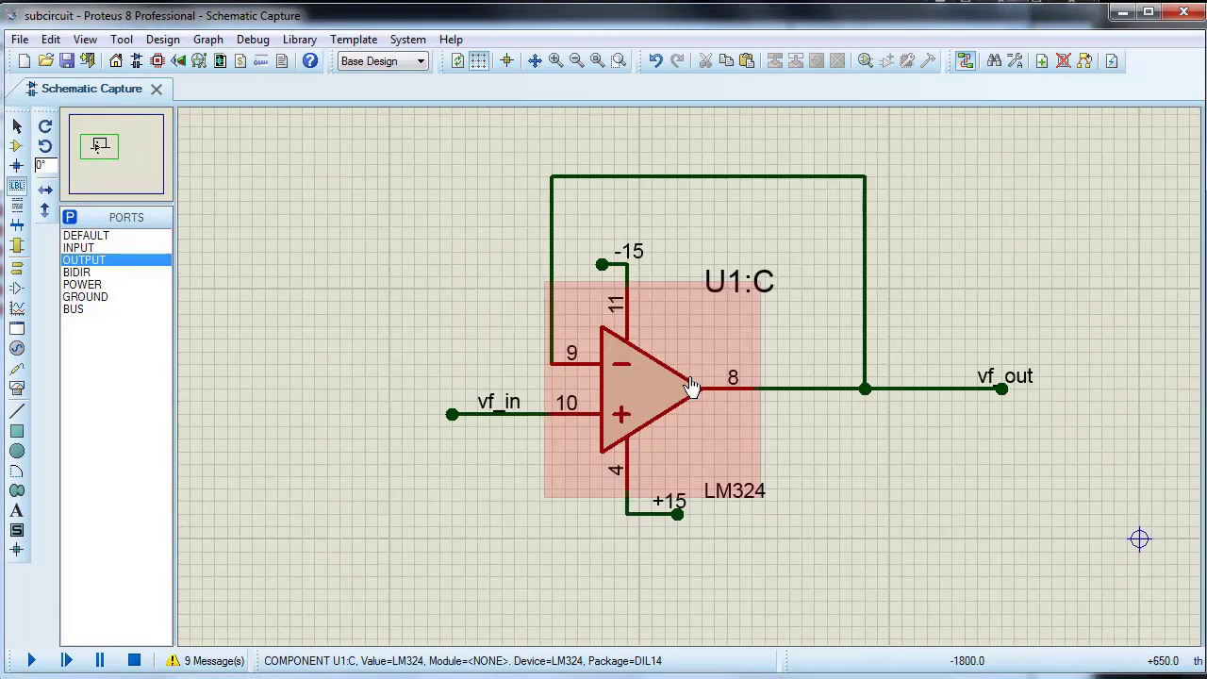
scroll(691, 386, down, 1)
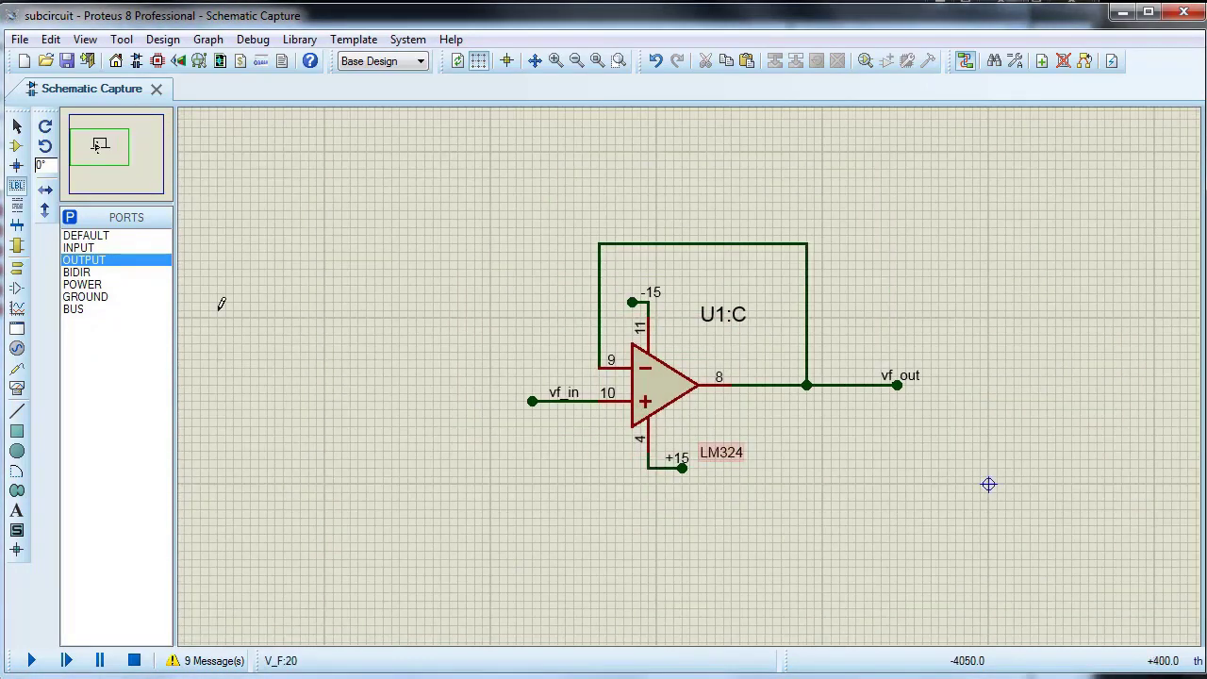
- Return to the parent sheet and place a signal generator to the left of the V_F block
click(164, 40)
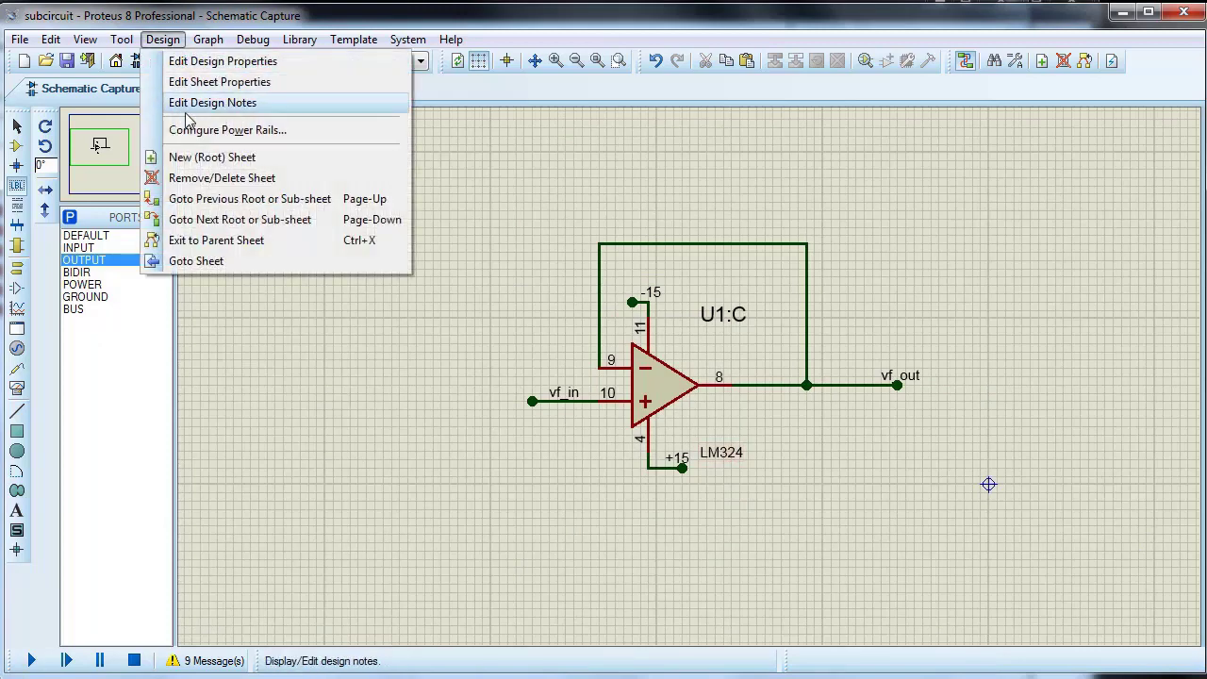
click(208, 243)
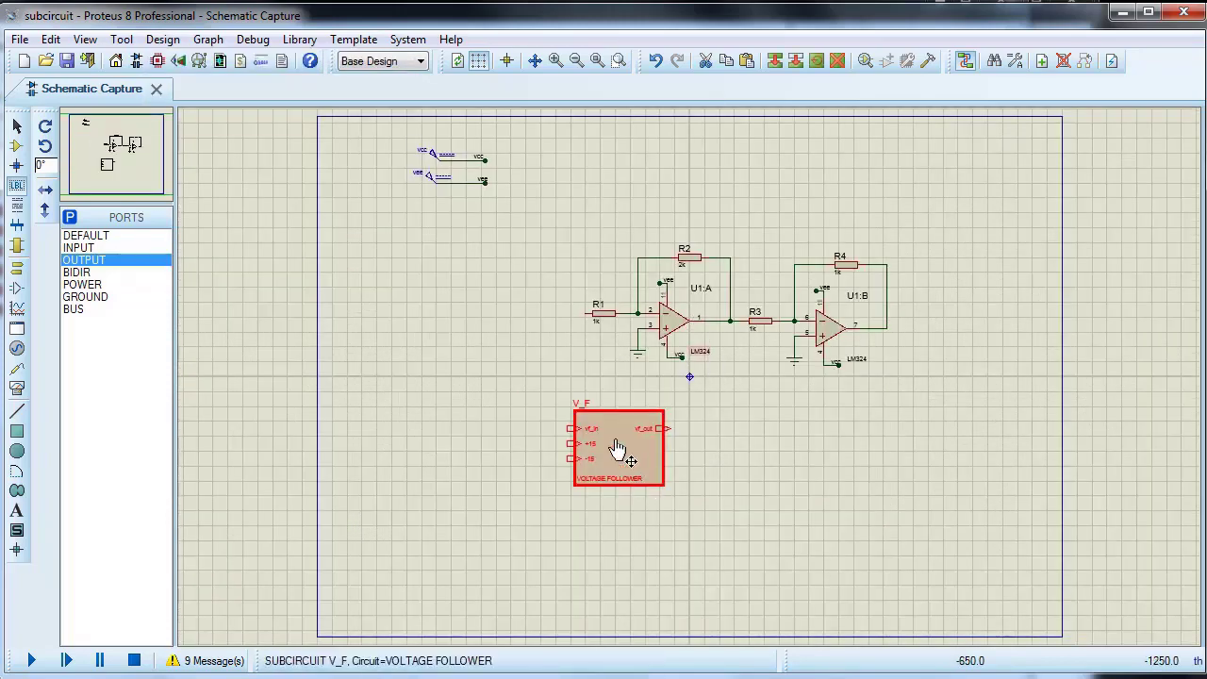
scroll(660, 390, up, 3)
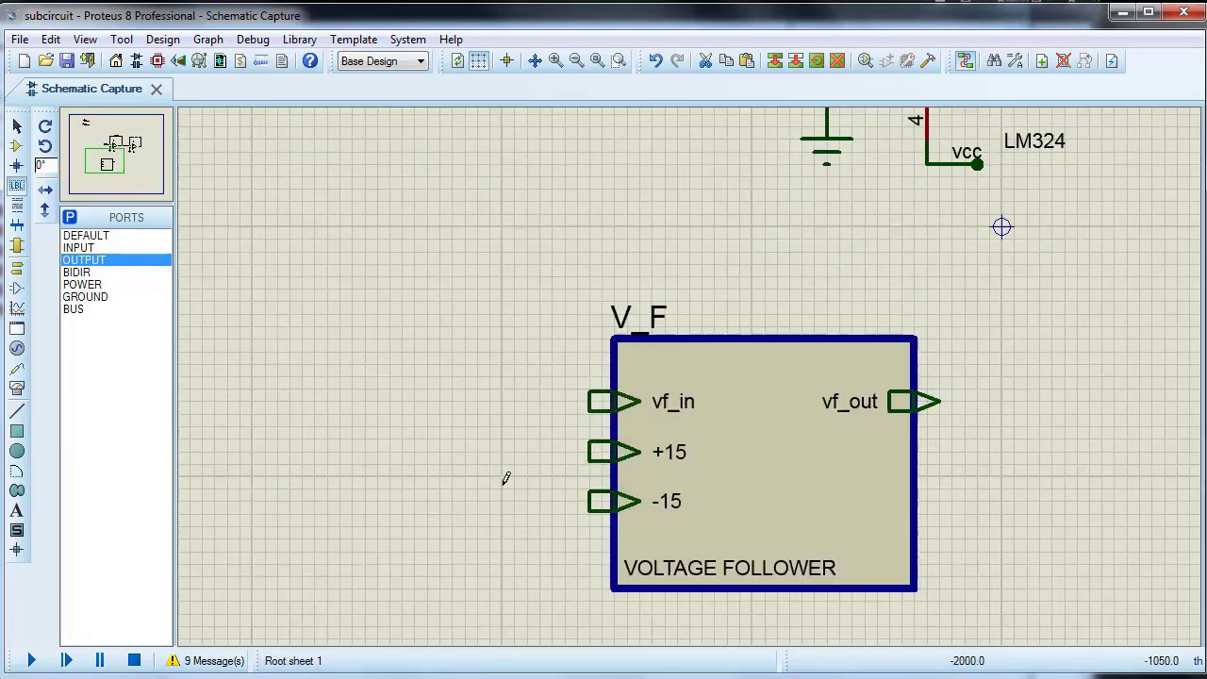
click(17, 387)
click(89, 309)
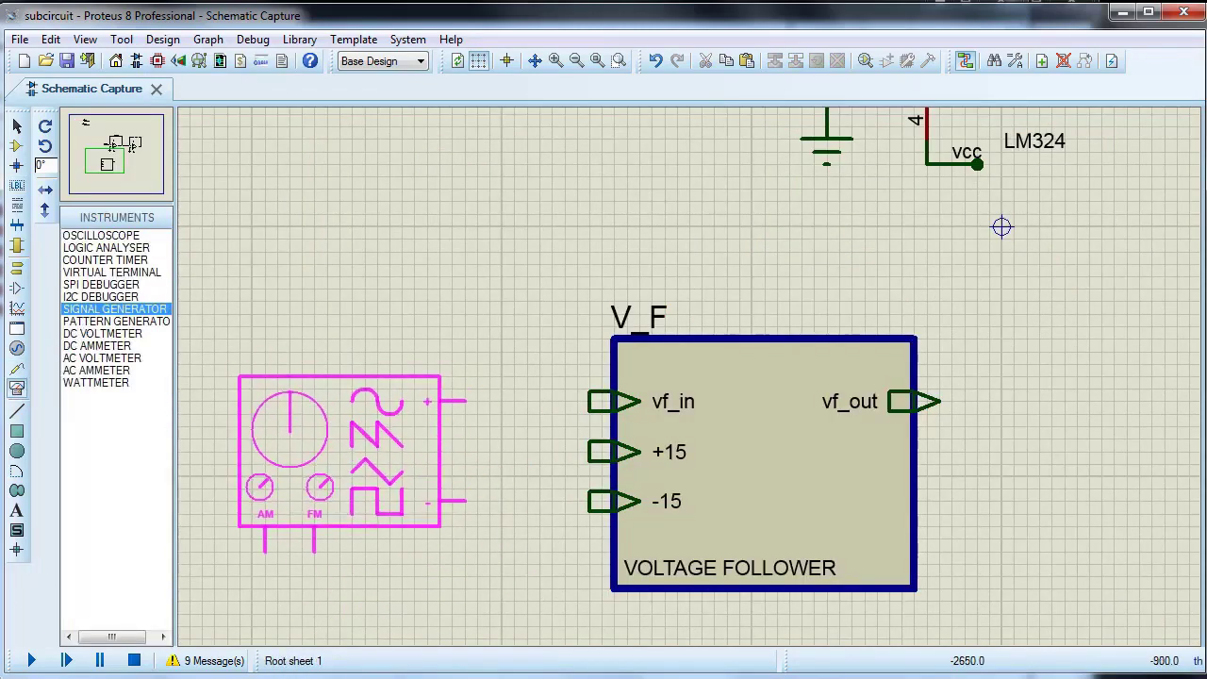
click(328, 490)
- Place a ground below the signal generator's negative output, wire them together, and wire the positive output to the vf_in port
click(17, 268)
click(85, 297)
click(501, 613)
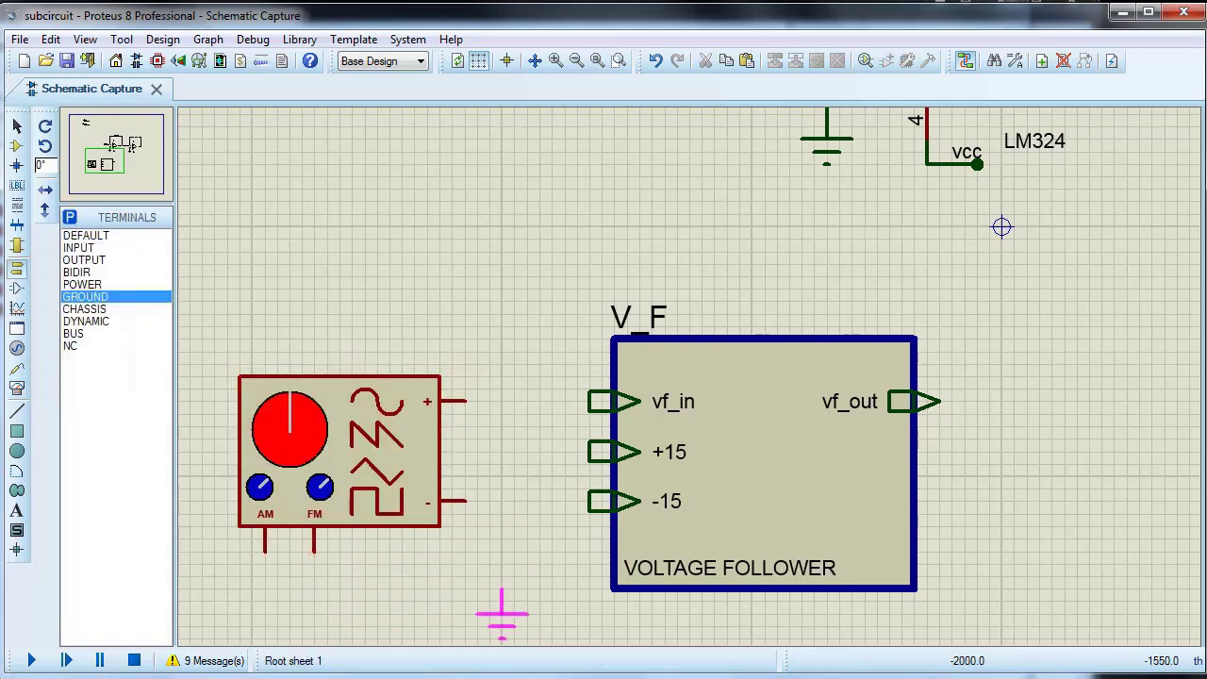
click(501, 601)
click(466, 501)
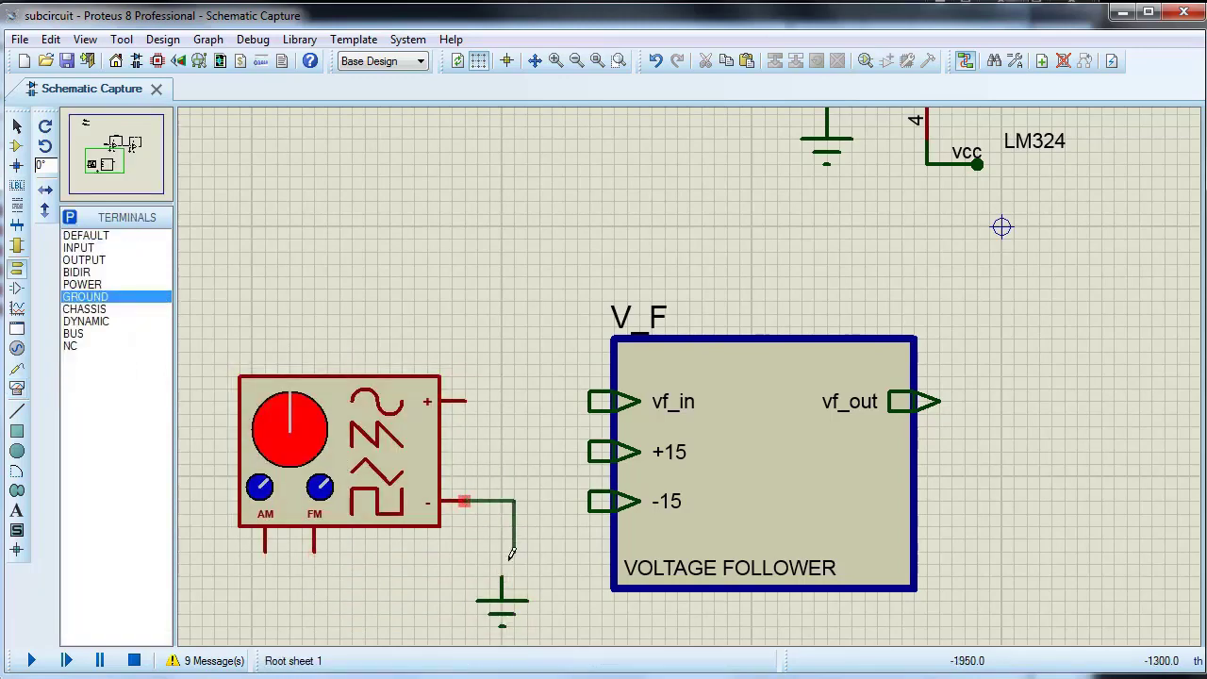
click(502, 576)
click(464, 400)
click(592, 400)
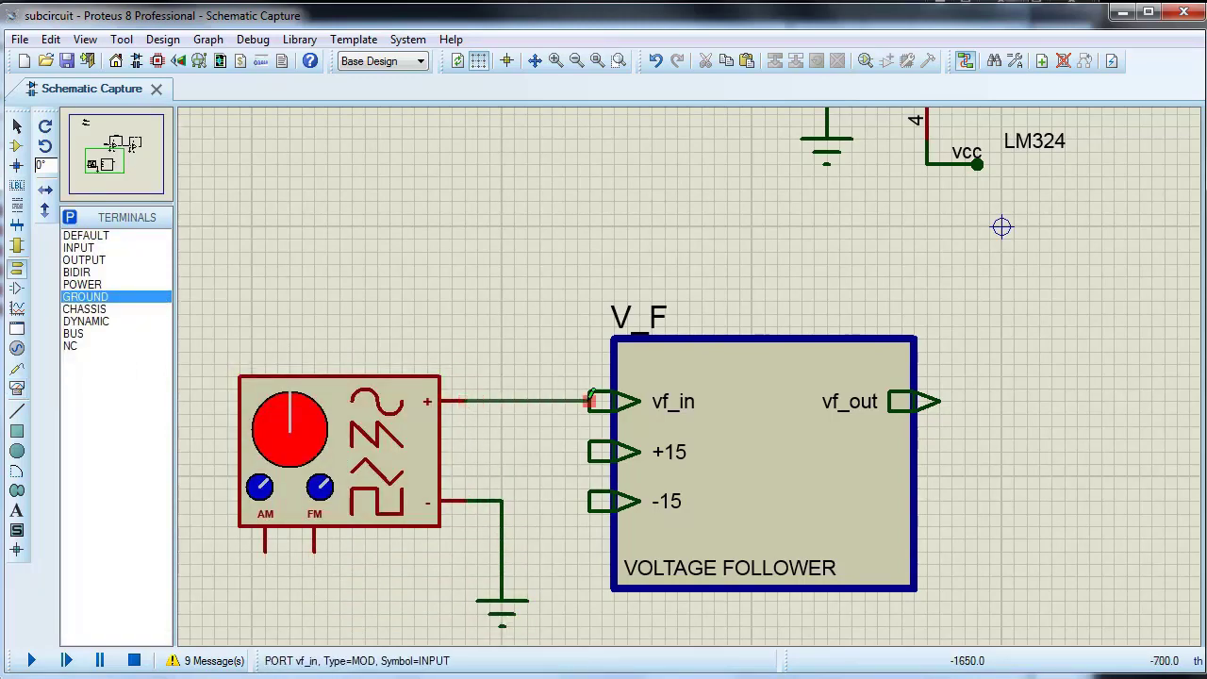
- Draw short wire stubs from the V_F block's +15 and -15 ports and shift the signal generator further left
click(589, 451)
double_click(540, 452)
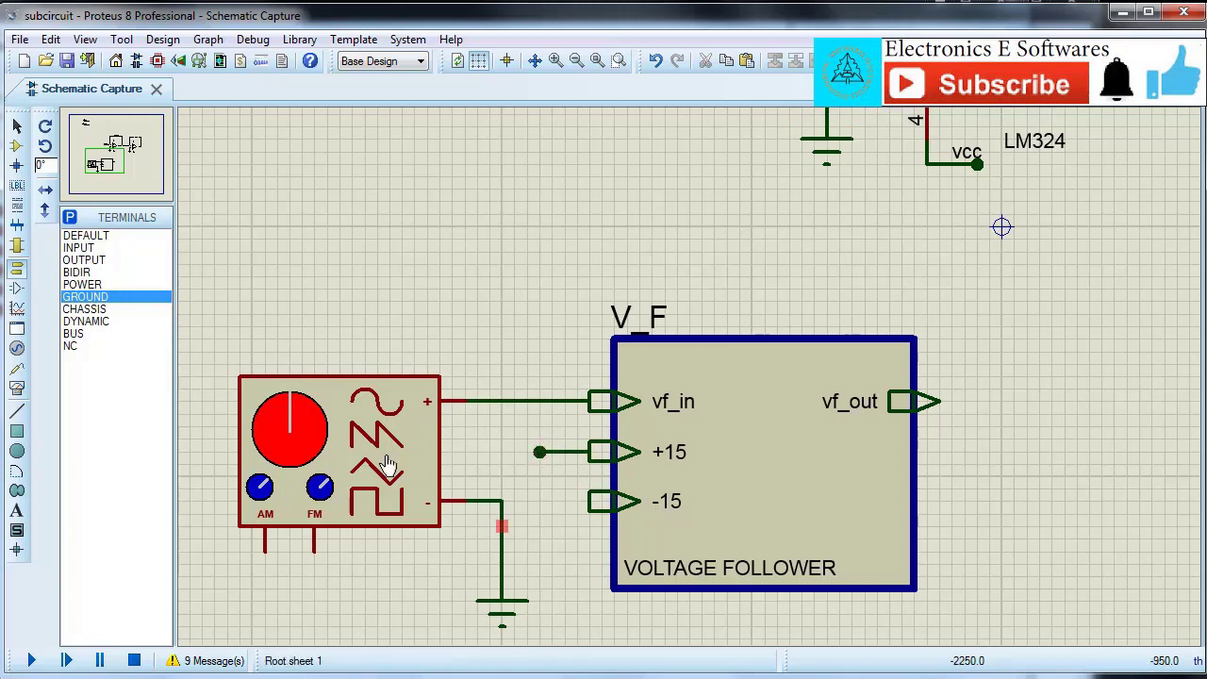
drag(400, 474, 288, 474)
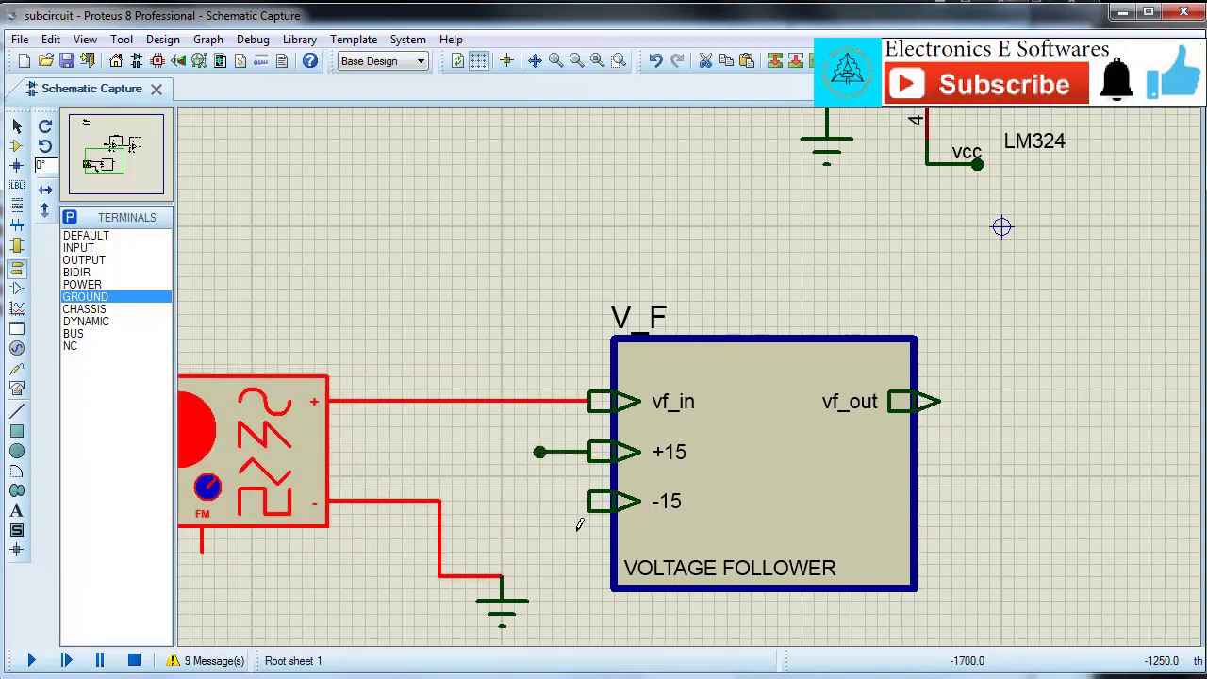
click(589, 501)
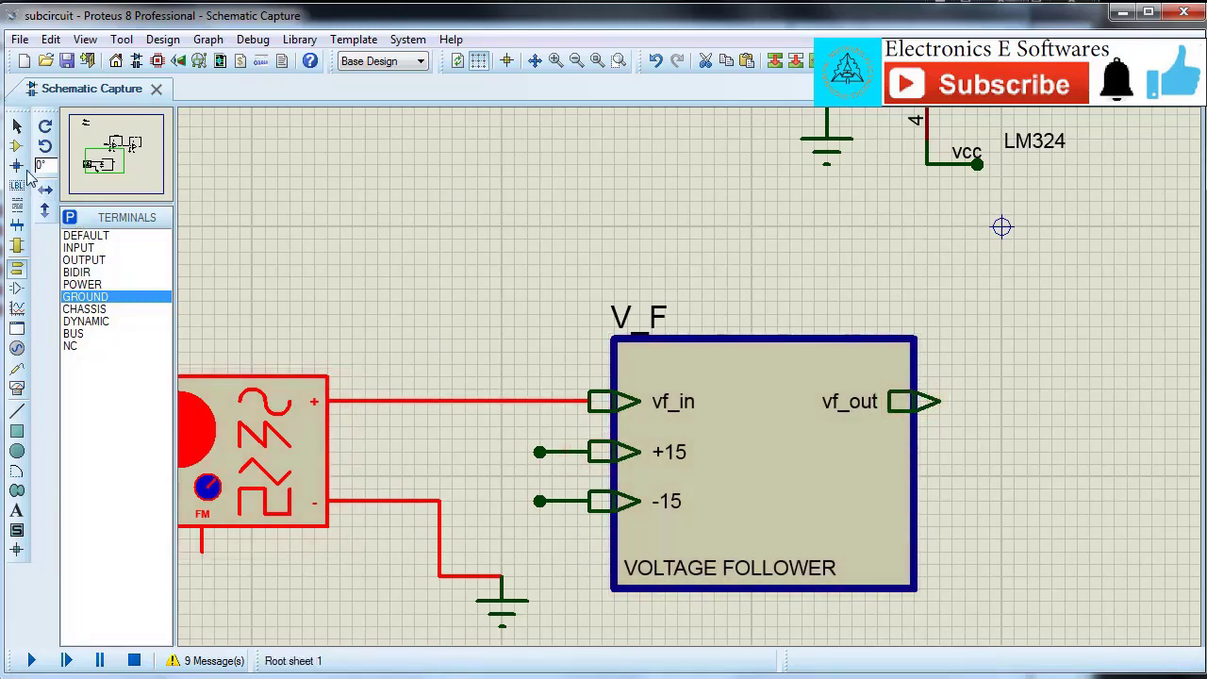
- Label the wire stub at the +15 port vcc and the one at the -15 port vee
click(563, 450)
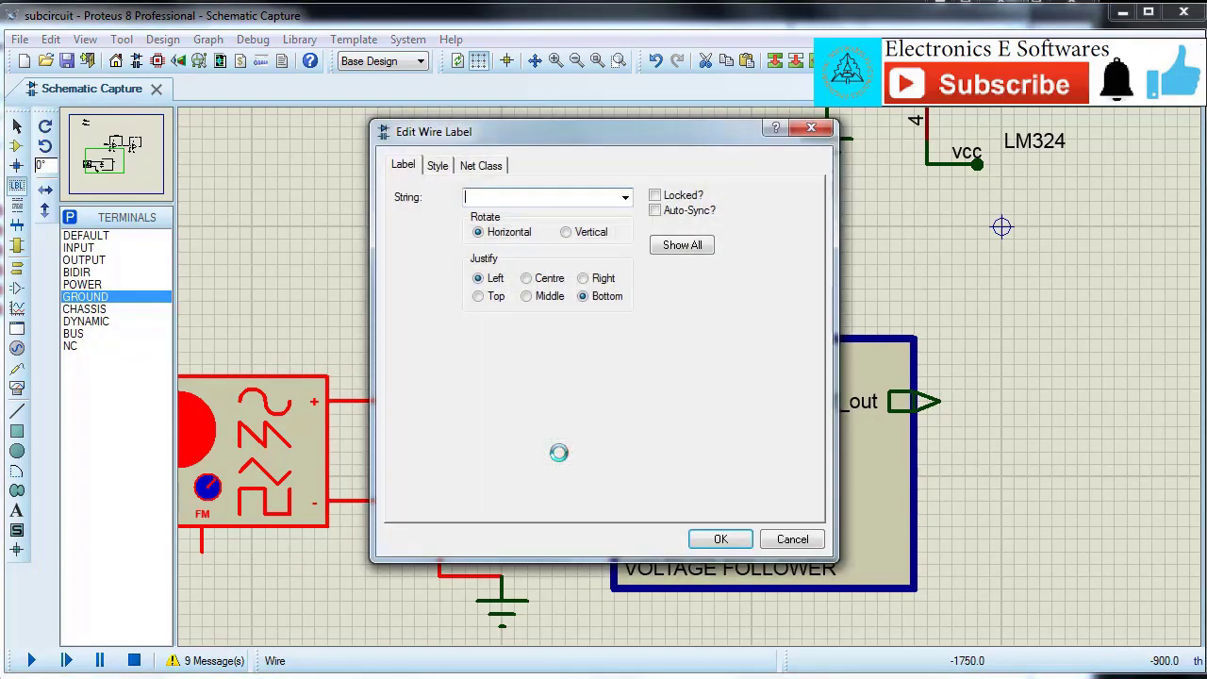
click(719, 538)
click(559, 499)
text(vee)
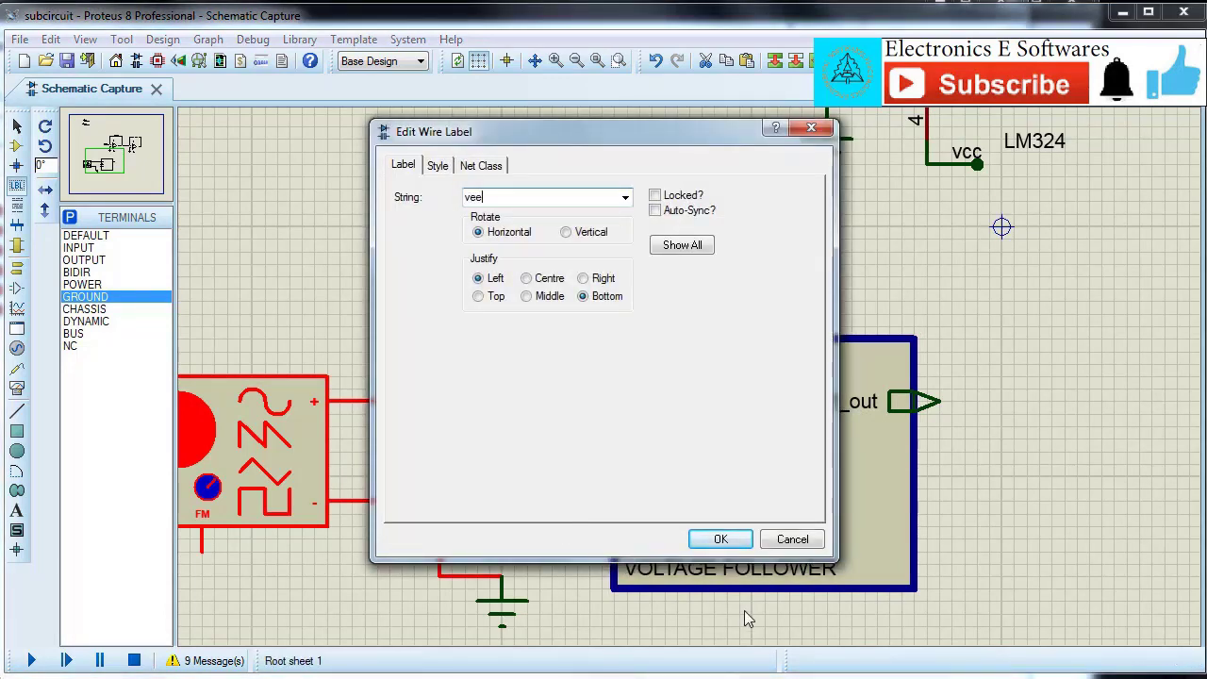
click(723, 539)
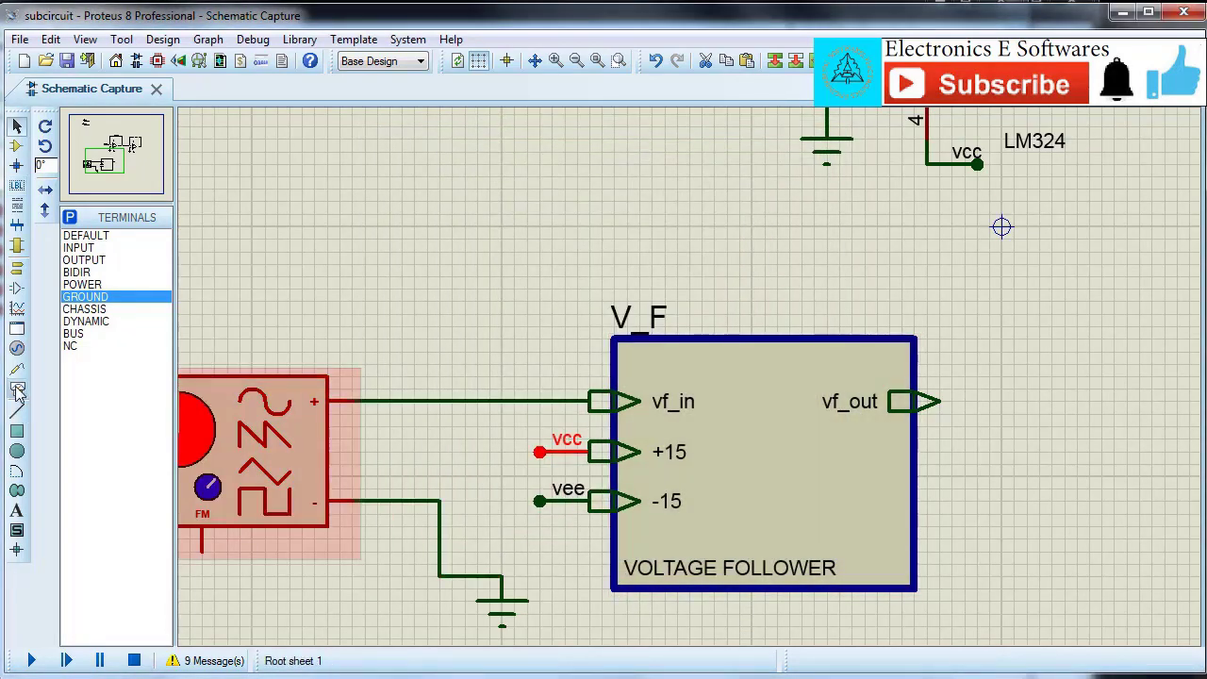
- Place an oscilloscope to the right of the V_F block
click(16, 387)
click(95, 236)
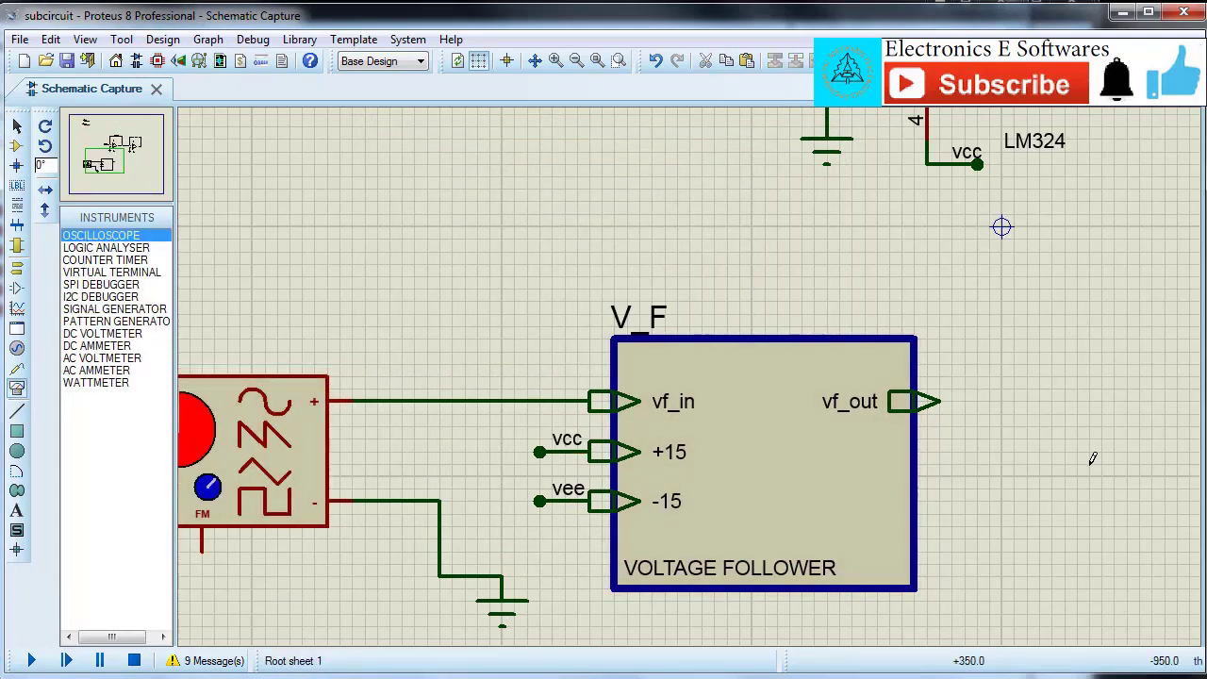
click(1084, 444)
click(1091, 447)
- Wire oscilloscope channel A over the V_F block to the vf_in wire, and channel B to the vf_out port
click(1002, 388)
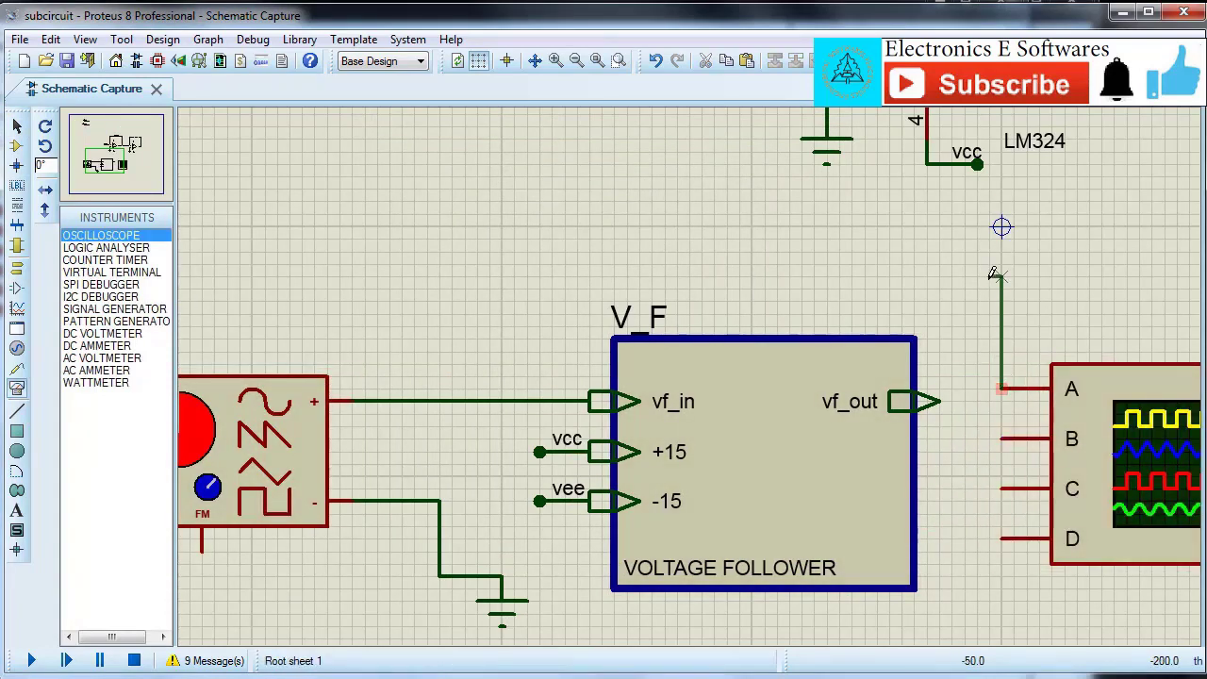
click(1001, 276)
click(489, 277)
click(453, 401)
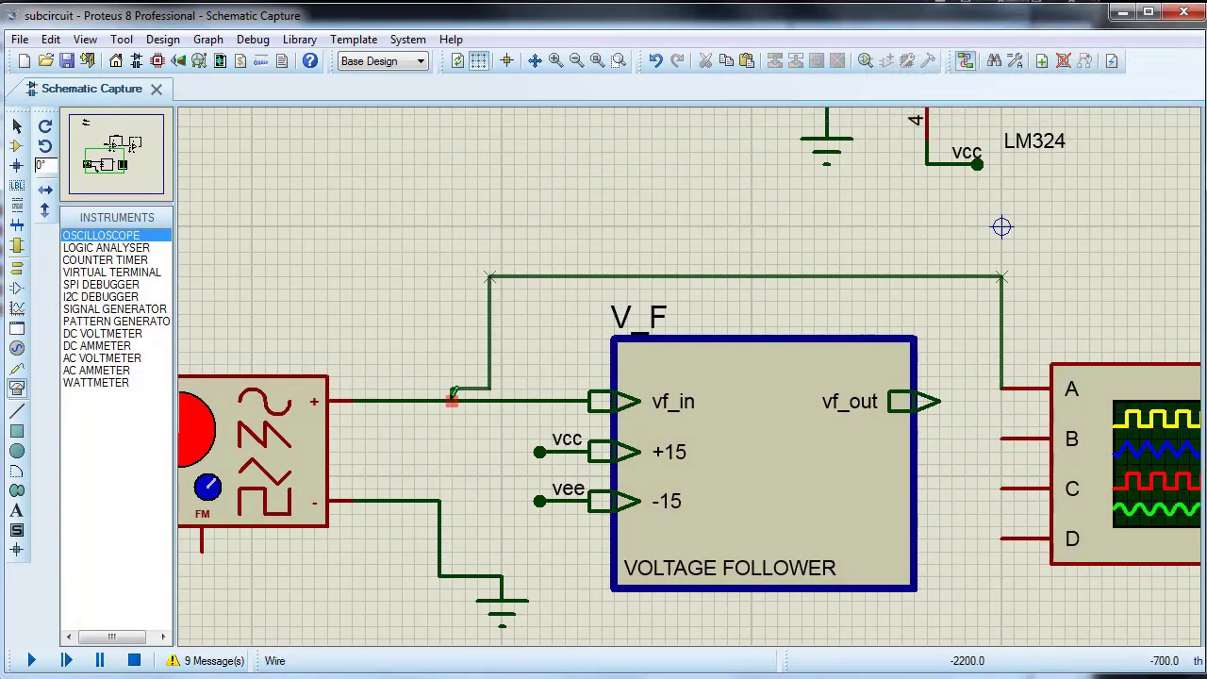
click(1001, 438)
click(937, 402)
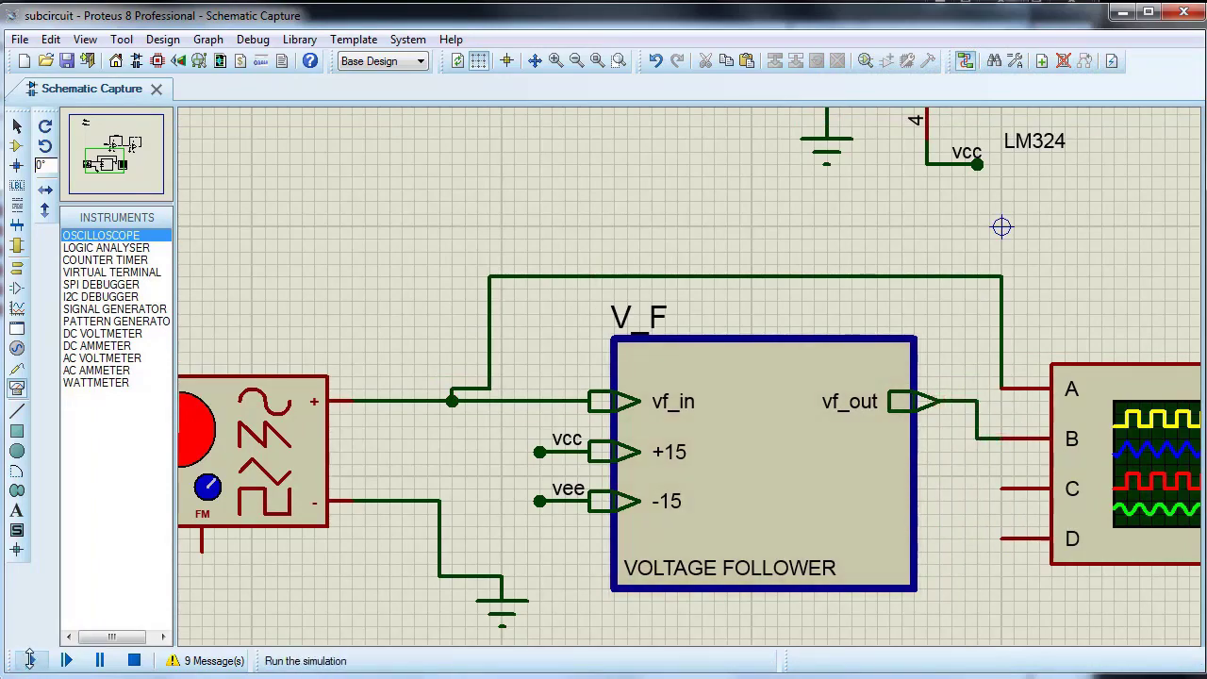
- Run the simulation and set the signal generator to a 1 kHz frequency and a 10 mV amplitude
click(28, 660)
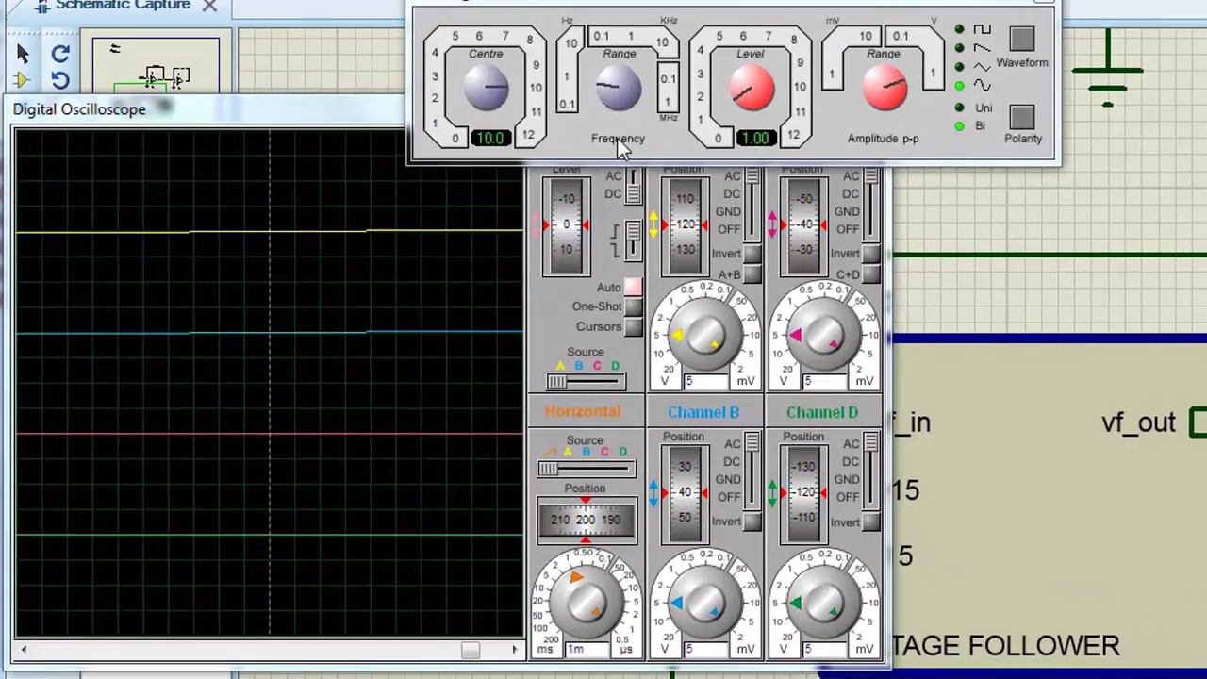
click(611, 80)
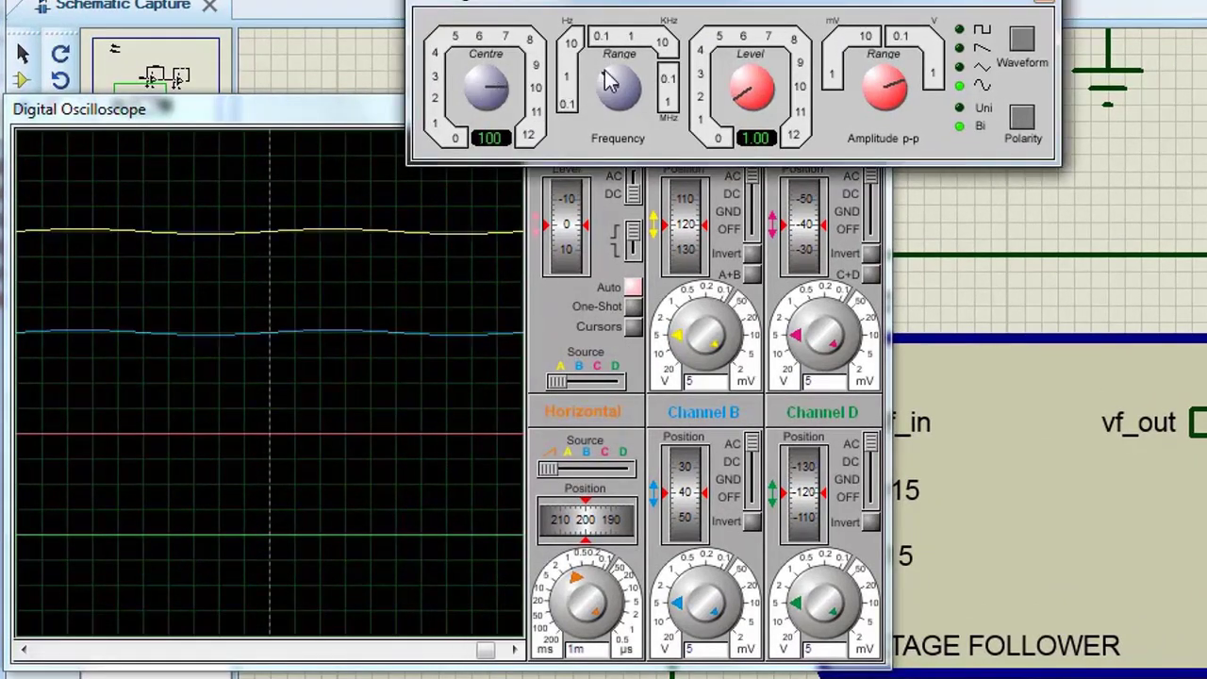
click(901, 80)
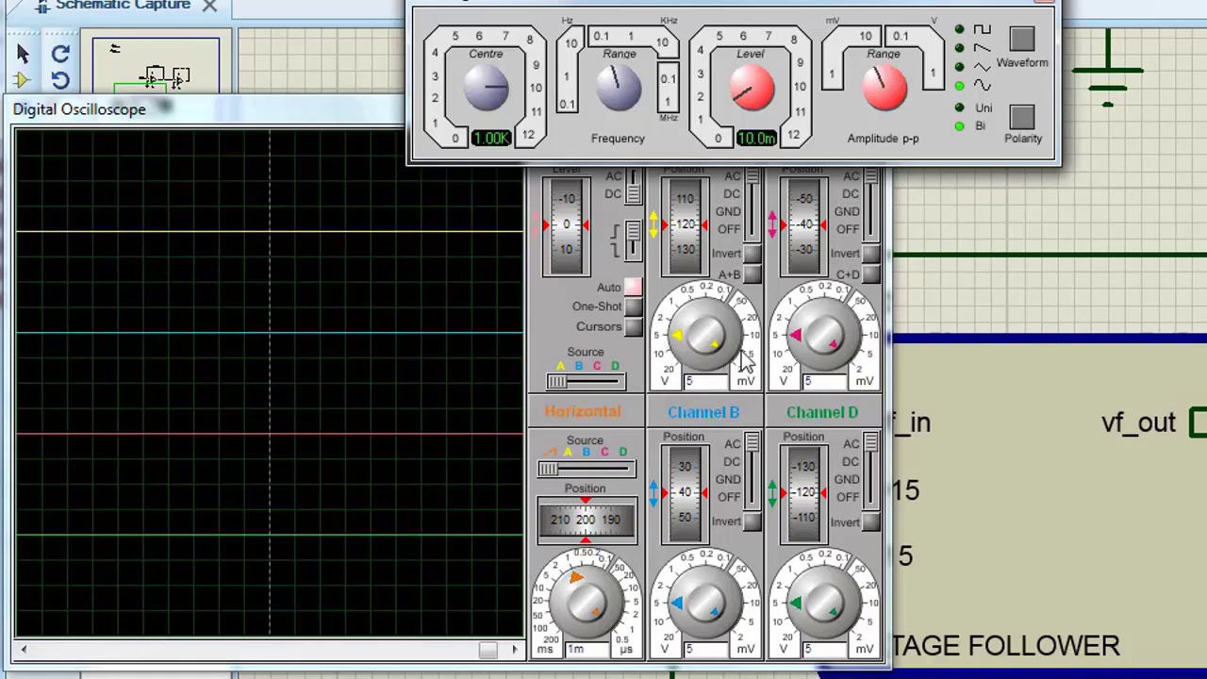
- Set oscilloscope channels A and B to 5 mV and the timebase to 0.2 ms, compare both traces, and stop the simulation
click(750, 352)
click(744, 621)
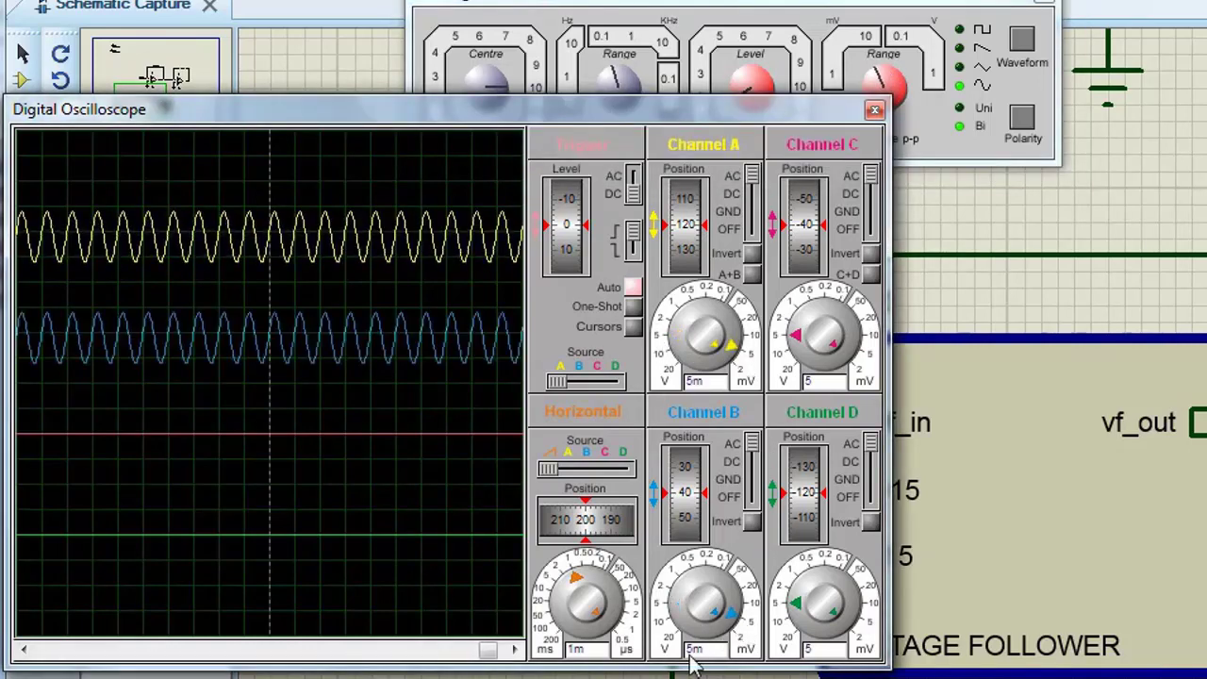
scroll(342, 402, up, 2)
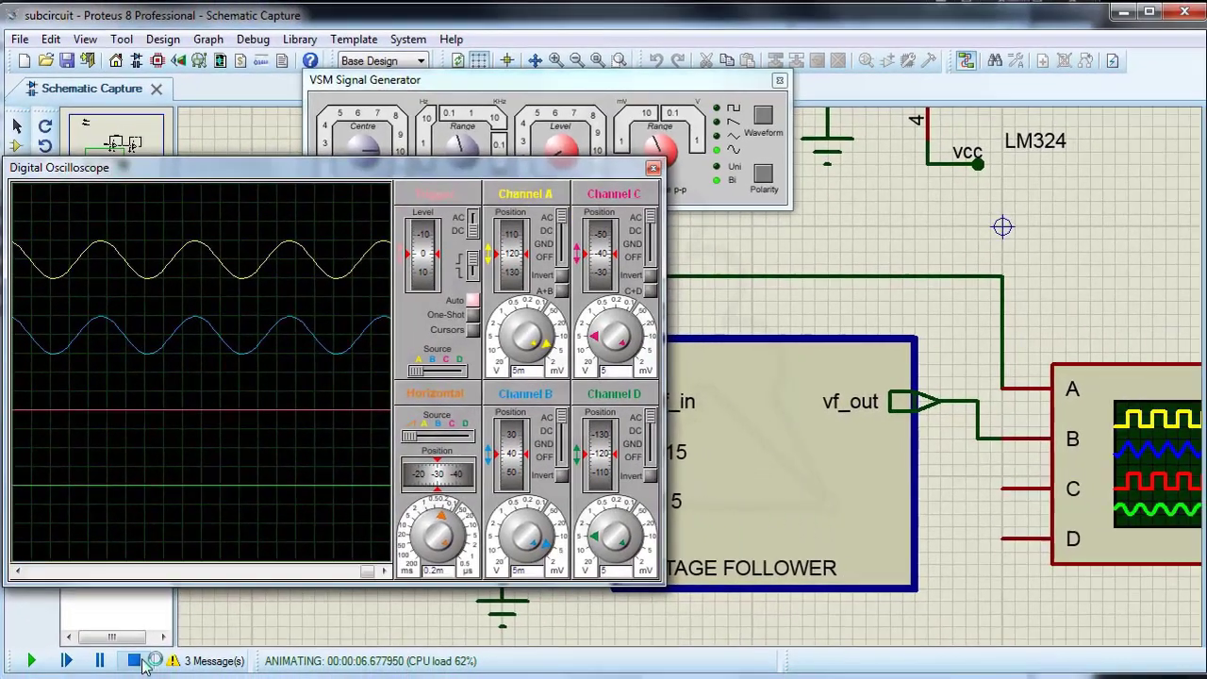
click(134, 660)
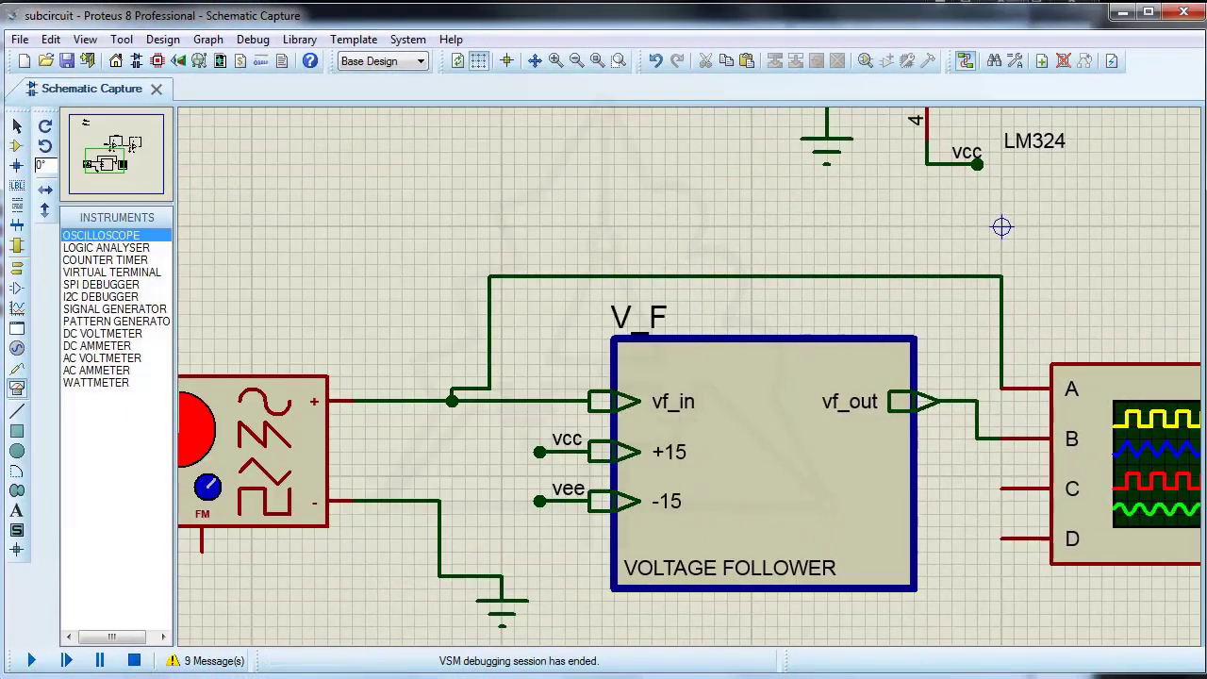
- Delete the oscilloscope, the signal generator and the ground used to test the V_F block
click(596, 61)
right_click(754, 429)
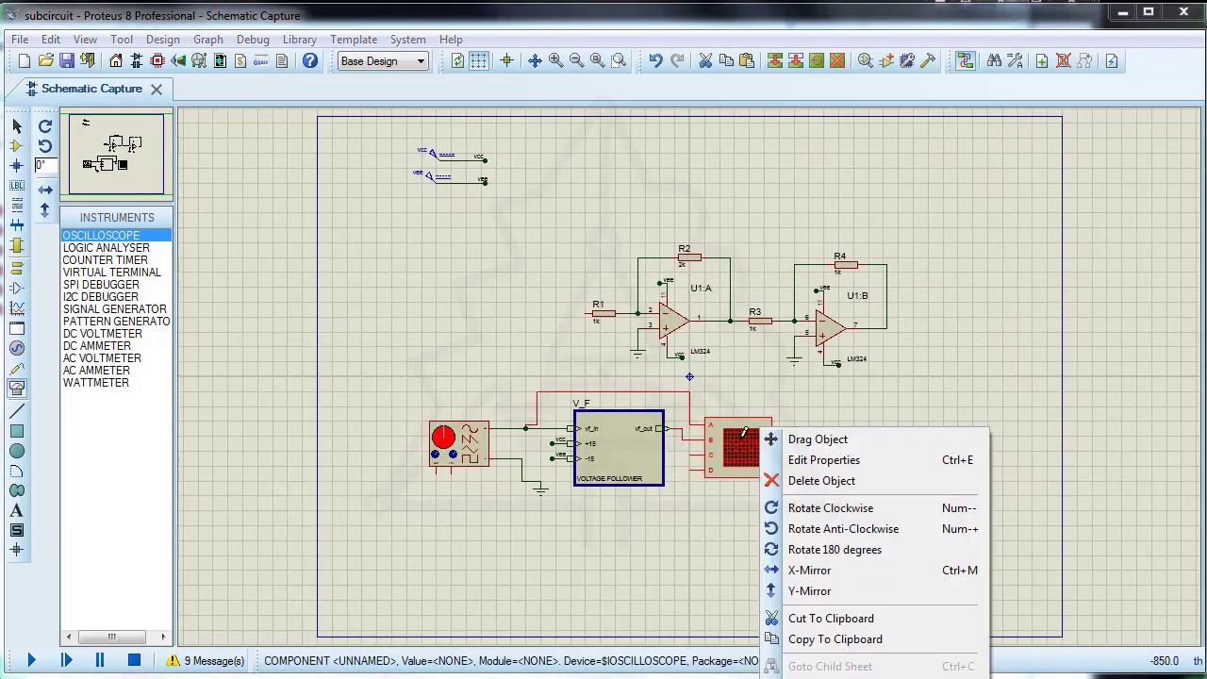
click(802, 488)
right_click(479, 437)
right_click(479, 437)
scroll(673, 409, down, 3)
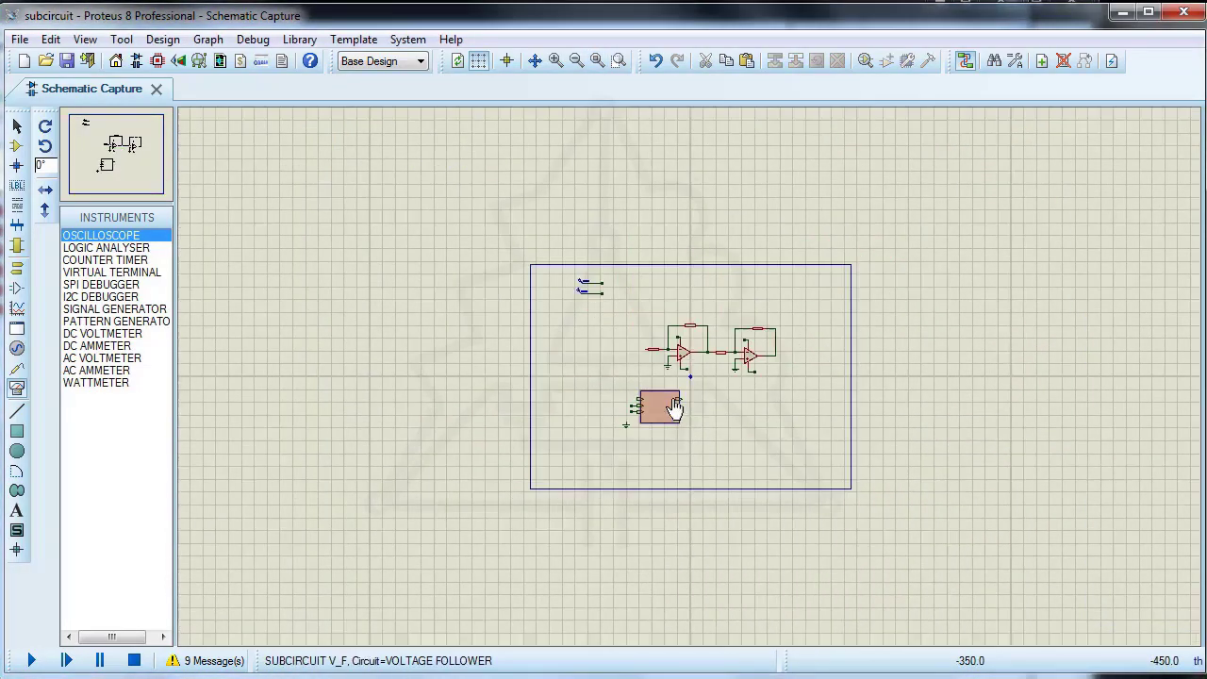
scroll(684, 396, up, 3)
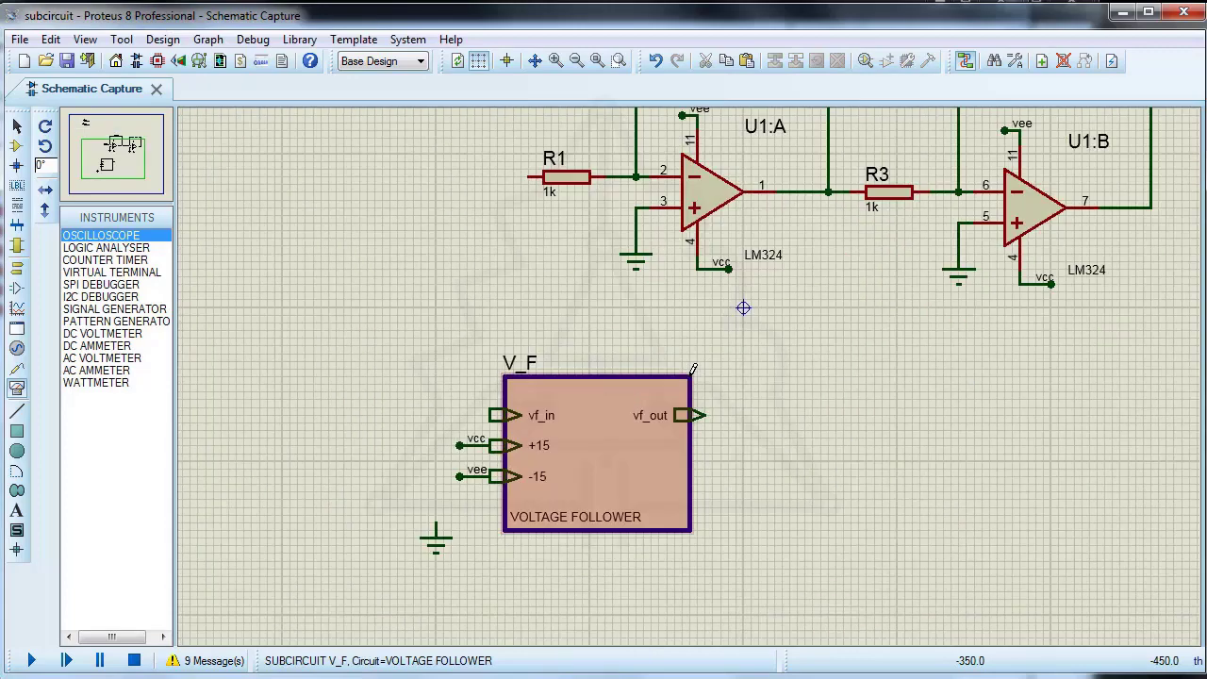
right_click(437, 548)
right_click(436, 549)
- Move the V_F block with its supply stubs further left and the U1:A amplifier stage down beside it
drag(423, 327, 423, 552)
click(796, 466)
scroll(800, 329, down, 2)
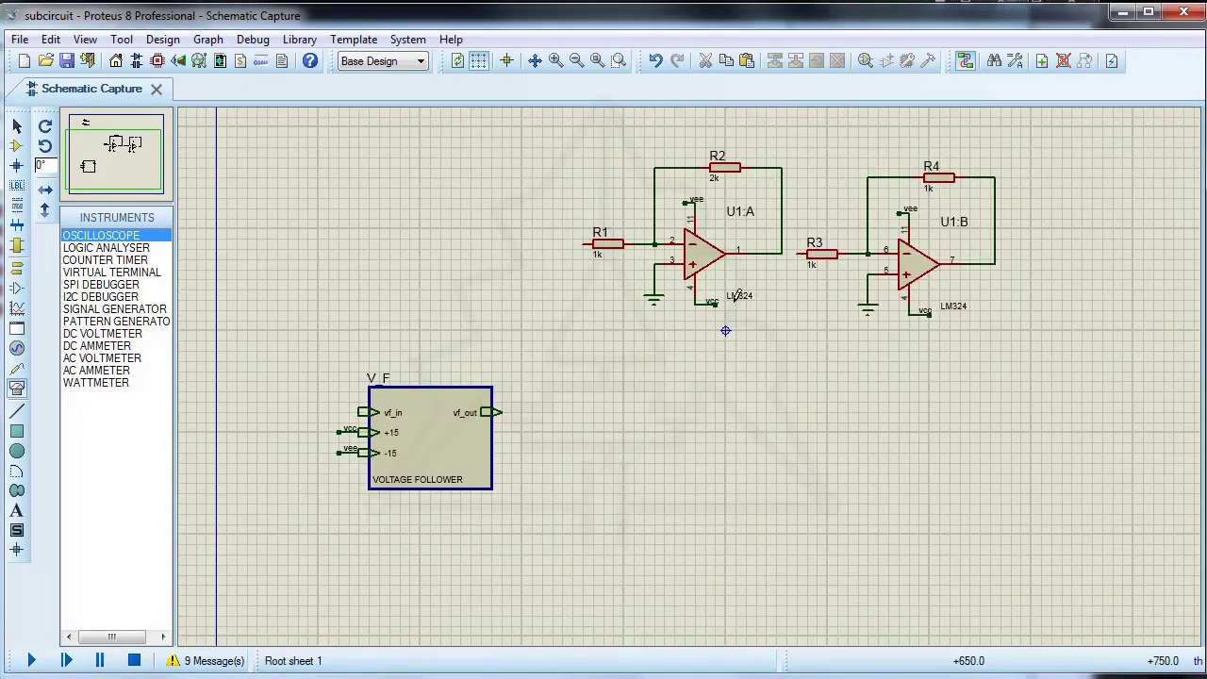
mouse_move(563, 133)
mouse_down()
mouse_move(792, 368)
mouse_move(793, 531)
mouse_up()
click(883, 569)
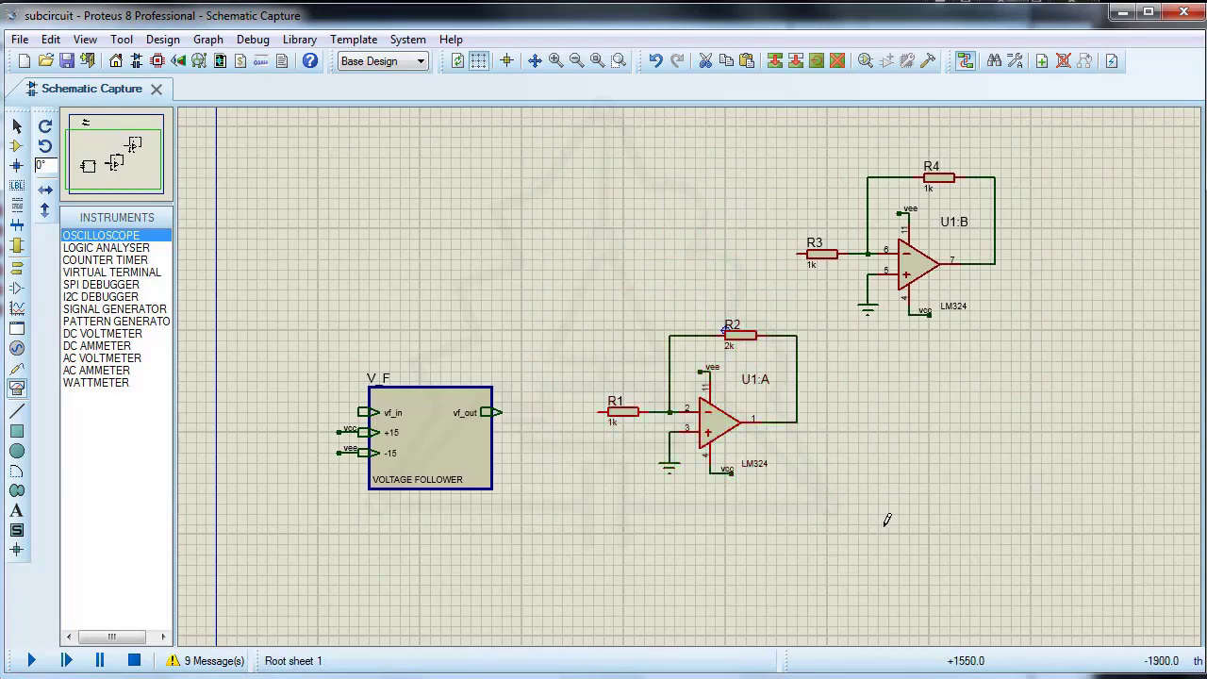
- Draw short wire stubs from the U1:A output node and from the free end of R1
double_click(833, 421)
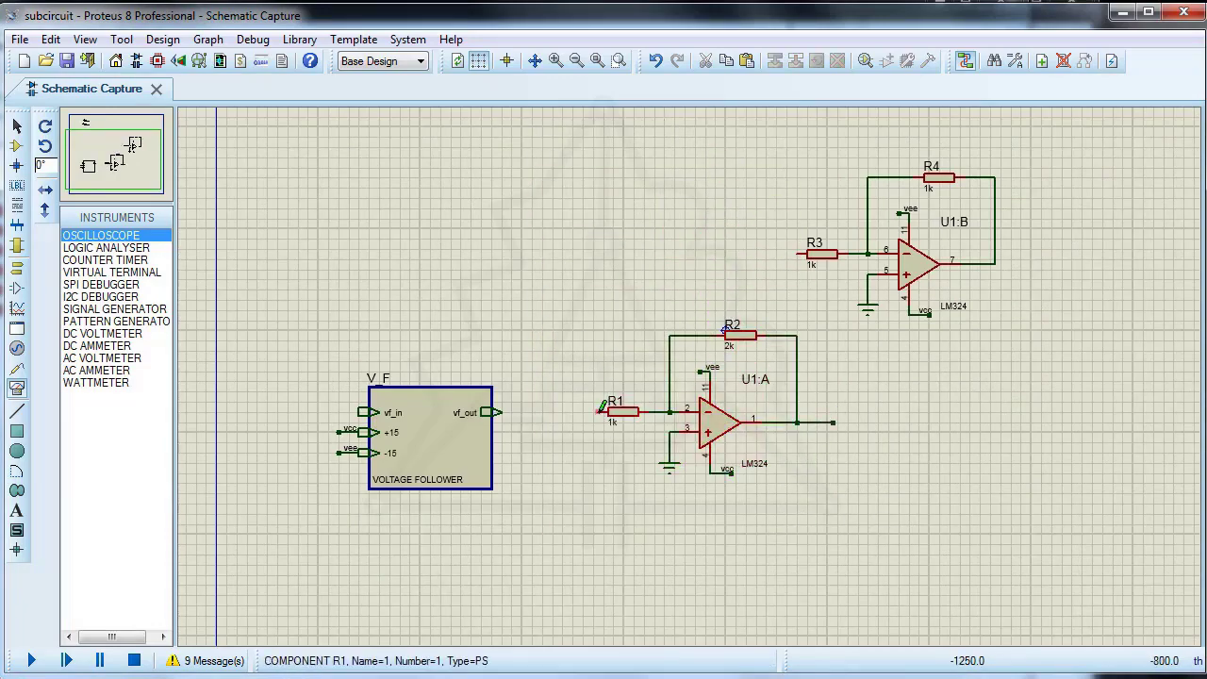
click(598, 412)
double_click(568, 412)
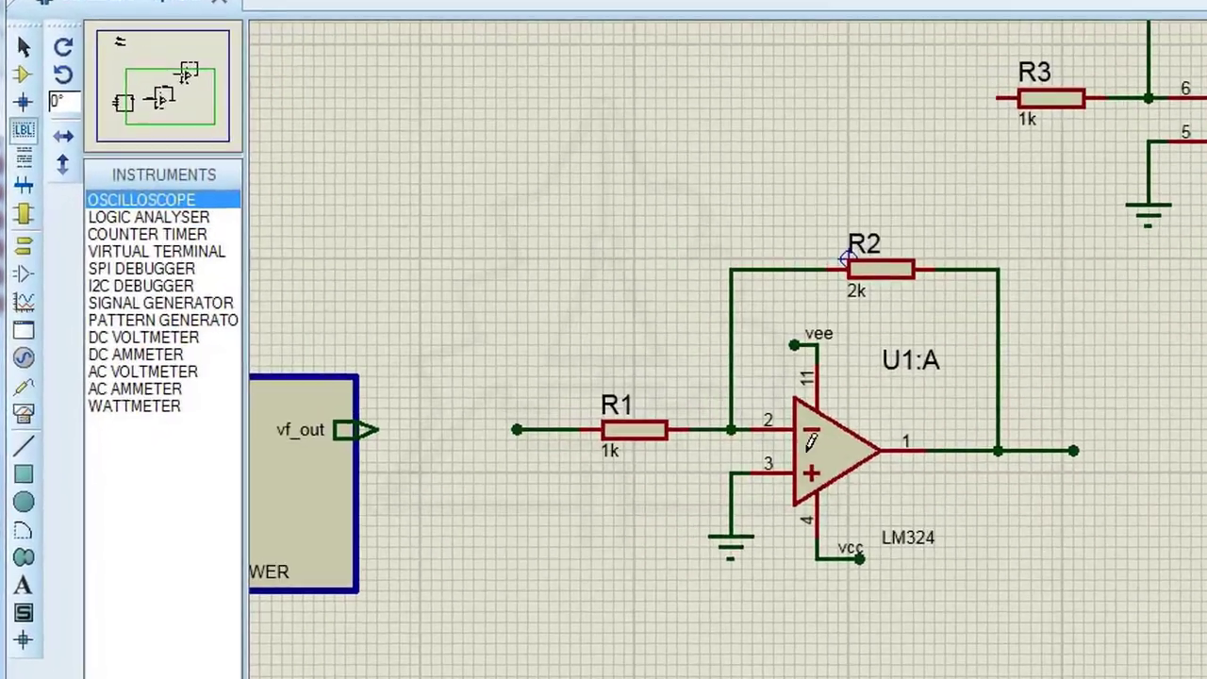
- Draw a subcircuit block to the right of the U1:A stage and name it AMP
click(24, 214)
click(118, 233)
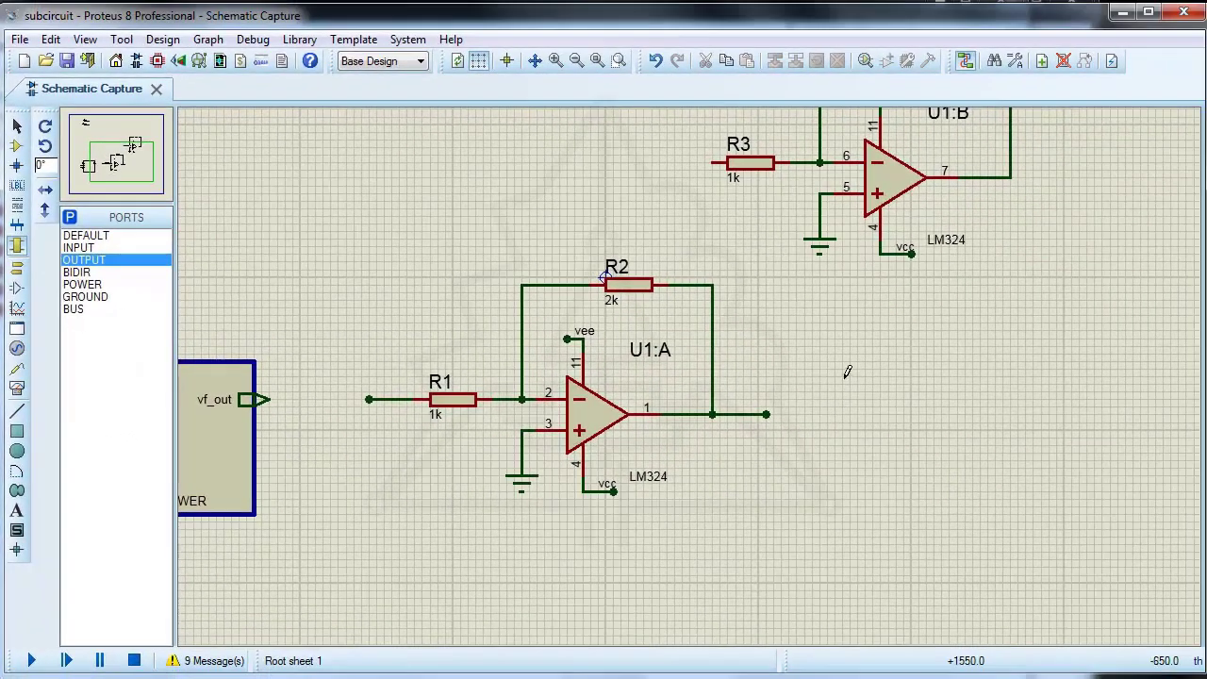
drag(848, 372, 1011, 576)
double_click(877, 370)
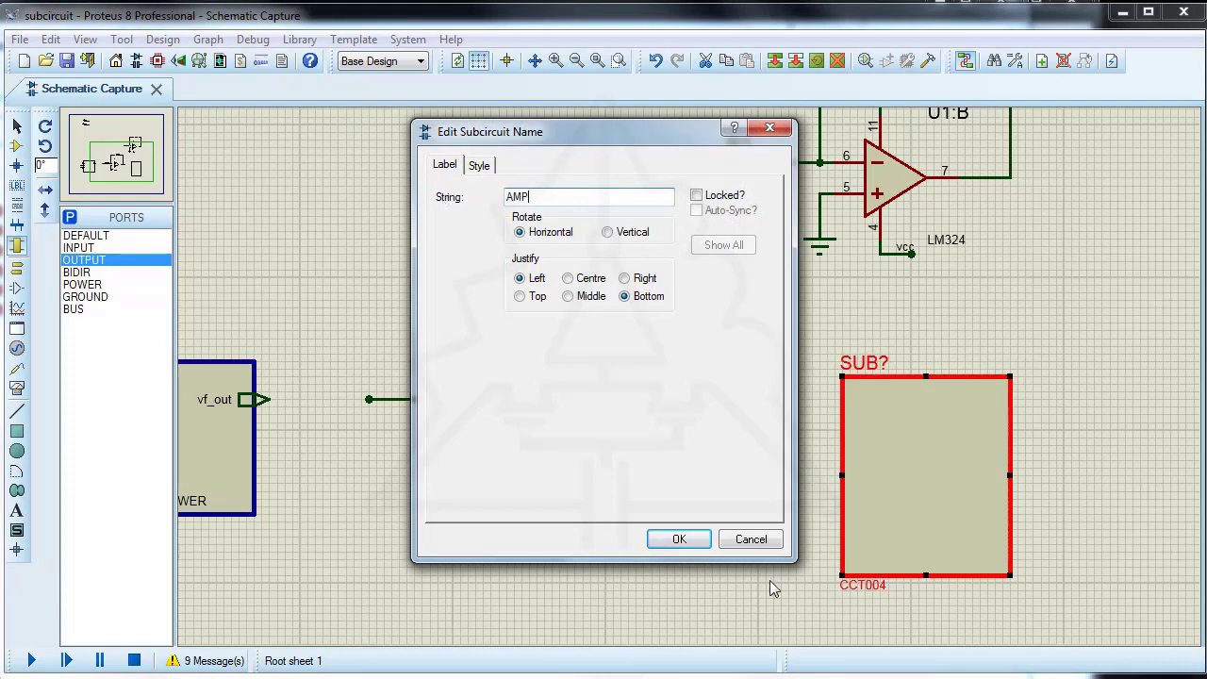
click(694, 544)
- Set the AMP block's circuit name to AMPLIFIER and move that label inside the block
double_click(871, 587)
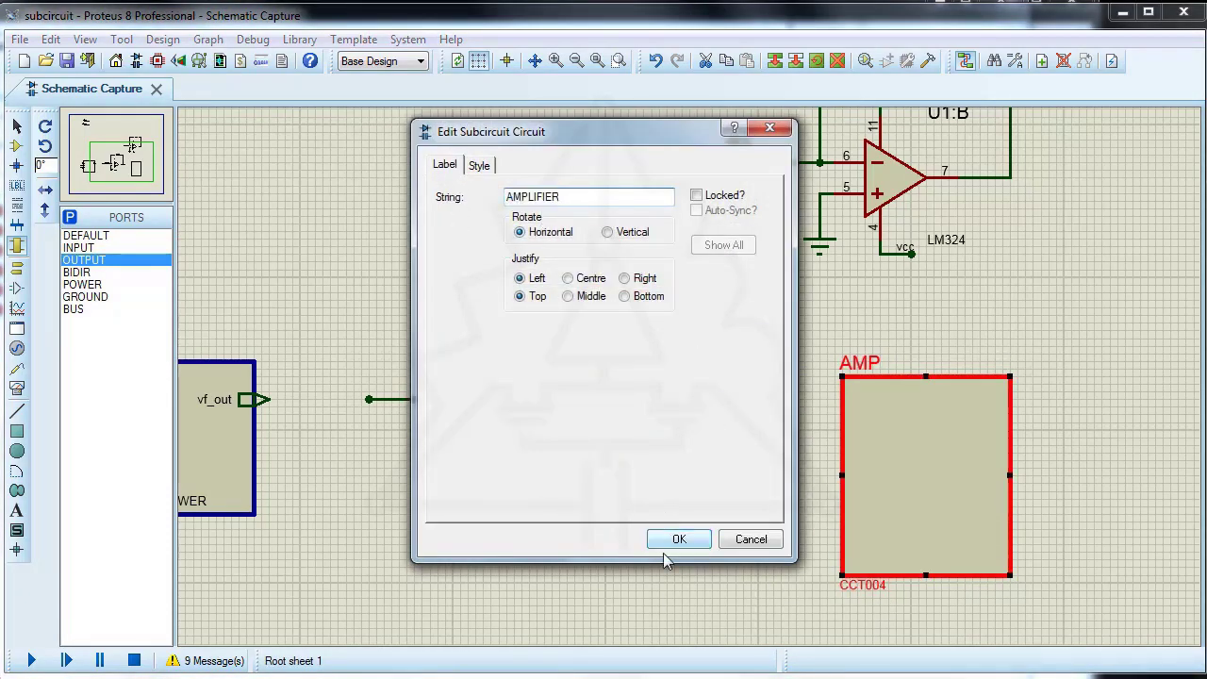
click(675, 540)
drag(876, 592, 922, 558)
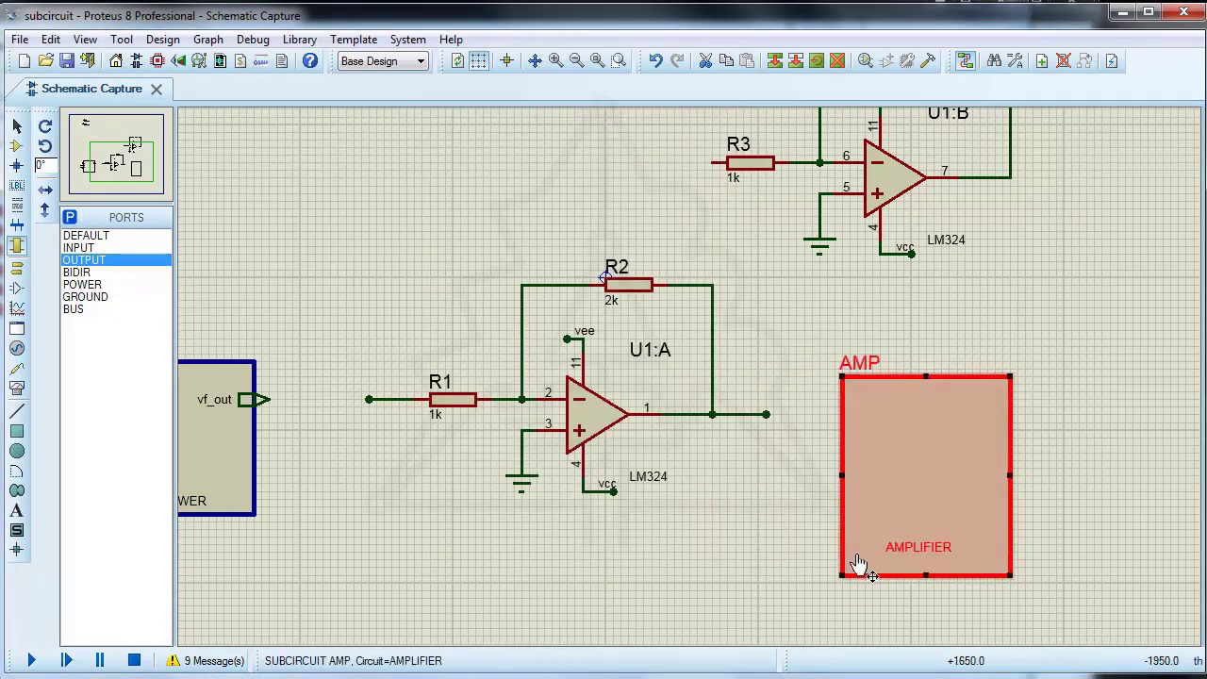
- Label the wire stub at R1's input amp_in
click(16, 185)
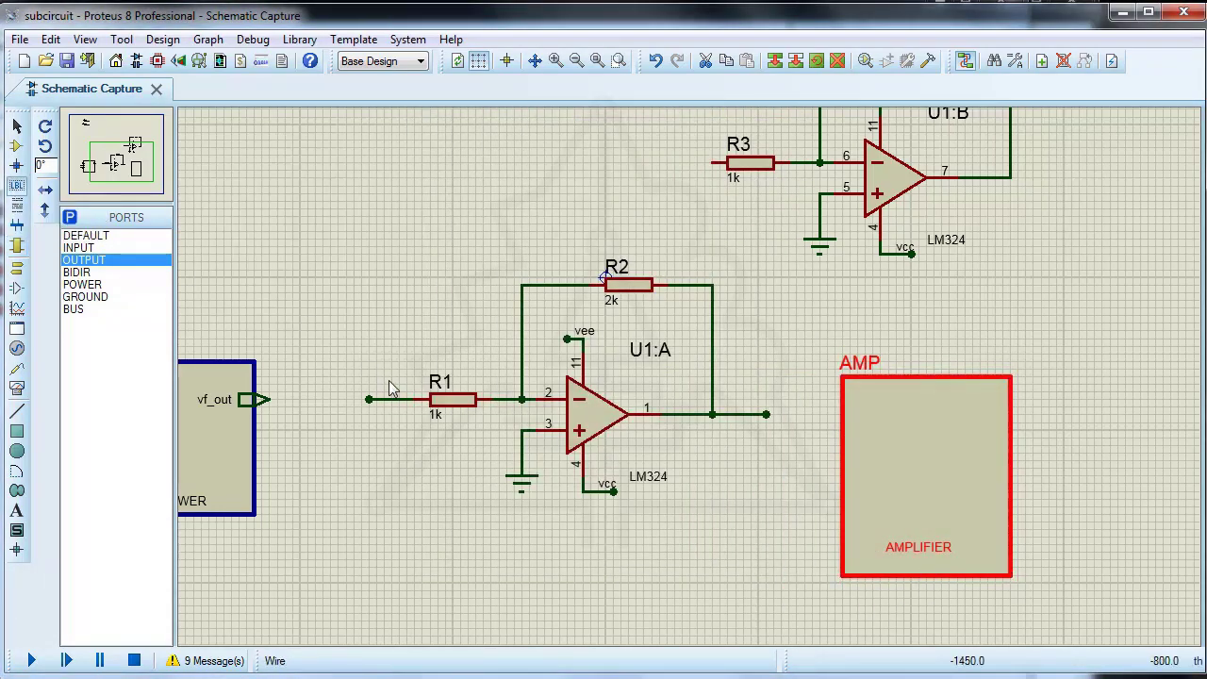
click(393, 398)
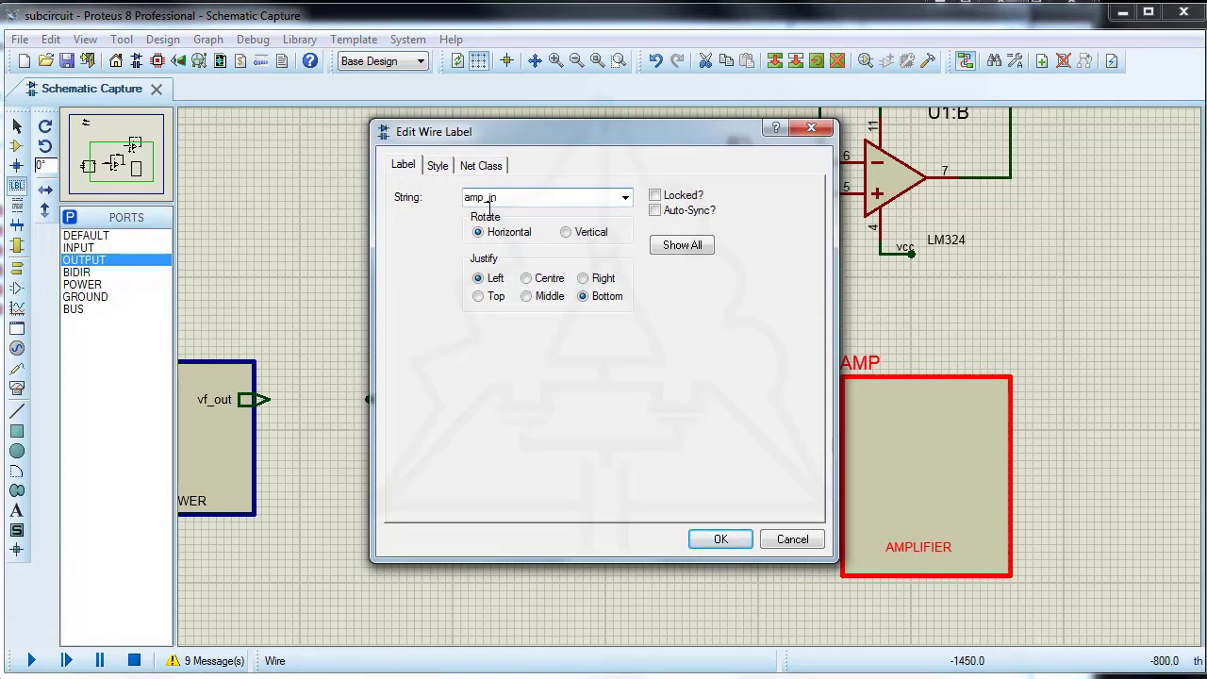
click(720, 539)
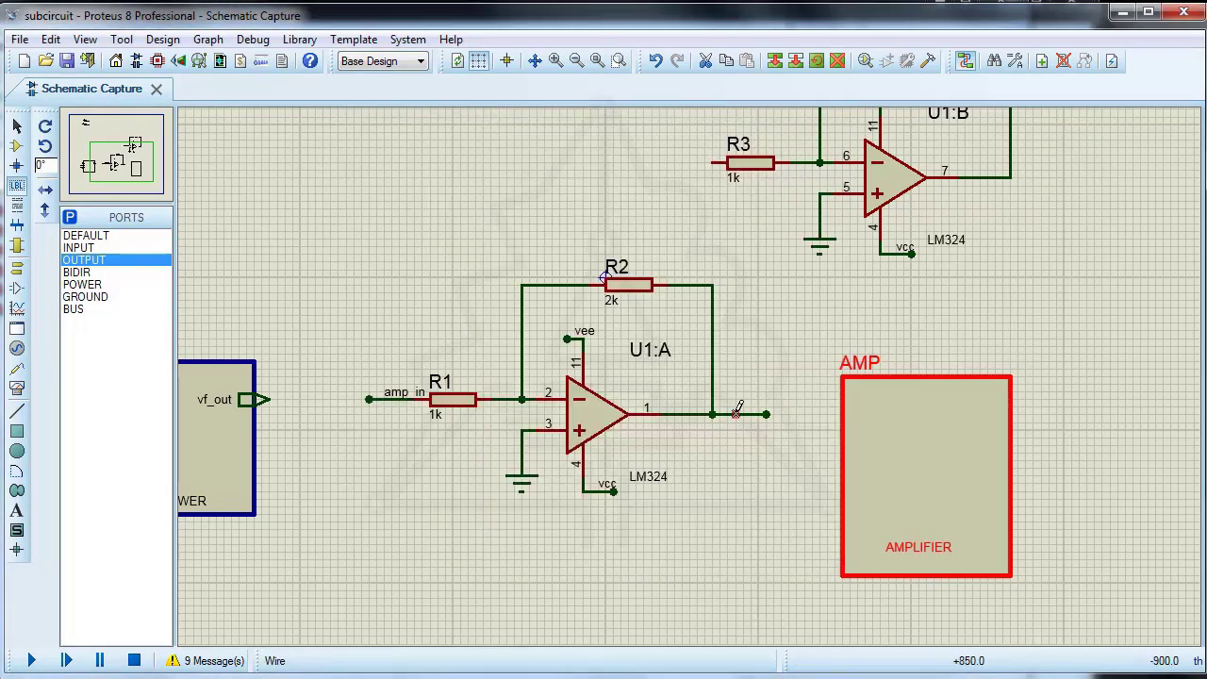
- Rename the supply wire labels of U1:A to -15 at pin 11 and +15 at pin 4
click(584, 328)
click(495, 200)
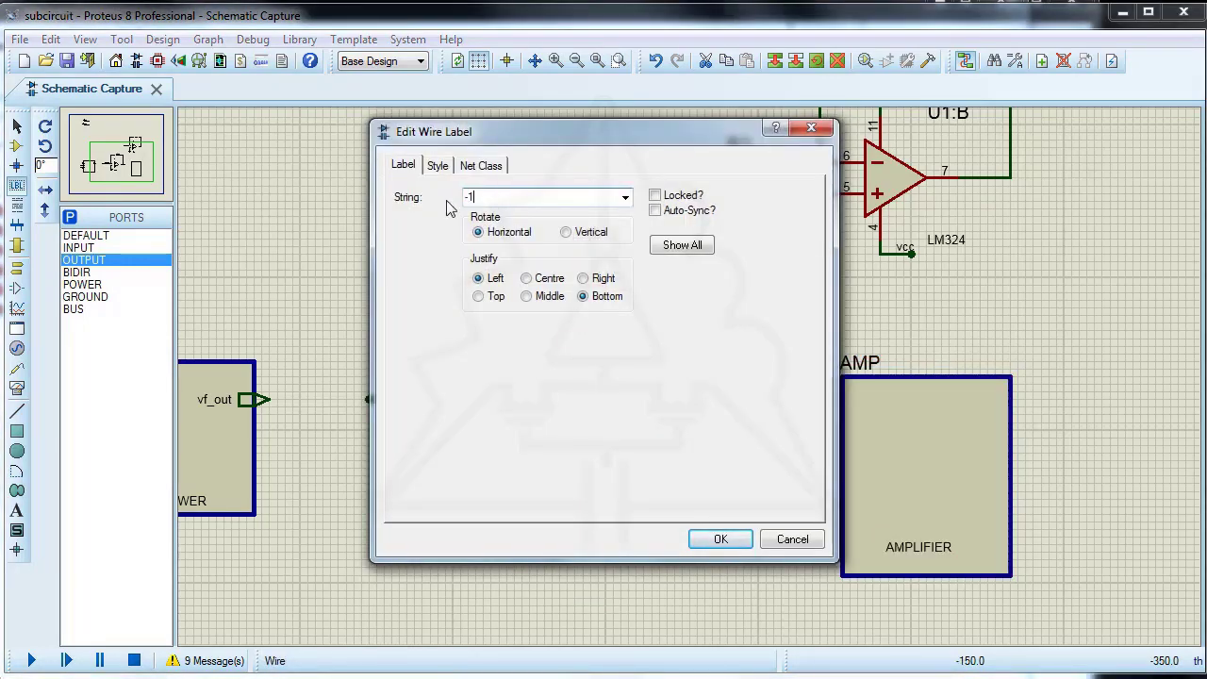
text(-15)
click(717, 539)
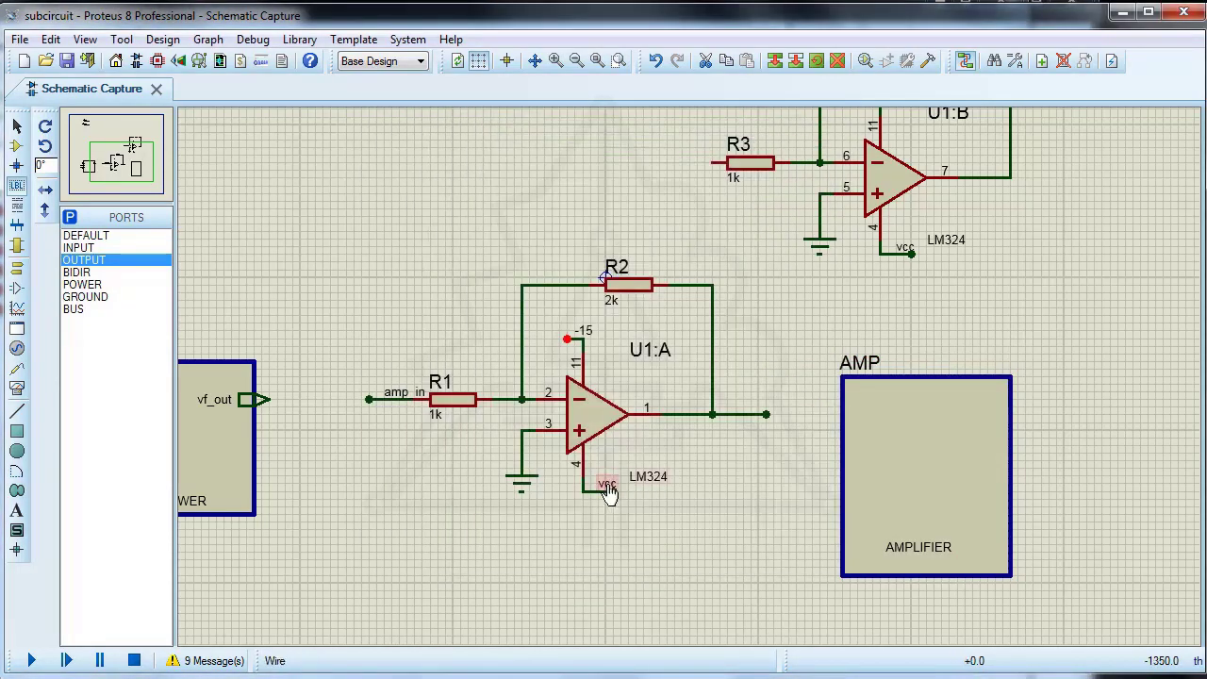
click(609, 485)
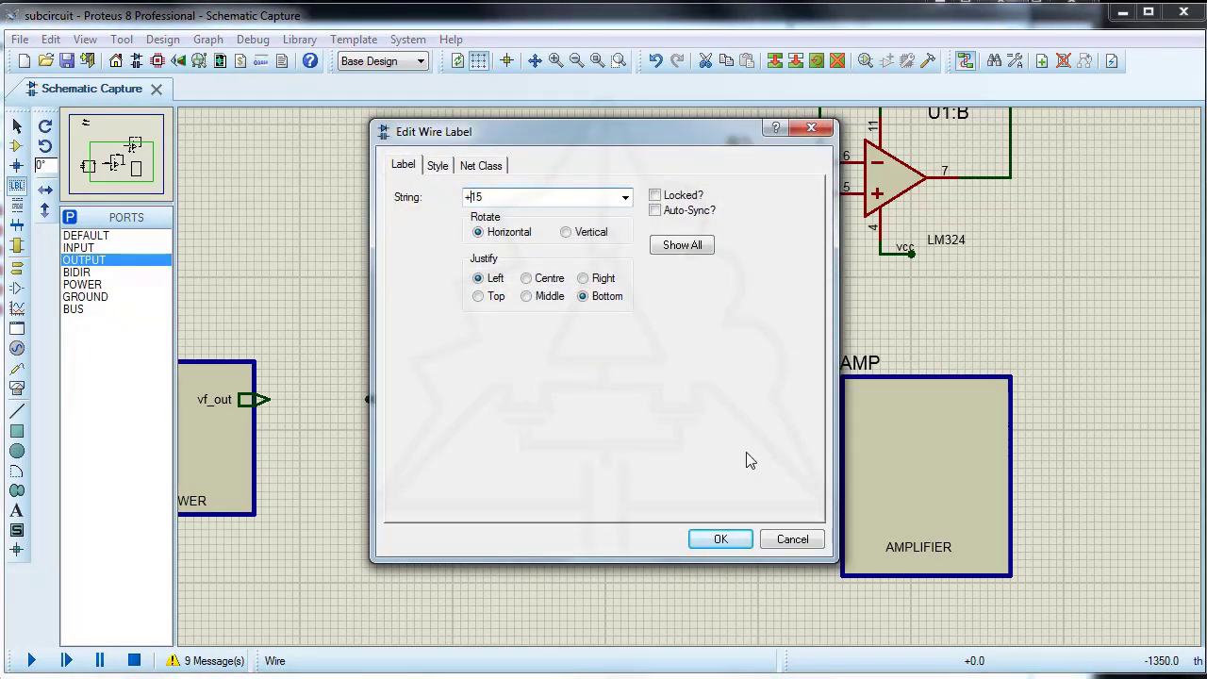
click(720, 539)
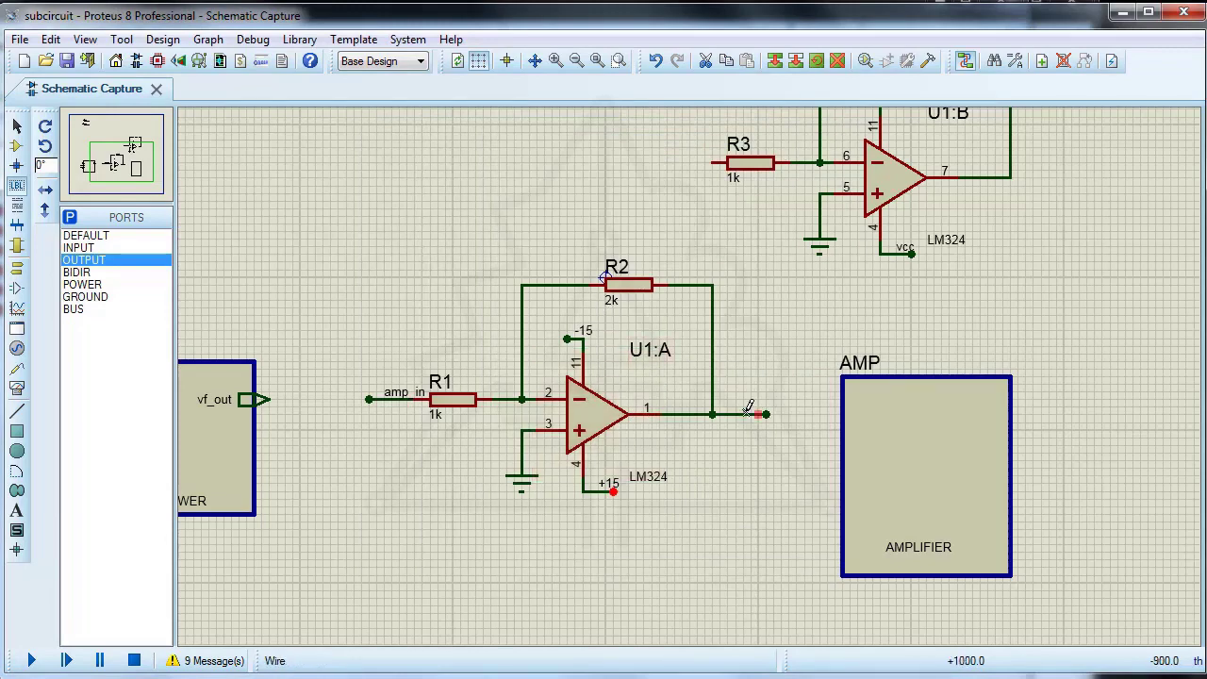
- Label the wire stub at the U1:A output amp_out
click(747, 412)
text(amp)
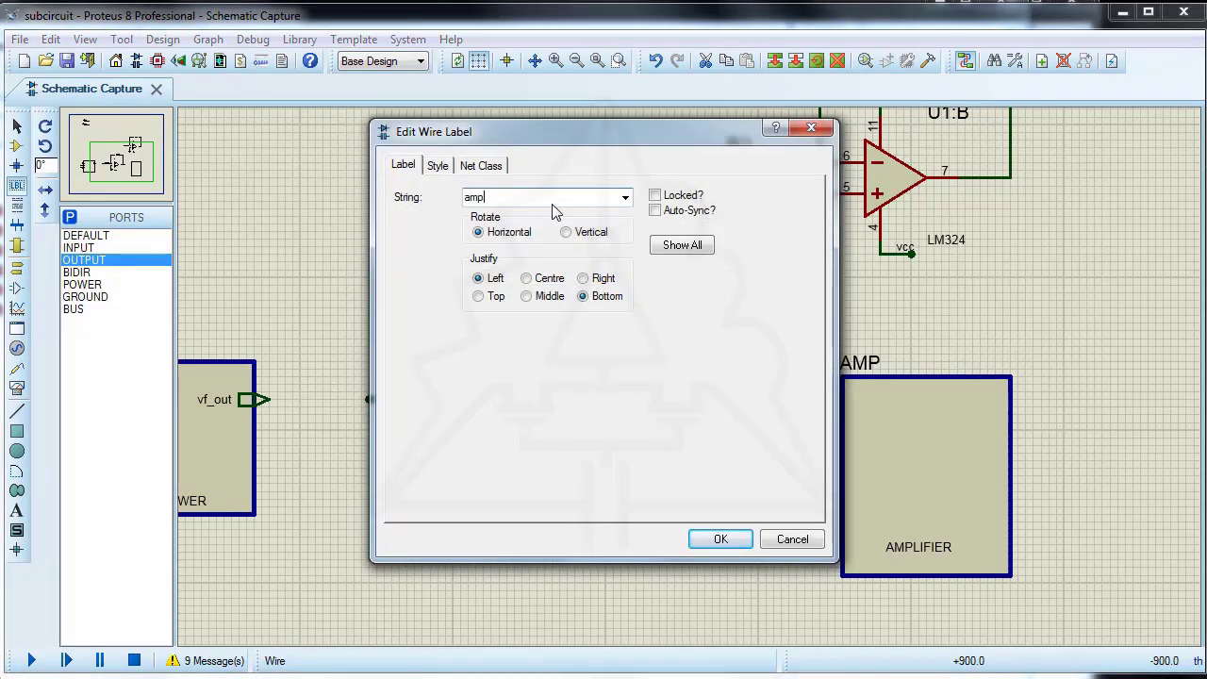
text(_out)
click(716, 541)
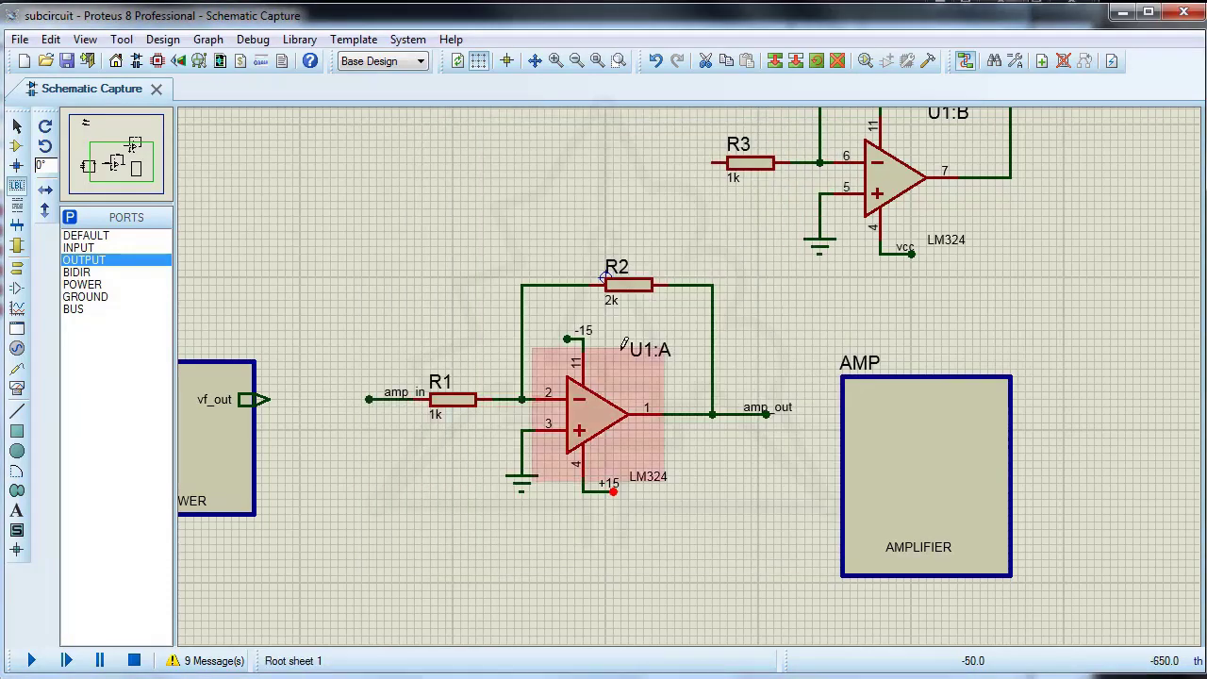
- Place junction dots on the feedback wires on both sides of R2 and delete R2
click(17, 185)
click(17, 166)
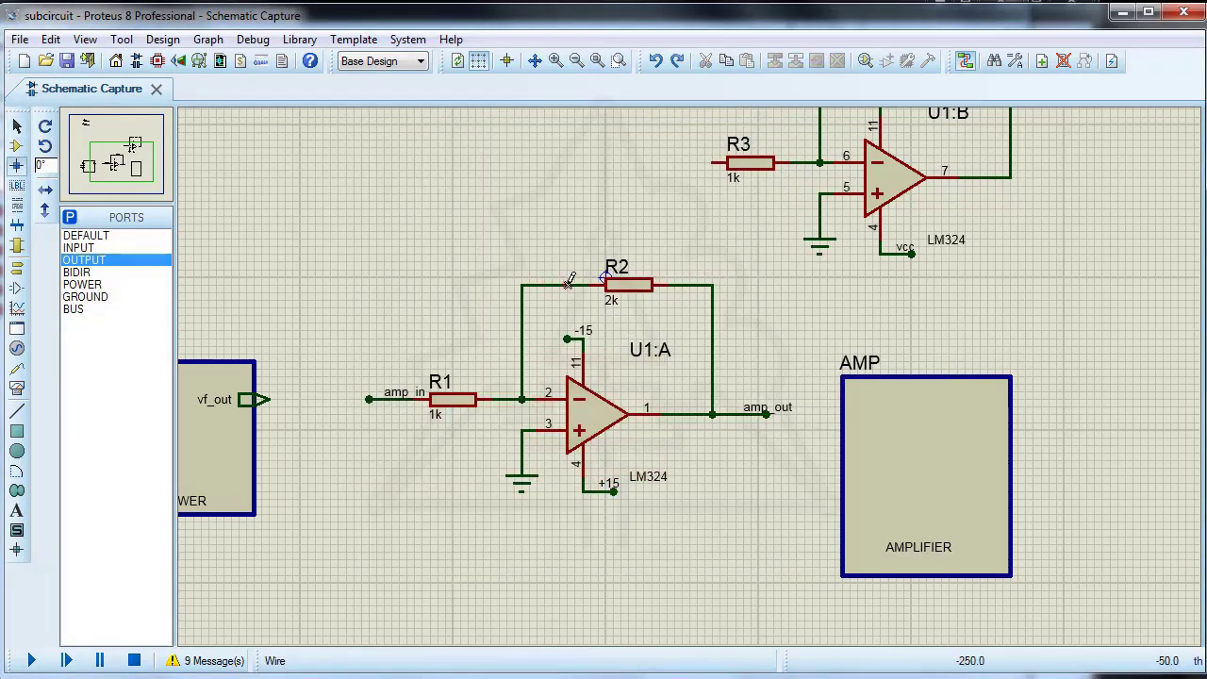
click(567, 285)
right_click(628, 281)
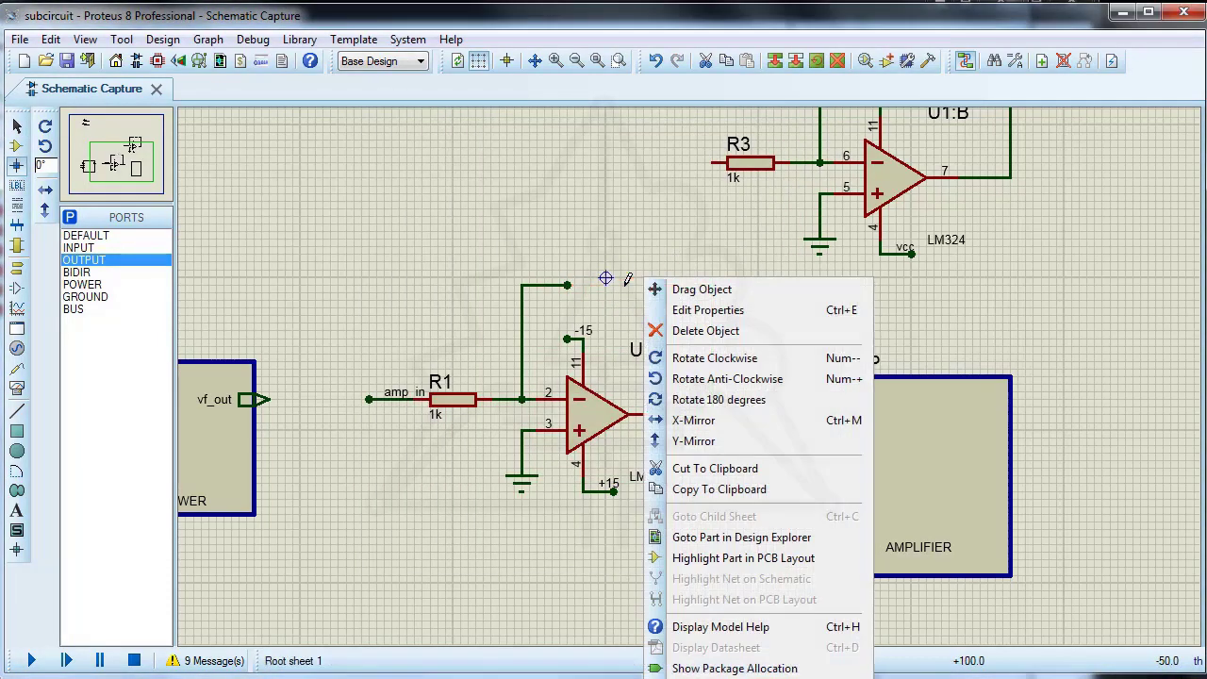
click(693, 329)
- Label the two open feedback wire ends above U1:A Ga on the R1 side and Gb on the output side
scroll(634, 212, up, 2)
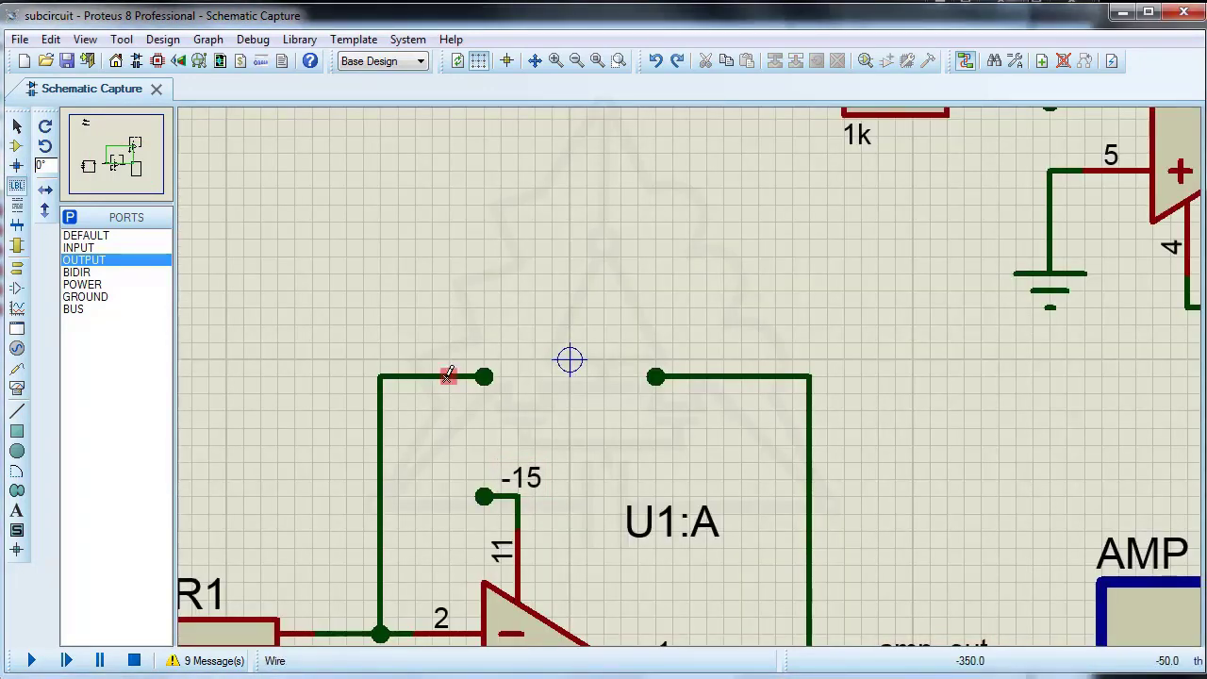
click(448, 375)
text(Ga)
click(727, 538)
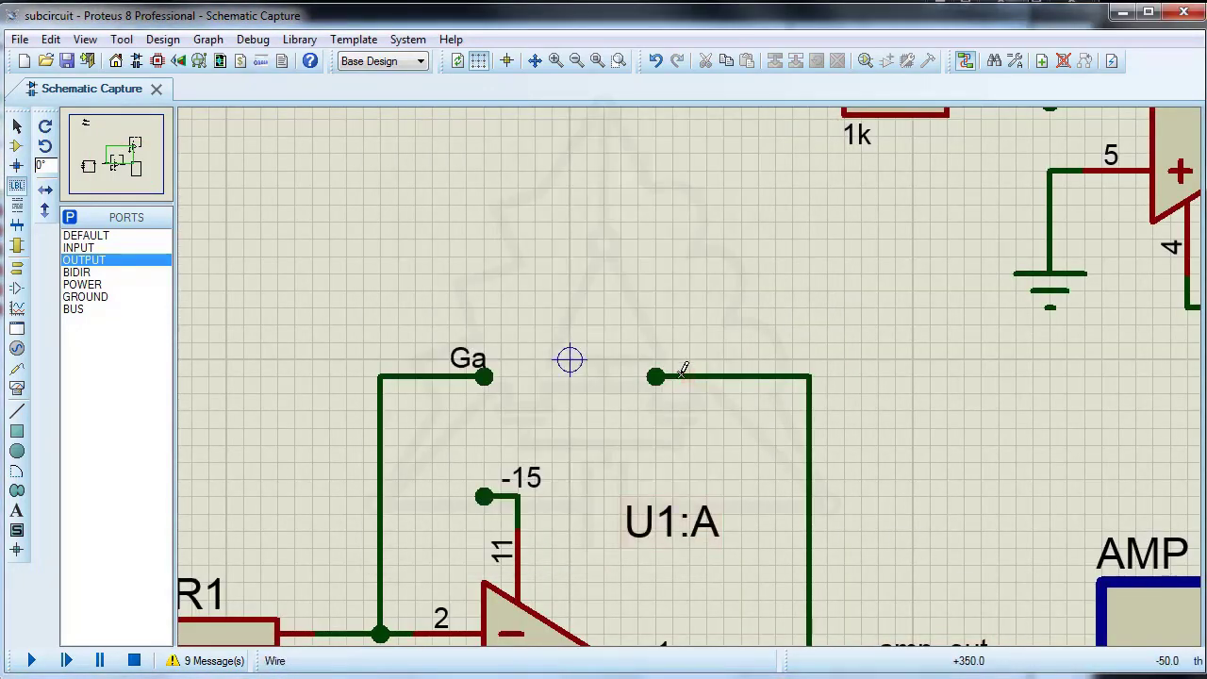
click(684, 375)
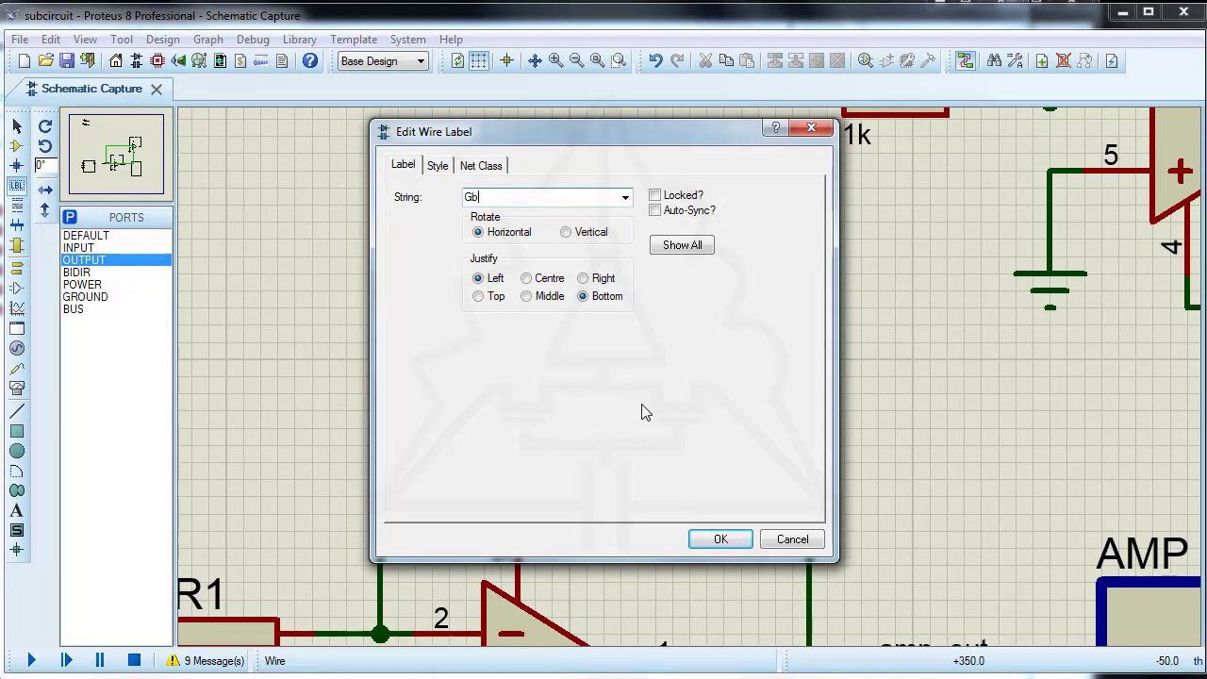
click(721, 539)
scroll(631, 381, down, 1)
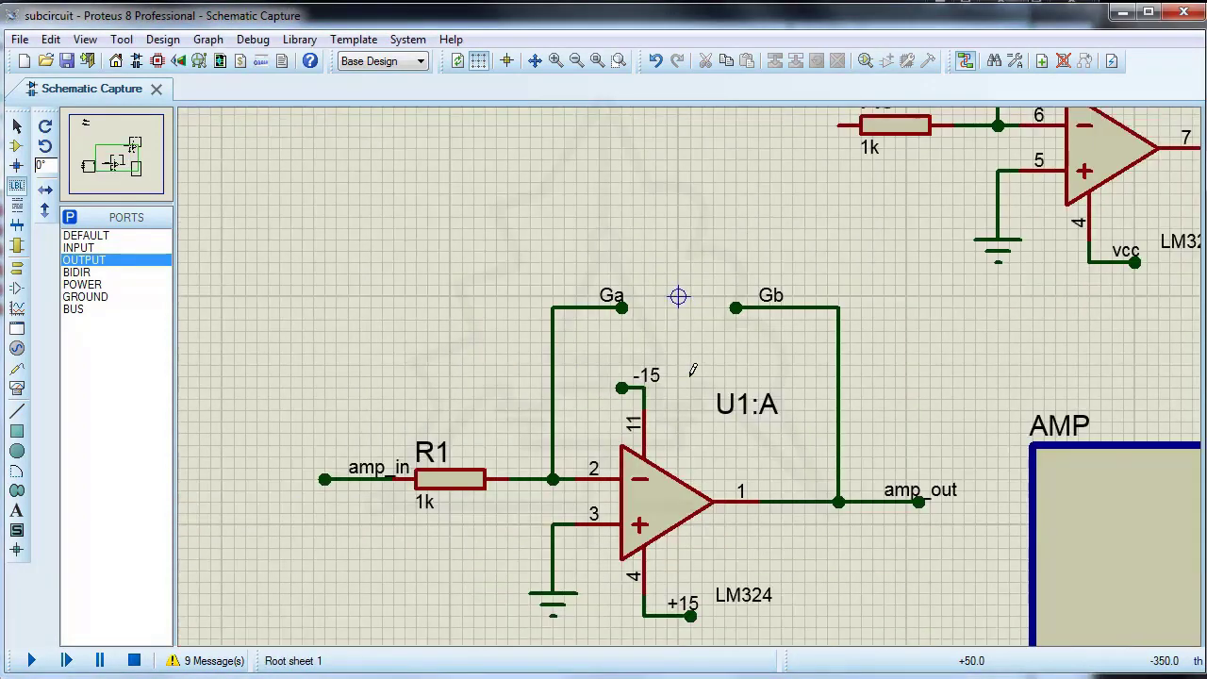
- Move the AMPLIFIER block farther away from the U1:A circuit, keeping it at the same height
scroll(966, 545, down, 1)
scroll(957, 502, up, 1)
scroll(691, 386, down, 1)
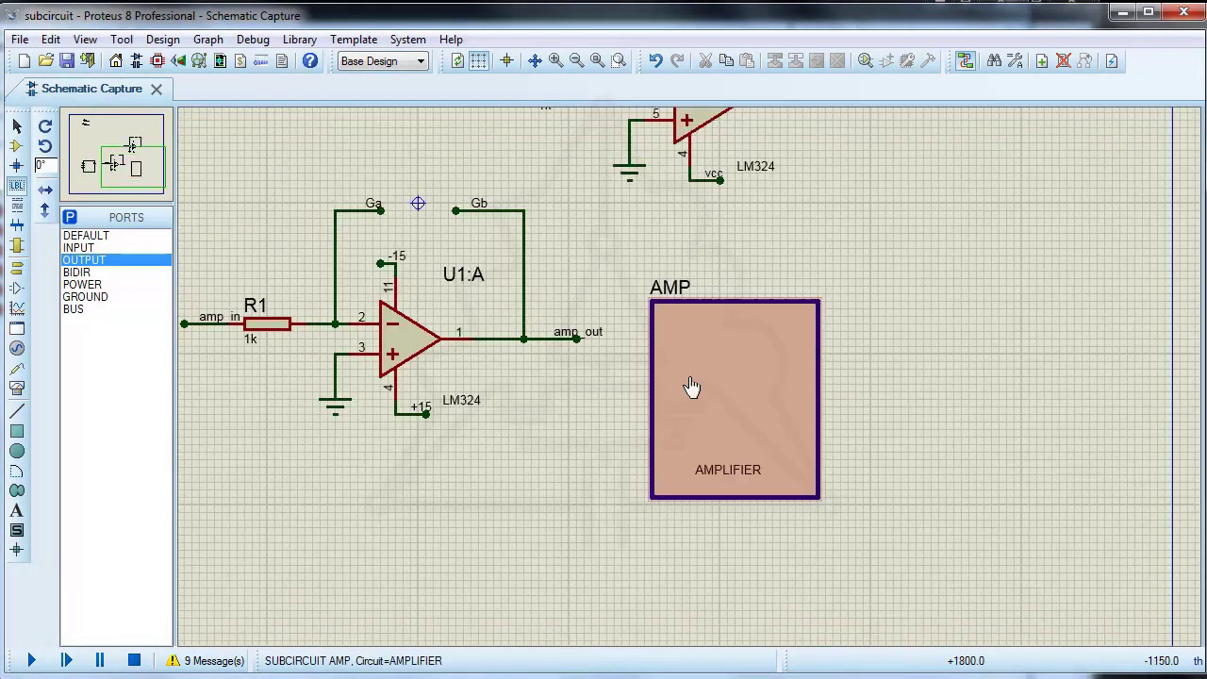
drag(629, 255, 849, 553)
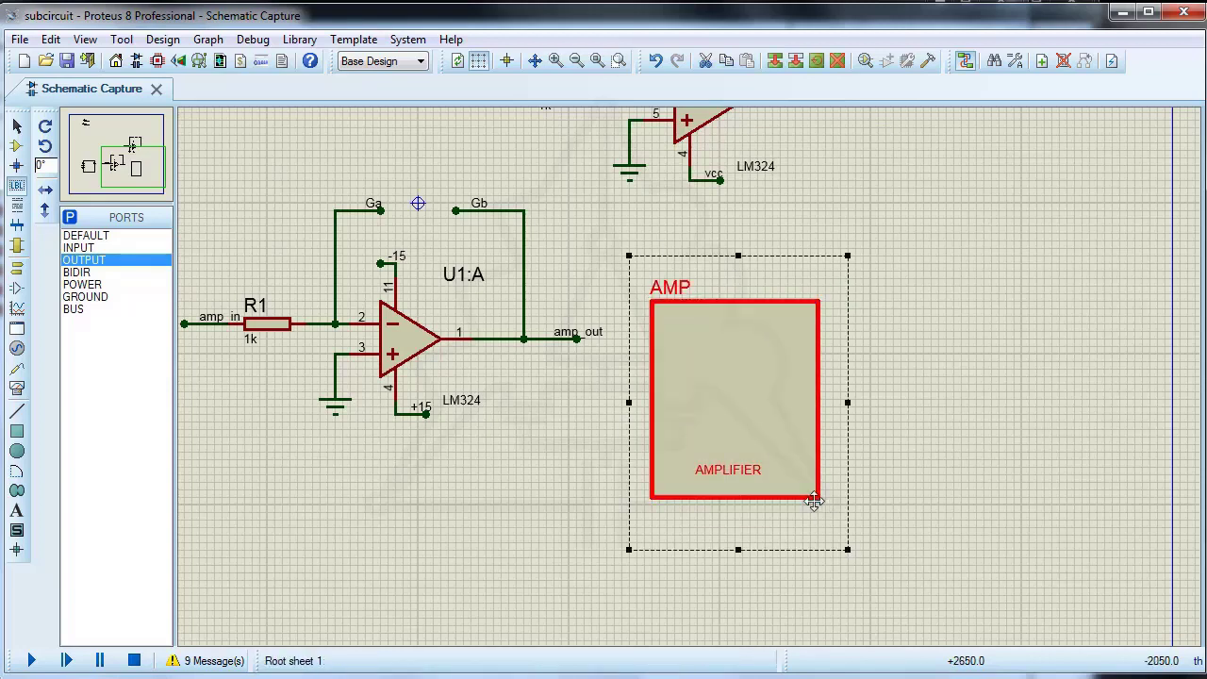
drag(811, 500, 916, 500)
click(679, 481)
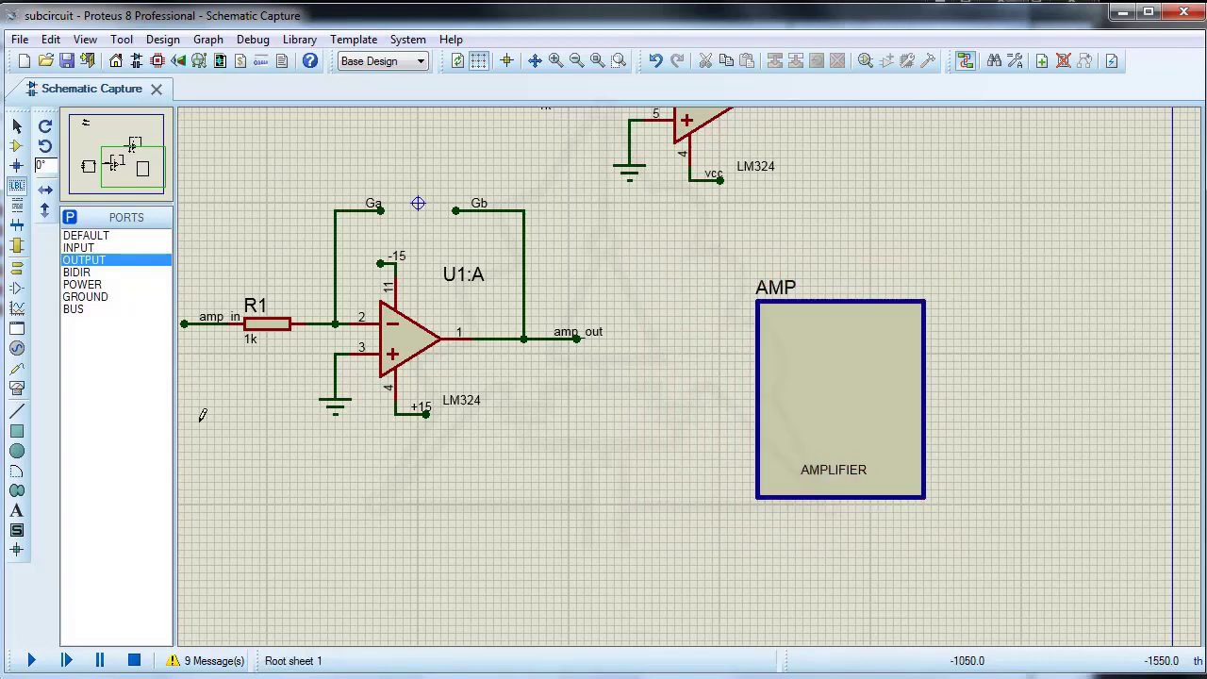
- Place four input ports along the left edge of the AMPLIFIER block
click(16, 246)
click(78, 247)
click(757, 324)
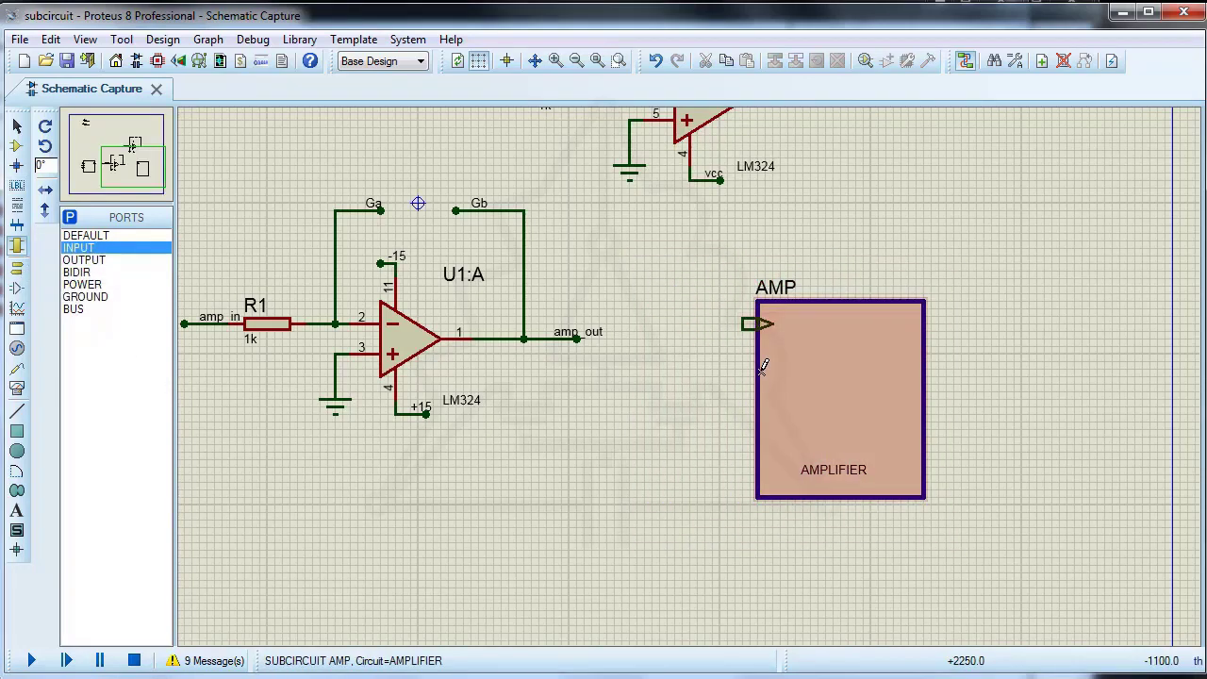
click(758, 368)
click(757, 399)
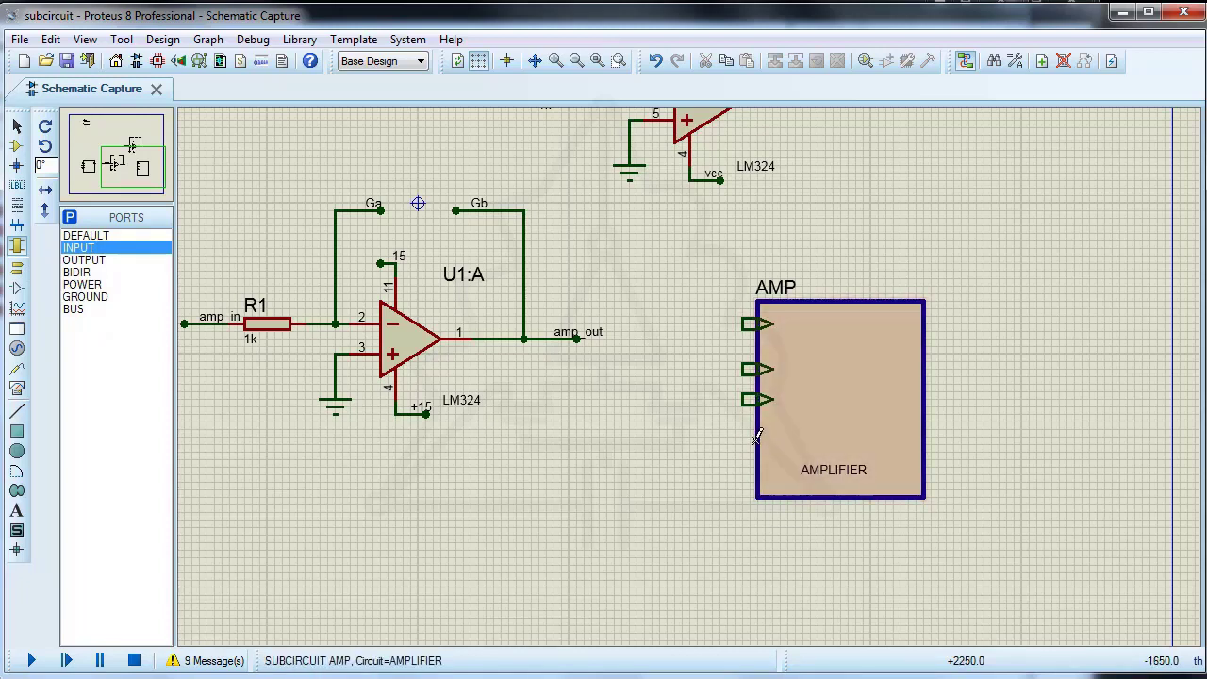
click(758, 436)
- Extend the AMPLIFIER block downward and add a fifth input port low on its left edge and an output port on its right edge
click(840, 500)
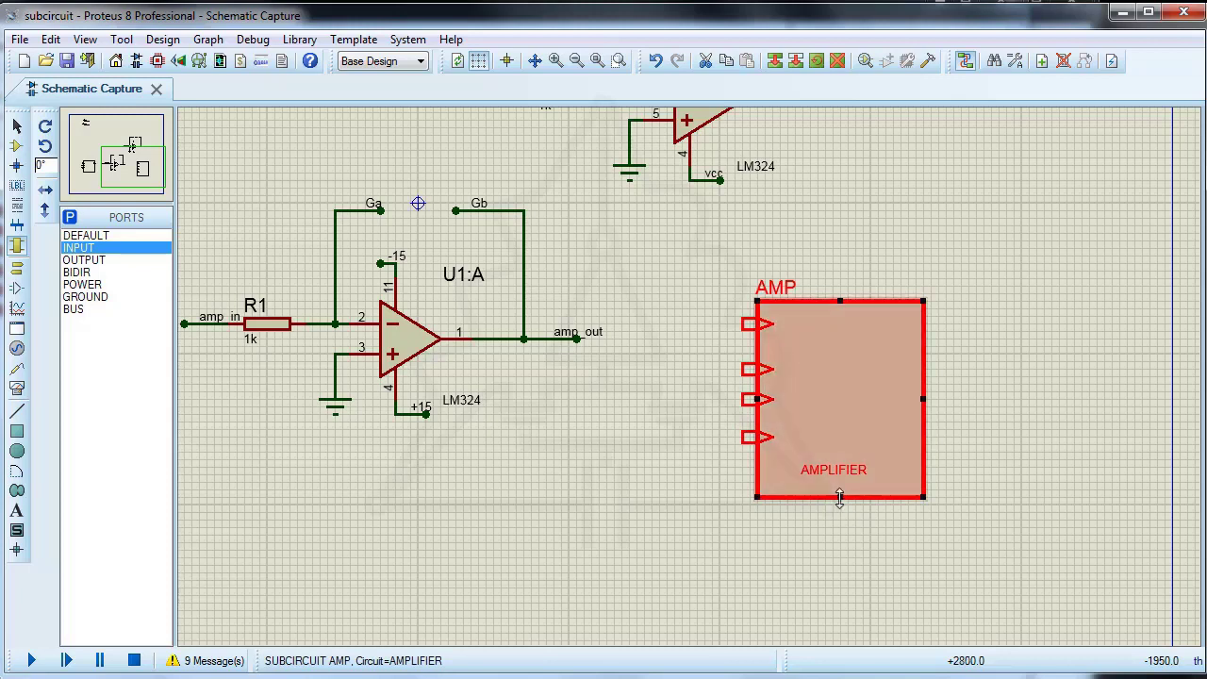
drag(840, 497, 841, 535)
click(758, 510)
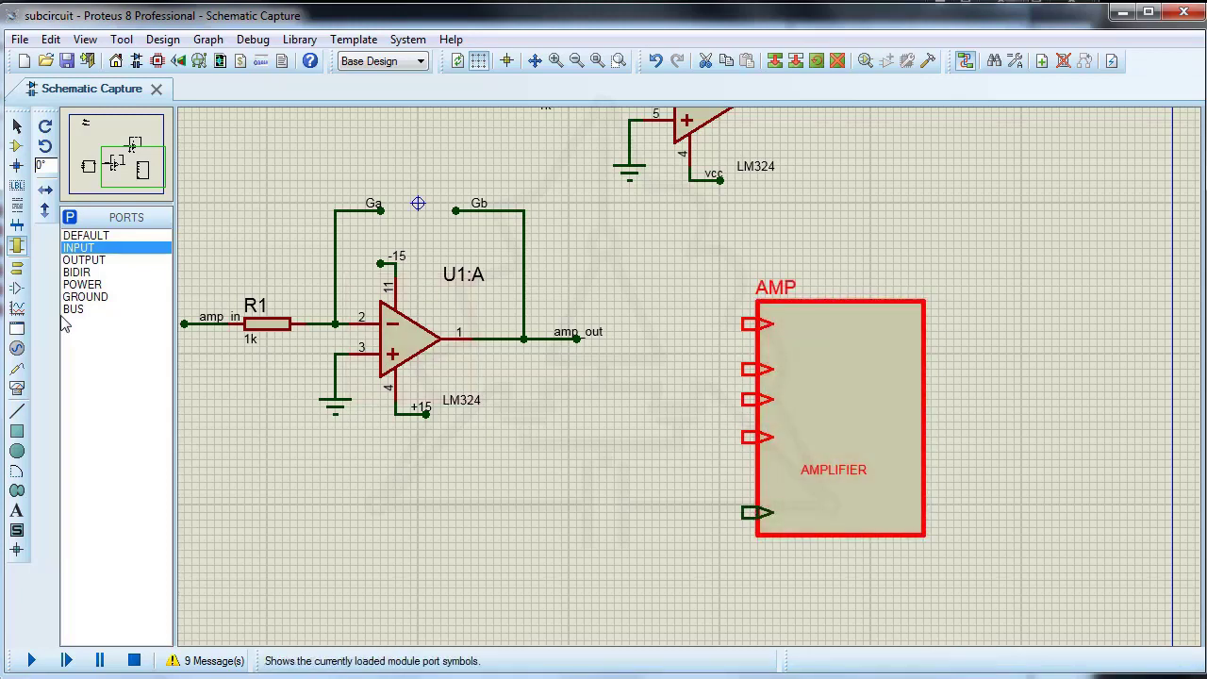
click(84, 259)
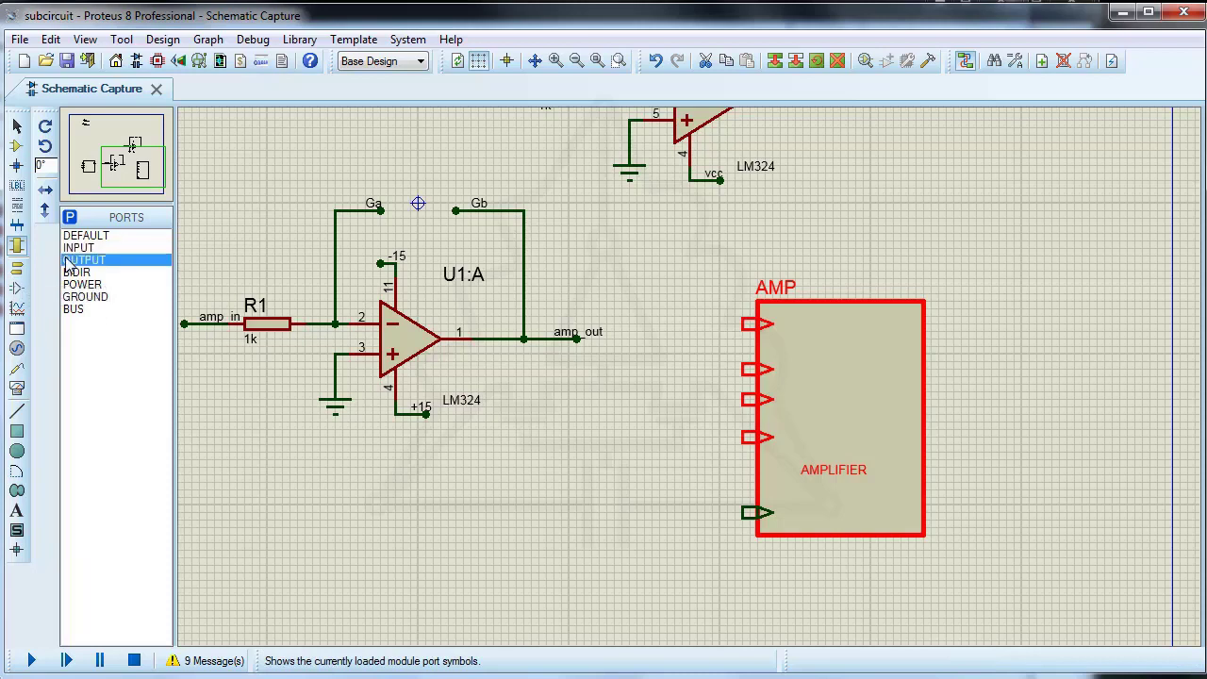
click(925, 360)
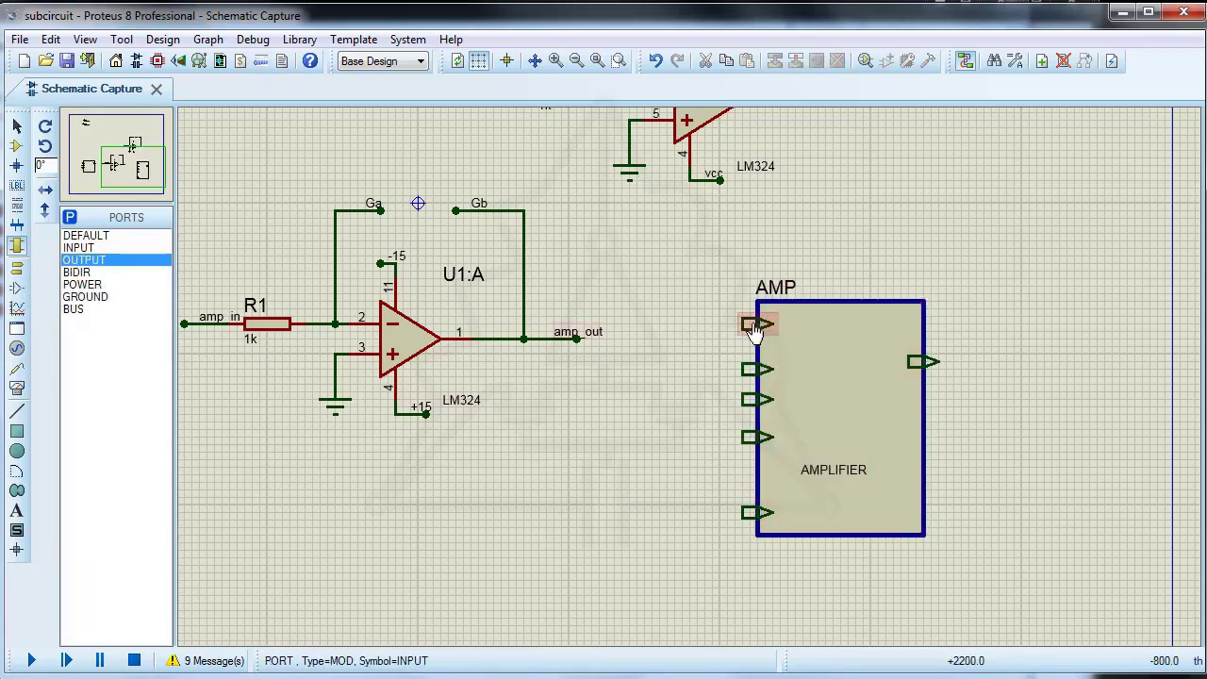
- Name the upper three input ports of the AMPLIFIER block amp_in, +15 and -15 from top to bottom
double_click(755, 326)
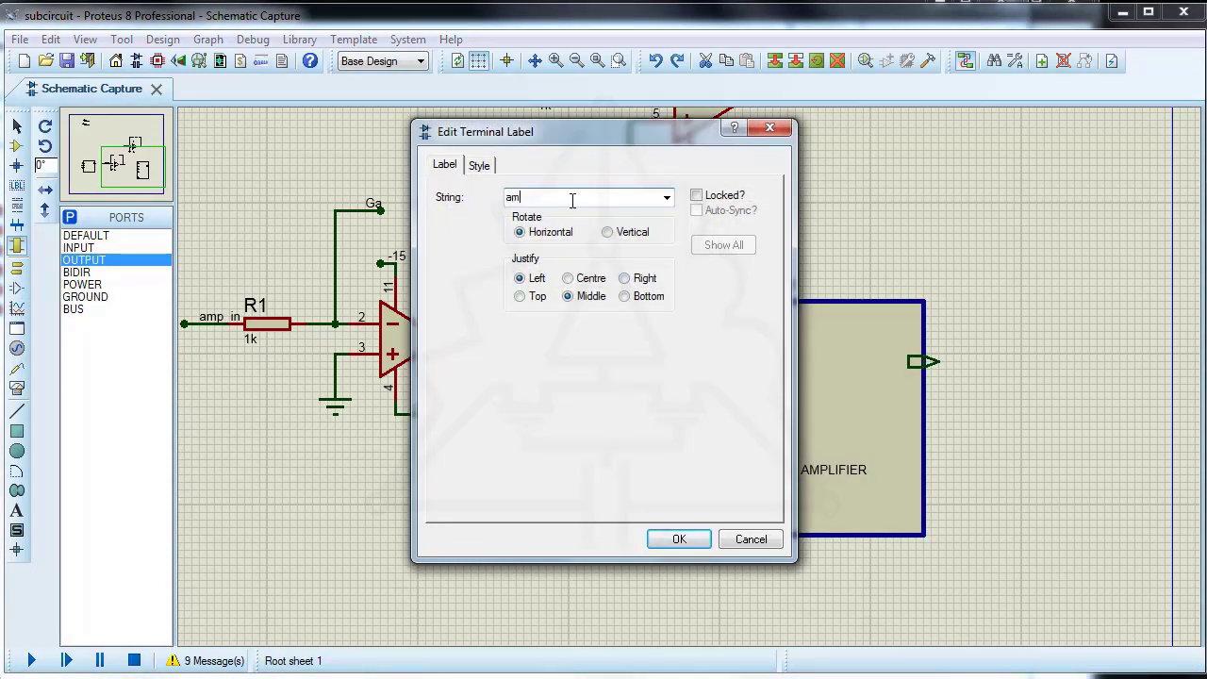
click(681, 536)
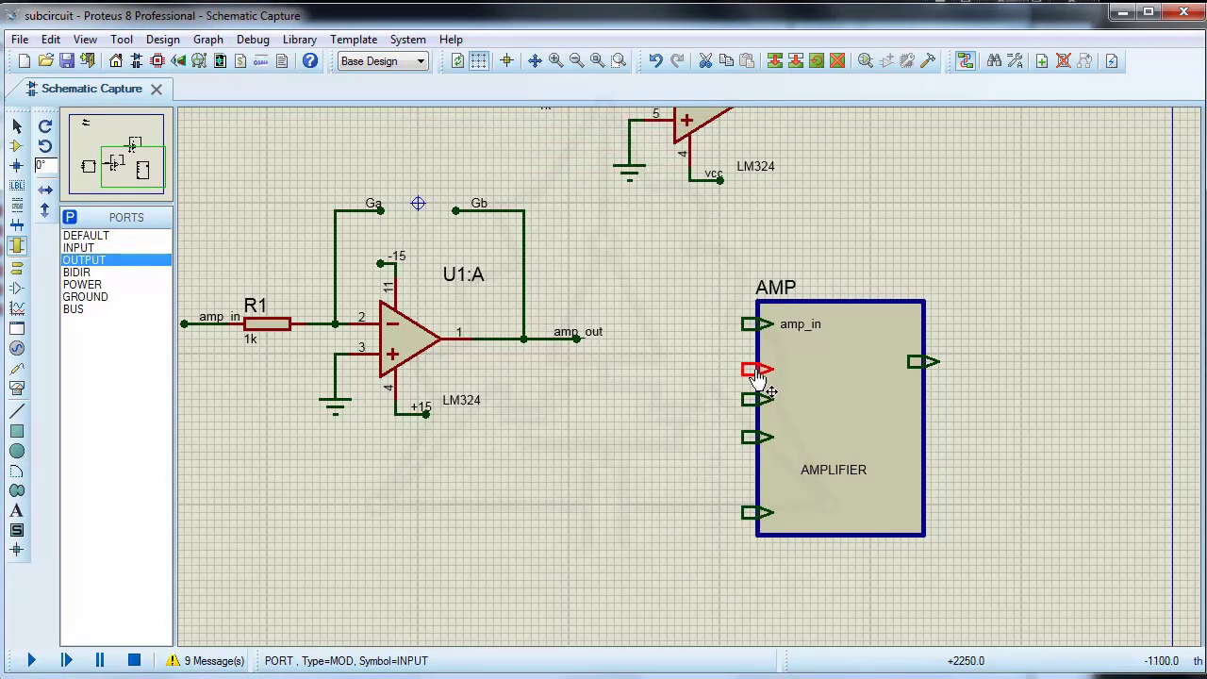
double_click(755, 369)
drag(555, 135, 648, 167)
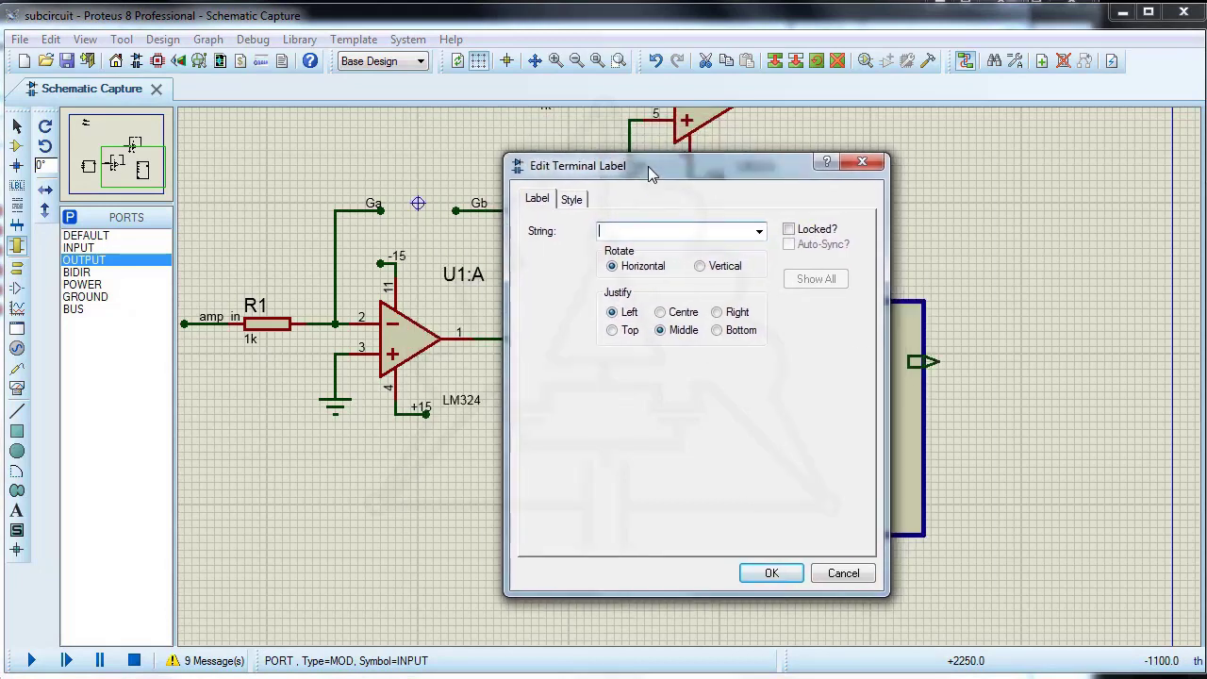
text(+15)
click(773, 572)
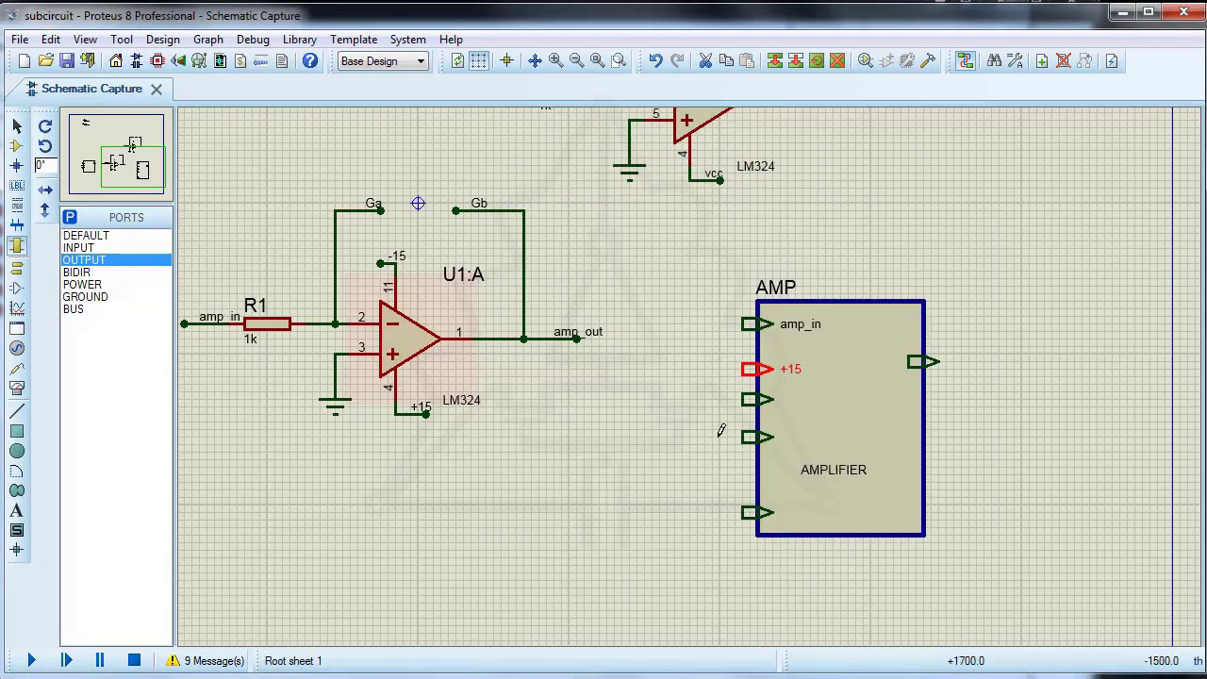
double_click(754, 399)
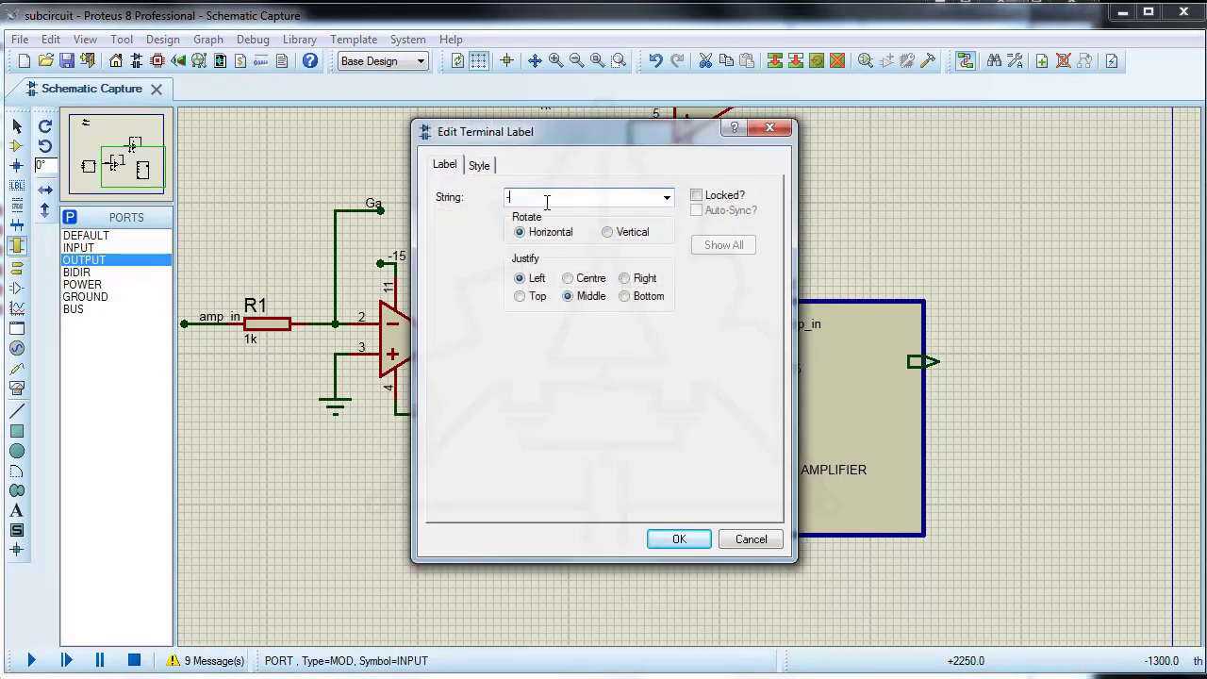
click(696, 537)
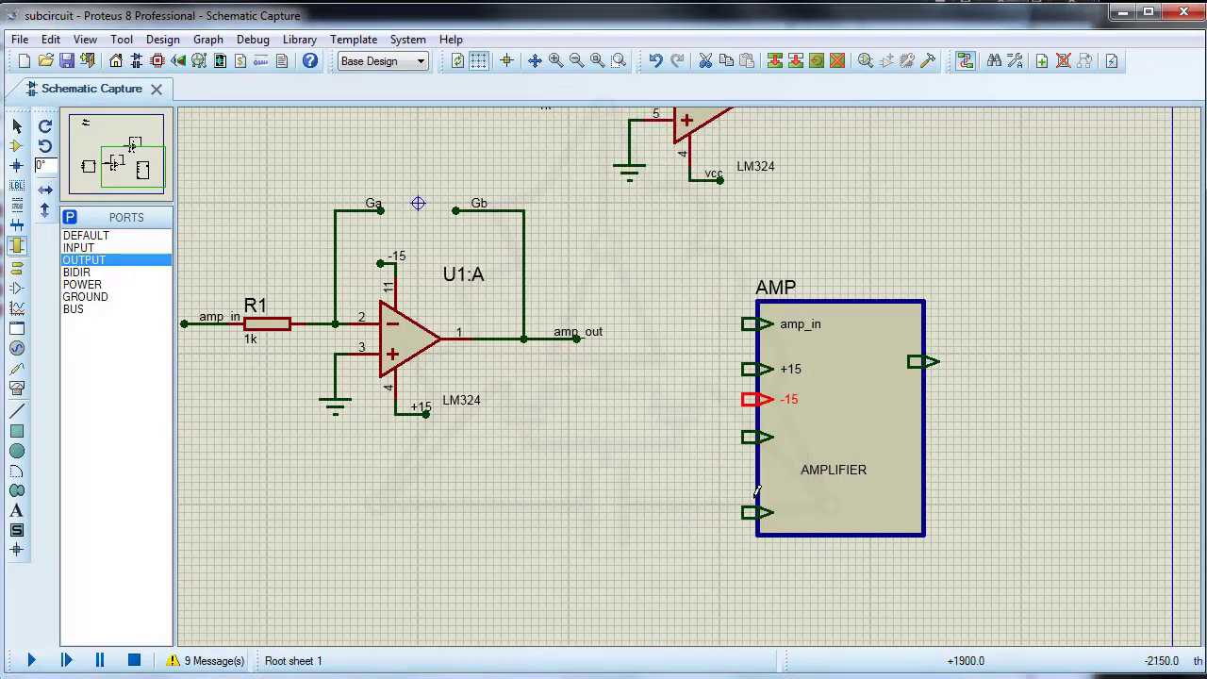
- Name the lower two input ports of the AMPLIFIER block Ga and Gb, and its output port amp_out
double_click(755, 438)
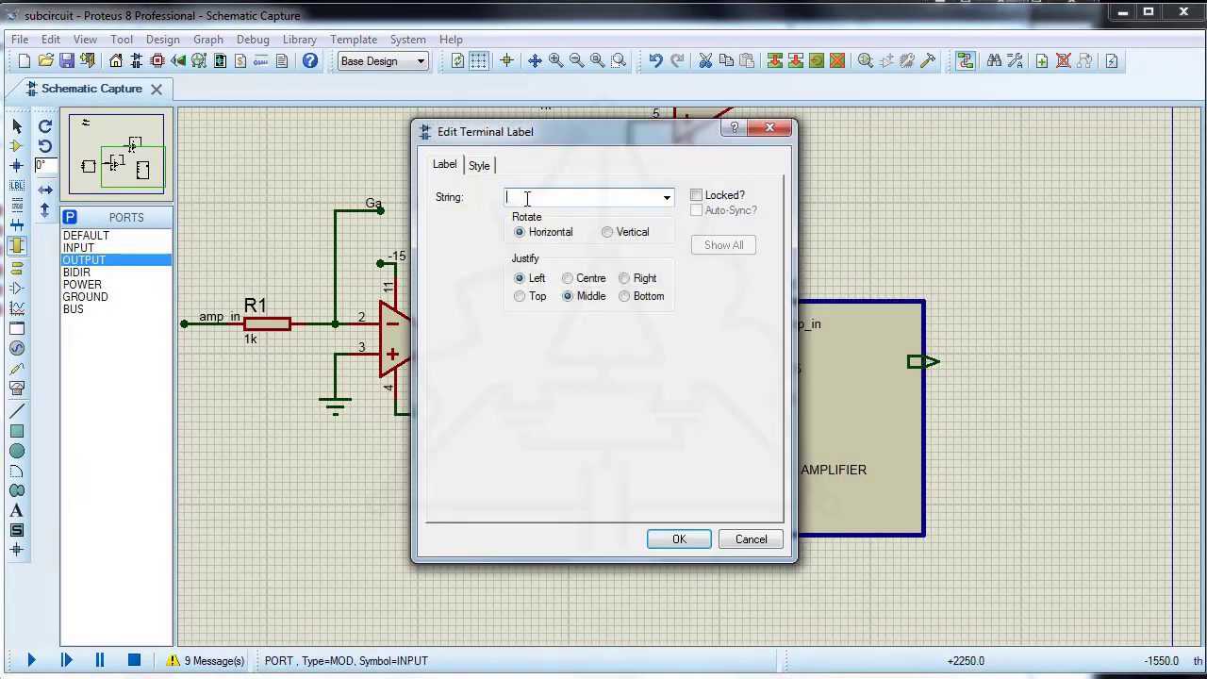
click(692, 545)
double_click(754, 509)
click(684, 540)
double_click(928, 368)
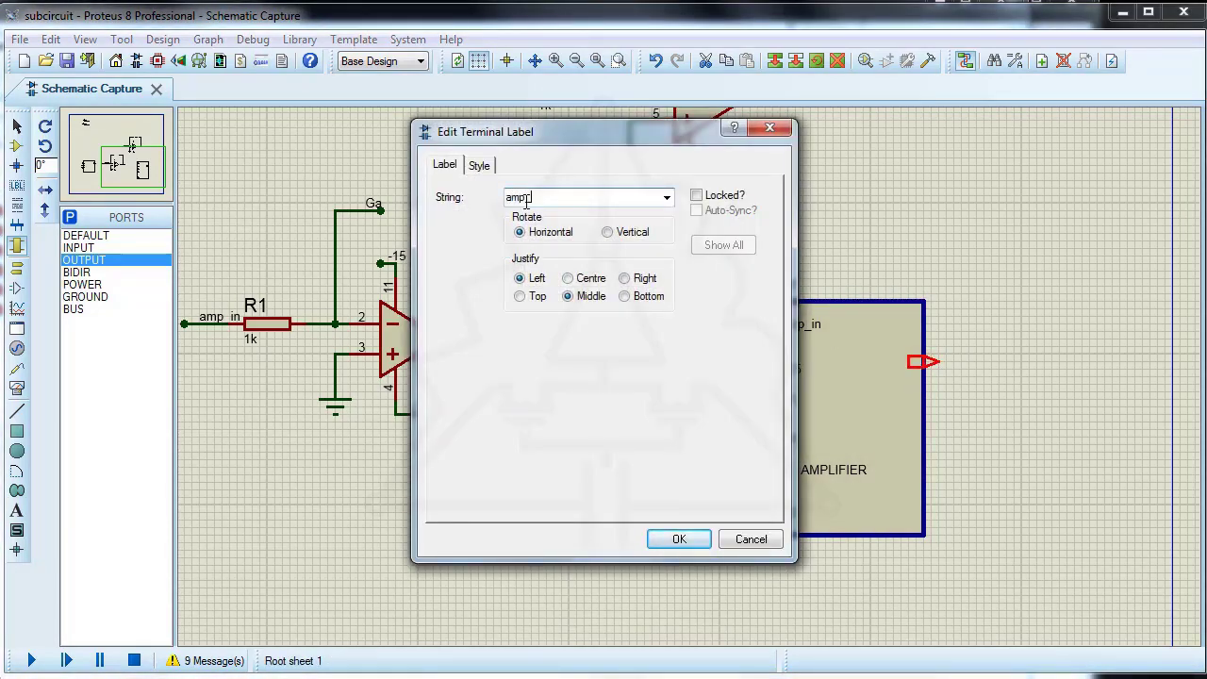
click(689, 543)
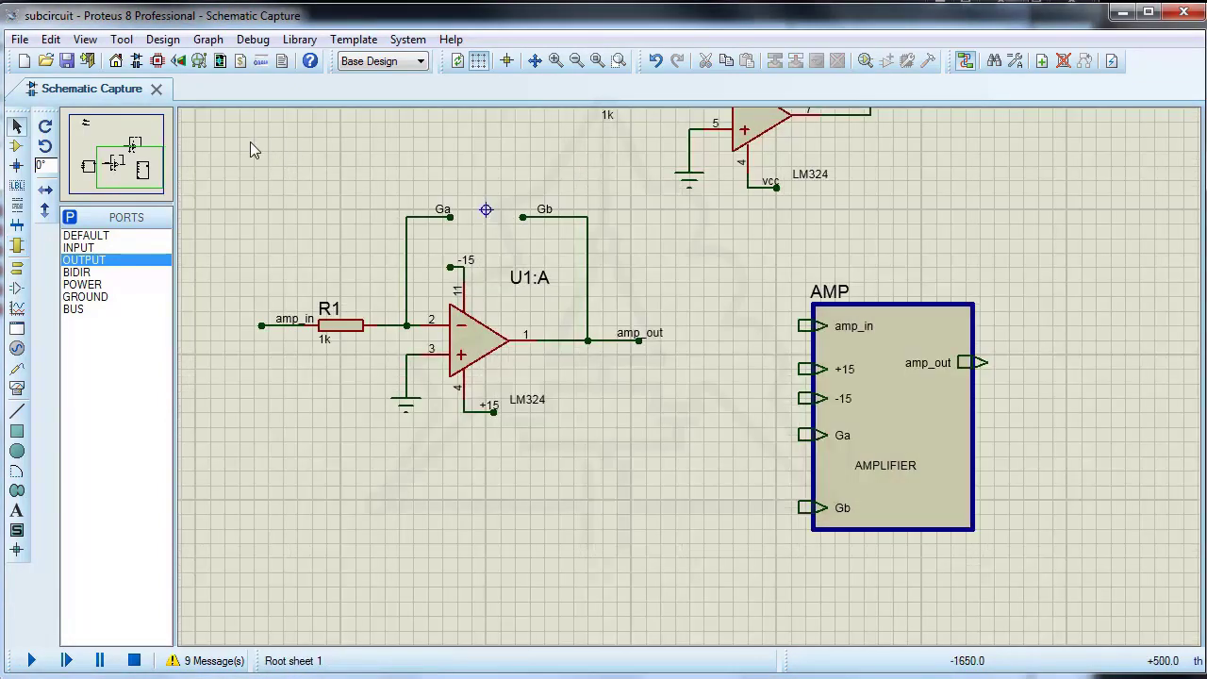
- Cut the whole U1:A circuit, including R1, its labels and feedback wires, to the clipboard
drag(249, 140, 670, 451)
right_click(534, 337)
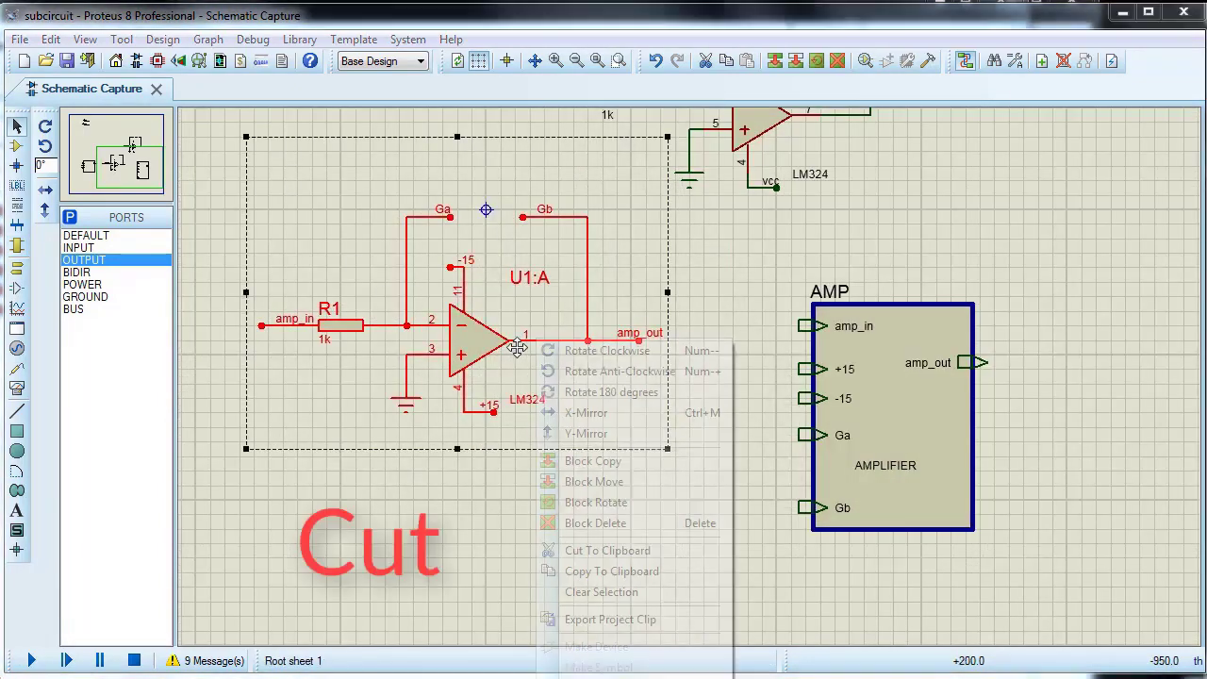
click(594, 550)
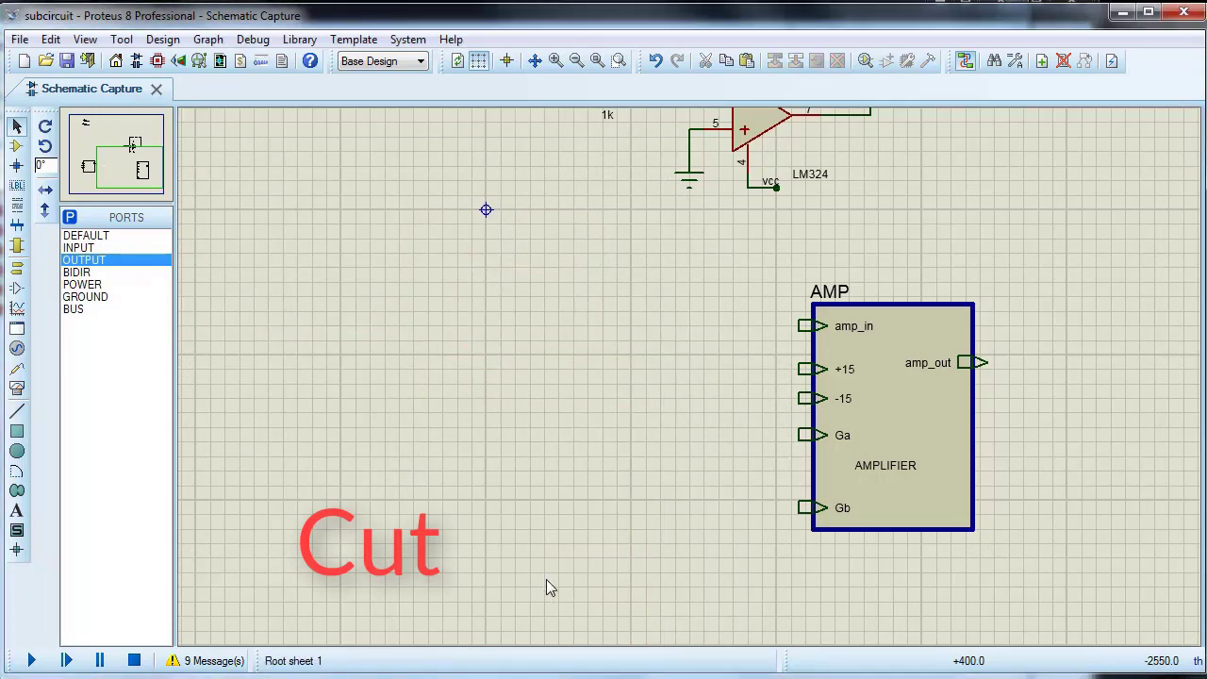
- Open the AMPLIFIER block's child sheet and paste the cut U1:A circuit into it
right_click(905, 420)
click(993, 642)
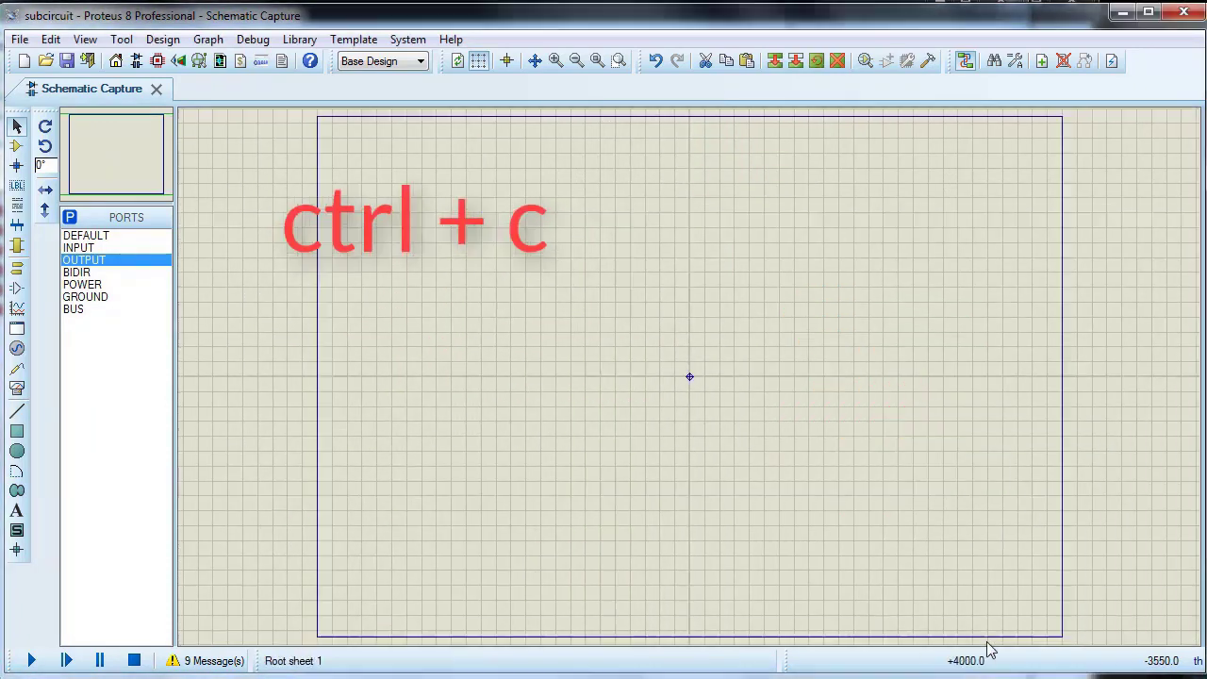
right_click(523, 260)
click(594, 379)
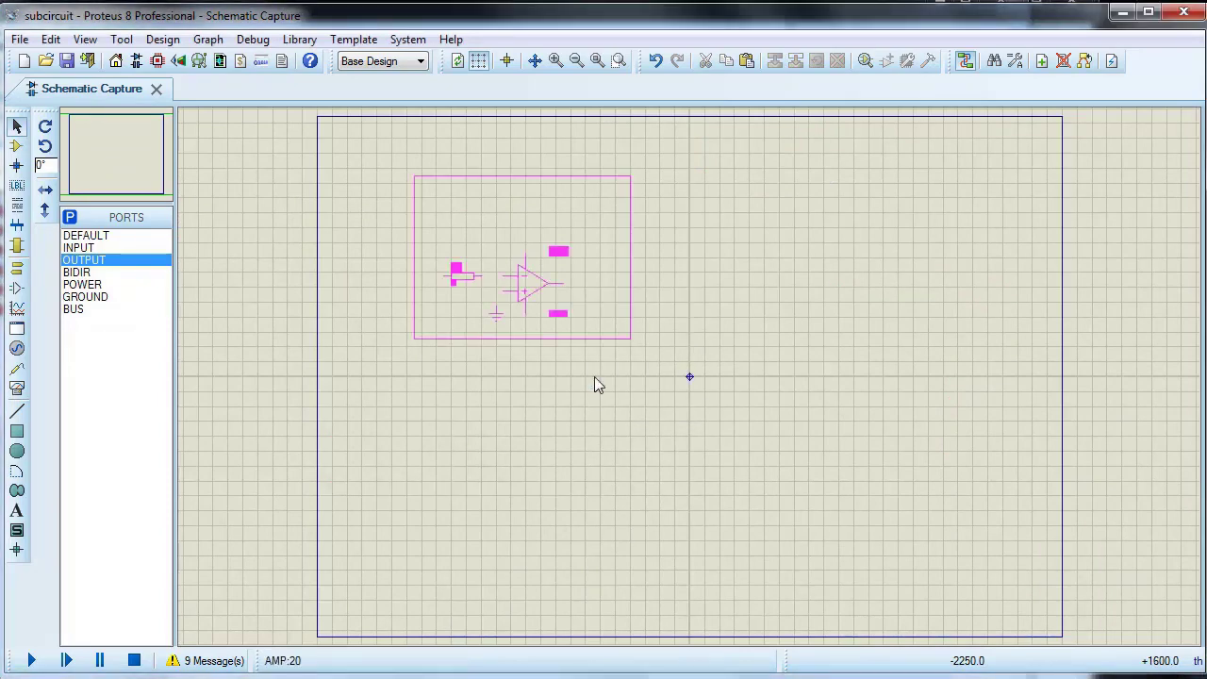
click(620, 293)
scroll(622, 318, up, 4)
scroll(690, 376, down, 2)
click(915, 588)
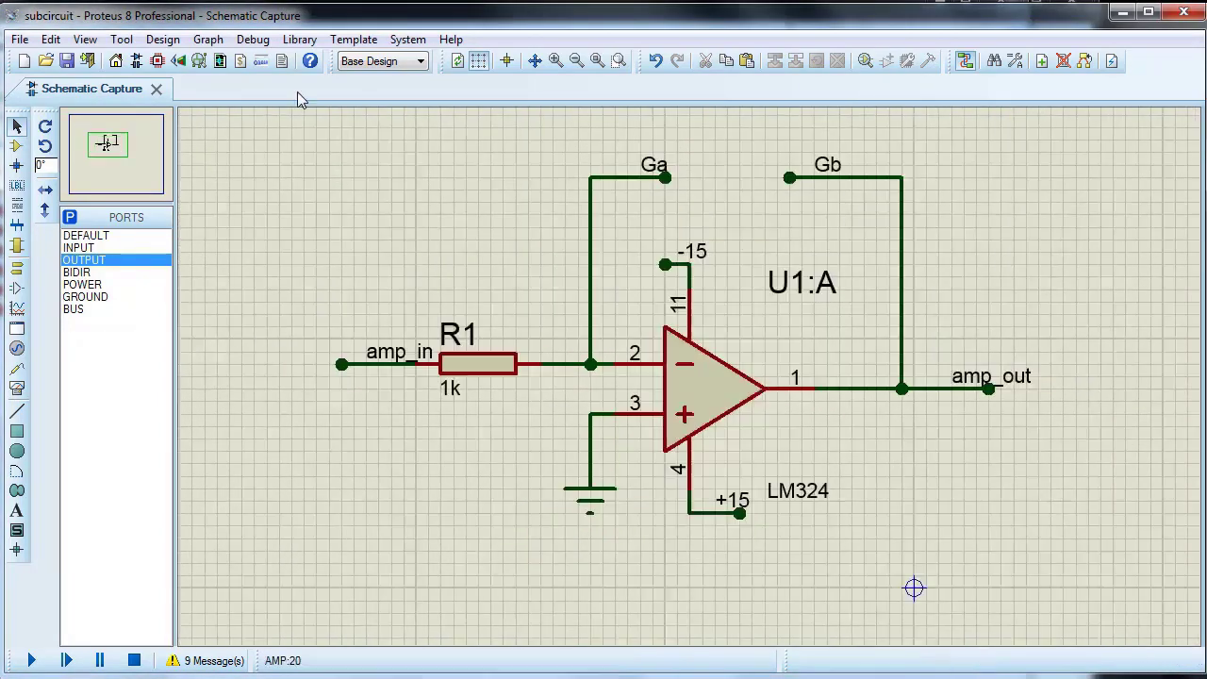
- Return to the root sheet and move the AMPLIFIER block close to the output side of the VOLTAGE FOLLOWER block
click(162, 38)
click(206, 248)
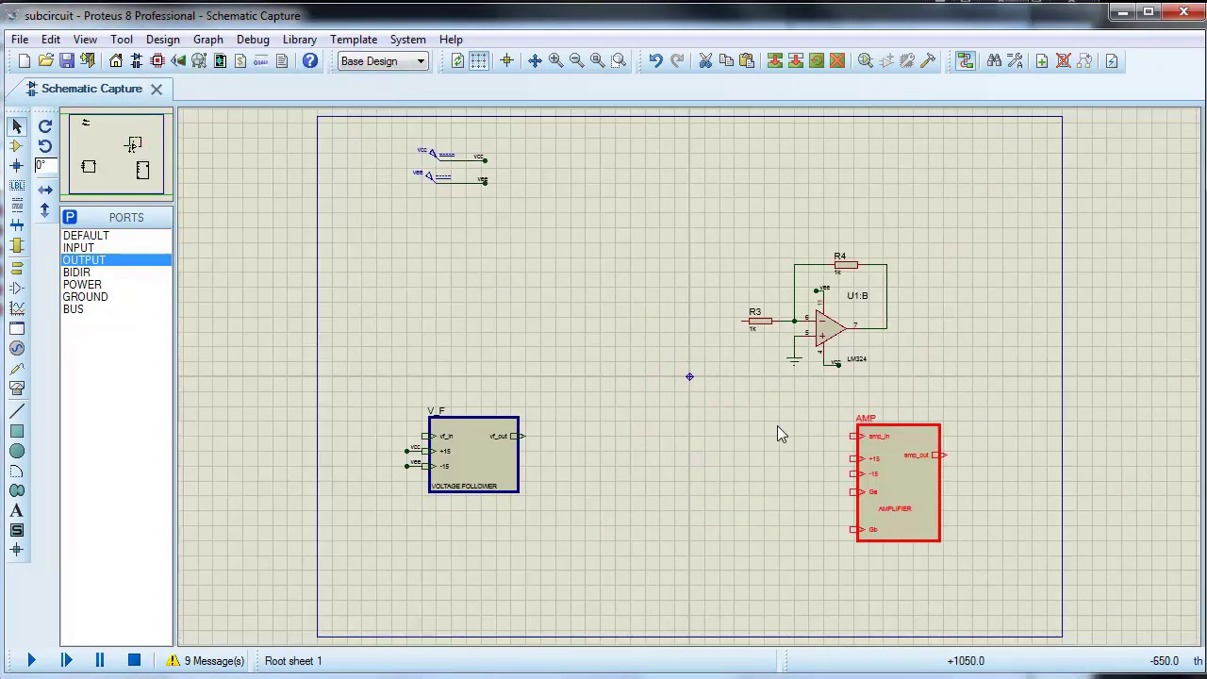
drag(995, 387, 534, 524)
click(886, 498)
- Draw dot-ended wire stubs from R3's free input end and from the U1:B output node
scroll(830, 326, up, 1)
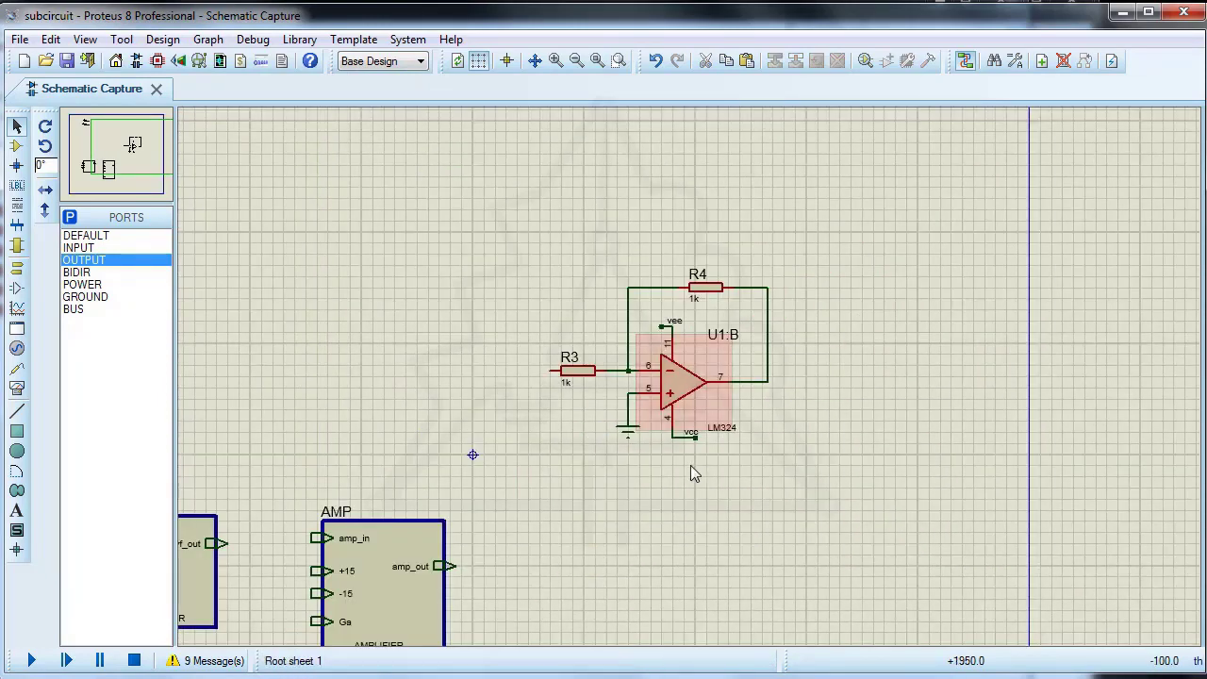
scroll(690, 465, down, 1)
scroll(690, 465, up, 1)
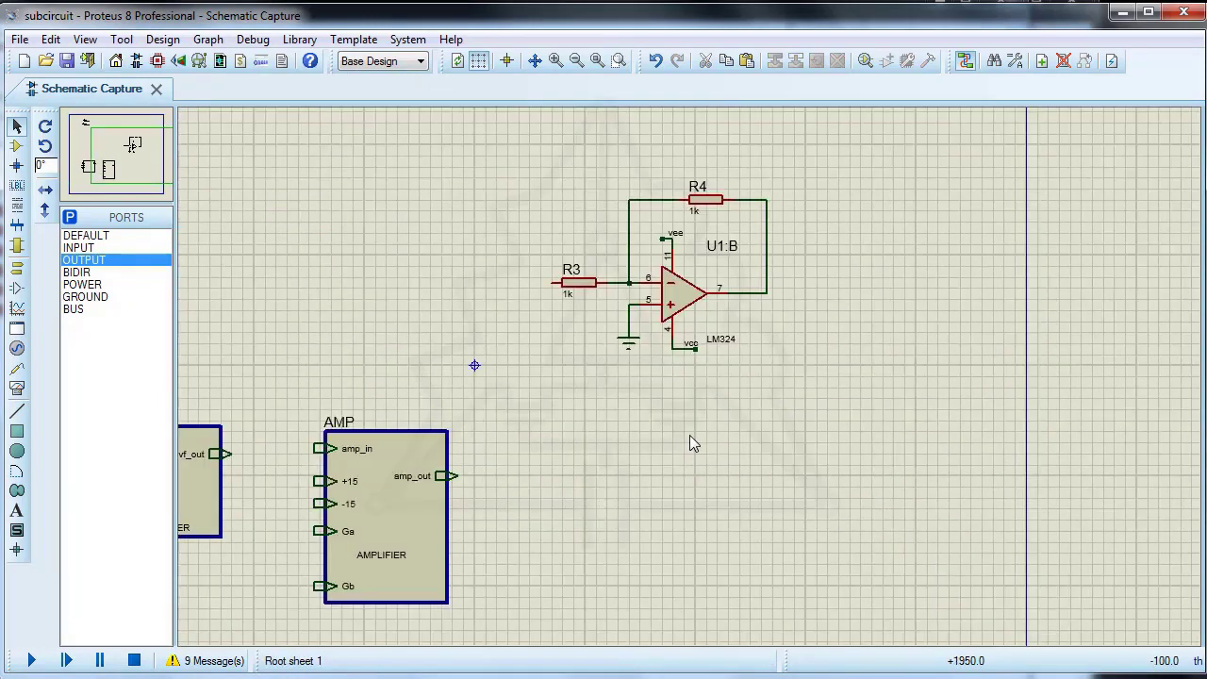
click(555, 281)
double_click(507, 283)
click(767, 293)
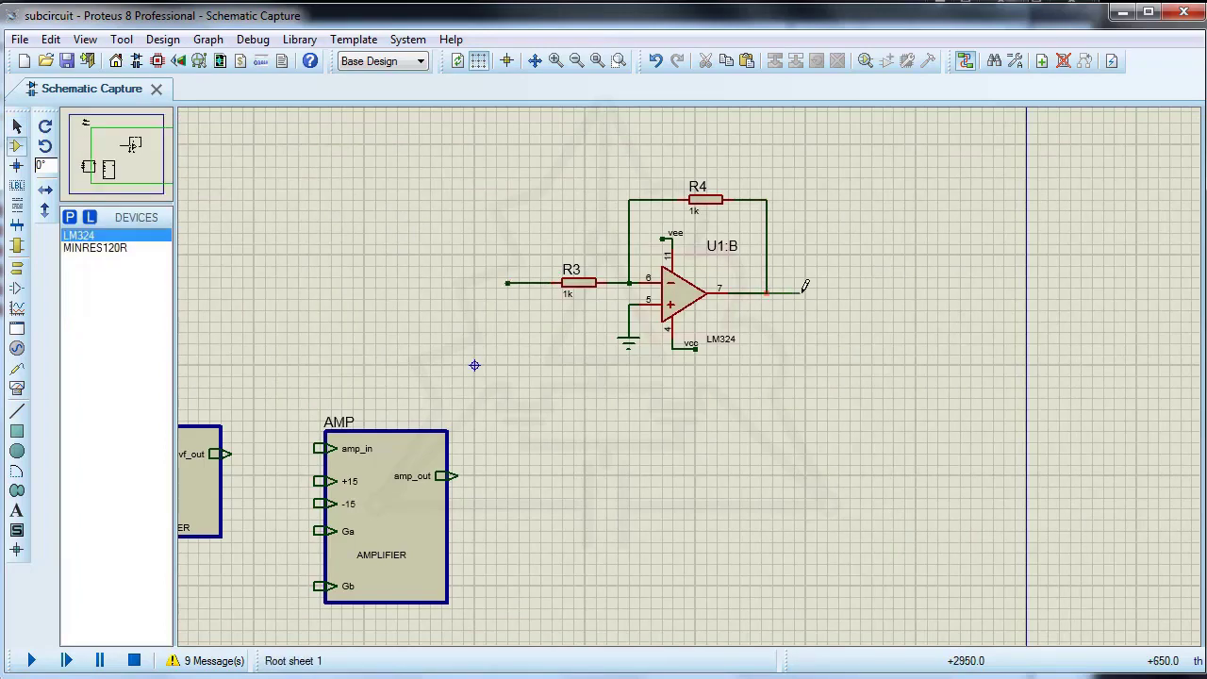
scroll(817, 292, up, 1)
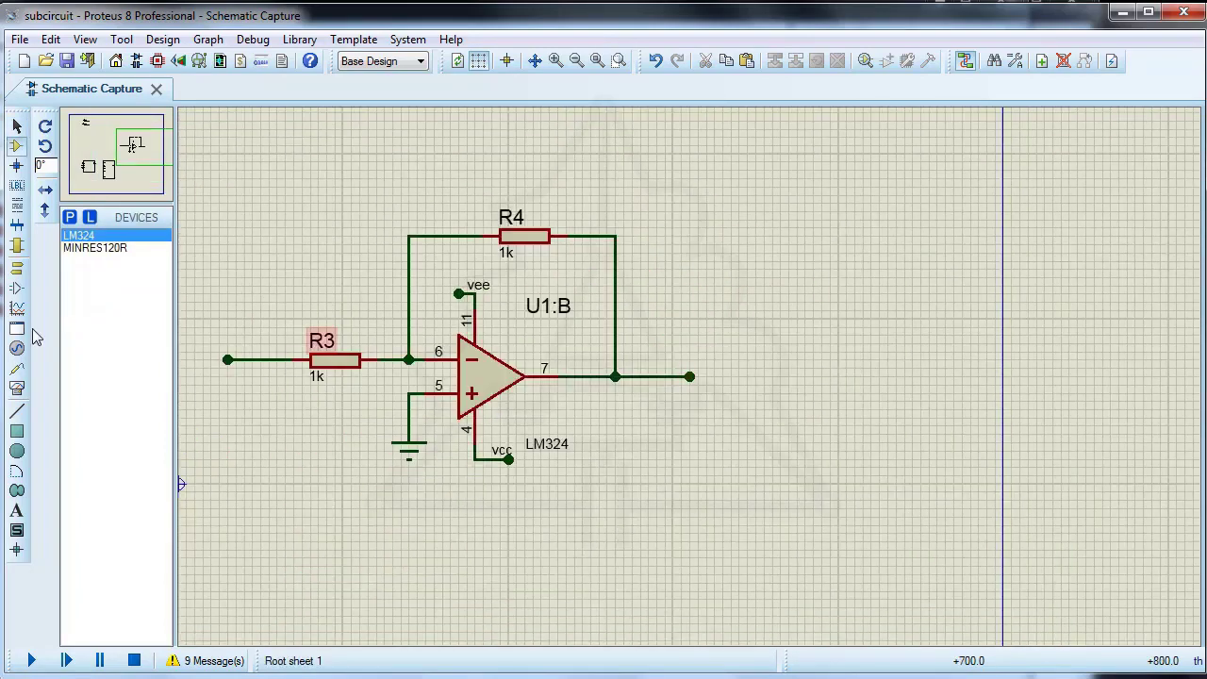
- Draw a tall rectangular subcircuit block on the output side of the U1:B circuit
click(16, 185)
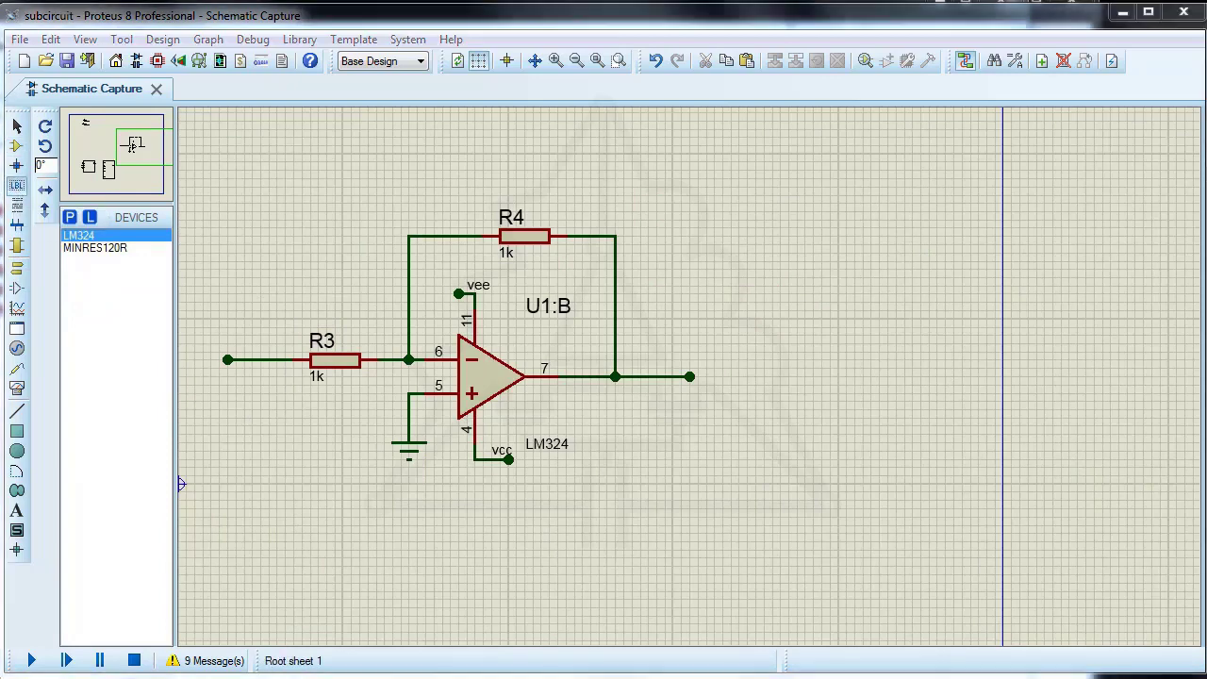
click(16, 246)
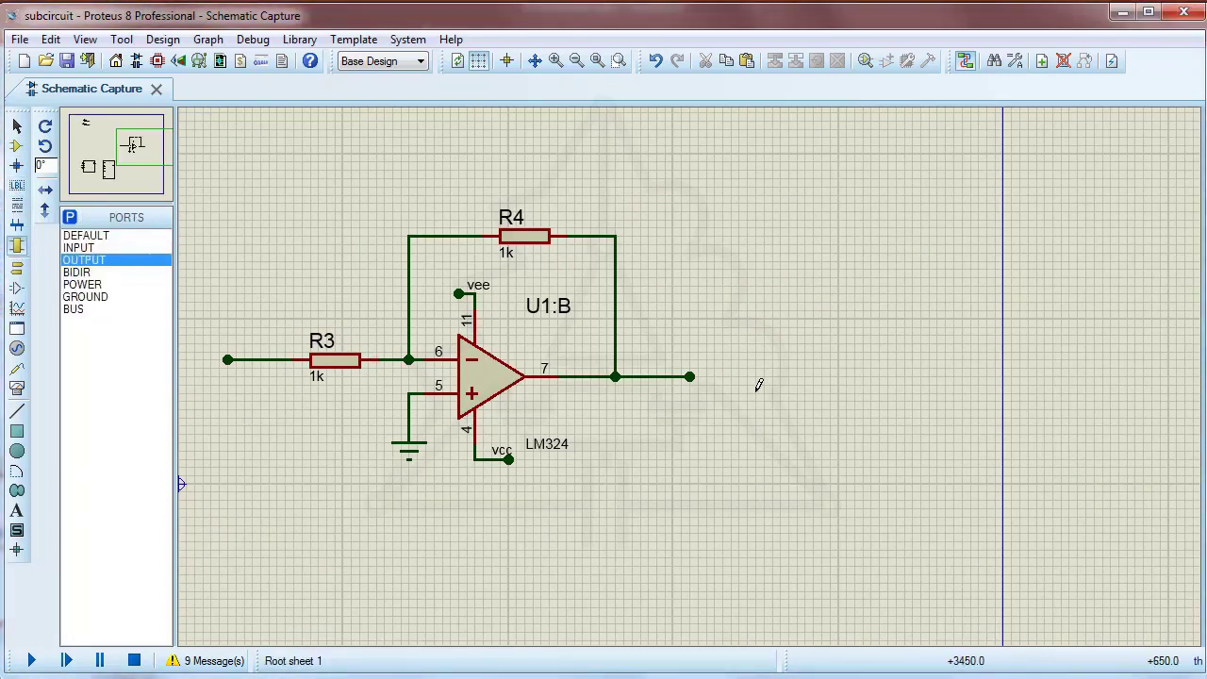
drag(754, 358, 906, 583)
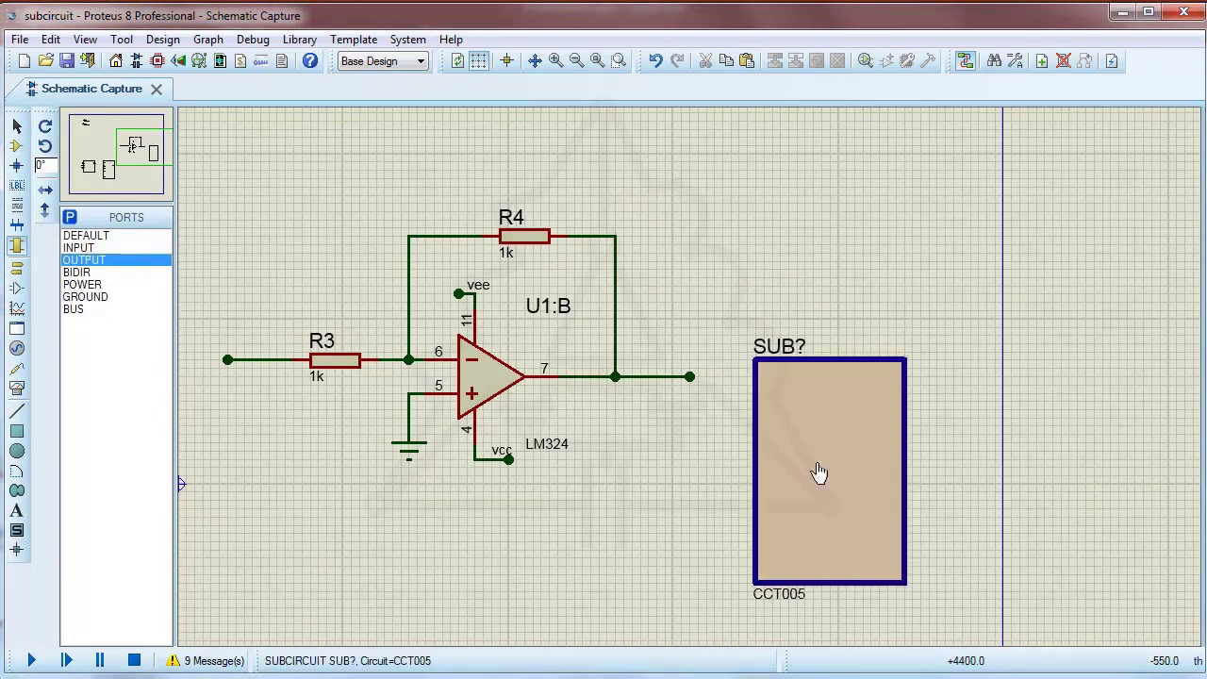
- Name the new subcircuit block PH with circuit name -180 PHASE, and move the circuit name to the block's centre
double_click(784, 348)
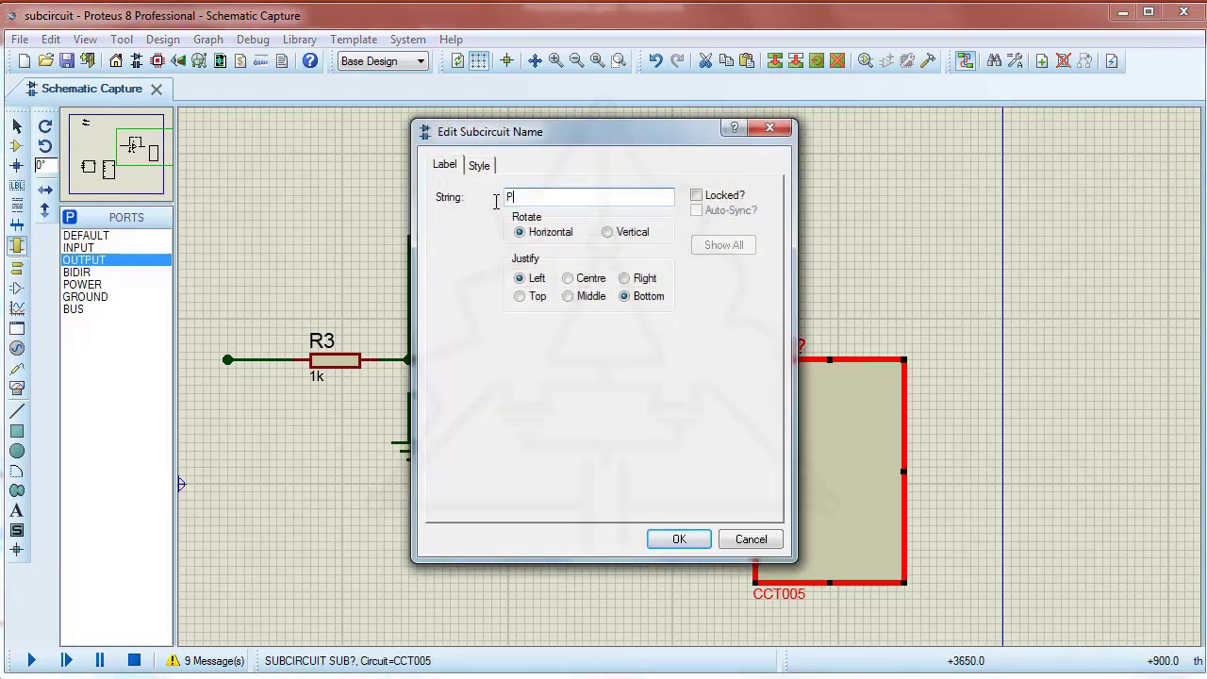
click(665, 545)
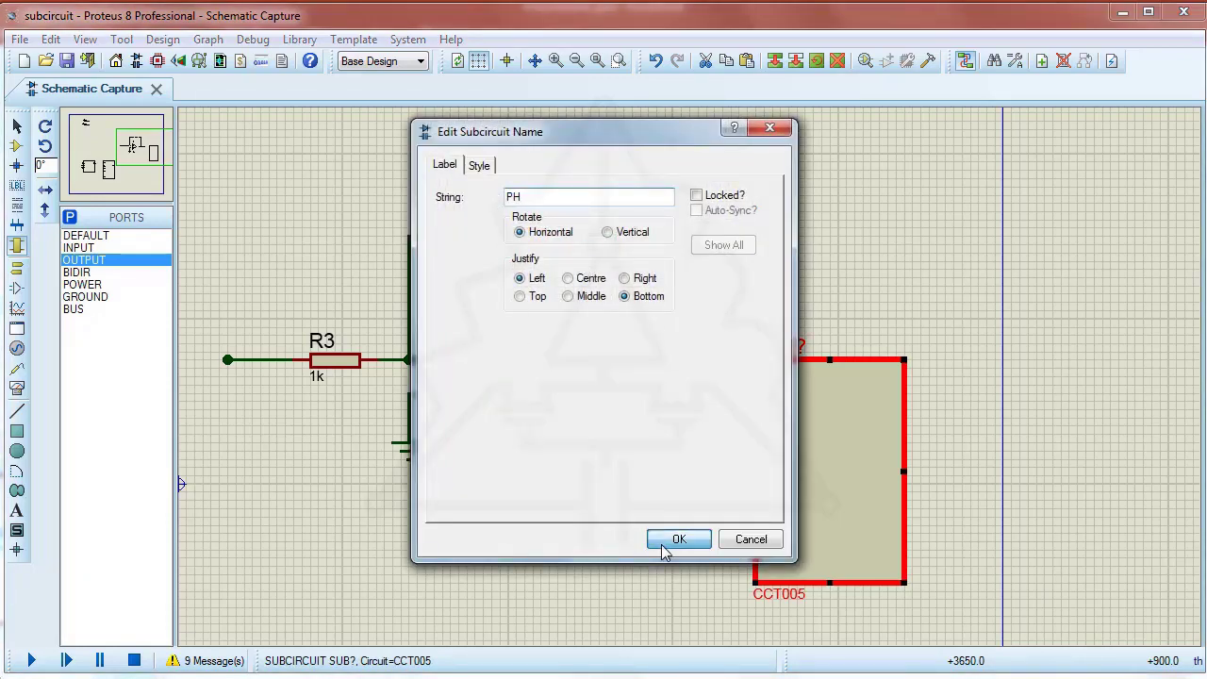
double_click(779, 600)
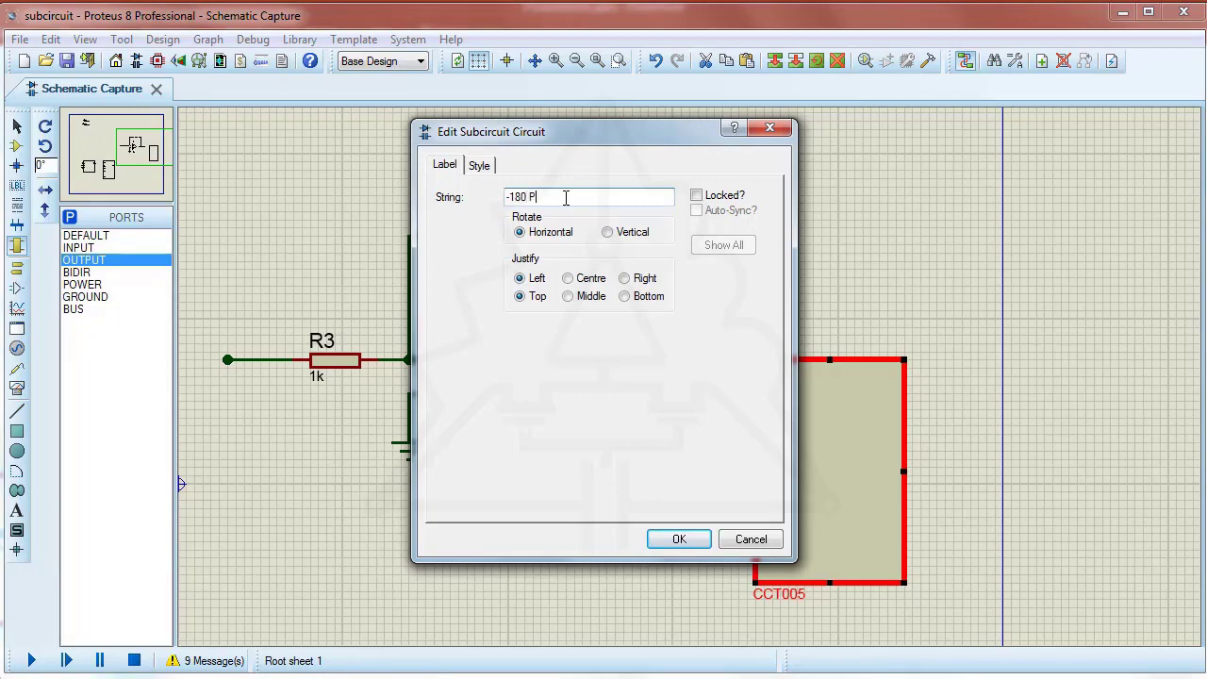
click(677, 543)
drag(808, 560, 834, 469)
click(665, 487)
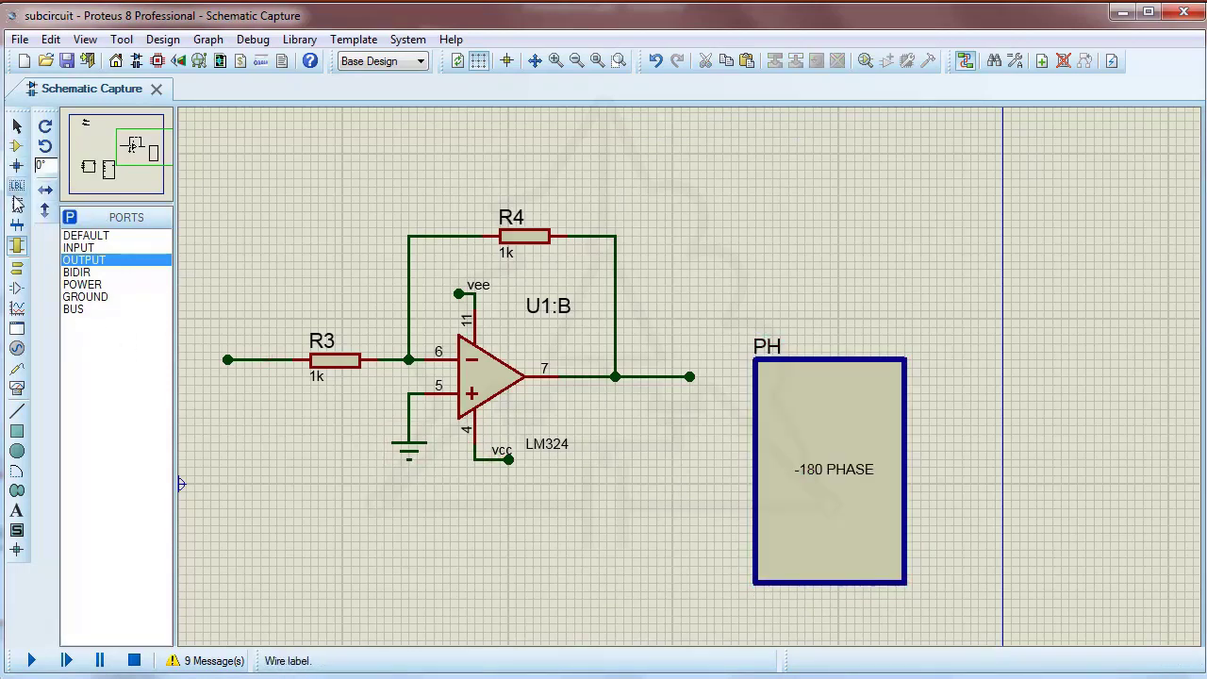
- Label the wire at R3's free end ph_in and the U1:B output wire ph_out
key(l)
click(253, 359)
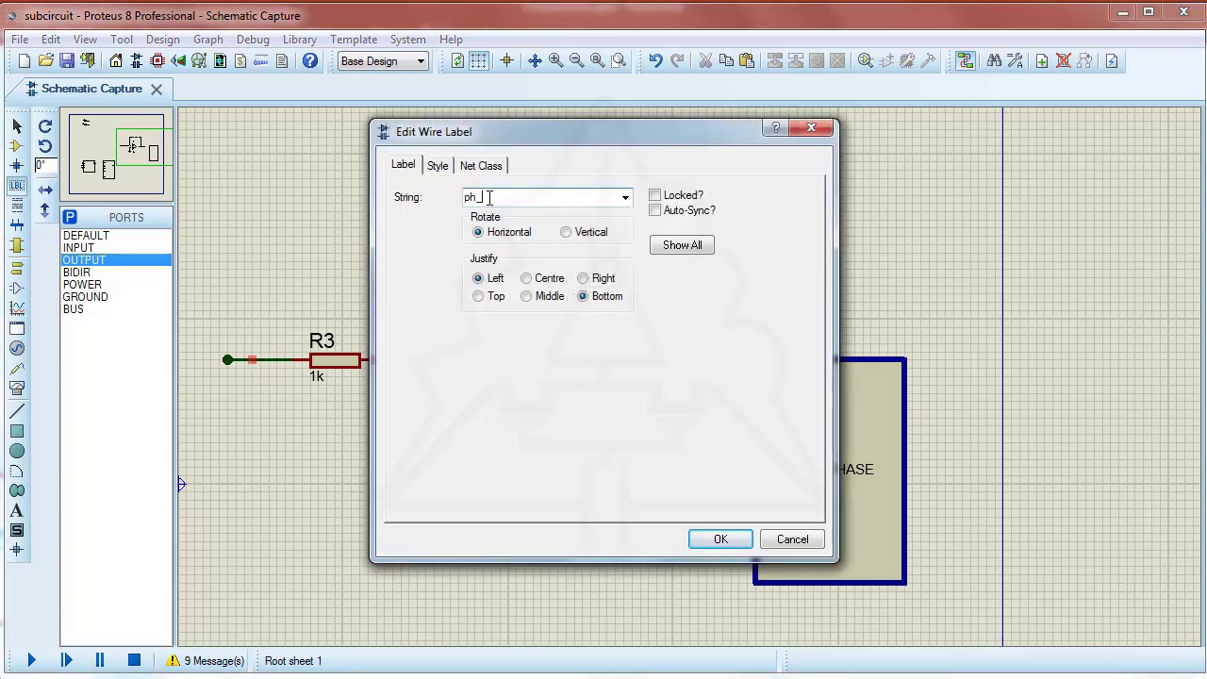
click(719, 541)
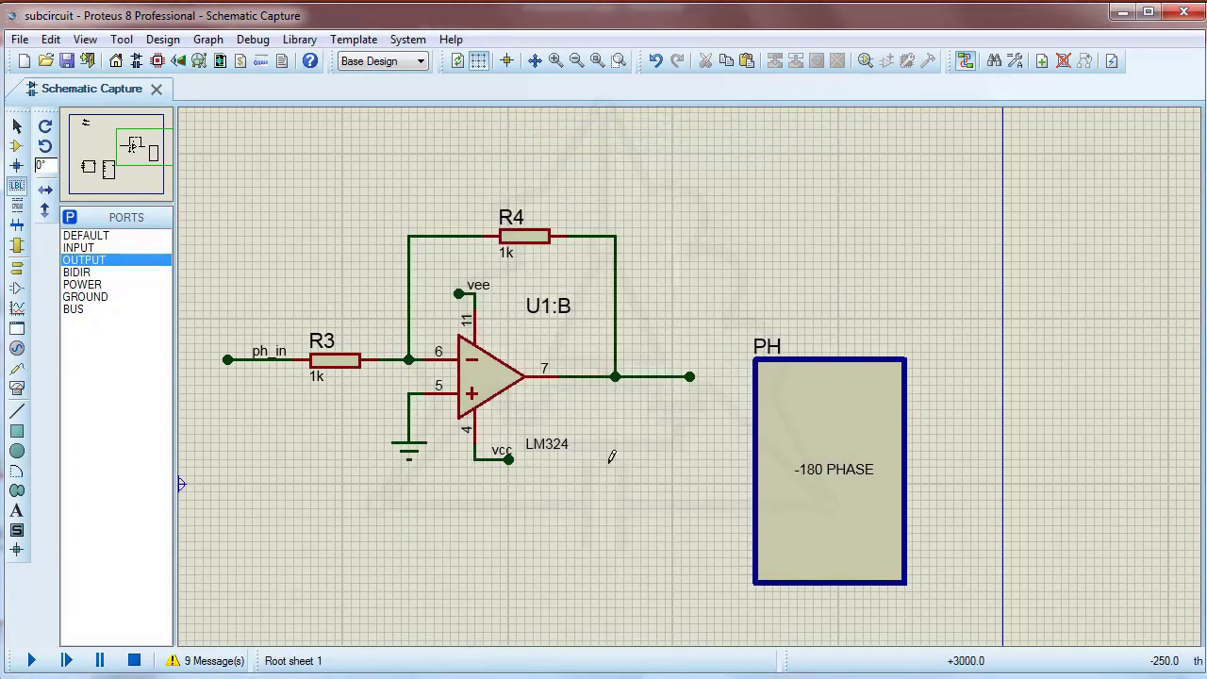
click(657, 375)
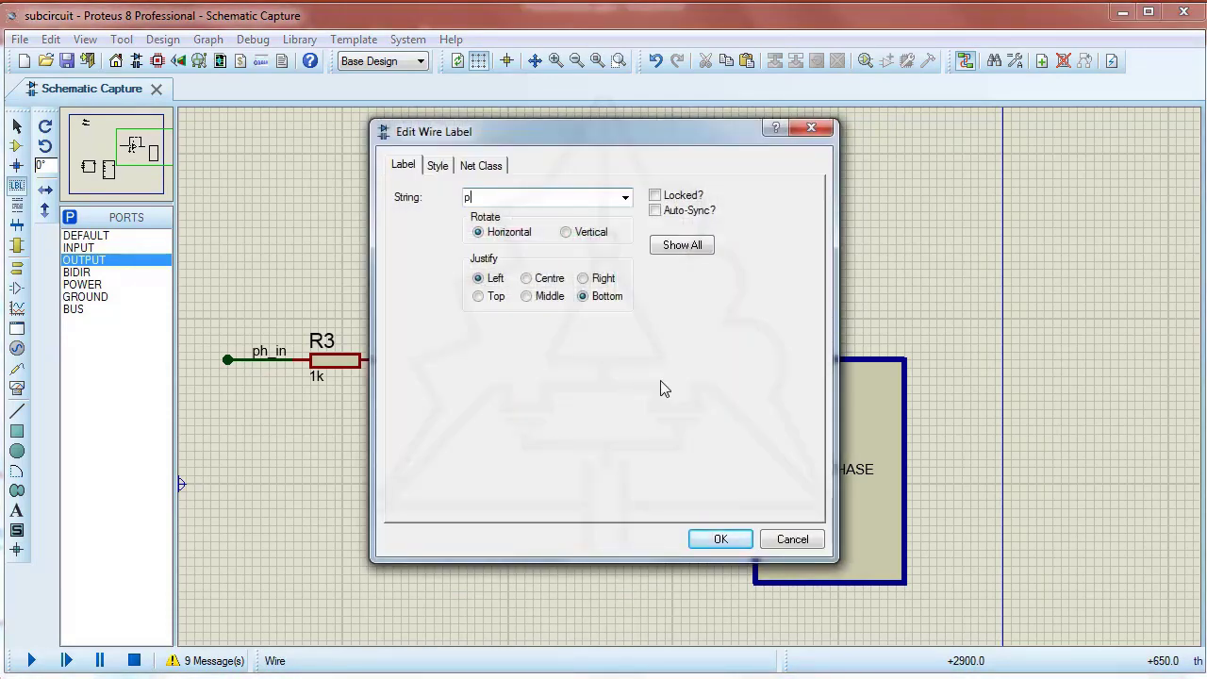
text(ph_out)
click(718, 539)
- Relabel U1:B's supply wires, -15 on the pin 11 wire and +15 on the pin 4 wire
click(479, 295)
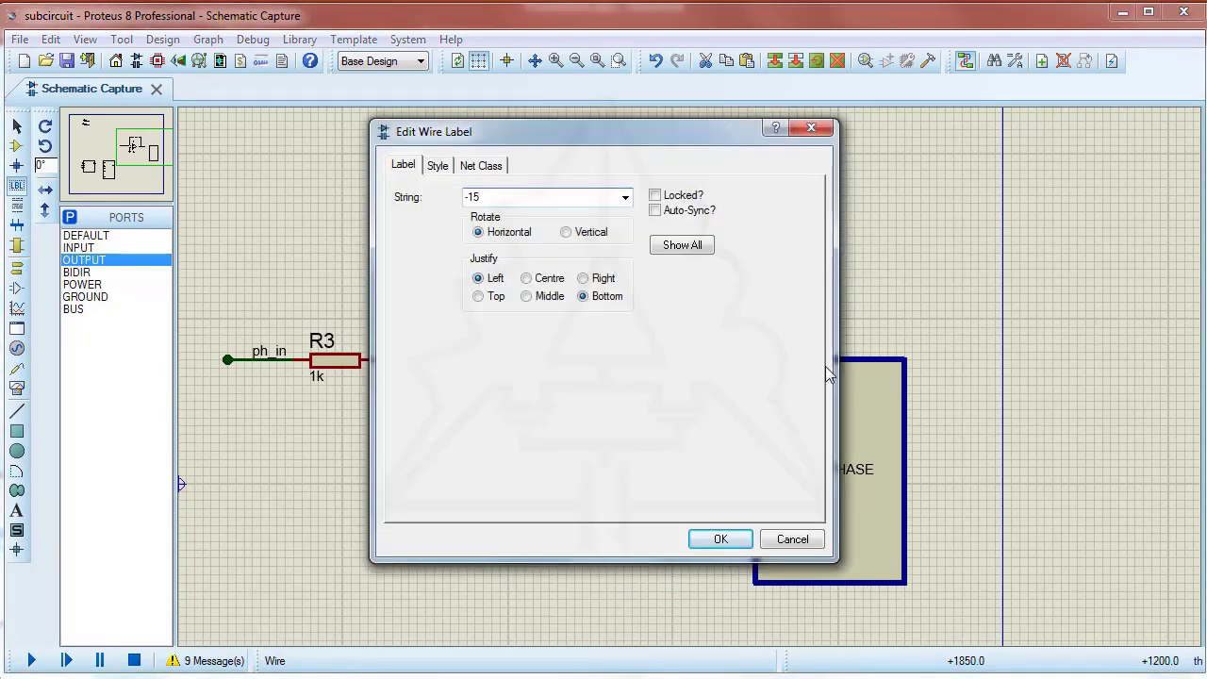
click(720, 539)
click(496, 448)
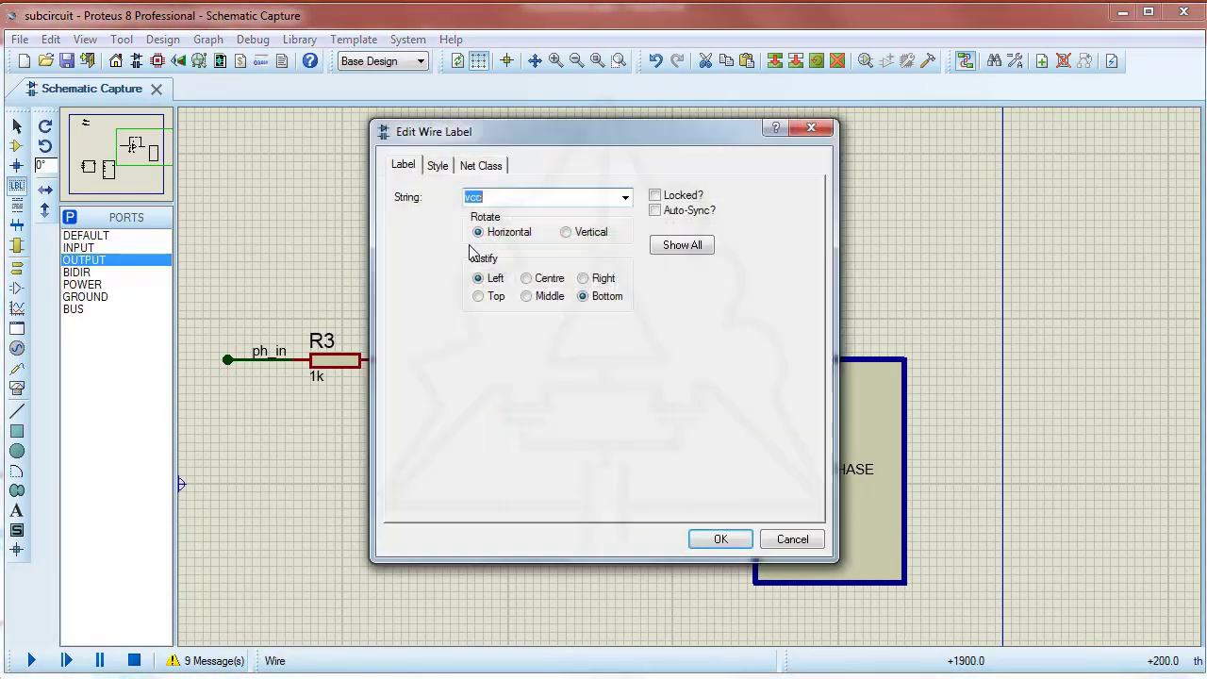
key(BackSpace)
text(+15)
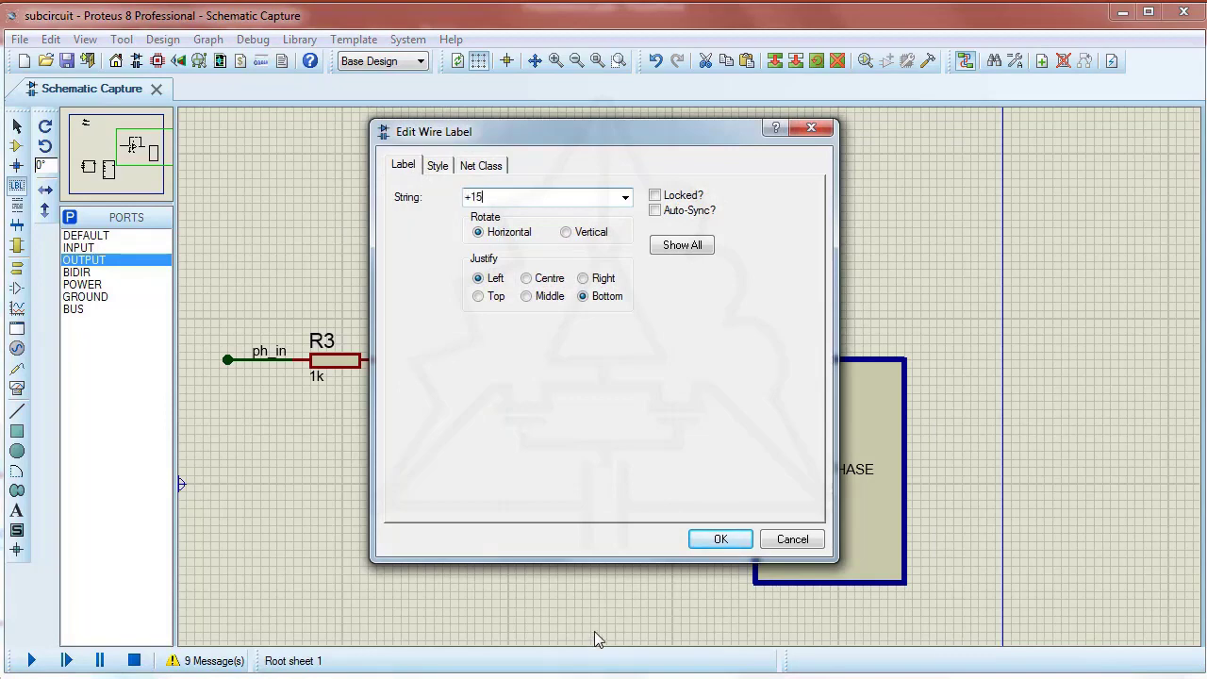
click(722, 538)
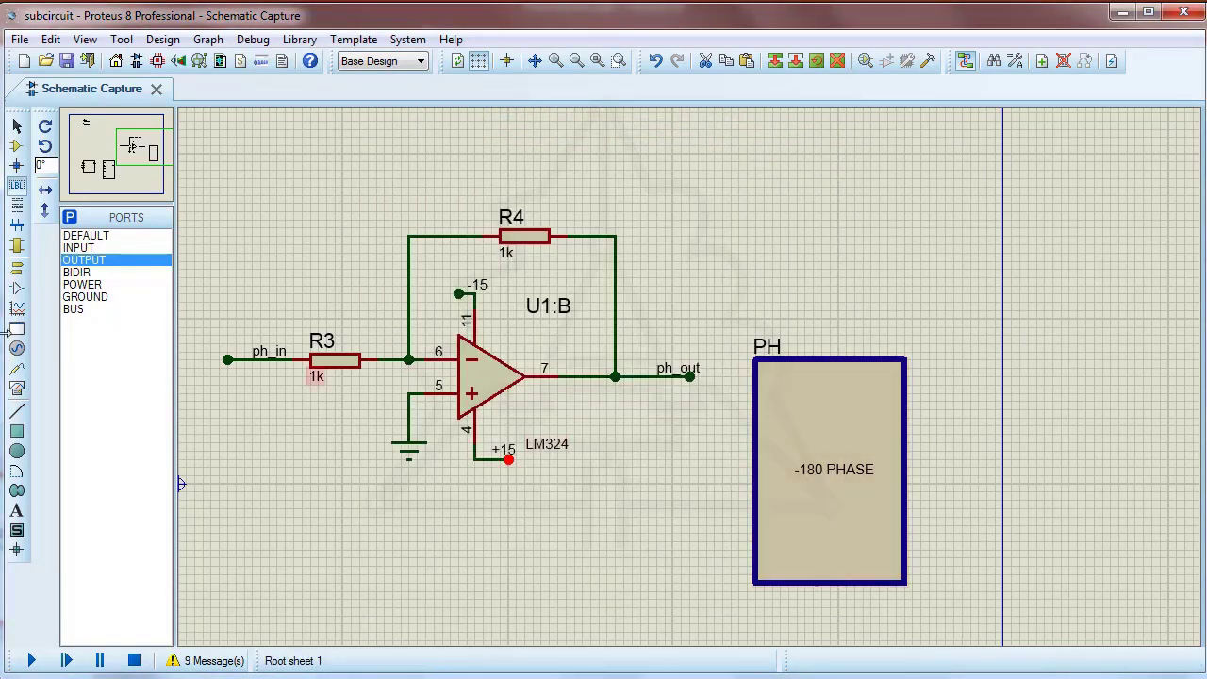
- Place three input ports on one vertical edge of the PH block and one output port on the opposite edge
click(16, 245)
click(78, 247)
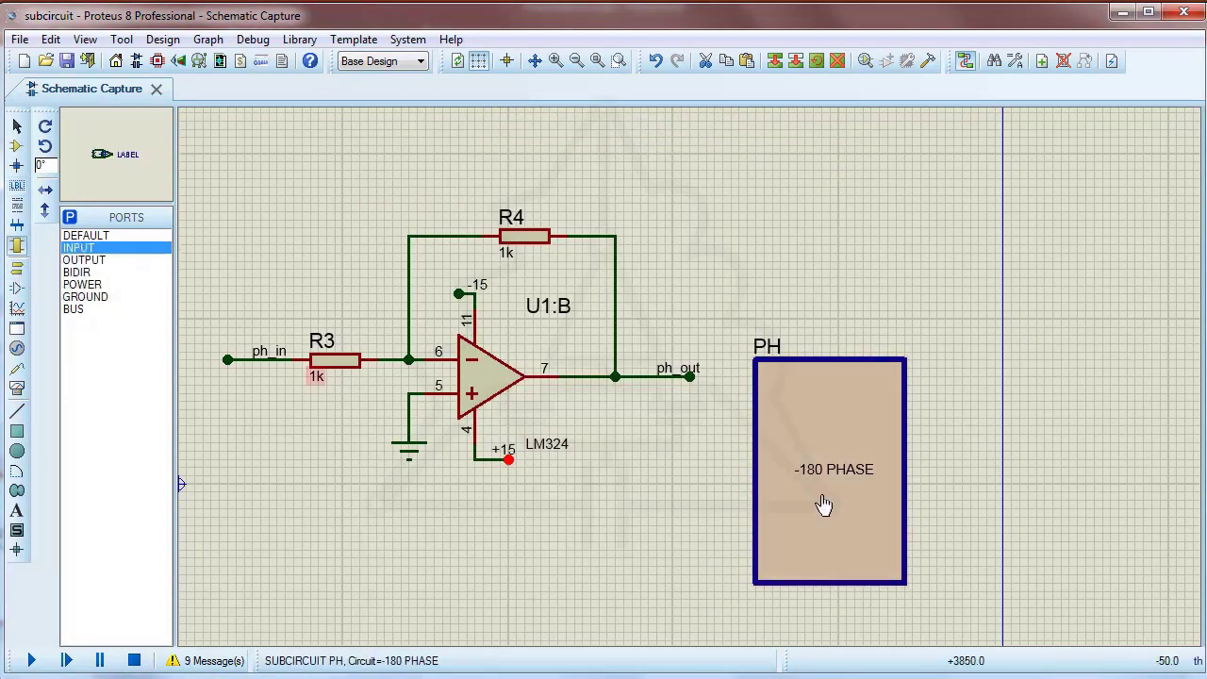
click(761, 401)
click(760, 468)
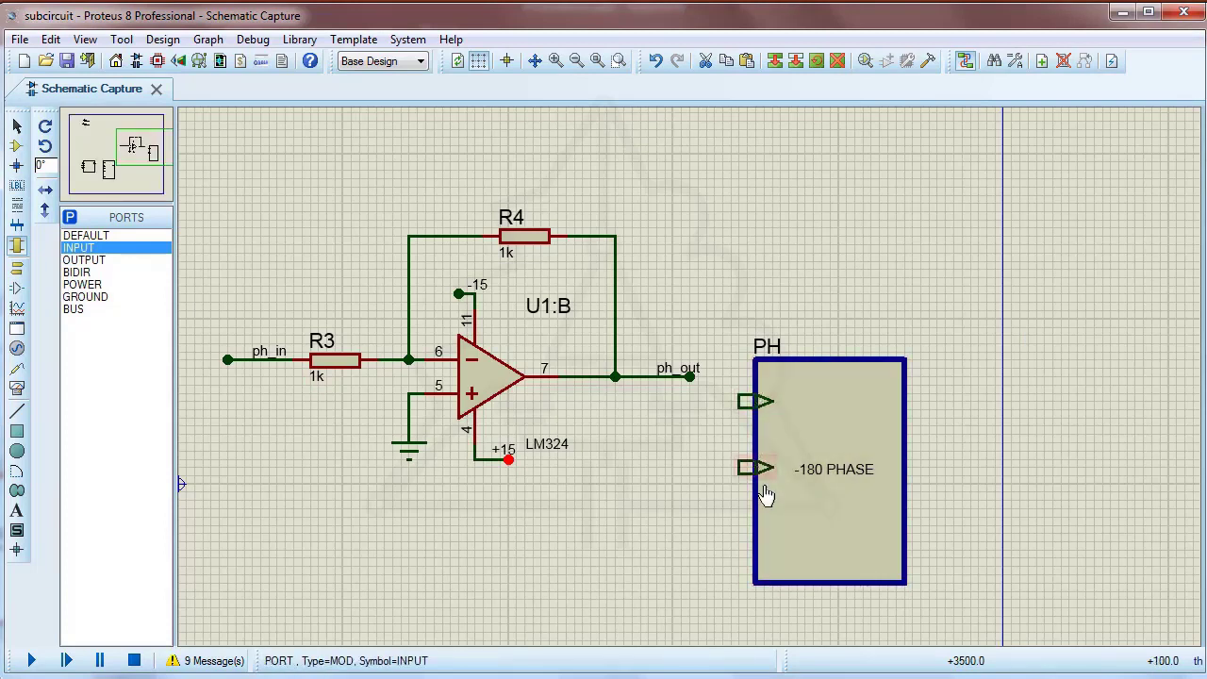
click(760, 509)
click(84, 259)
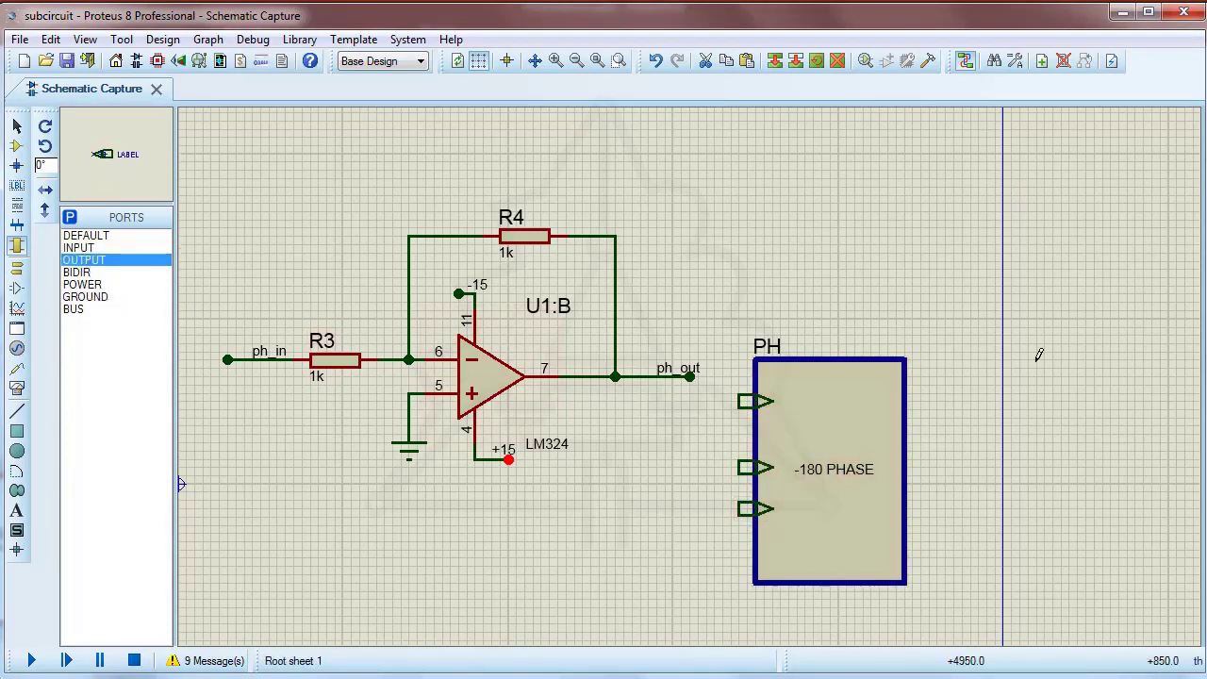
click(907, 406)
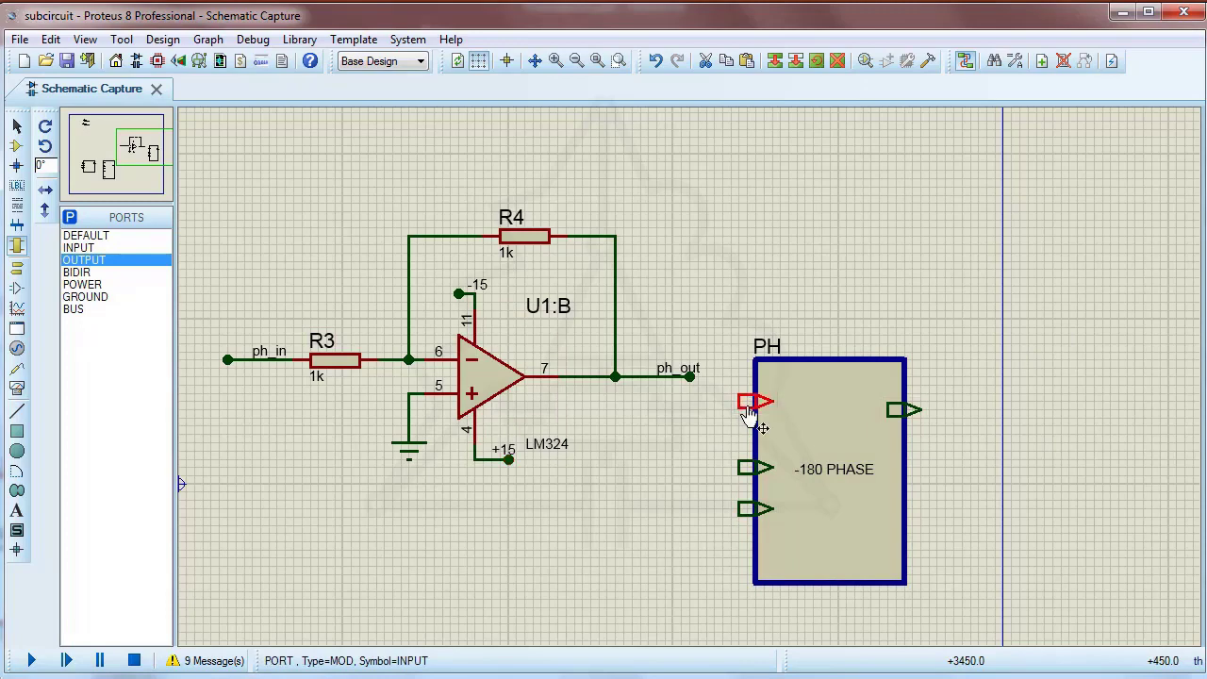
- Label the PH block's input ports from top to bottom ph_in, +15 and -15
double_click(754, 401)
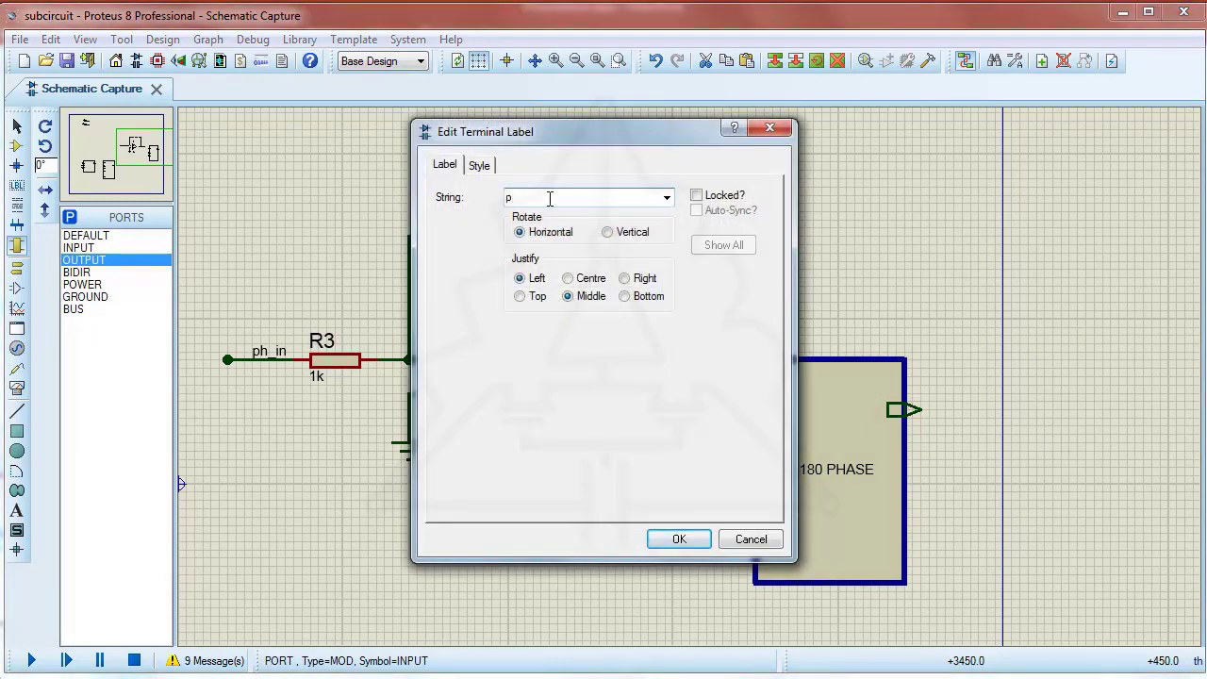
click(683, 541)
double_click(751, 475)
click(693, 539)
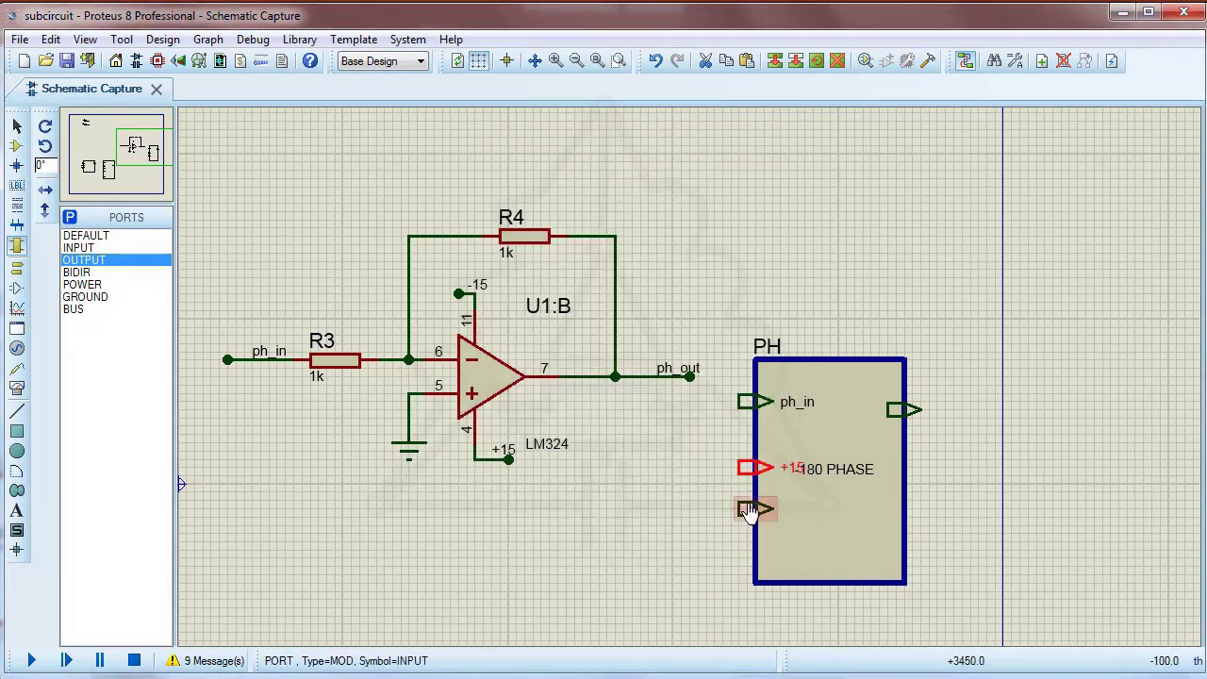
double_click(751, 512)
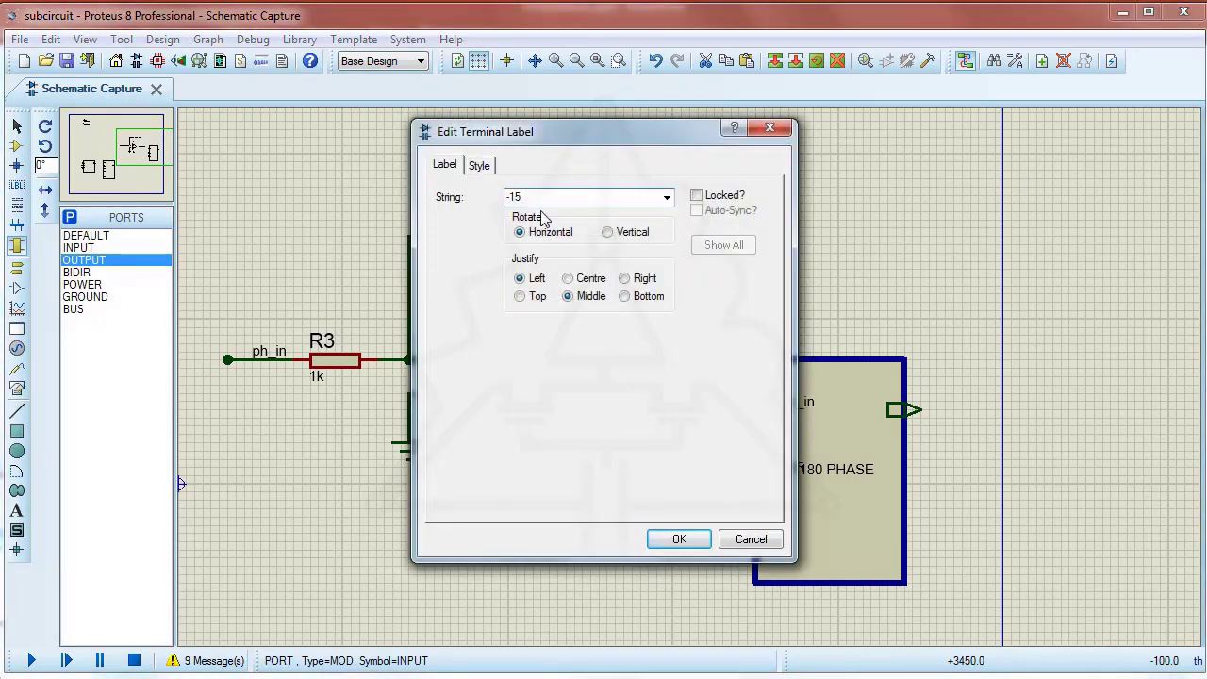
click(698, 542)
- Move the PH block's -15 and +15 ports down near its lower corner and label the output port ph_out
click(768, 525)
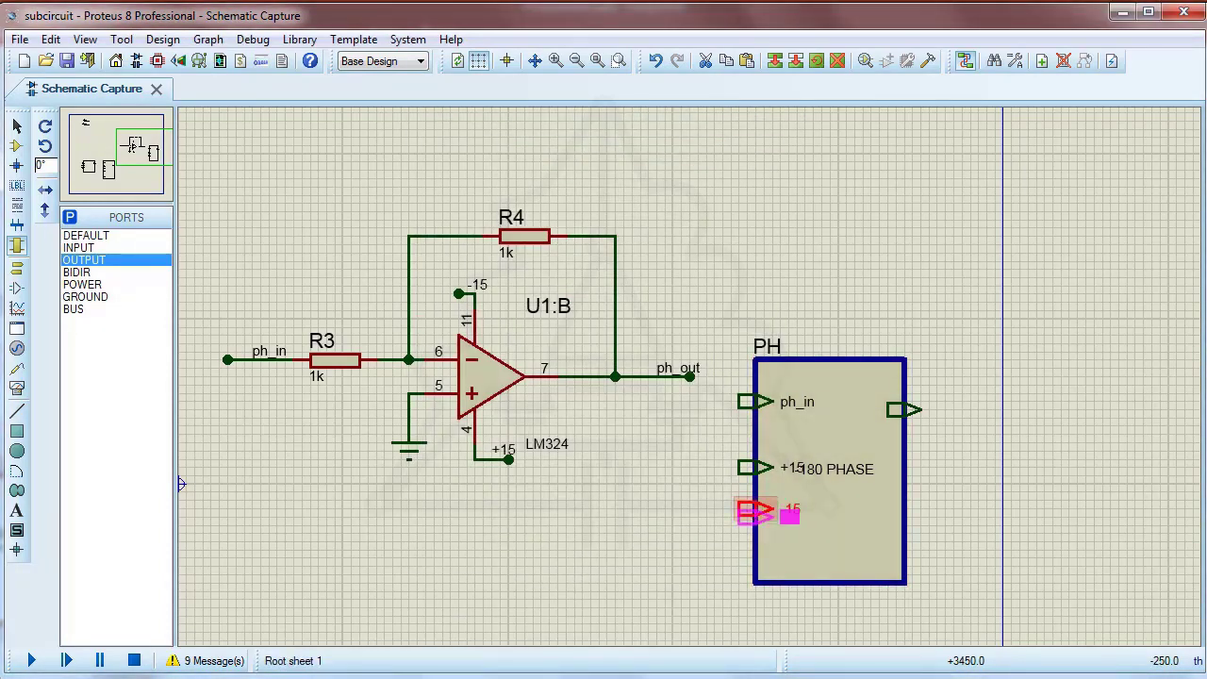
drag(769, 558, 768, 558)
click(757, 468)
drag(757, 480, 757, 537)
double_click(904, 410)
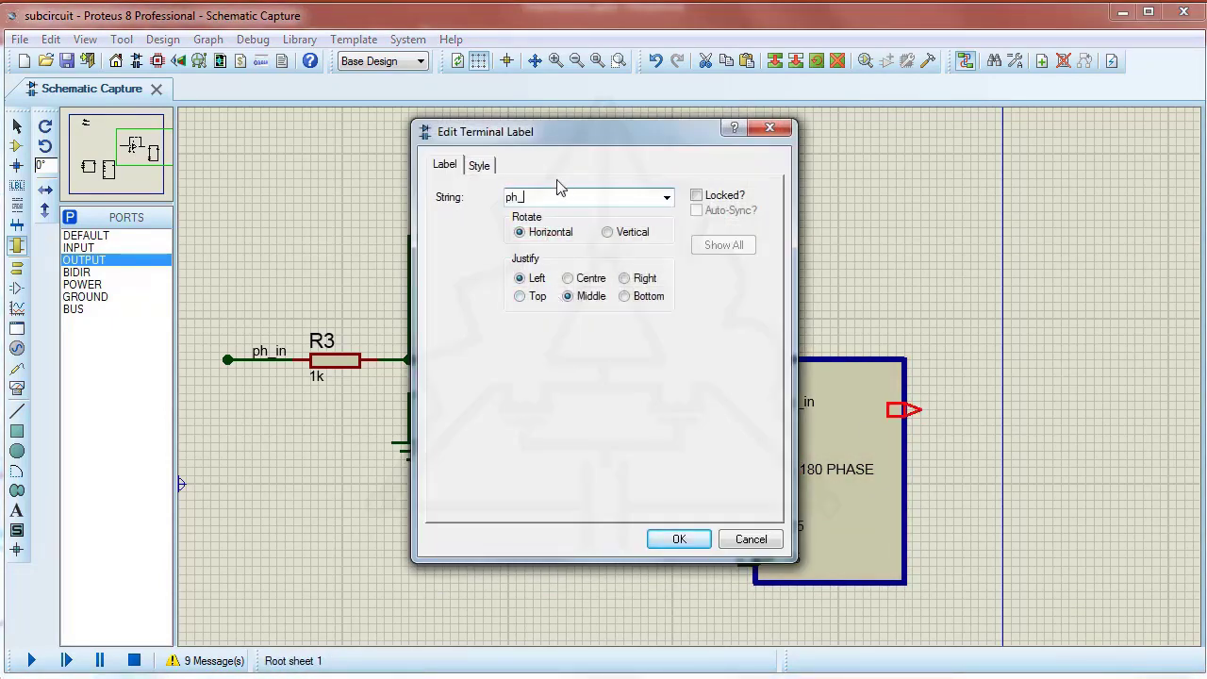
click(675, 544)
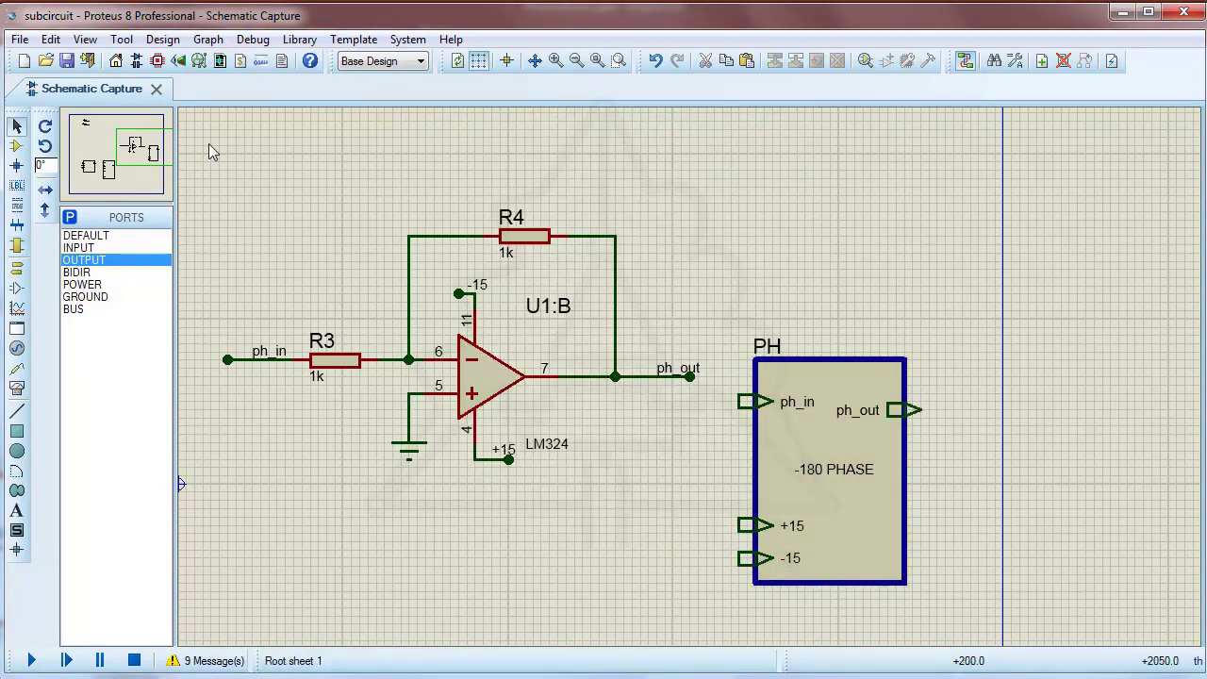
- Cut the whole U1:B circuit, with R3, R4 and its labelled wires, to the clipboard
drag(208, 144, 723, 498)
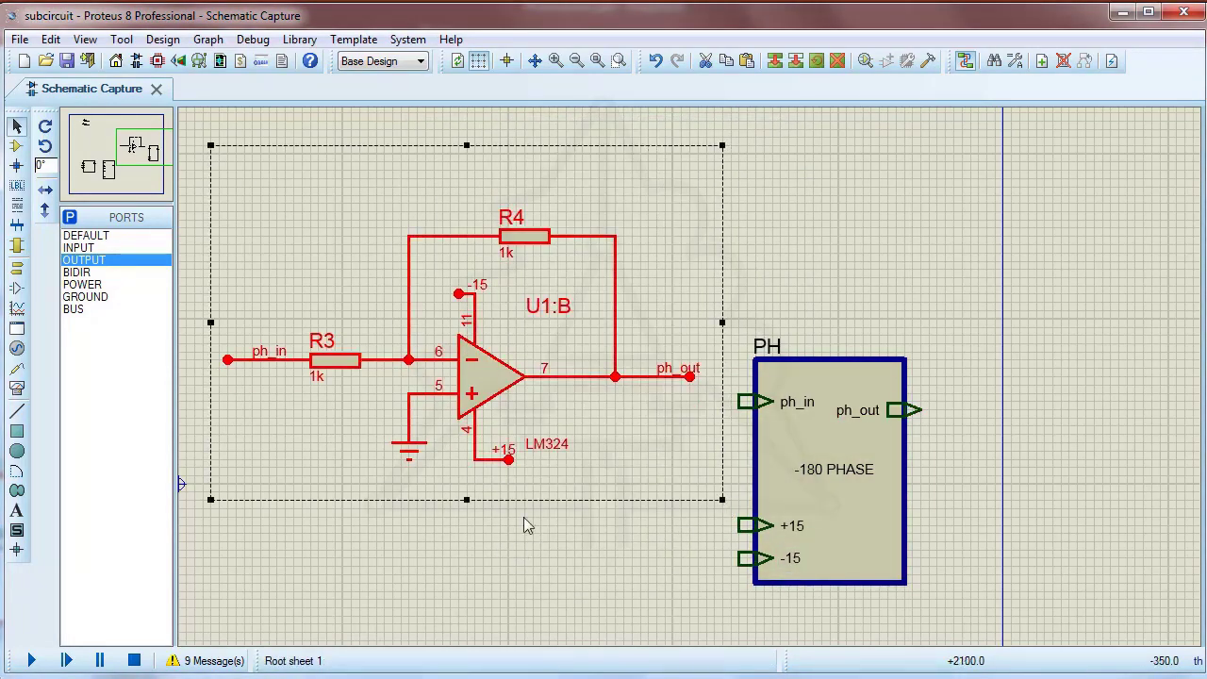
right_click(493, 421)
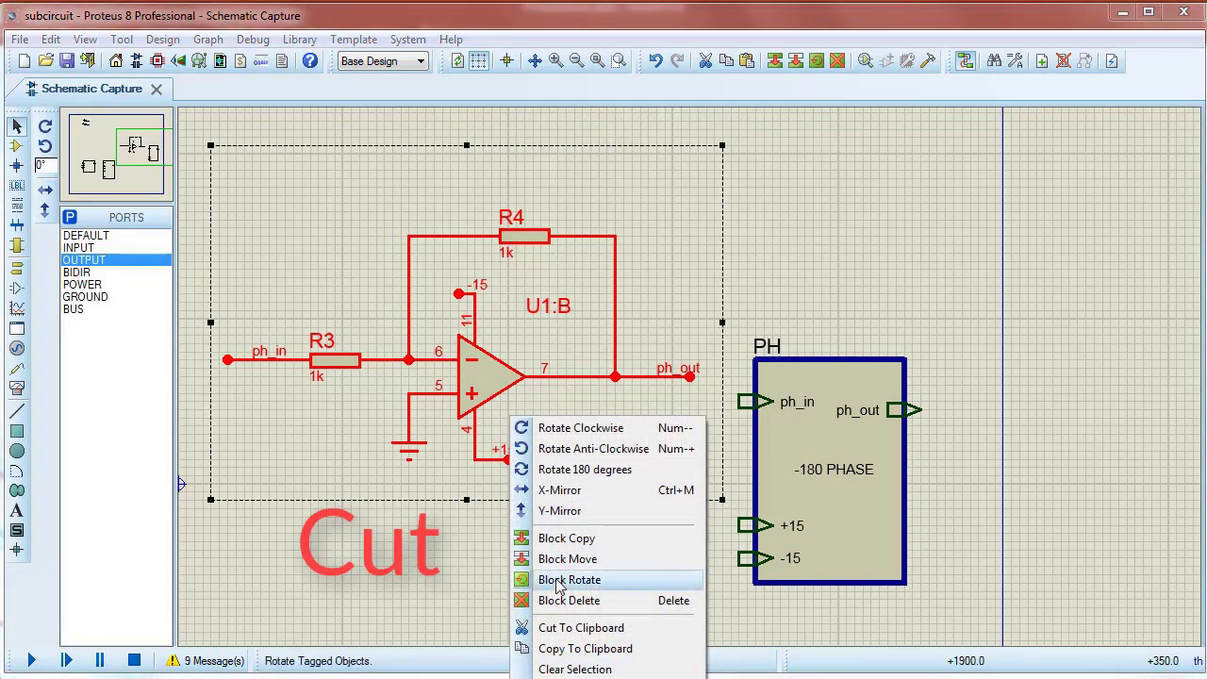
click(547, 647)
- Open the PH block's child sheet and paste the cut U1:B circuit near the sheet's centre
click(860, 504)
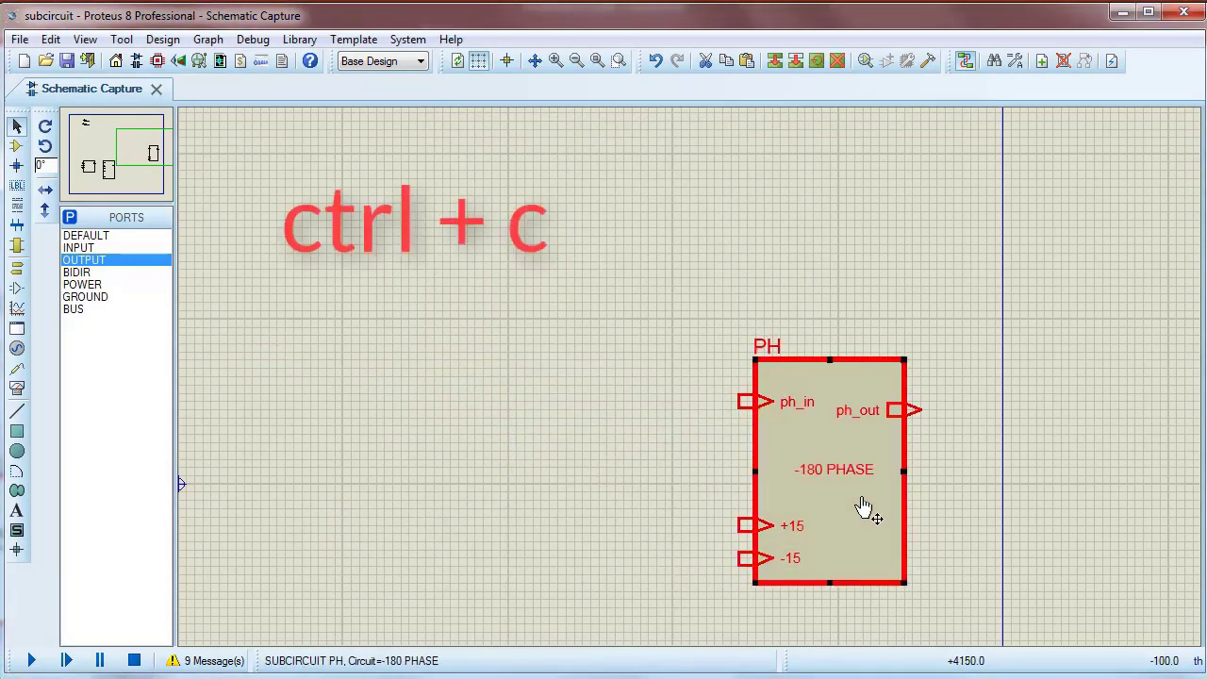
right_click(881, 490)
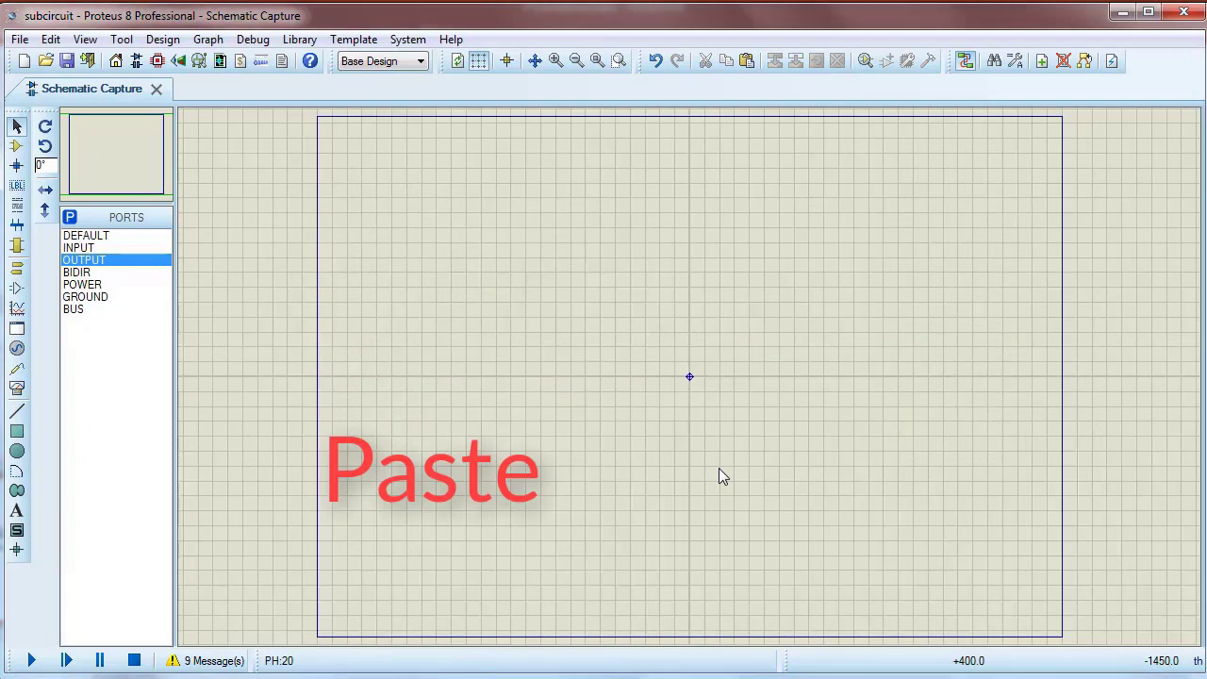
right_click(722, 477)
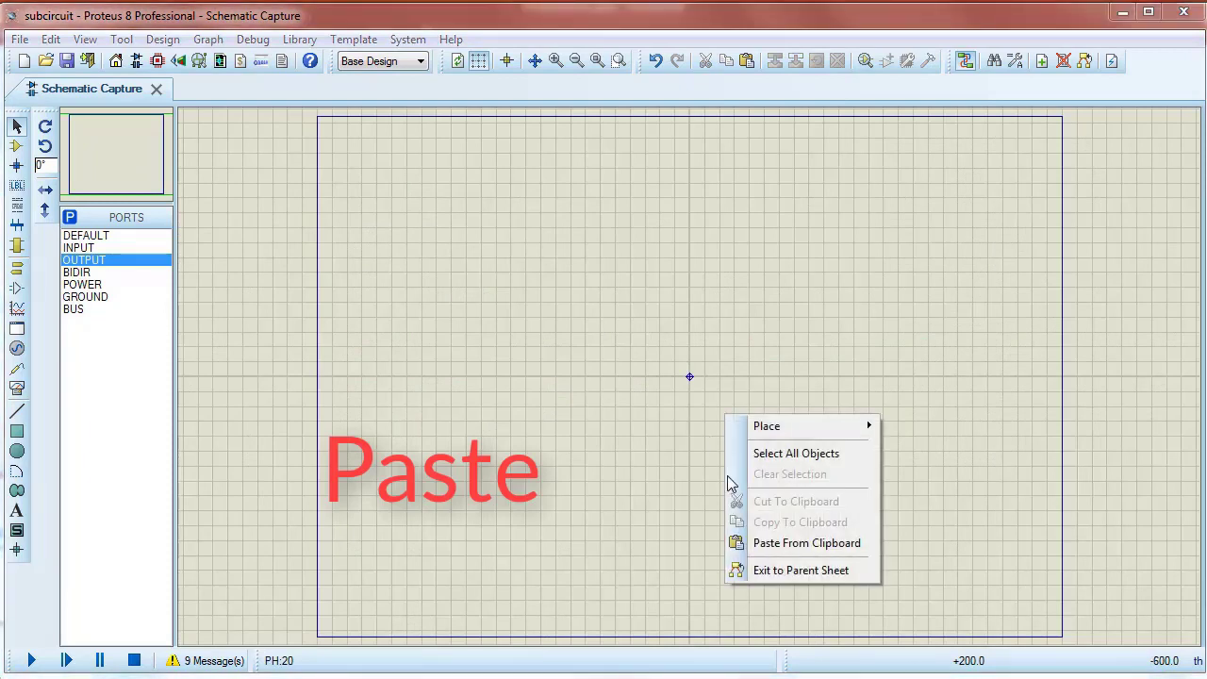
click(796, 541)
click(690, 384)
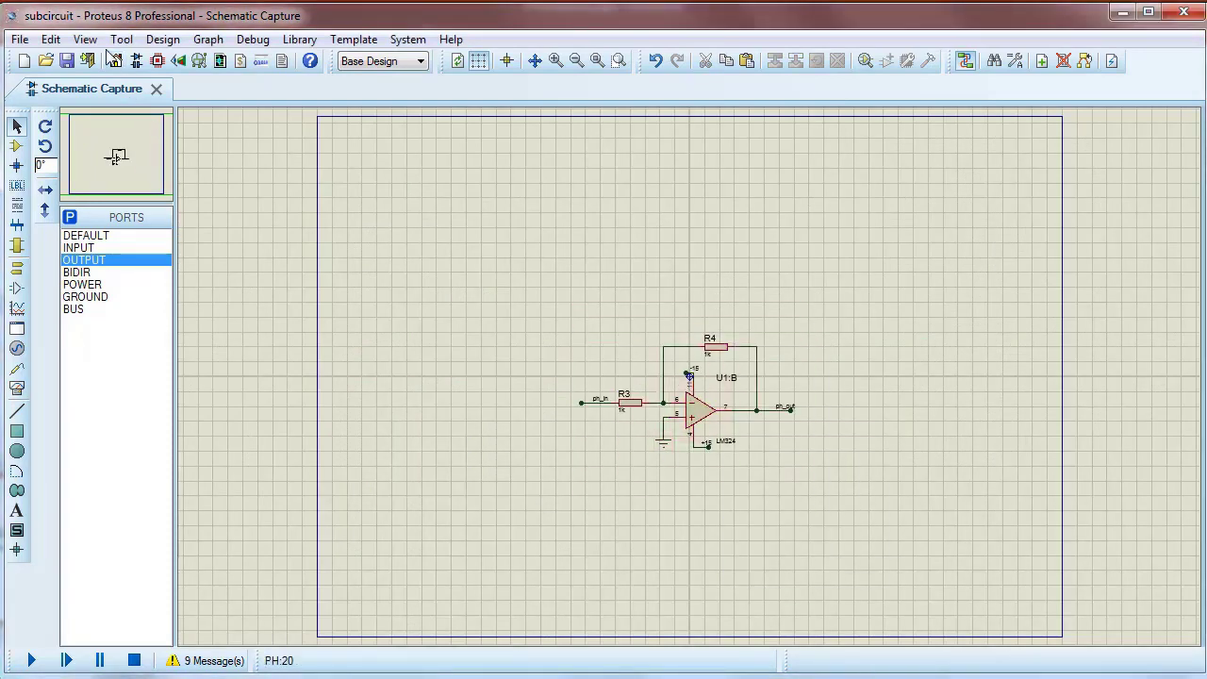
- Return to the root sheet and move the PH block next to the output side of the AMPLIFIER block
click(162, 44)
click(650, 396)
scroll(630, 335, up, 2)
click(162, 39)
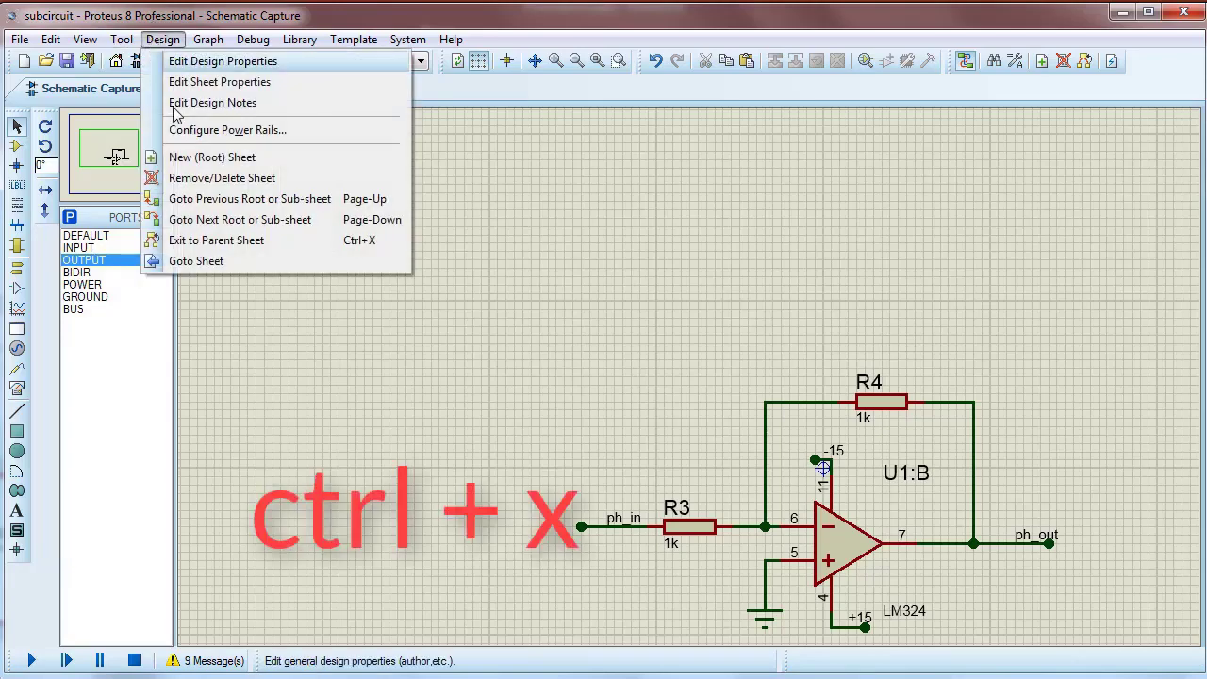
click(248, 240)
scroll(833, 369, down, 1)
scroll(800, 397, up, 1)
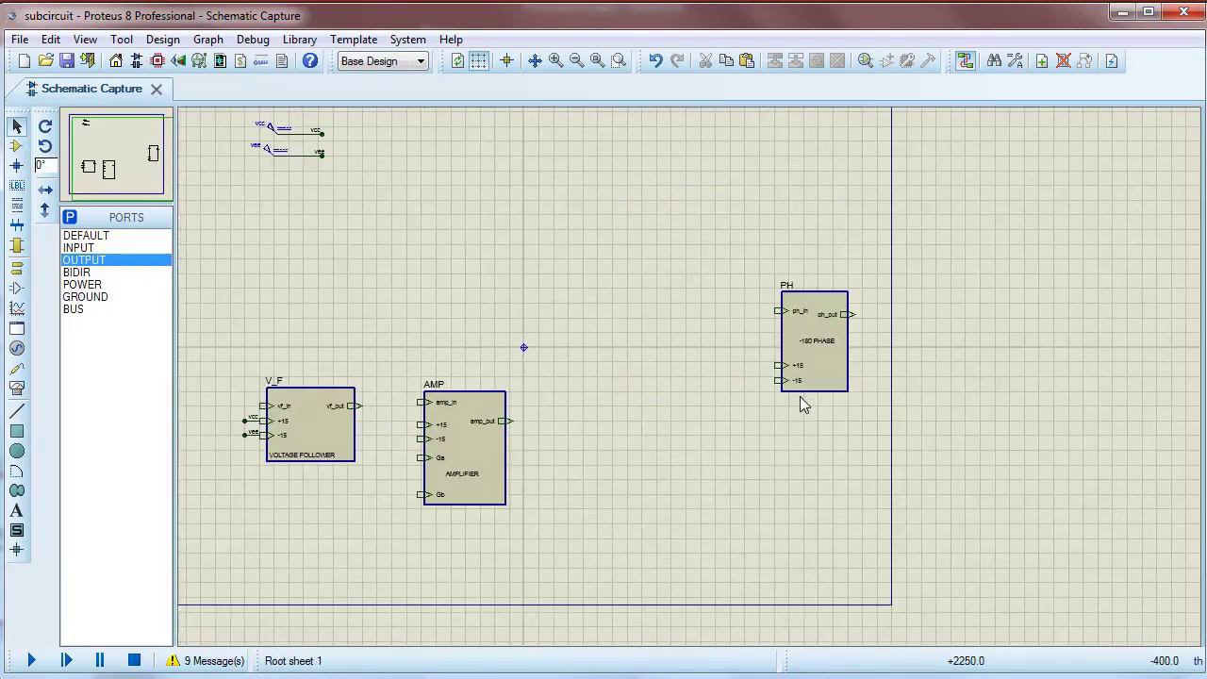
drag(859, 244, 759, 431)
drag(780, 390, 596, 497)
scroll(425, 485, up, 2)
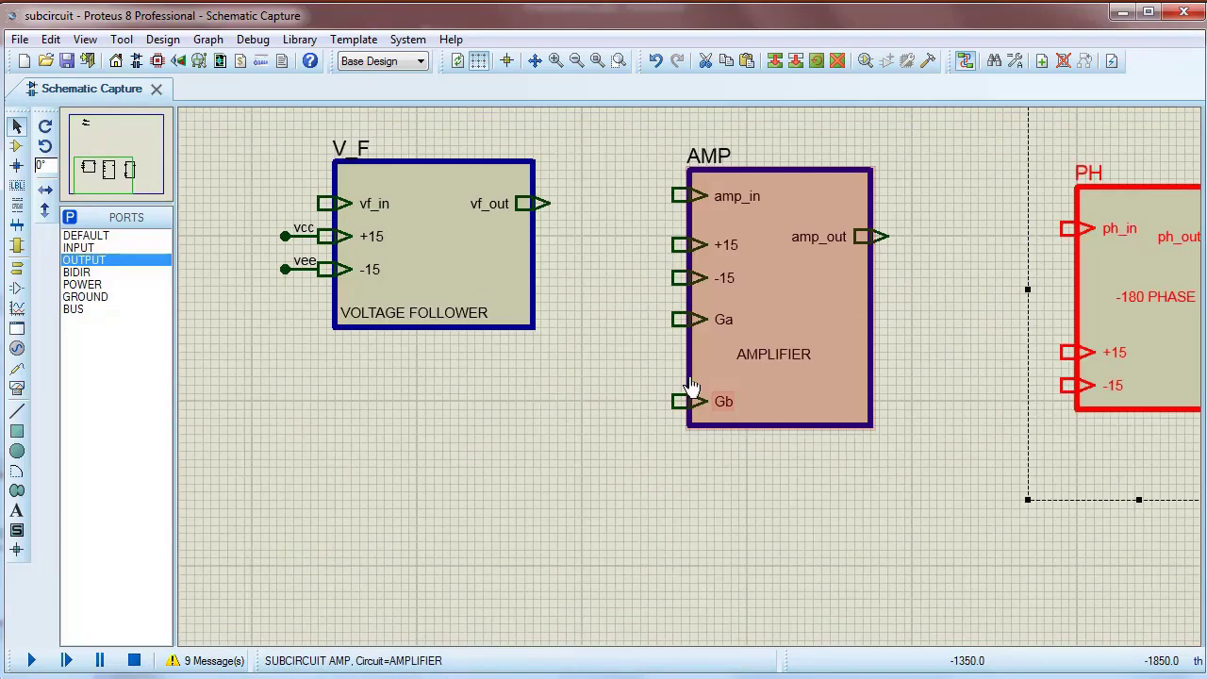
scroll(713, 355, down, 2)
scroll(808, 356, up, 1)
click(938, 270)
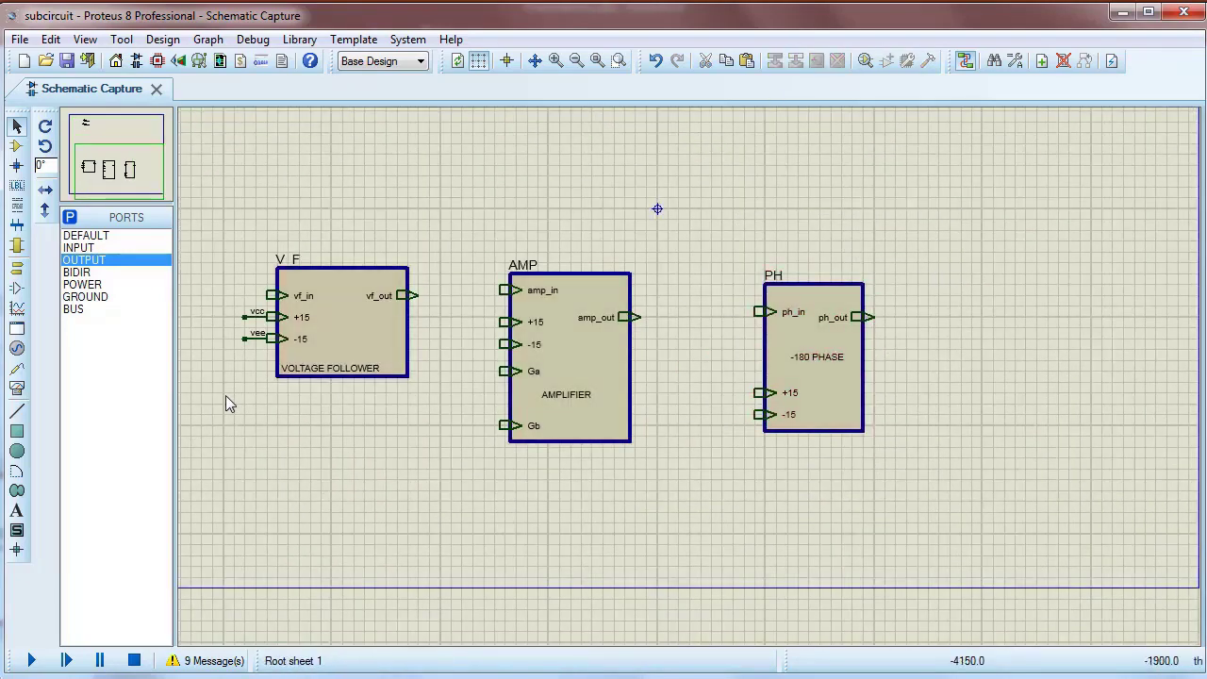
- Place a signal generator on the input side of the VOLTAGE FOLLOWER block and a ground terminal below it
scroll(223, 405, down, 1)
scroll(463, 356, up, 1)
scroll(723, 396, up, 1)
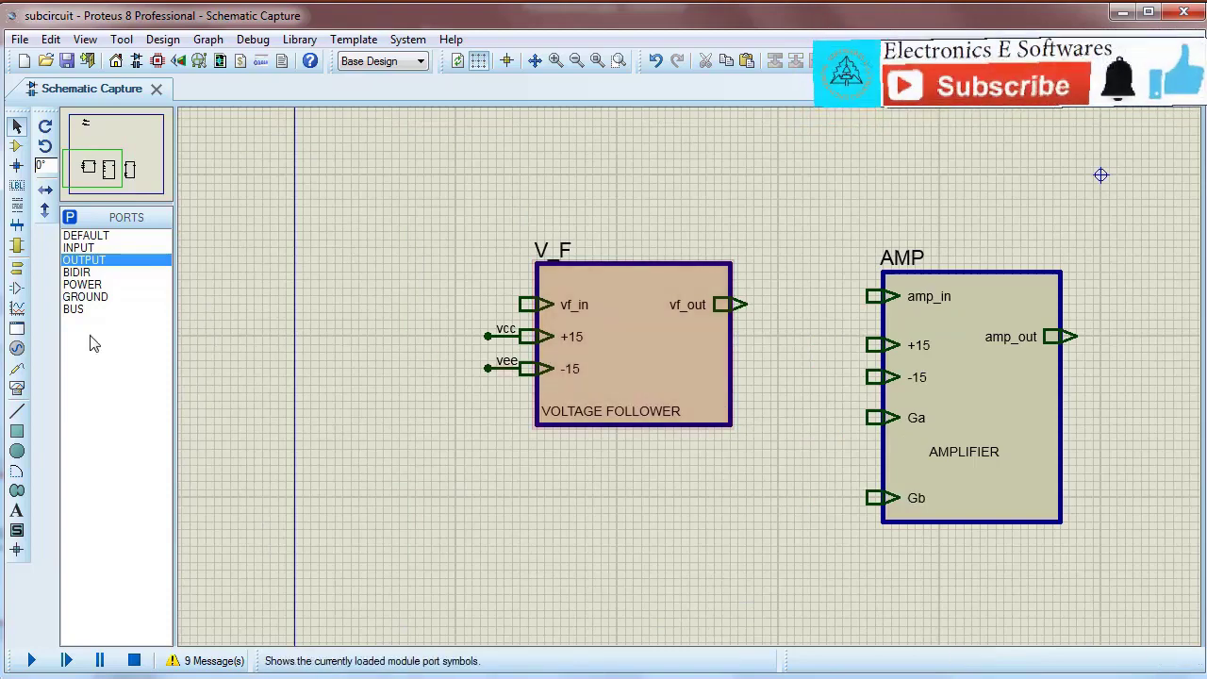
click(16, 388)
click(113, 309)
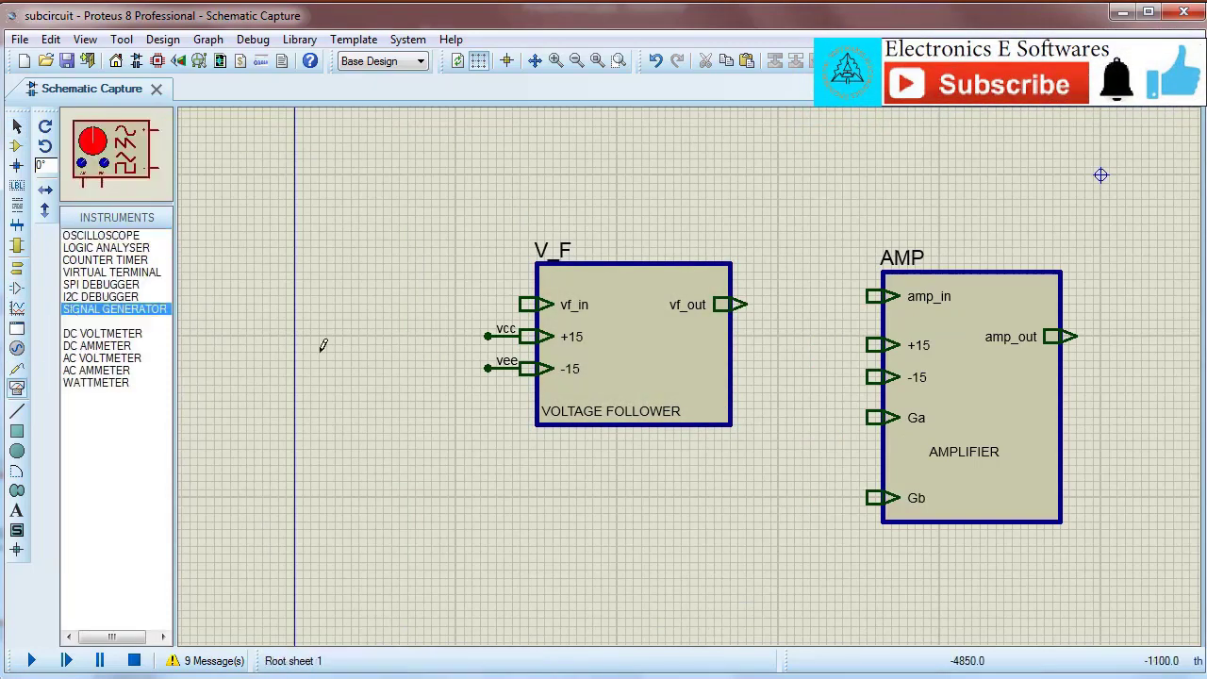
click(384, 330)
click(16, 268)
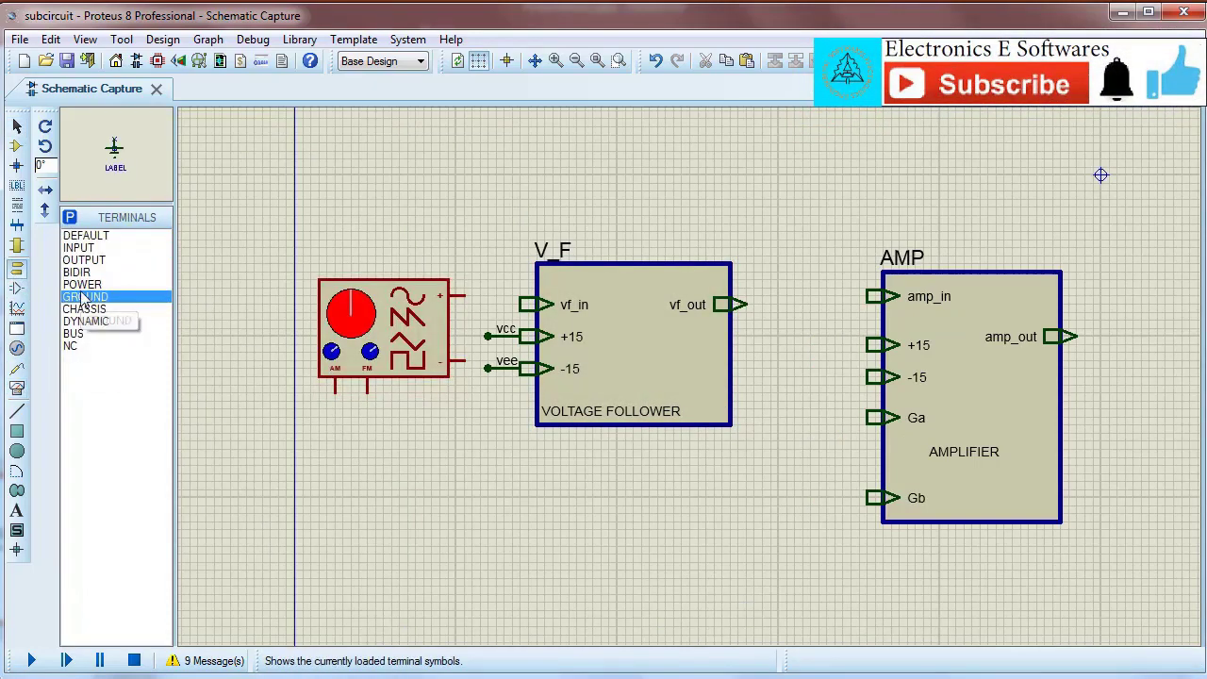
click(463, 475)
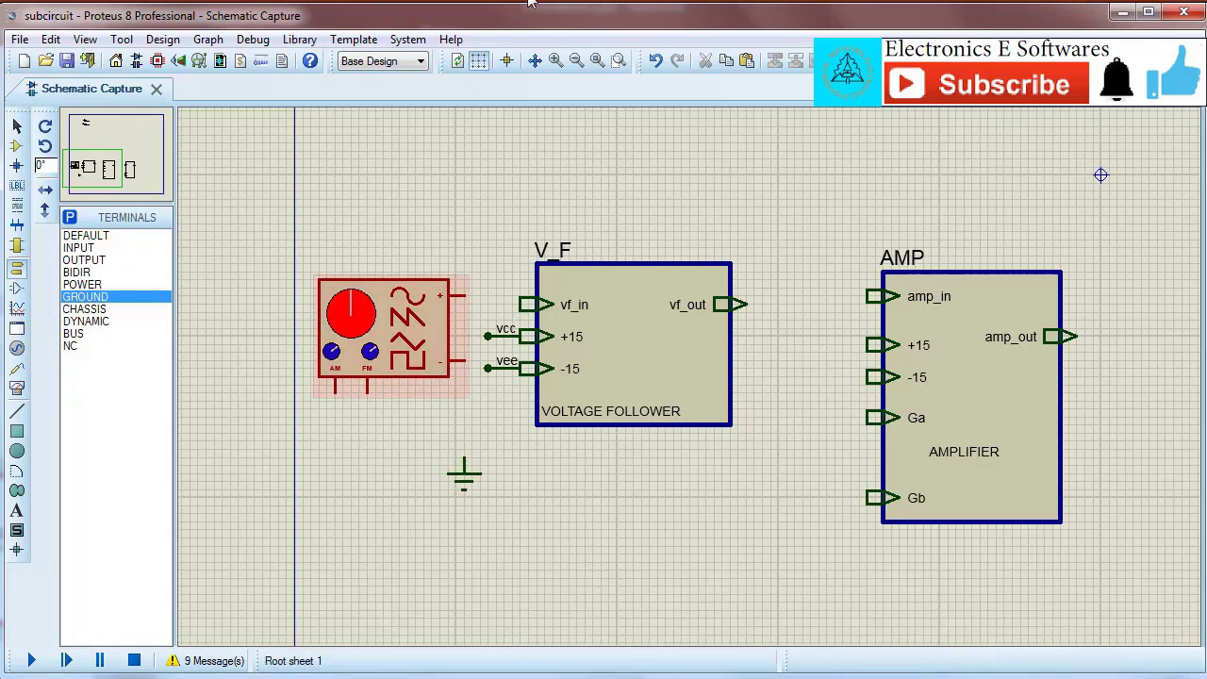
- Wire the signal generator's + output to the VOLTAGE FOLLOWER's vf_in pin and its - output to the ground terminal
click(465, 295)
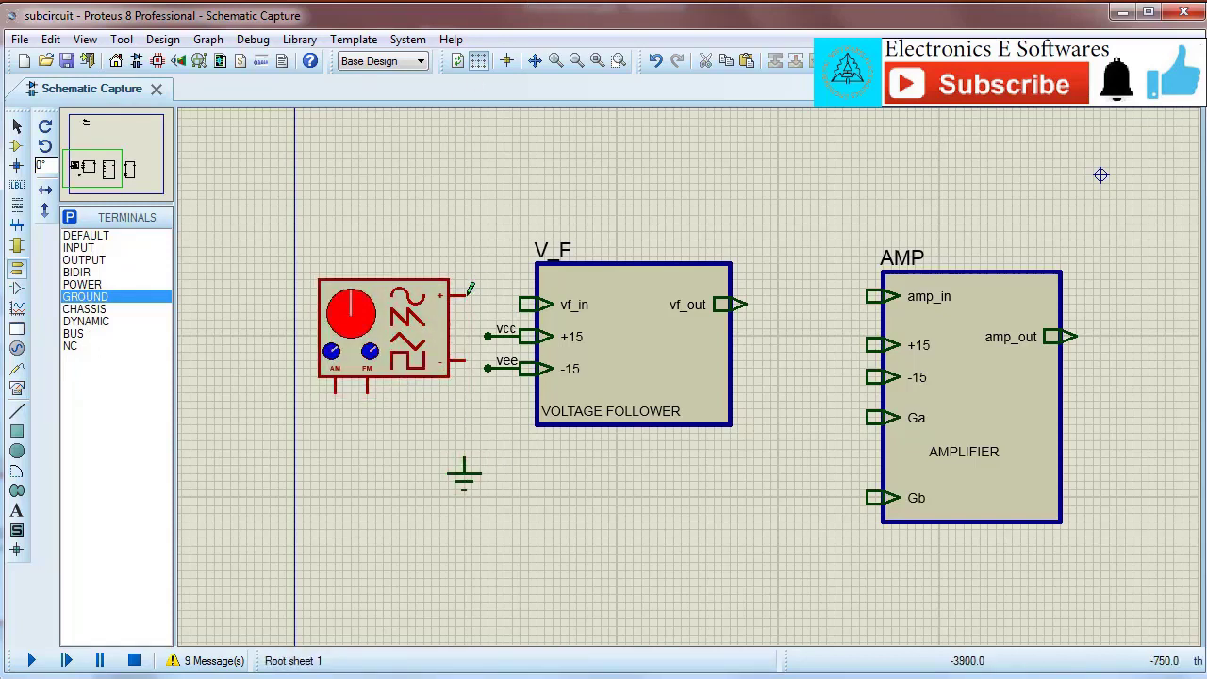
click(519, 303)
click(469, 362)
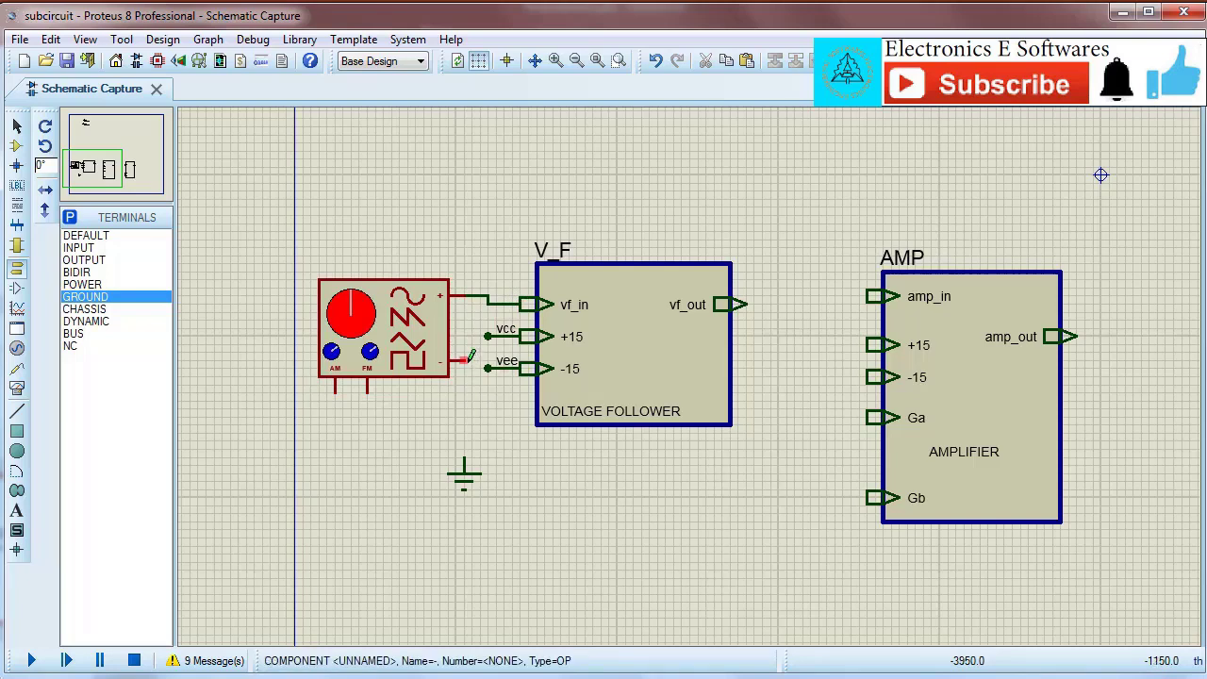
click(464, 472)
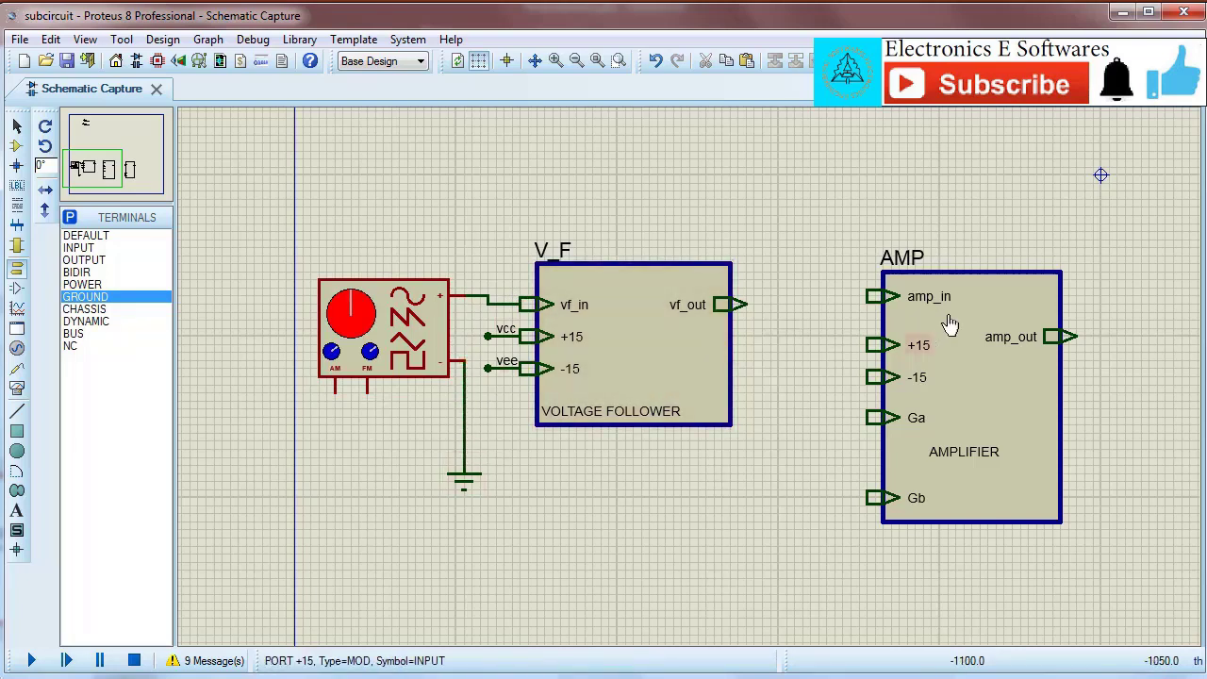
- Wire vf_out to amp_in and add short open-ended wires to the AMPLIFIER block's +15 and -15 pins
click(745, 304)
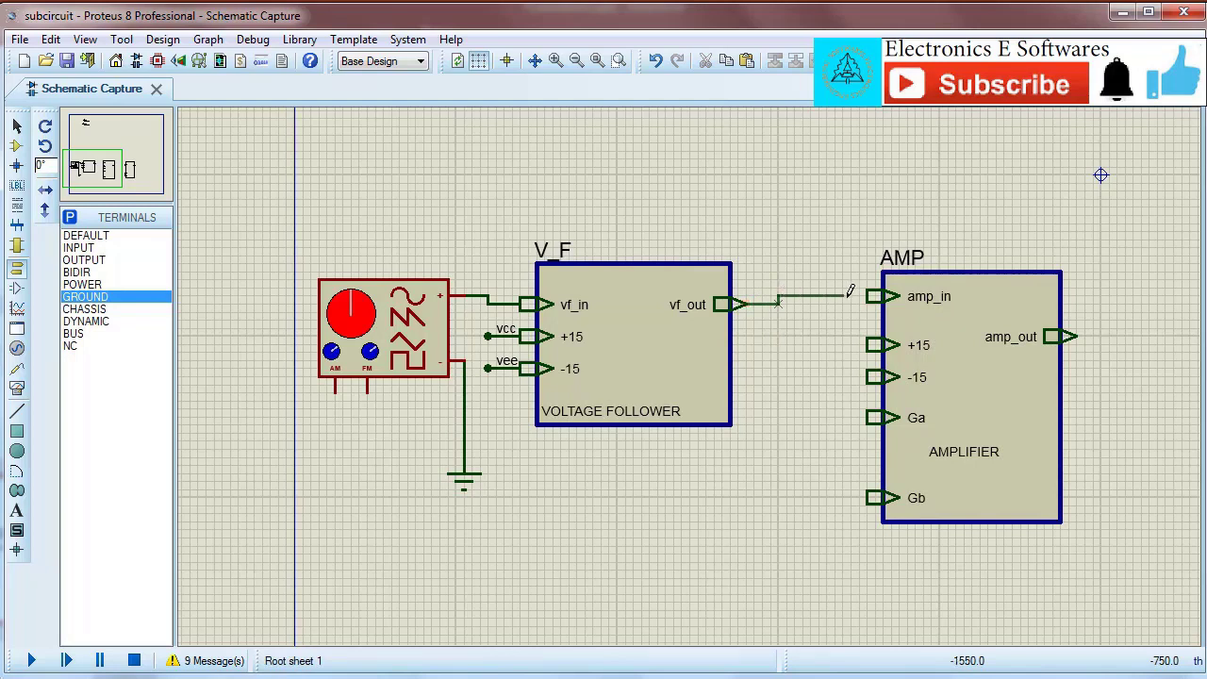
click(870, 297)
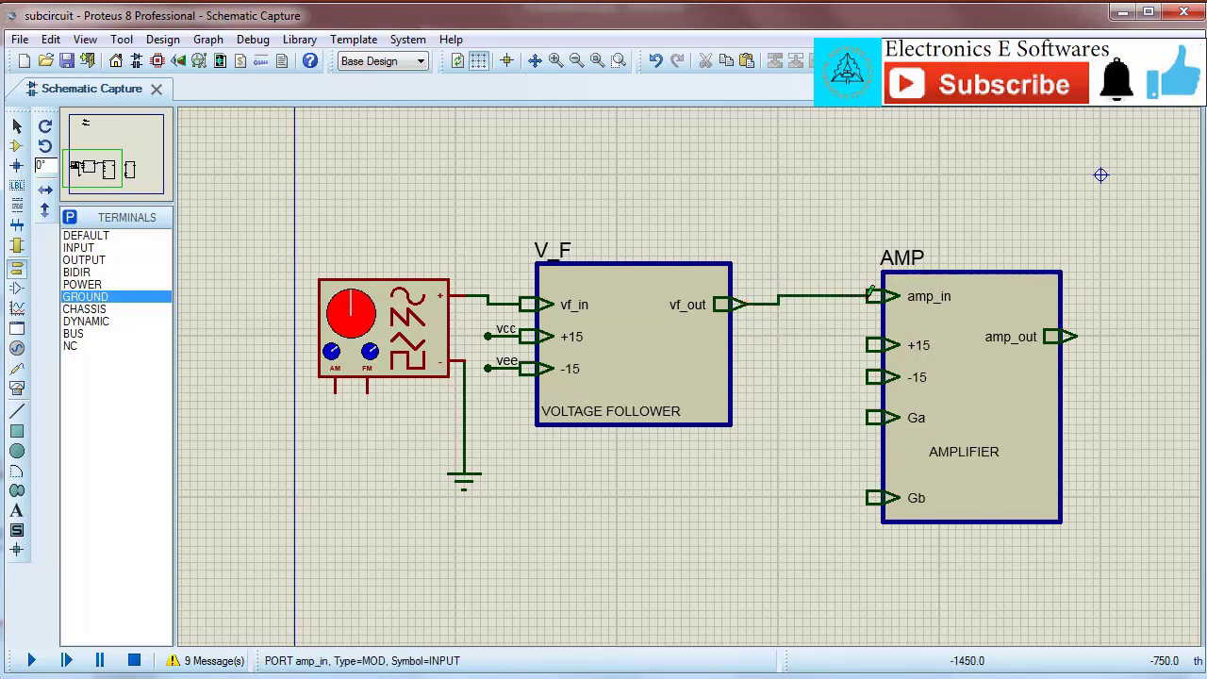
click(865, 343)
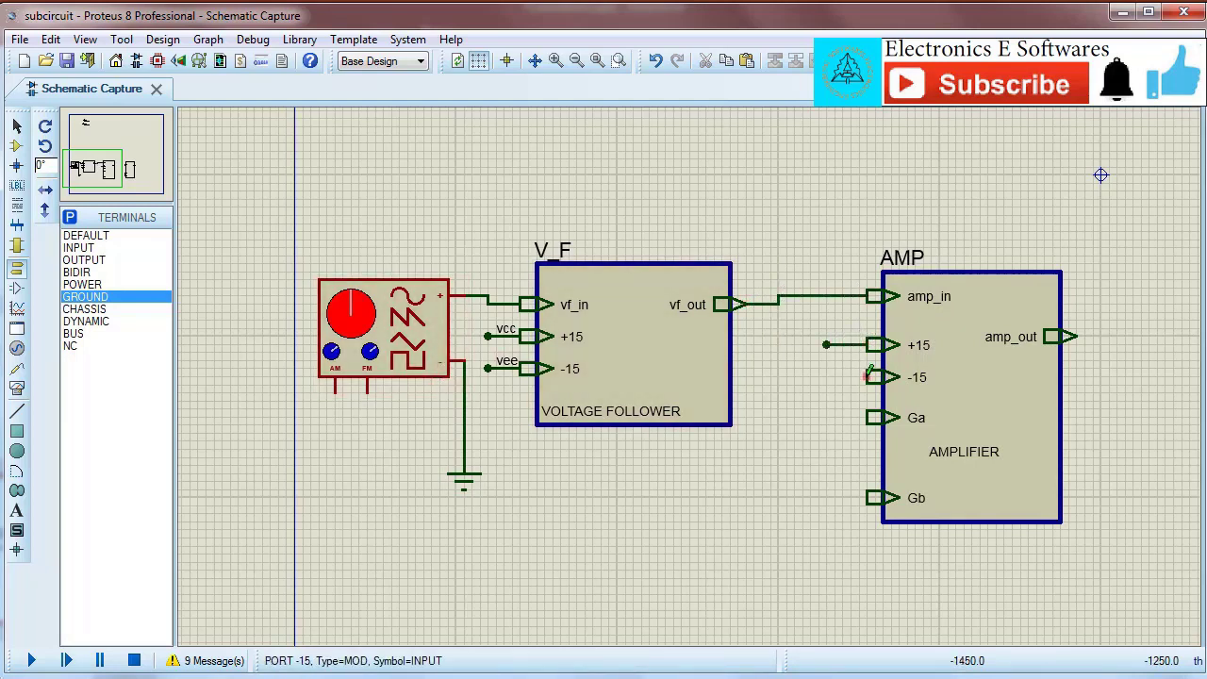
click(868, 376)
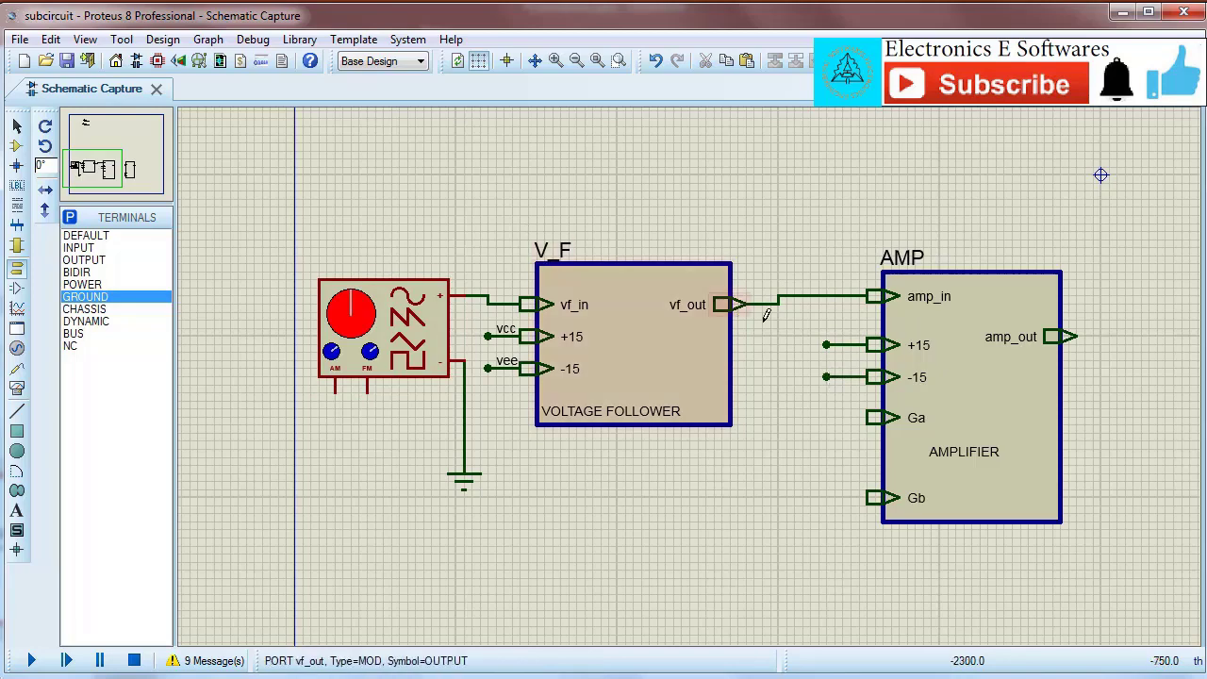
- Label the AMPLIFIER block's +15 wire vcc and its -15 wire vee
click(17, 187)
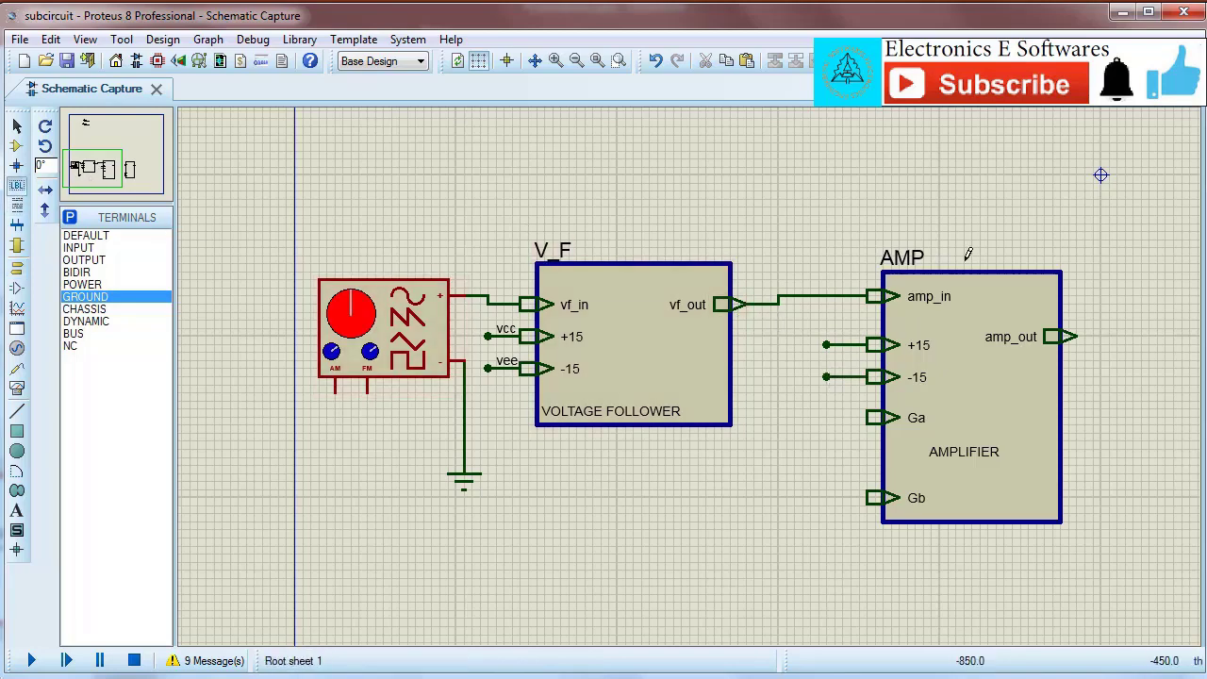
click(841, 344)
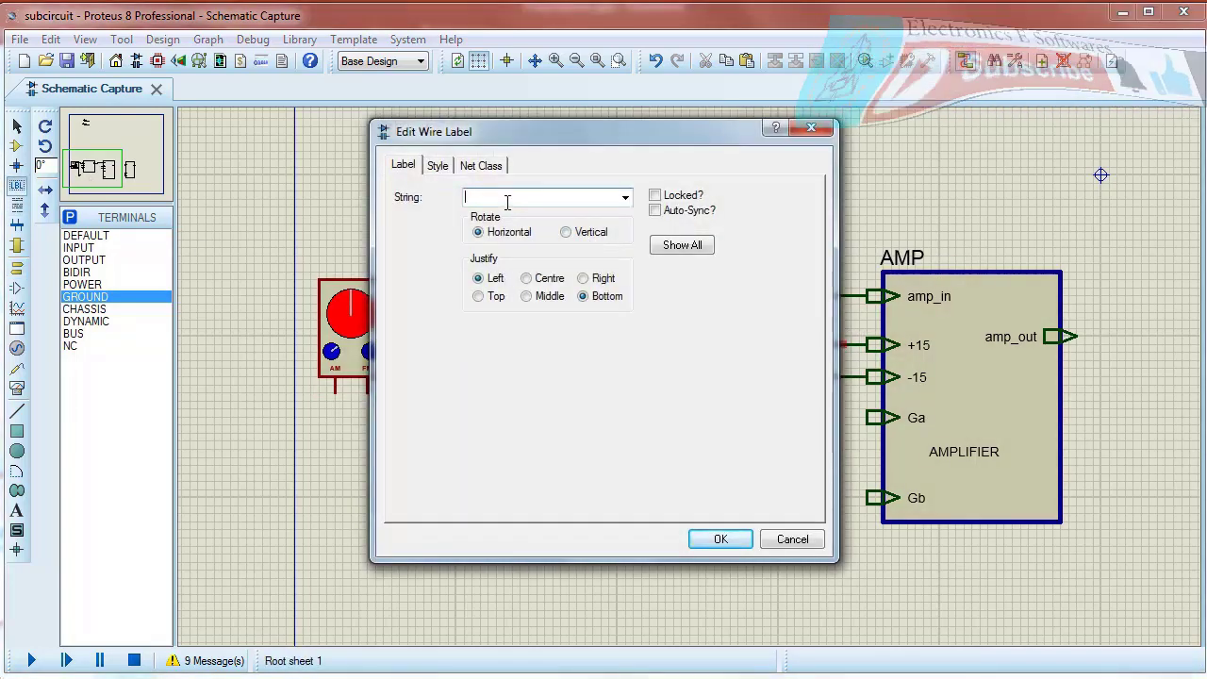
text(vcc)
key(Return)
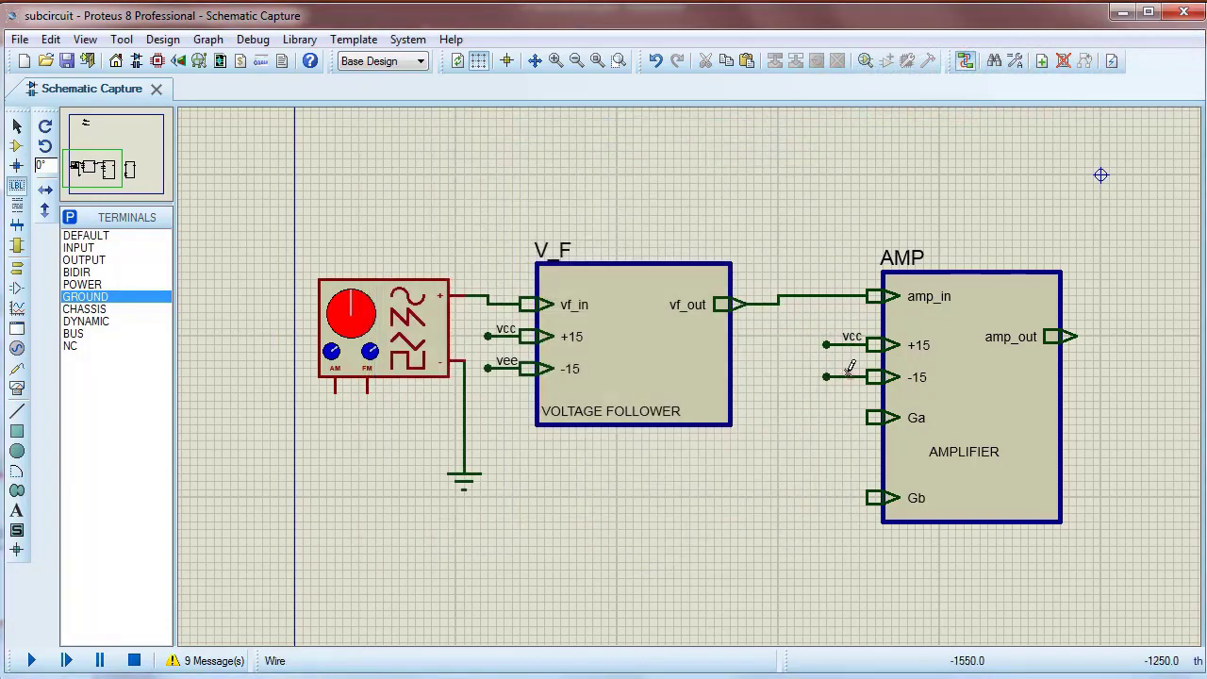
click(844, 374)
text(vee)
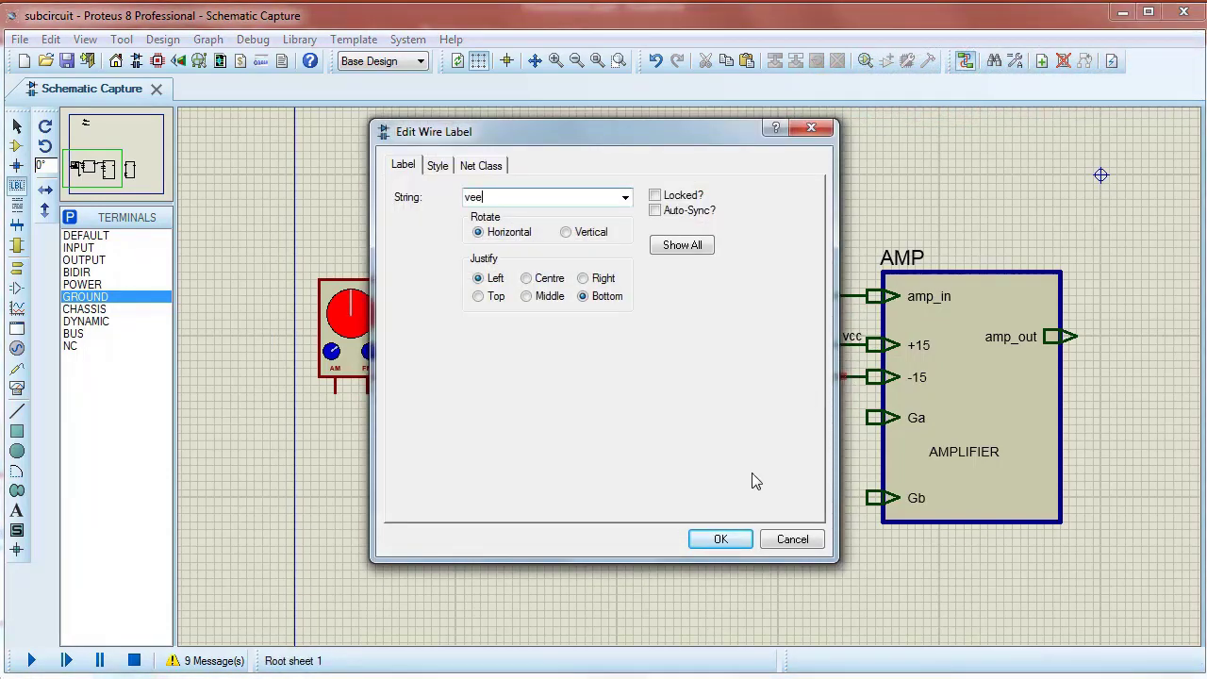
click(720, 539)
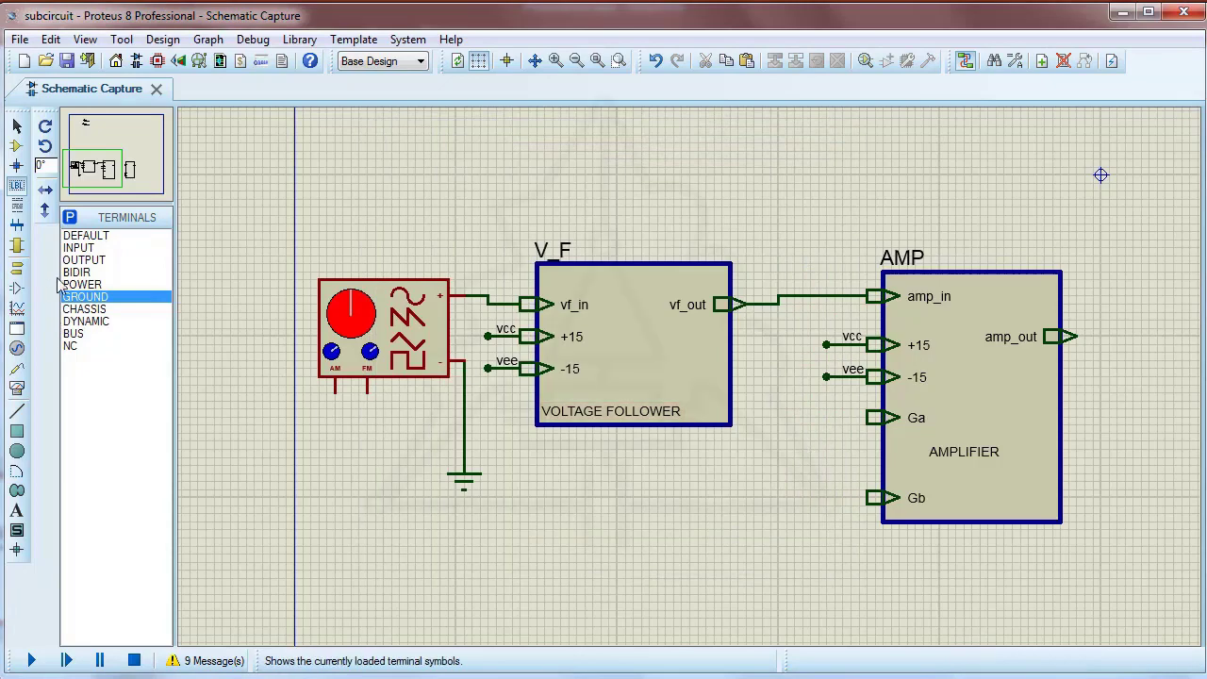
- Connect a new MINRES120R resistor between the AMPLIFIER block's Ga and Gb pins and set its value to 2k
click(16, 145)
click(94, 247)
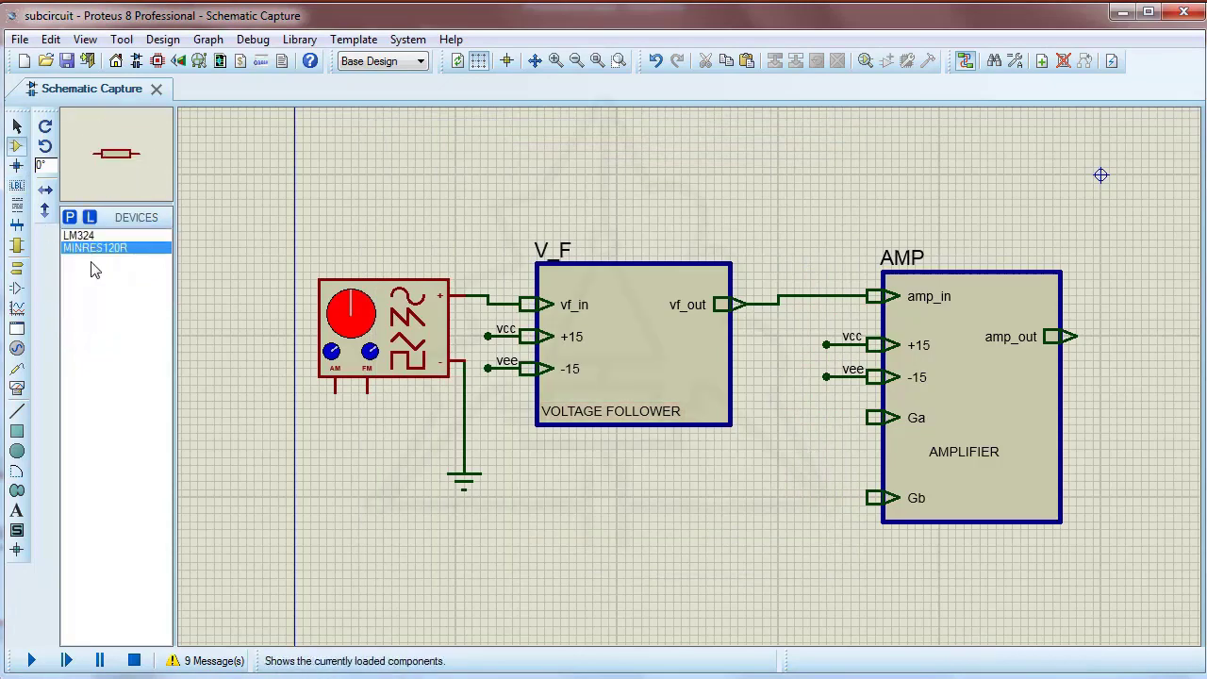
click(794, 449)
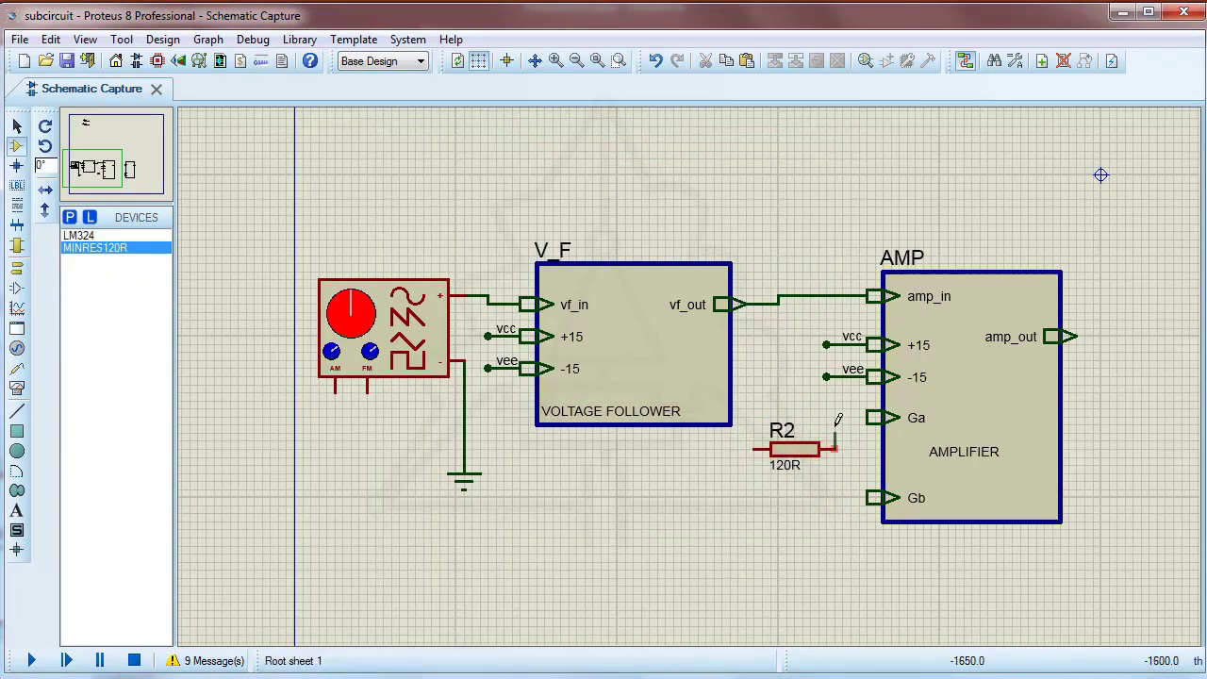
click(863, 417)
click(755, 449)
click(866, 497)
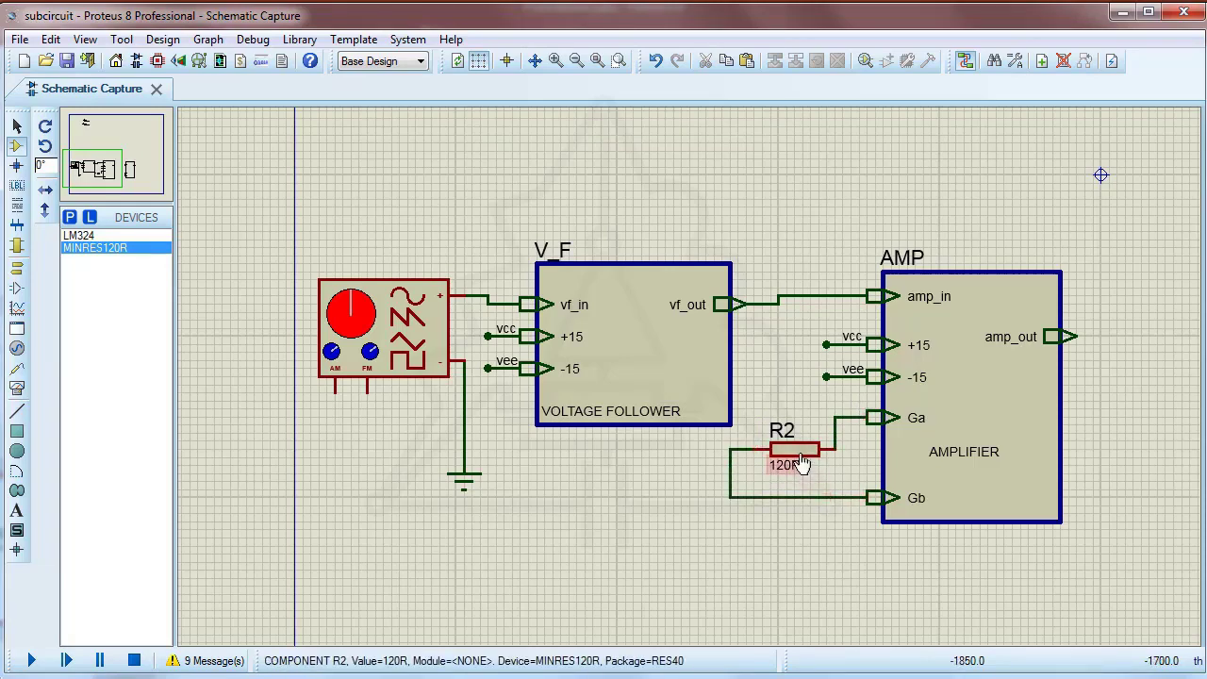
double_click(799, 463)
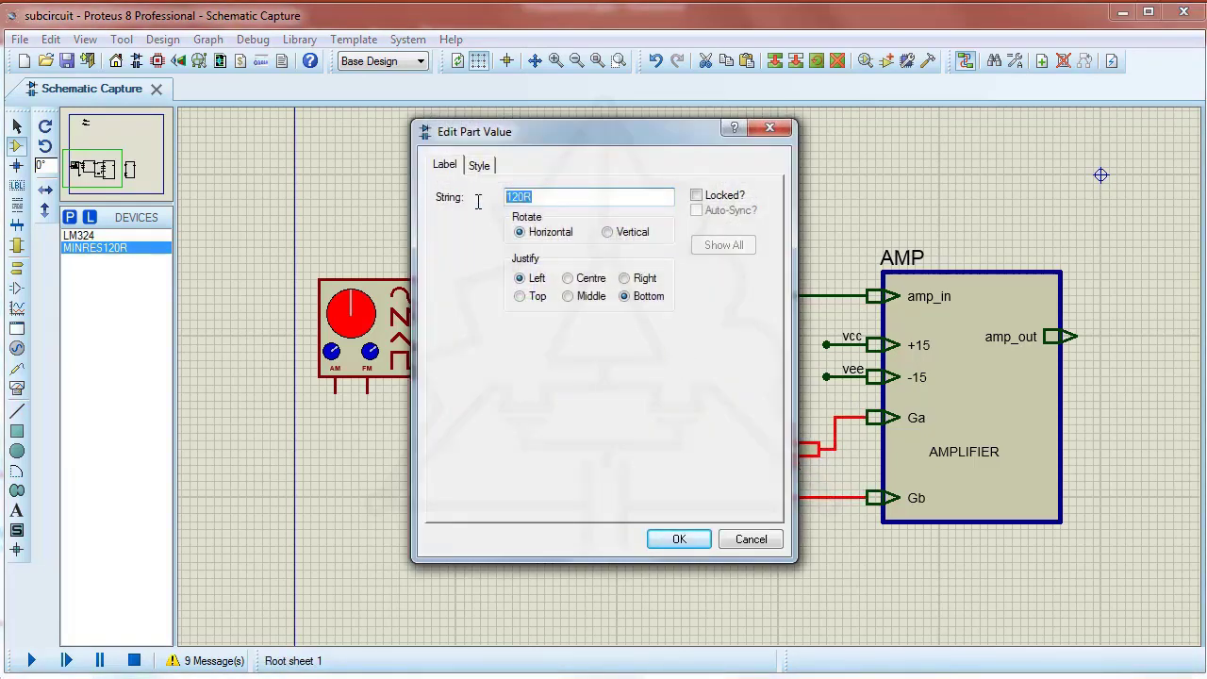
click(653, 547)
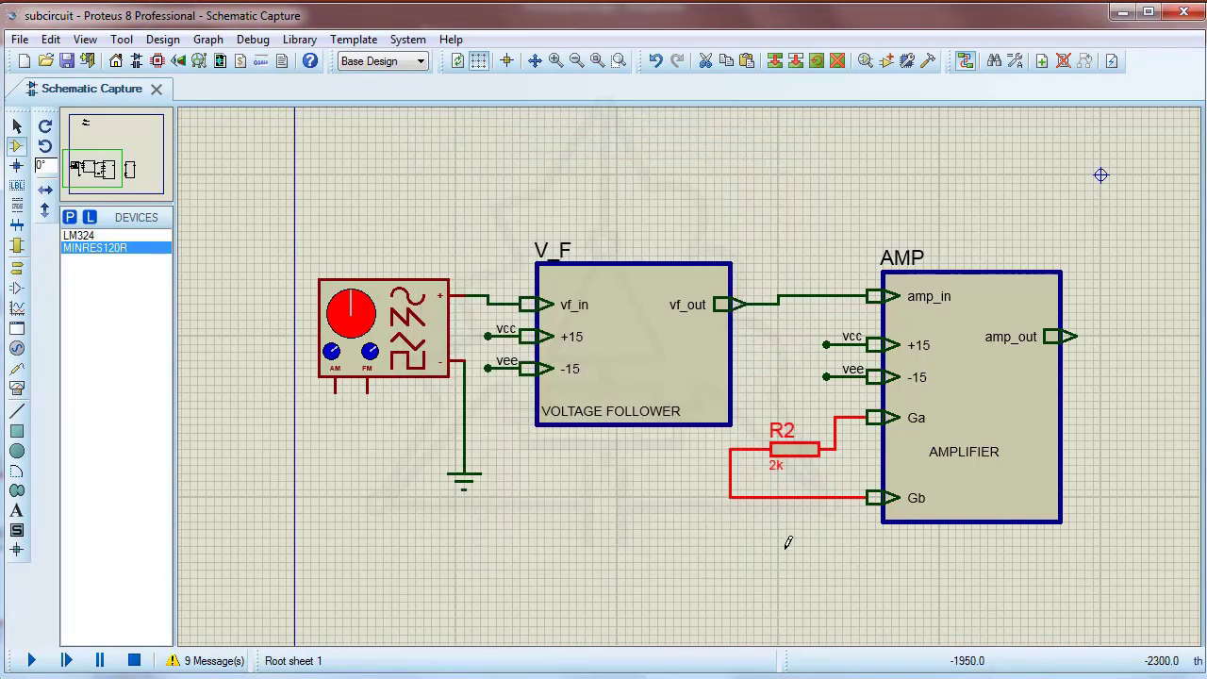
- Wire amp_out to ph_in and add short open-ended wires to the PH block's +15 and -15 pins
scroll(1113, 416, down, 2)
scroll(1066, 427, up, 2)
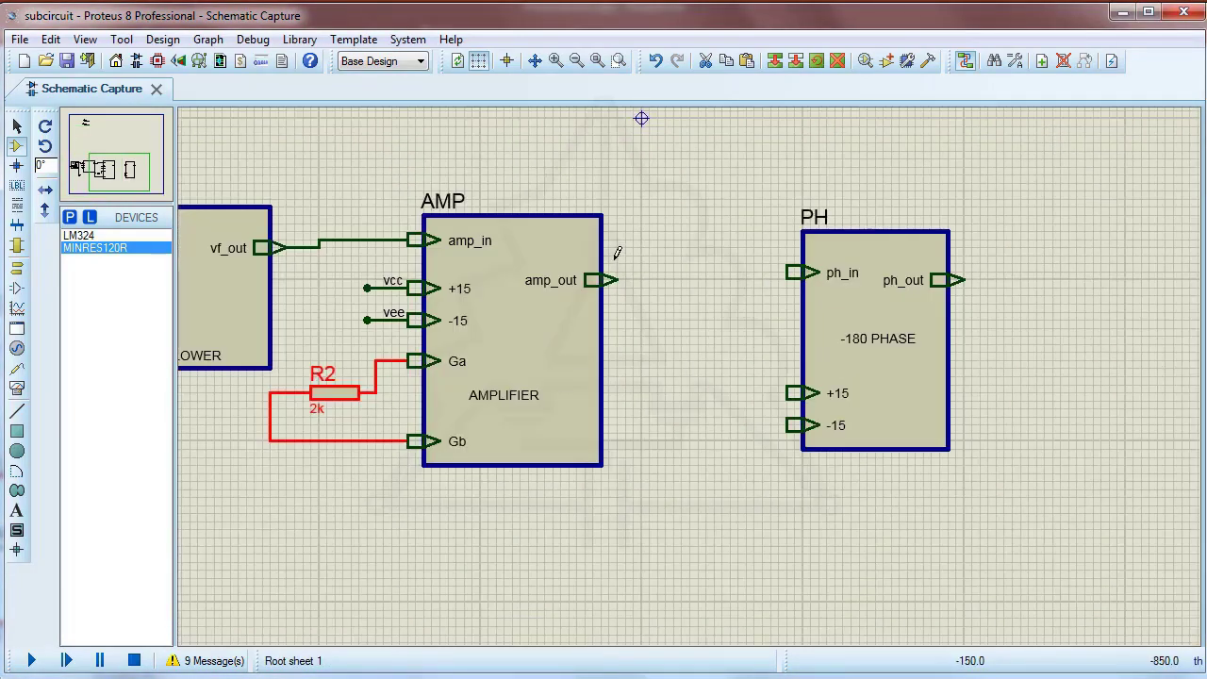
click(615, 280)
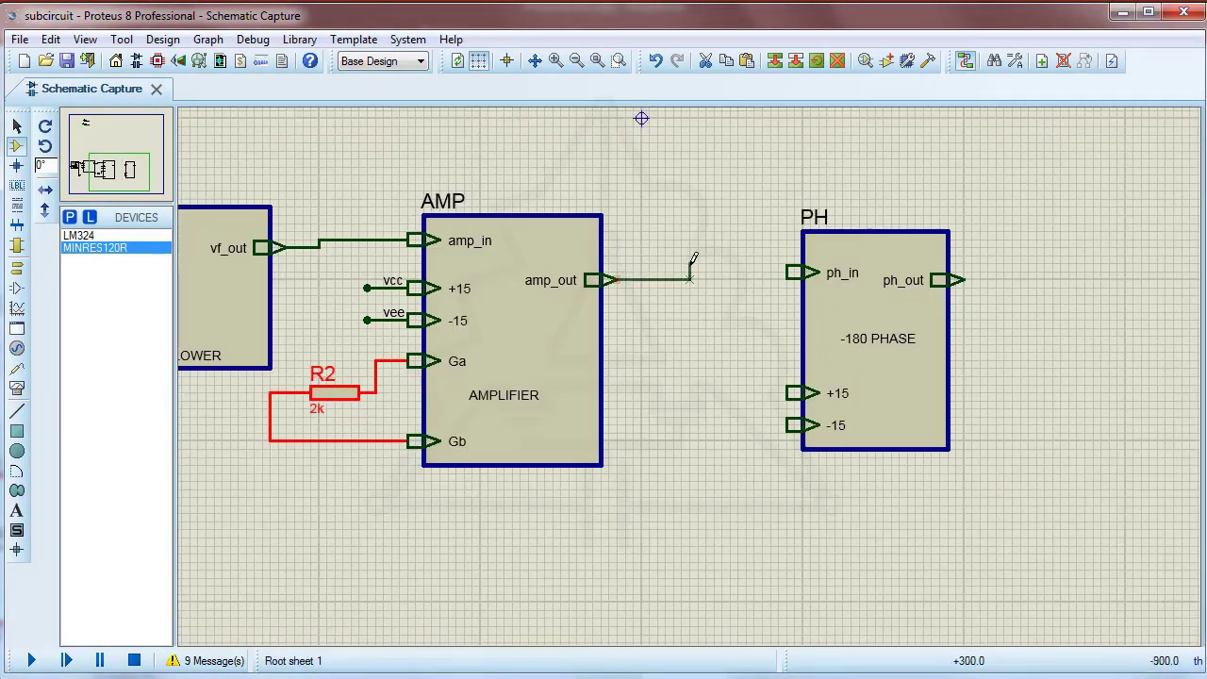
click(786, 272)
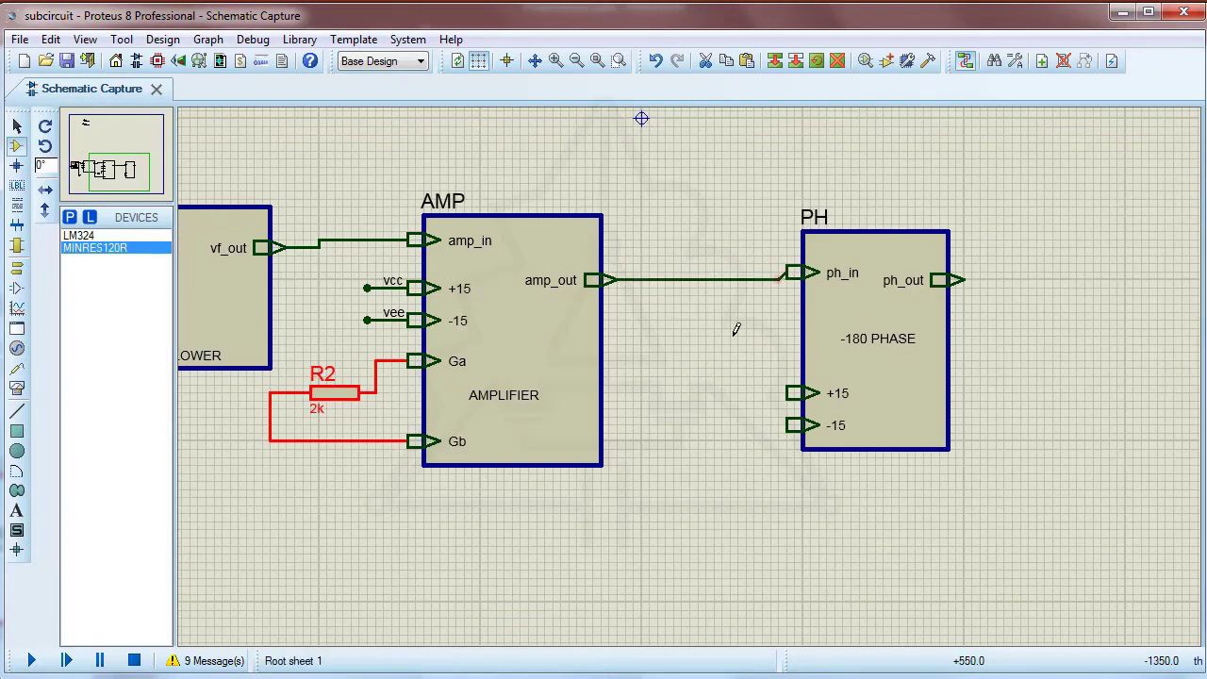
click(788, 393)
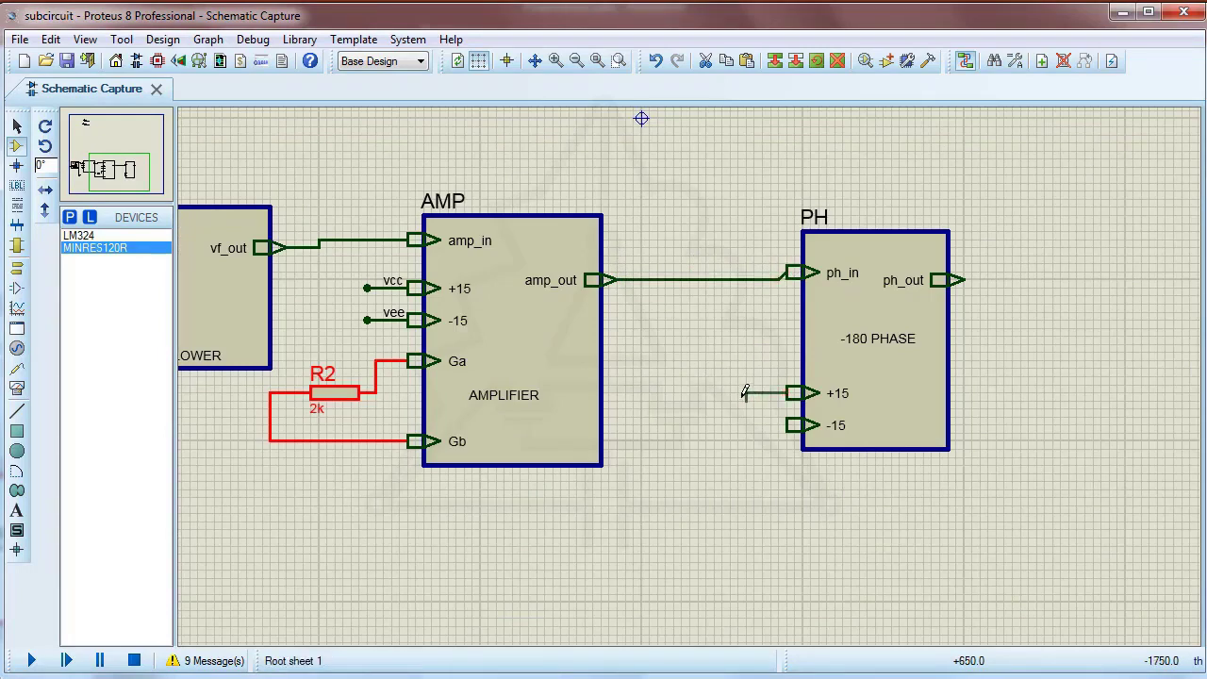
click(788, 424)
double_click(738, 424)
- Label the PH block's +15 wire vcc and its -15 wire vee
click(16, 185)
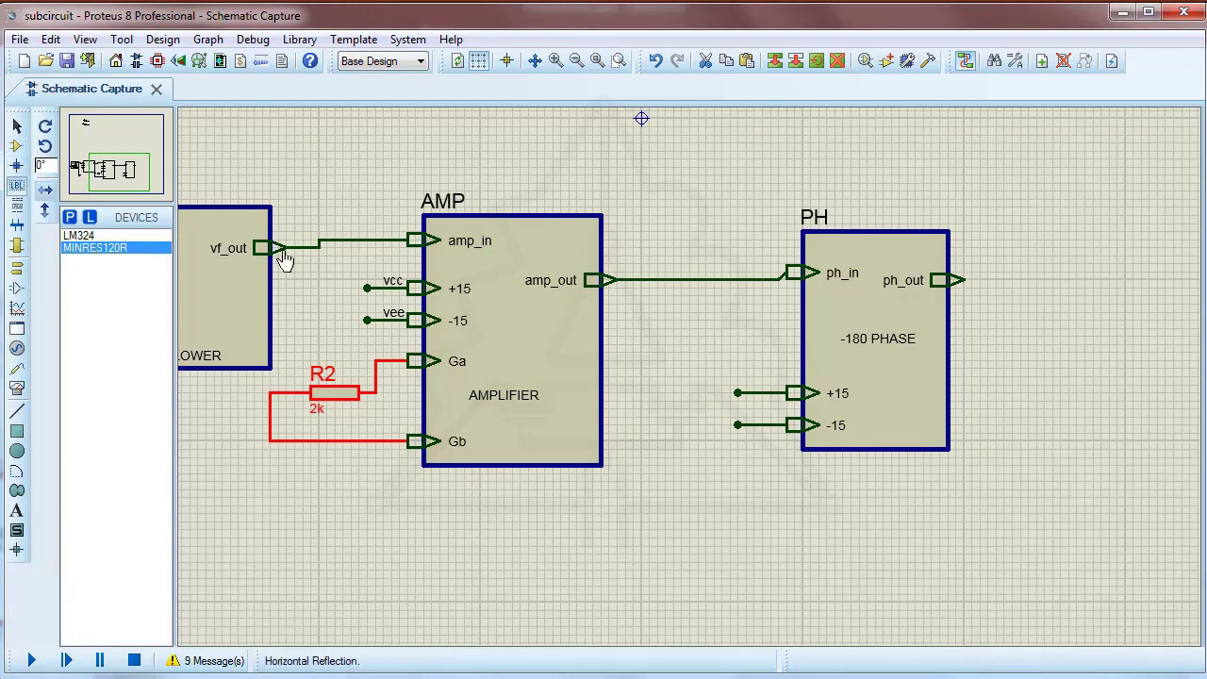
click(752, 392)
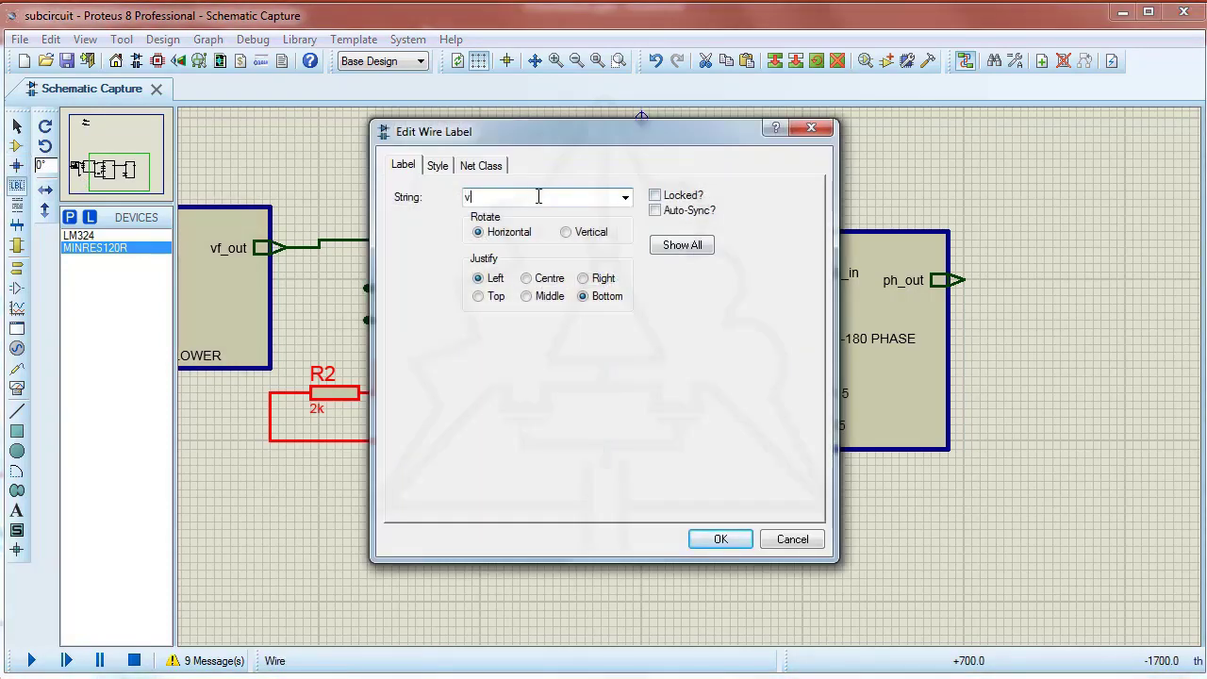
text(vcc)
click(721, 538)
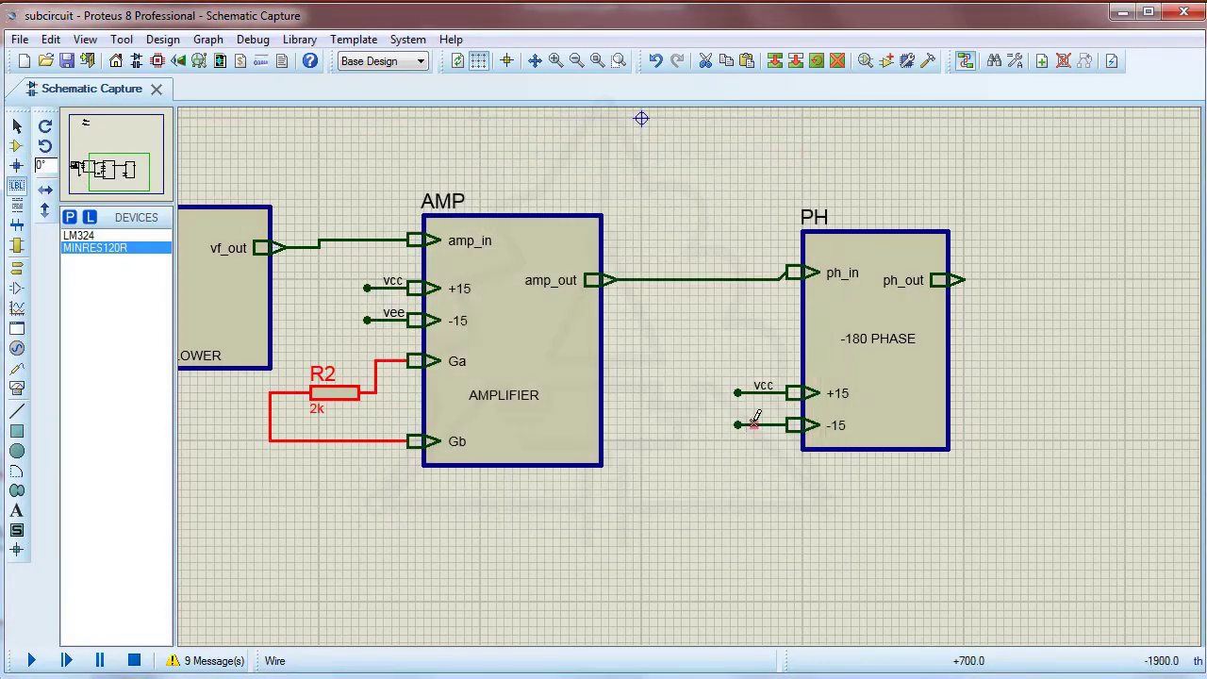
click(752, 423)
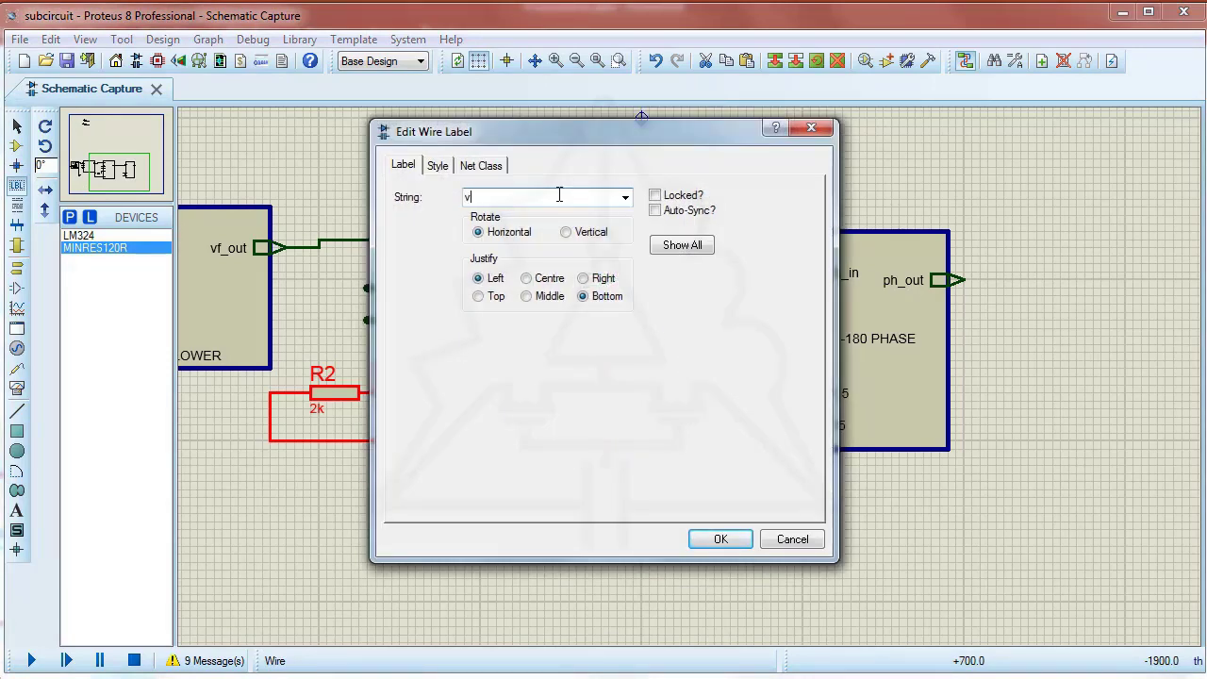
text(vee)
click(719, 538)
- Place an oscilloscope on the output side of the PH block
scroll(499, 439, down, 2)
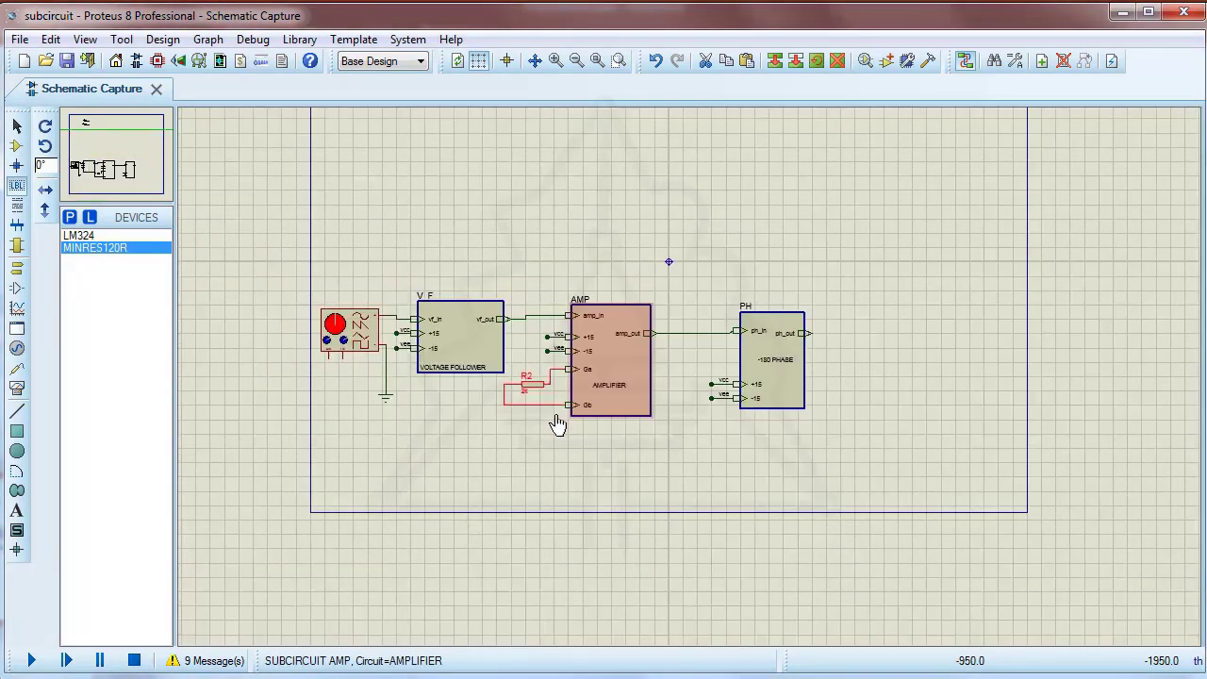
click(16, 388)
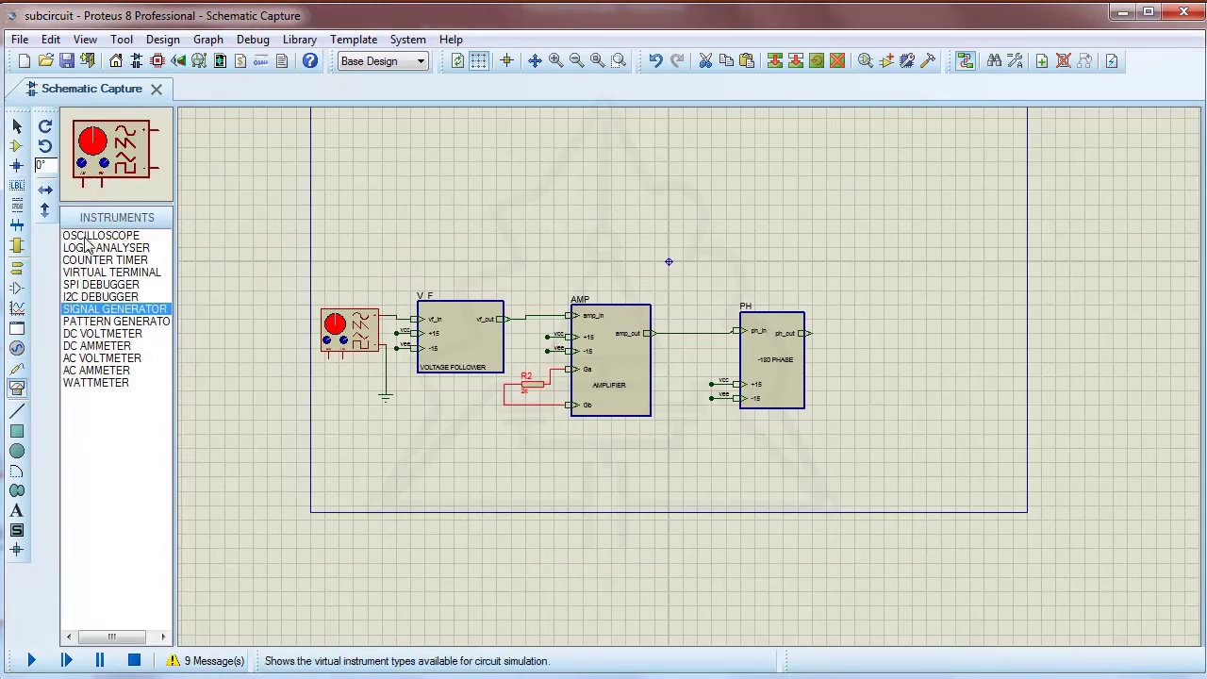
click(101, 234)
click(902, 348)
click(902, 348)
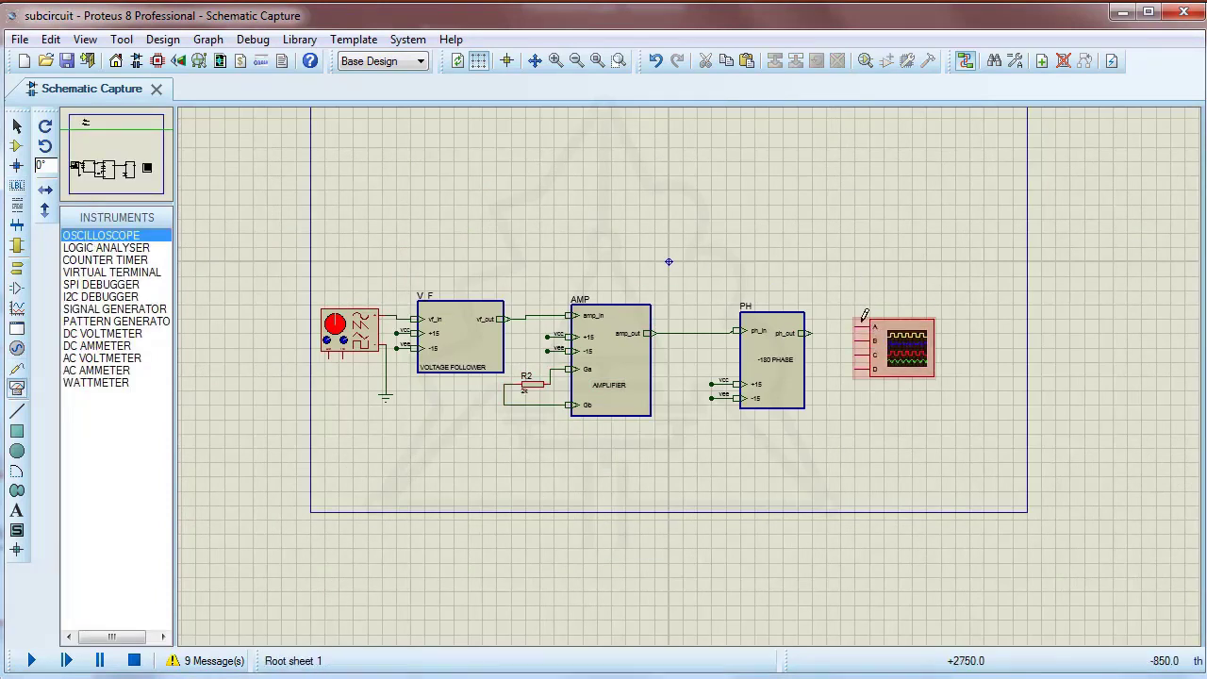
- Wire oscilloscope channel A to the signal generator's + output wire and channel B to the vf_out wire
click(856, 326)
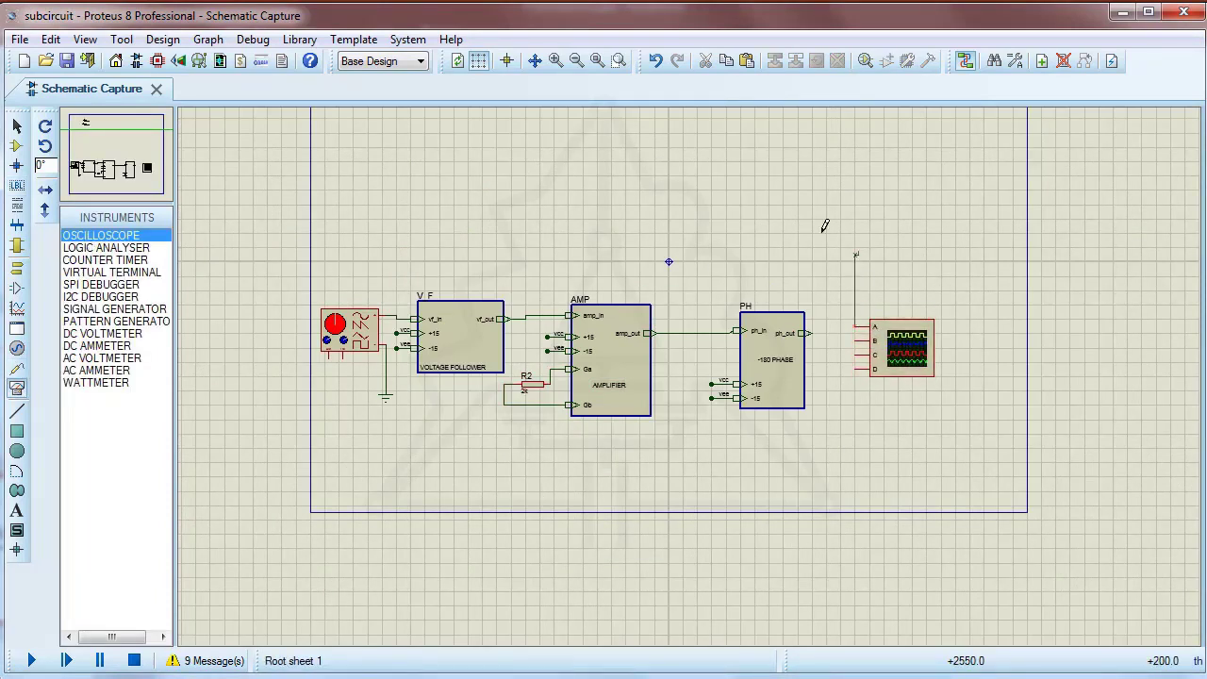
click(388, 314)
click(854, 340)
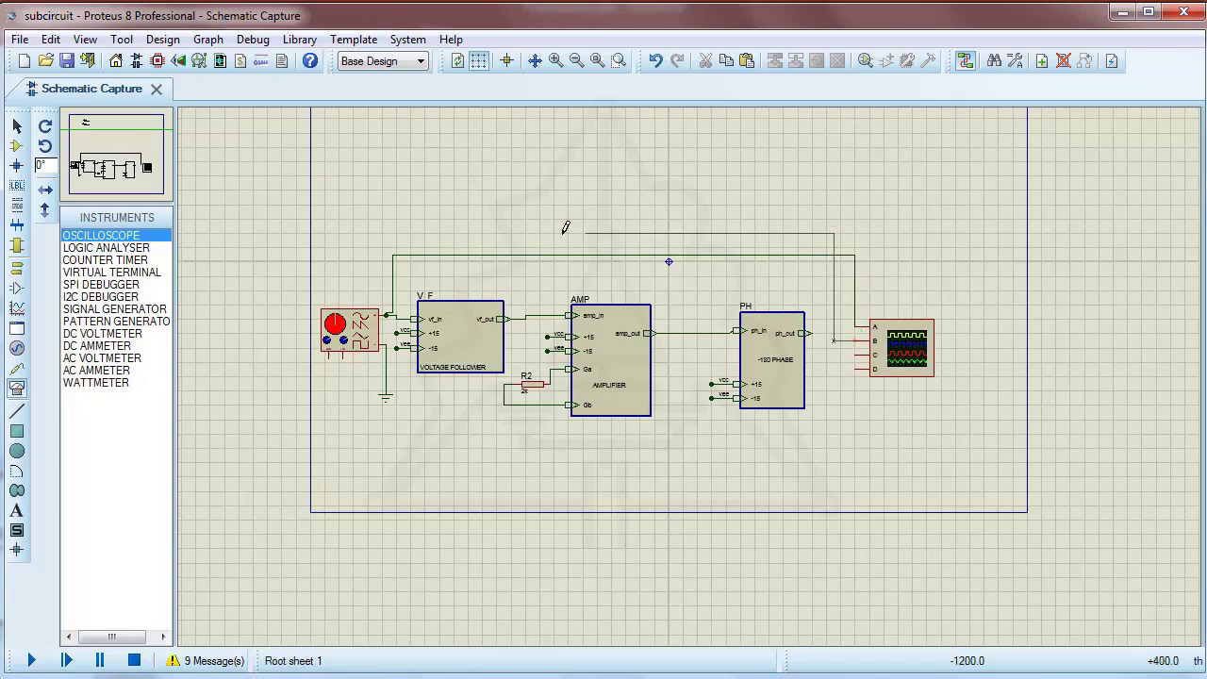
click(535, 314)
- Move the oscilloscope farther from the PH block and wire channel C to the amp_out wire and channel D to ph_out
drag(870, 372, 934, 371)
click(829, 292)
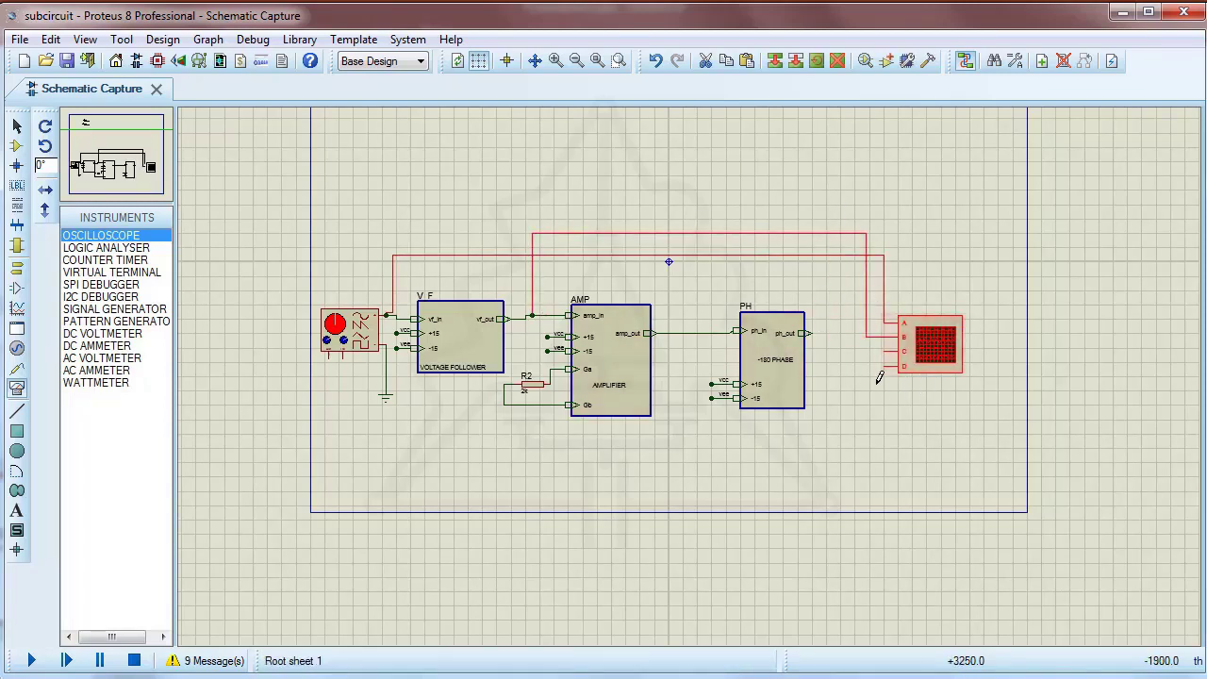
click(885, 350)
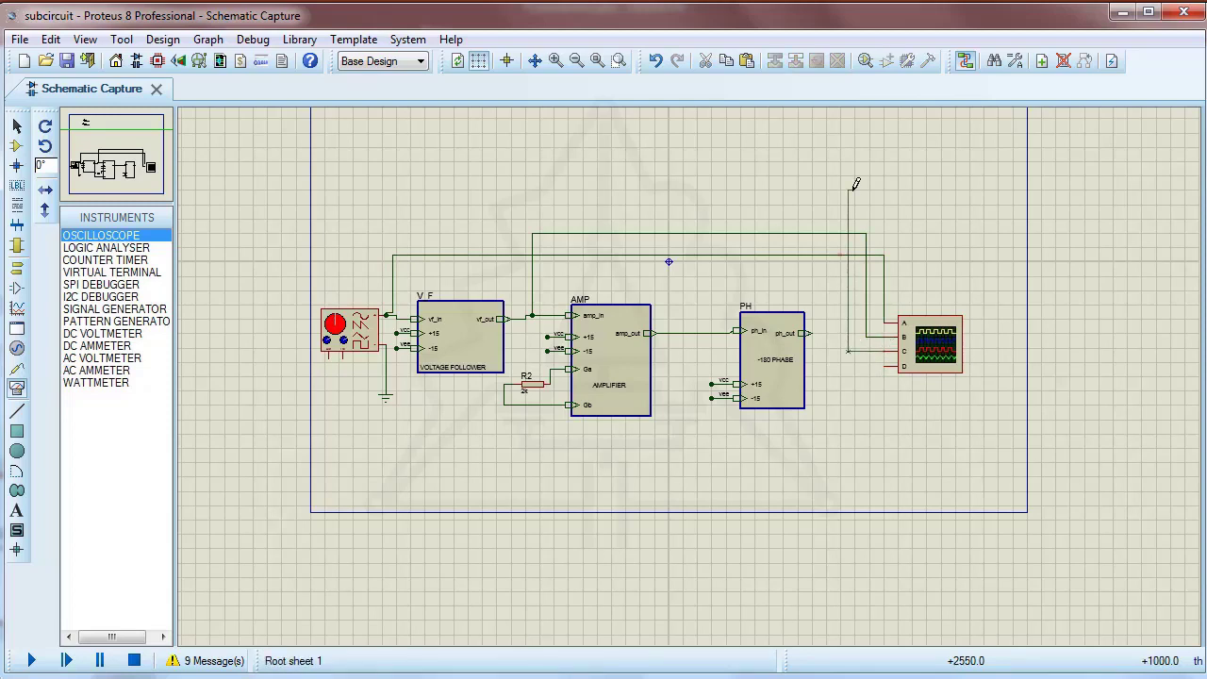
click(690, 333)
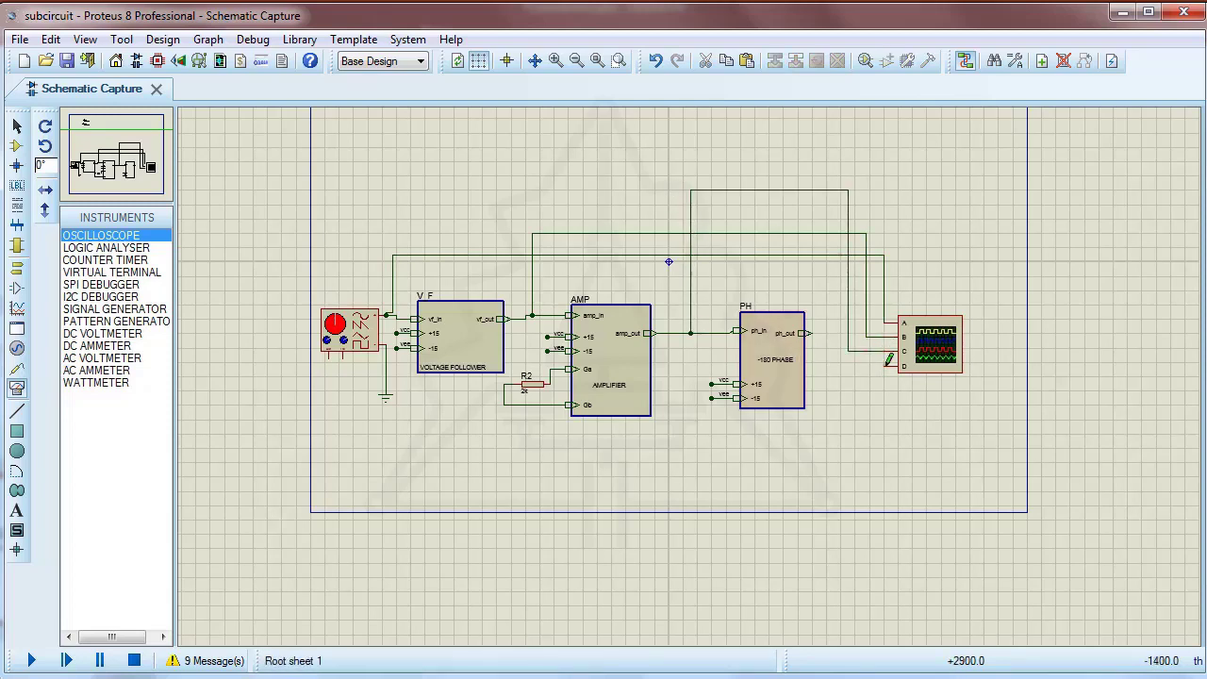
click(812, 333)
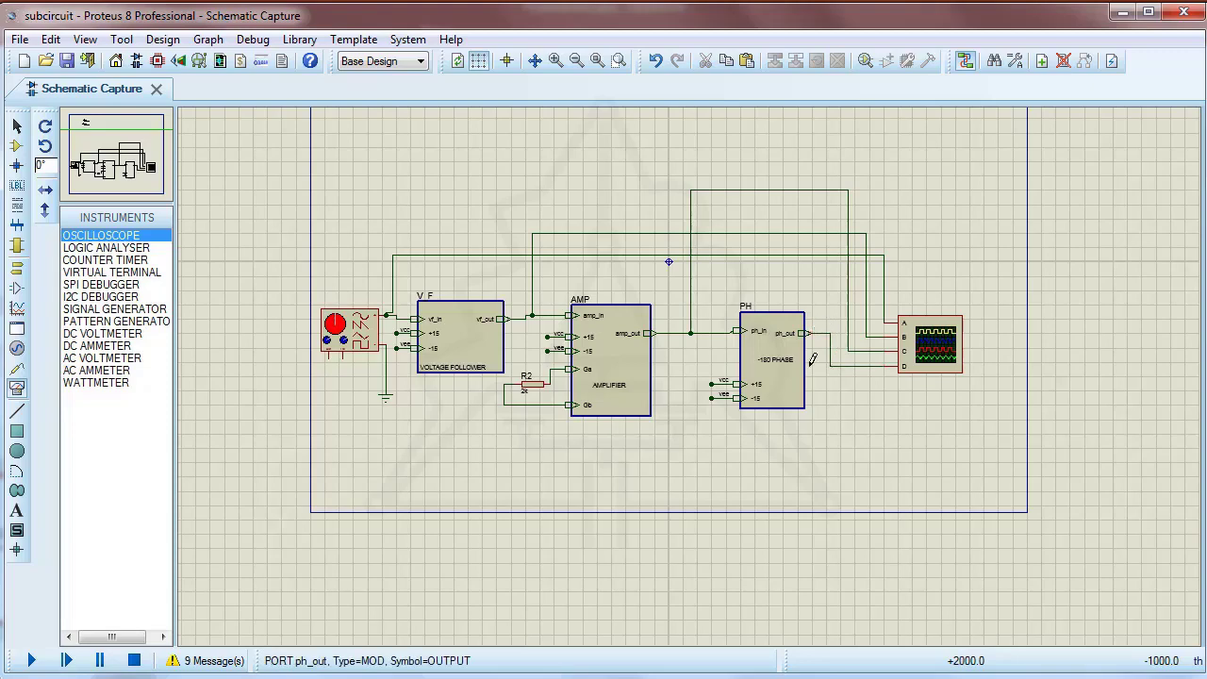
scroll(804, 371, up, 1)
scroll(471, 391, down, 1)
scroll(488, 336, up, 1)
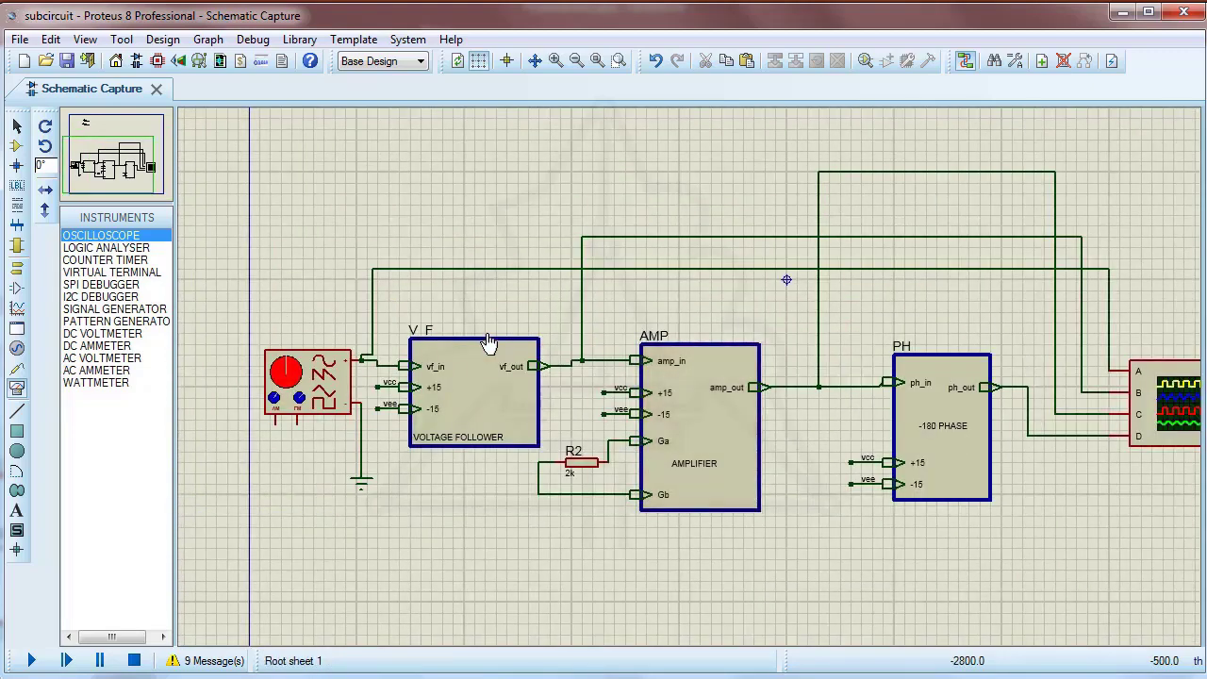
- Run the simulation and set the signal generator to a 1.00 kHz sine wave with a 10.0 mV amplitude
click(31, 660)
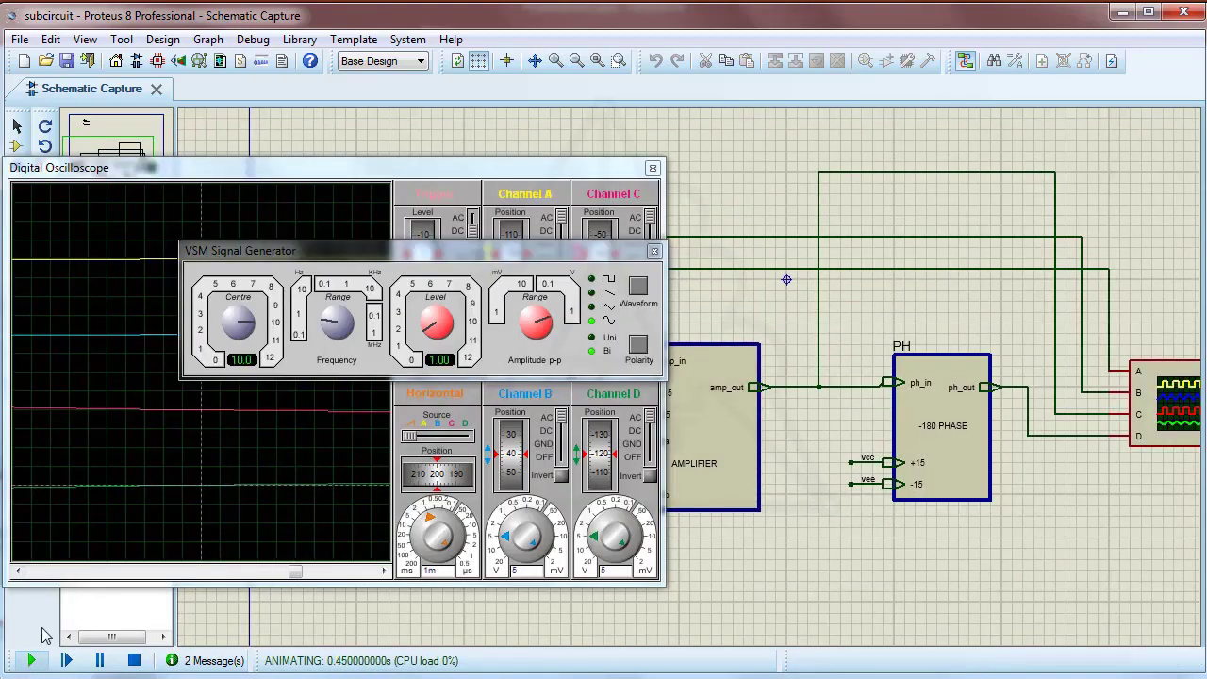
drag(396, 170, 845, 176)
drag(355, 251, 236, 129)
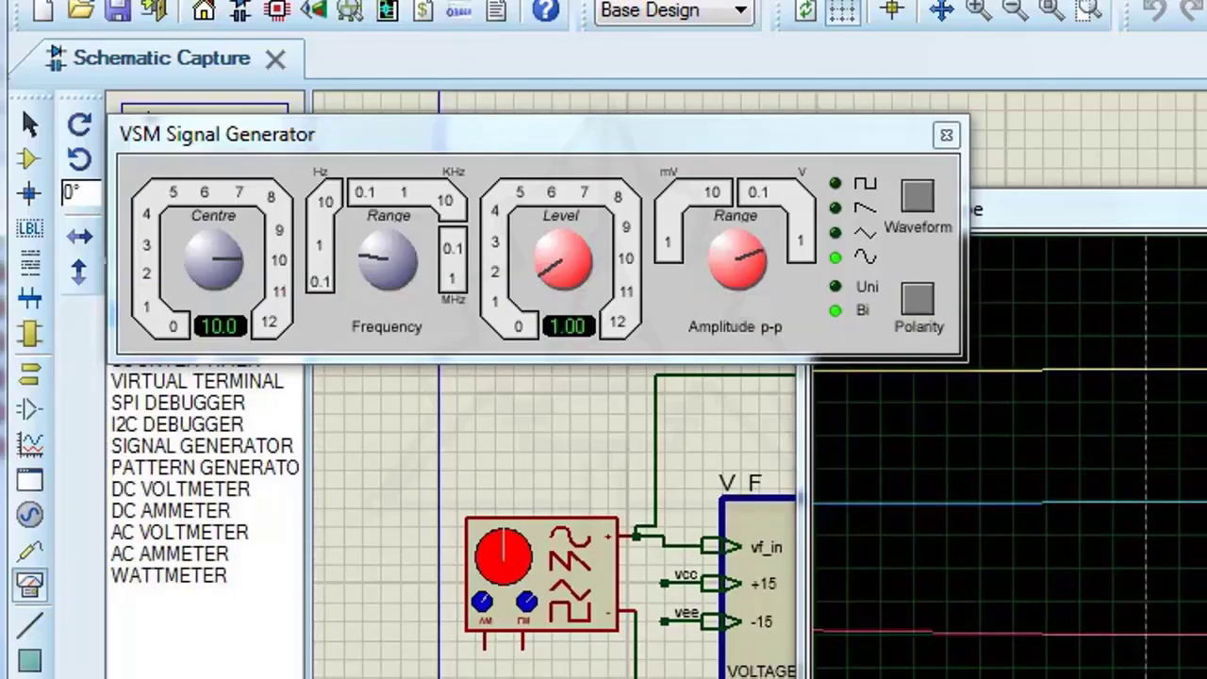
click(382, 247)
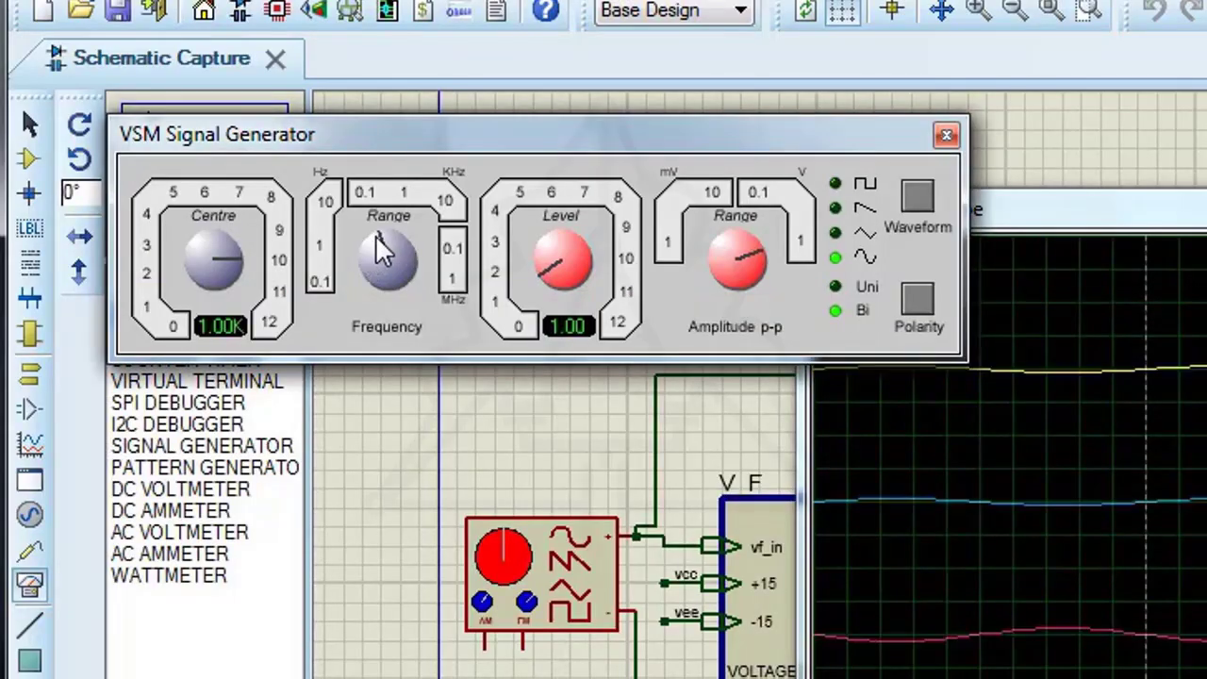
click(744, 261)
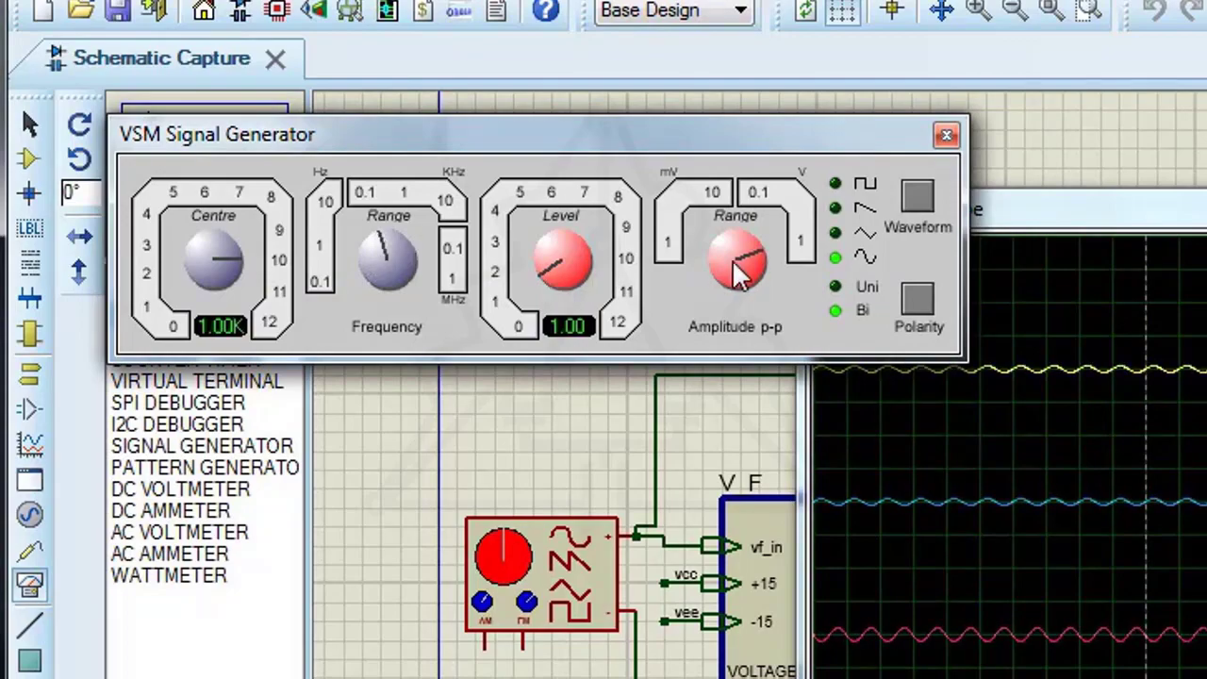
click(744, 247)
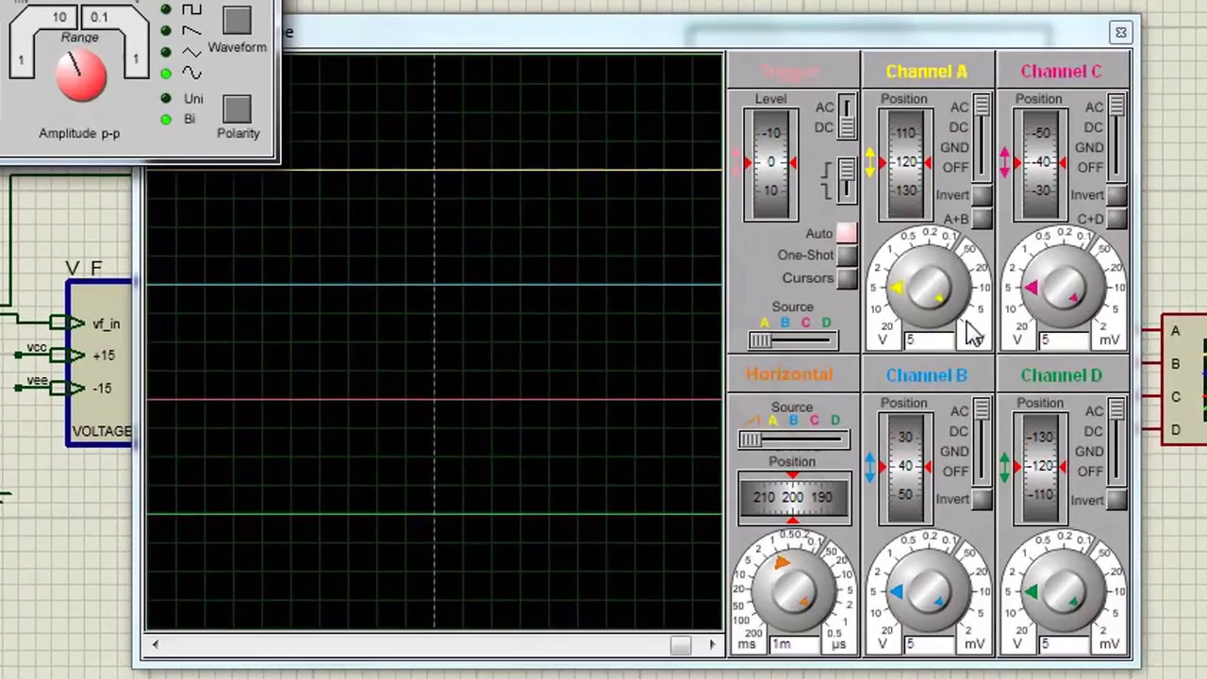
- Set oscilloscope channels A to D to 5 mV per division and the timebase to 0.2 ms, then stop the simulation
click(1008, 362)
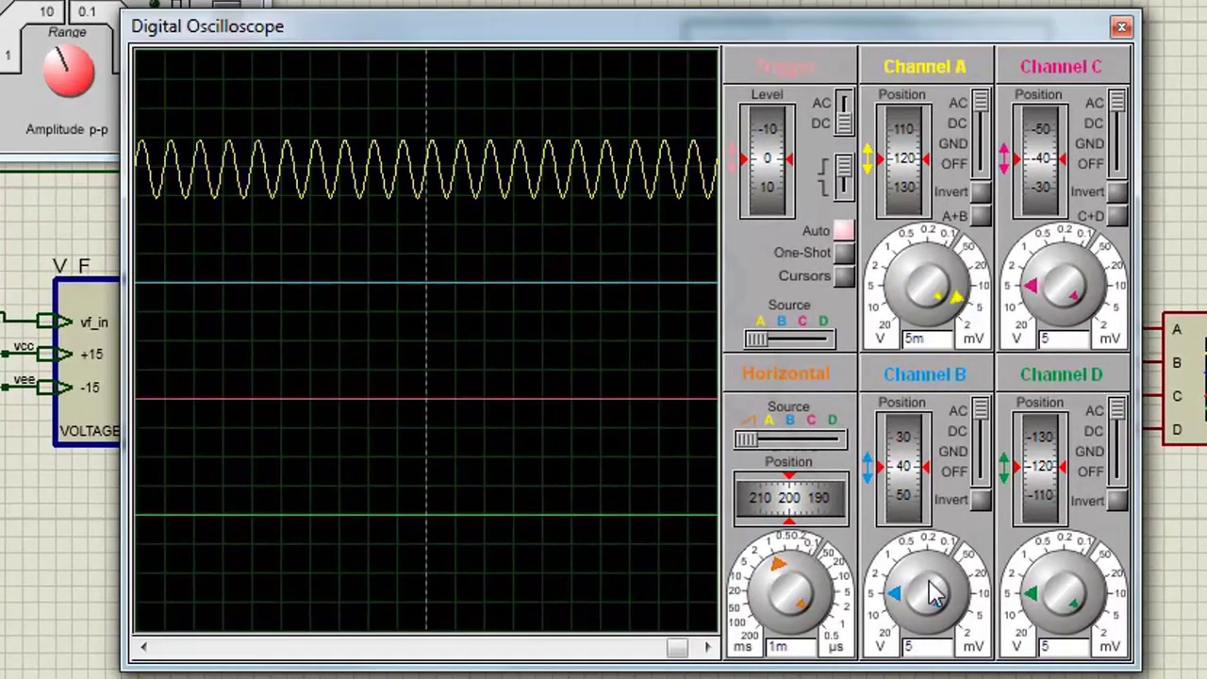
click(967, 621)
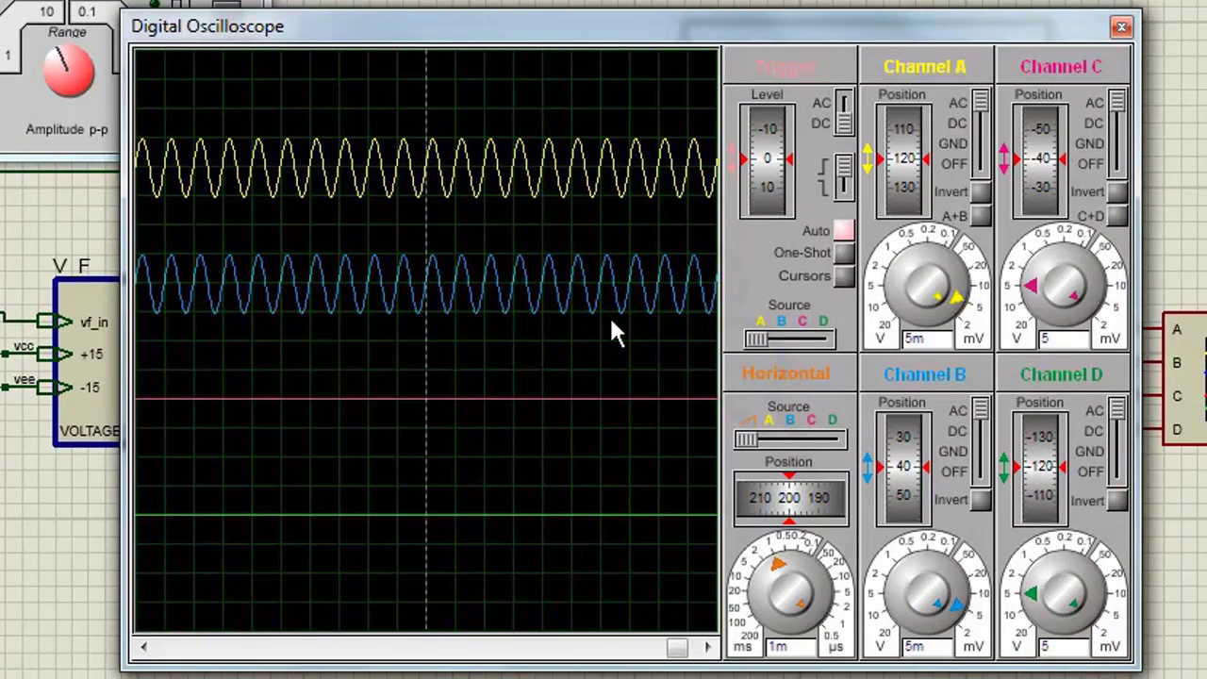
scroll(609, 315, up, 1)
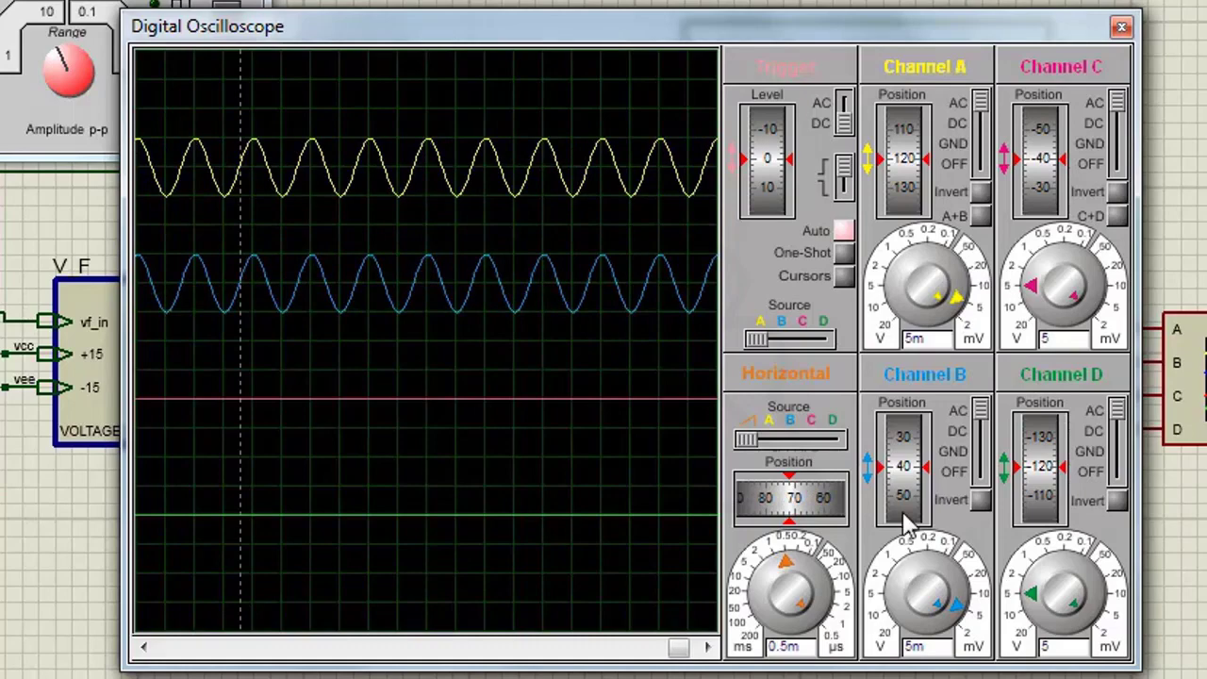
click(1120, 317)
click(1112, 611)
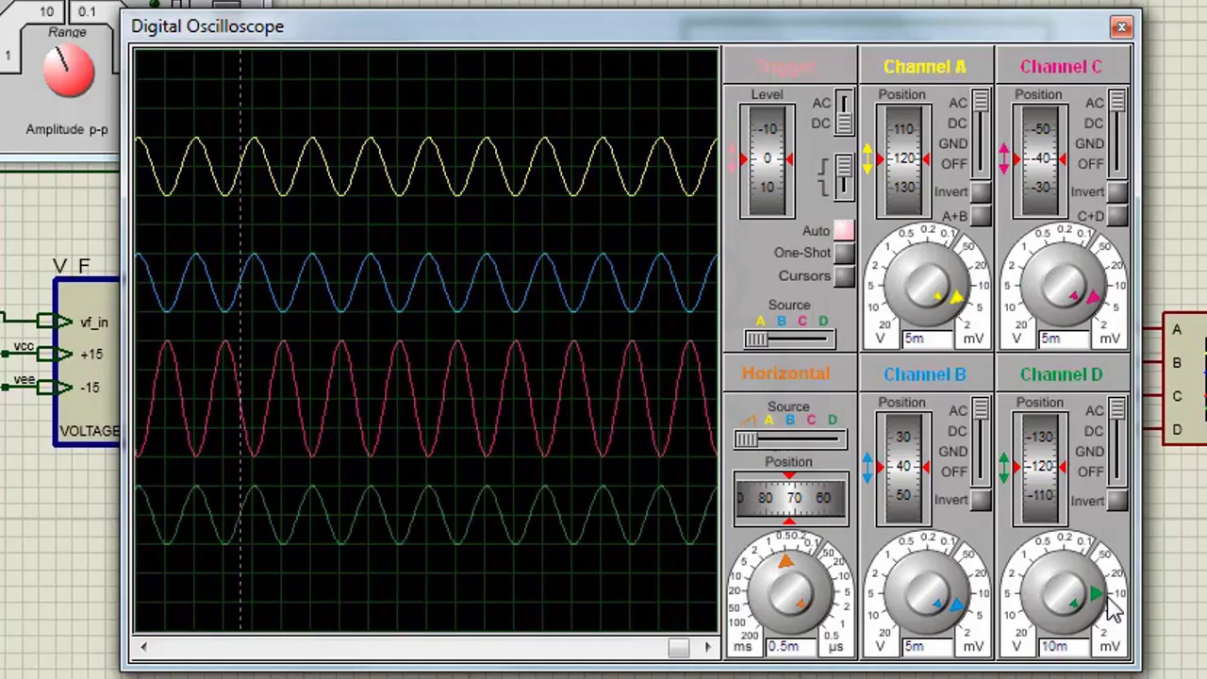
click(1096, 624)
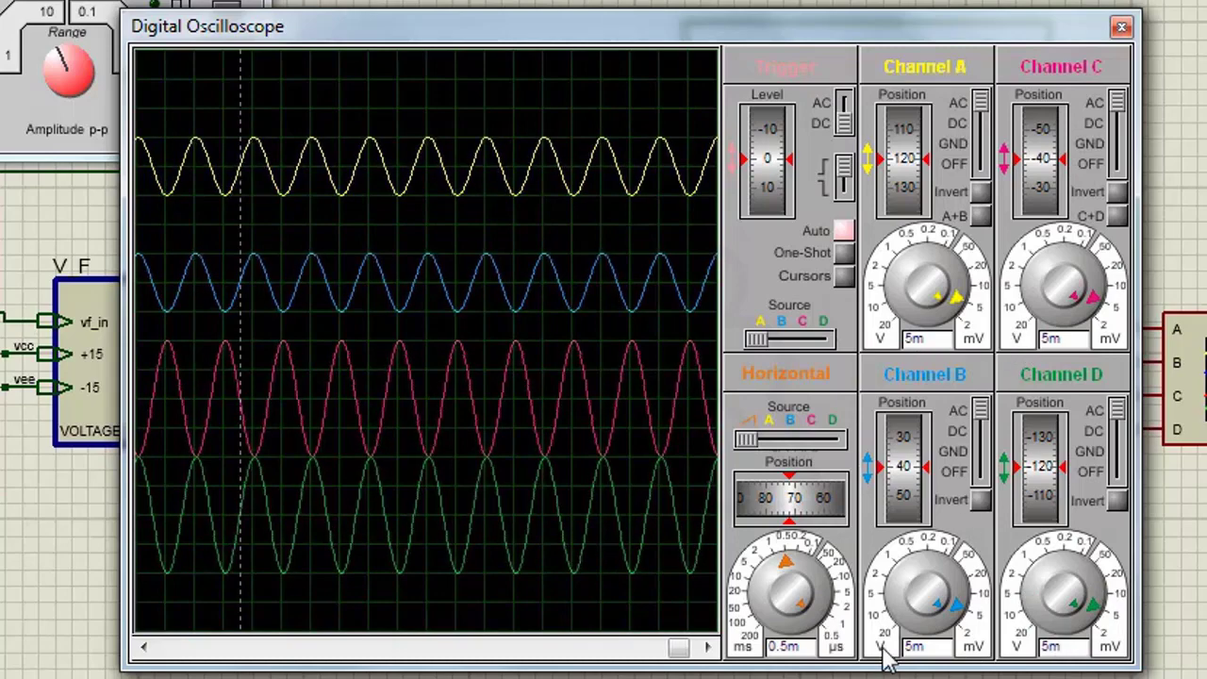
scroll(492, 589, up, 1)
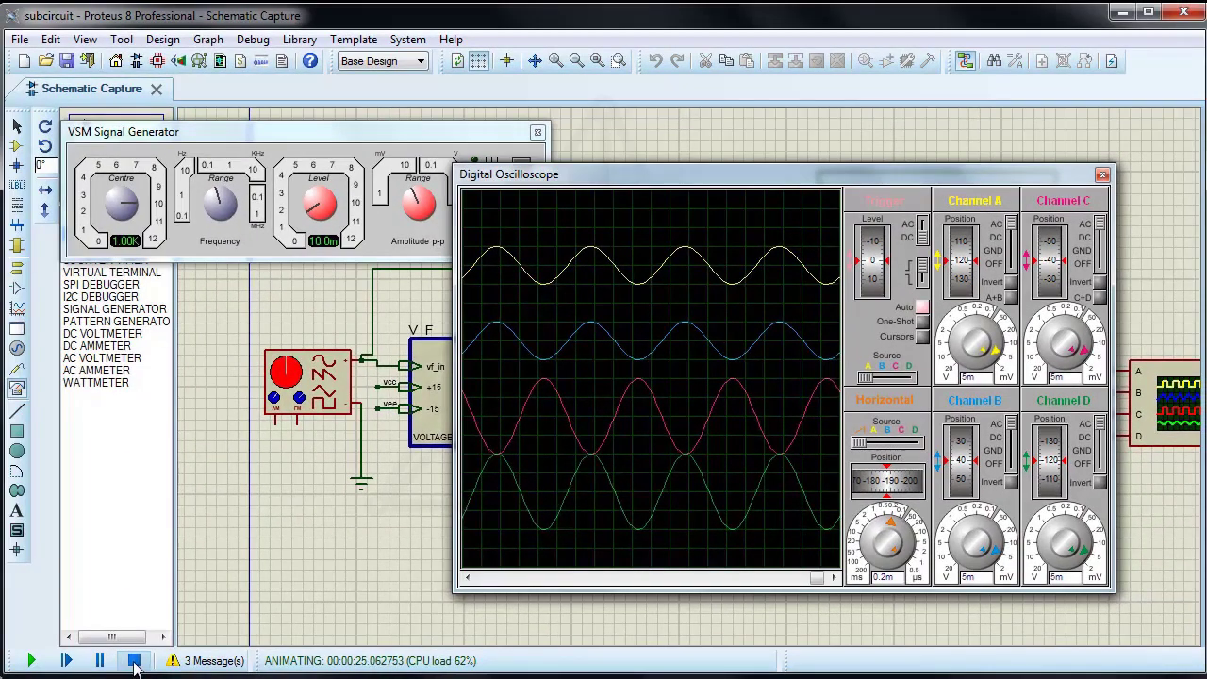
click(133, 661)
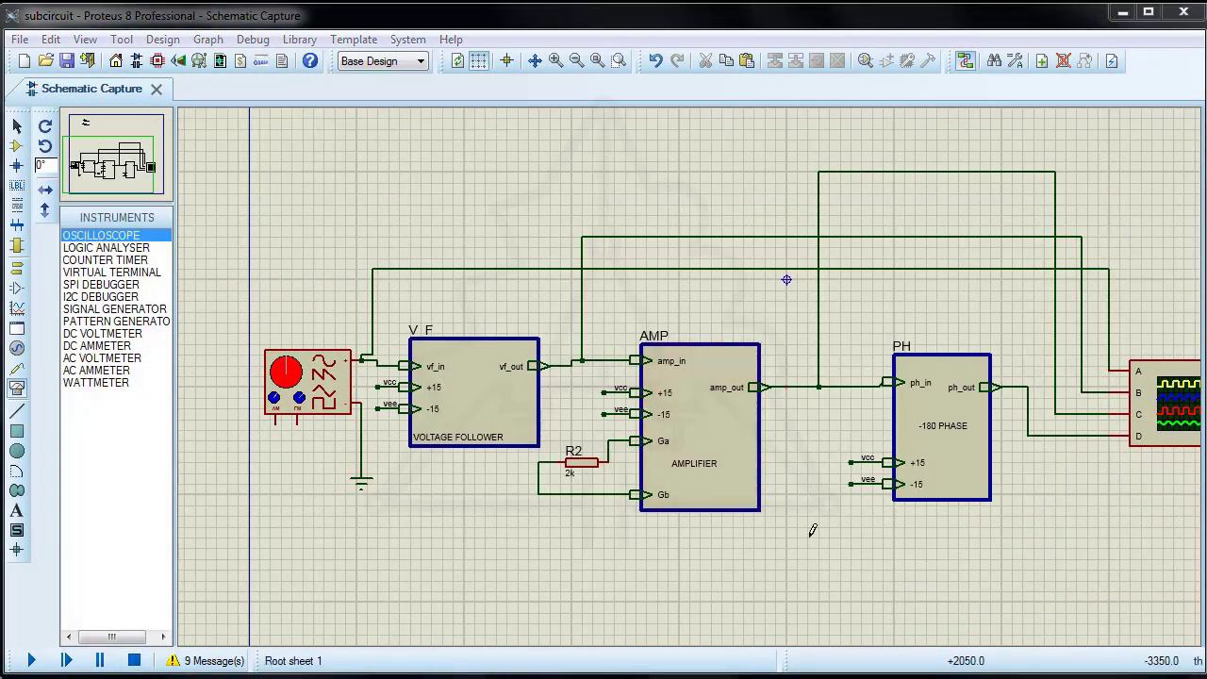
- Delete the signal generator, the oscilloscope and resistor R2, together with their attached wires
scroll(808, 531, down, 1)
scroll(696, 363, up, 1)
right_click(206, 220)
right_click(206, 220)
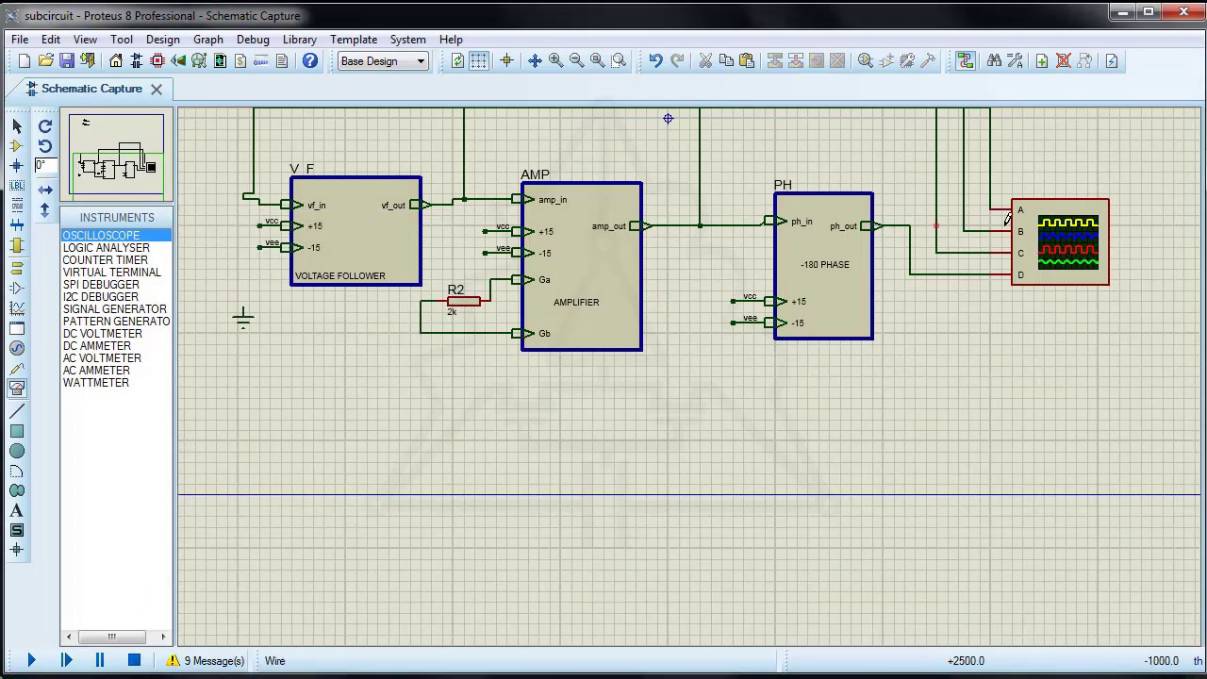
right_click(1056, 240)
right_click(1057, 240)
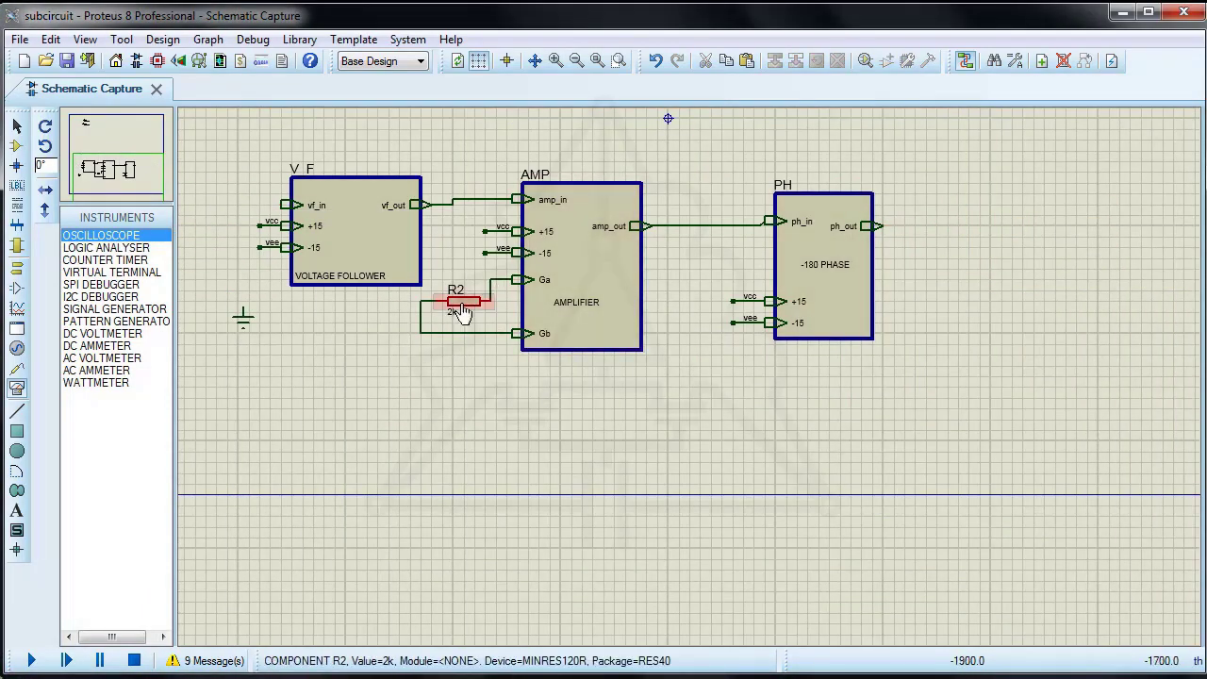
right_click(462, 300)
right_click(462, 301)
- Draw short open-ended wires outward from the AMP block's Ga and Gb ports
click(517, 279)
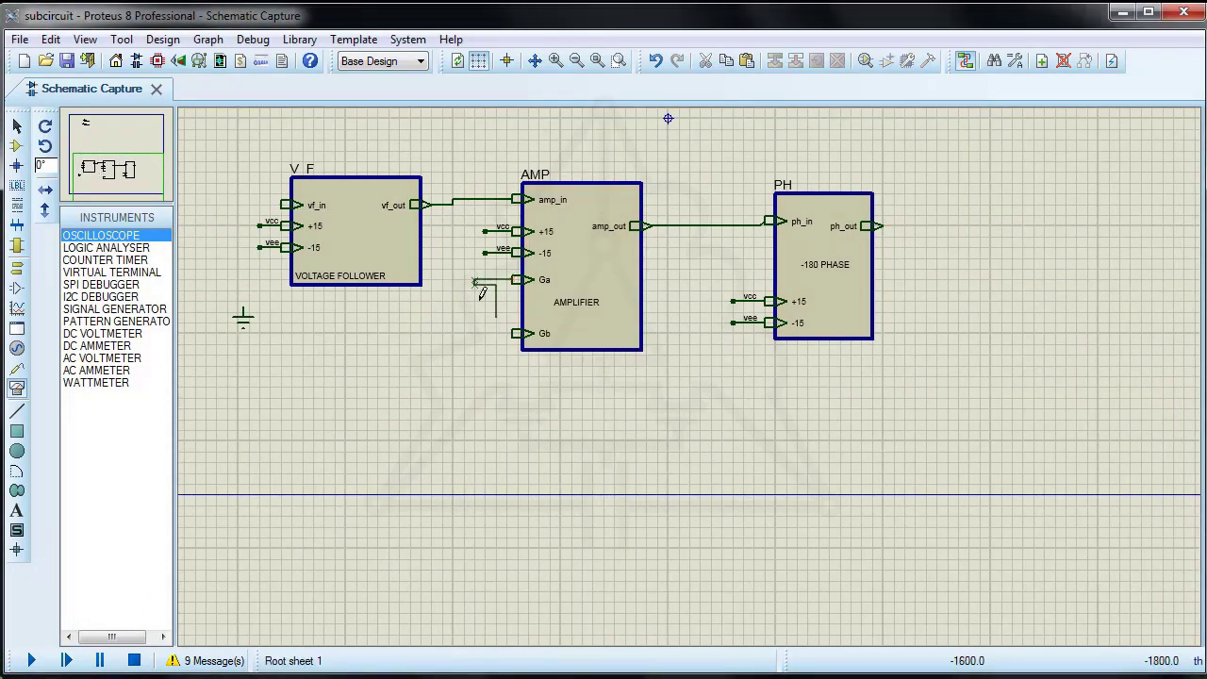
double_click(474, 279)
click(517, 333)
double_click(475, 333)
- Label the AMP block's Ga wire GRa and its Gb wire DRb
click(16, 185)
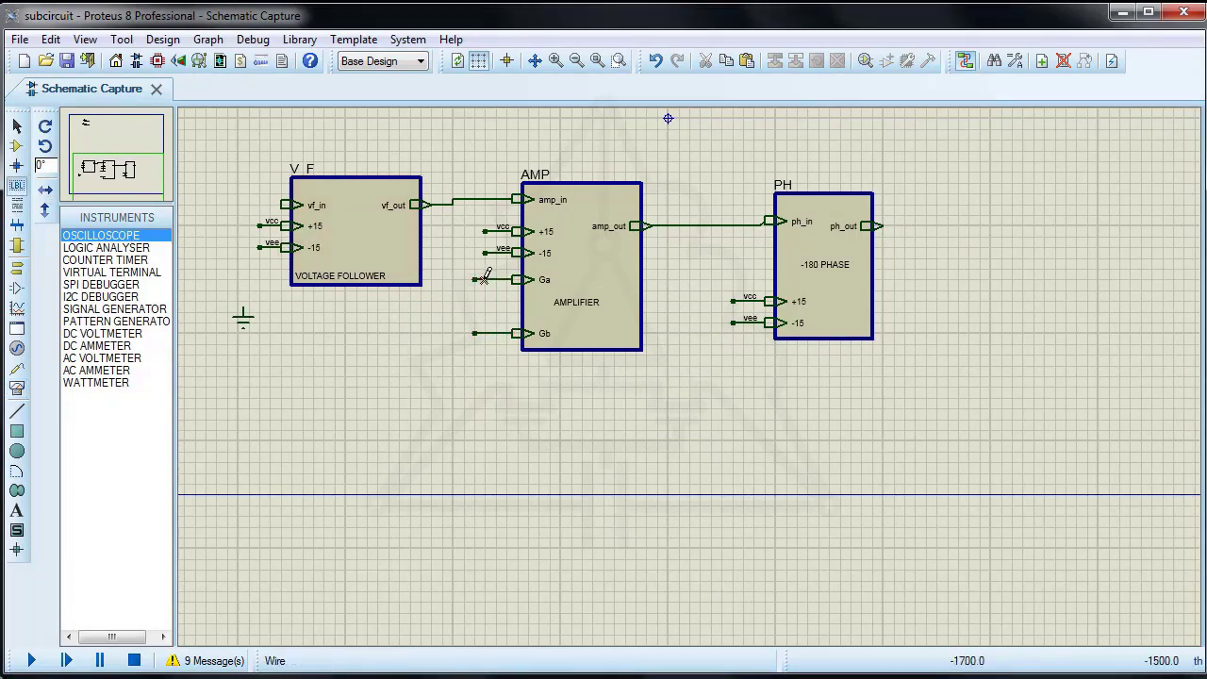
click(482, 279)
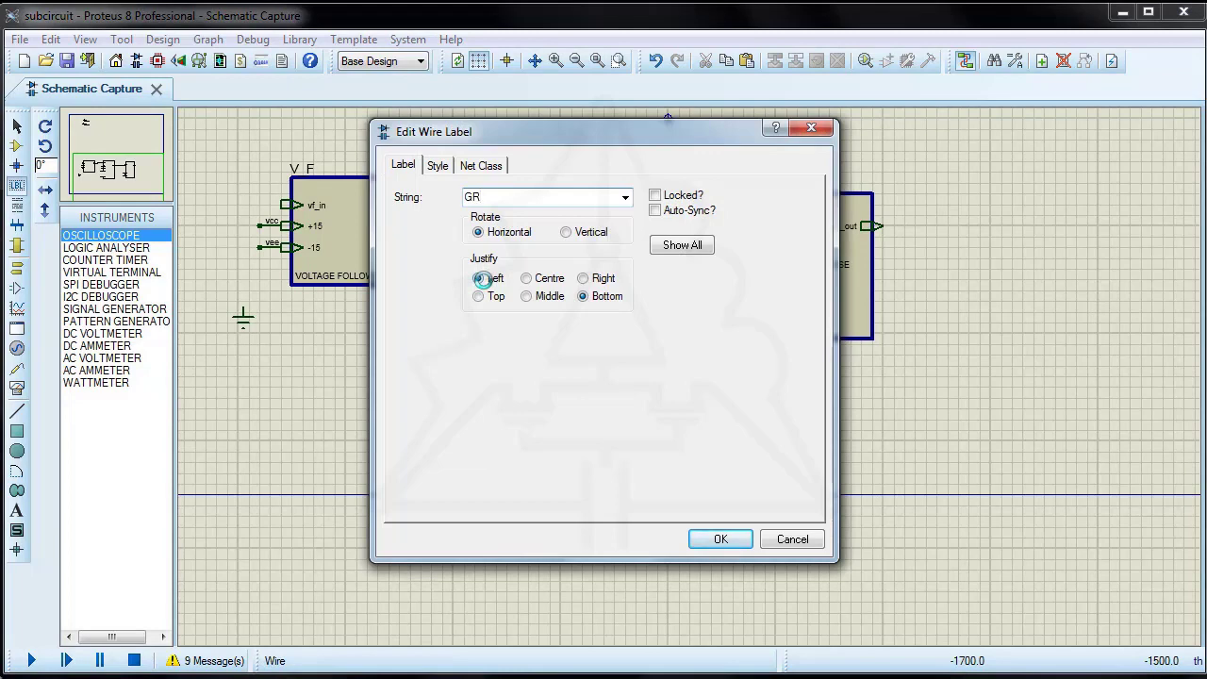
click(722, 539)
click(485, 336)
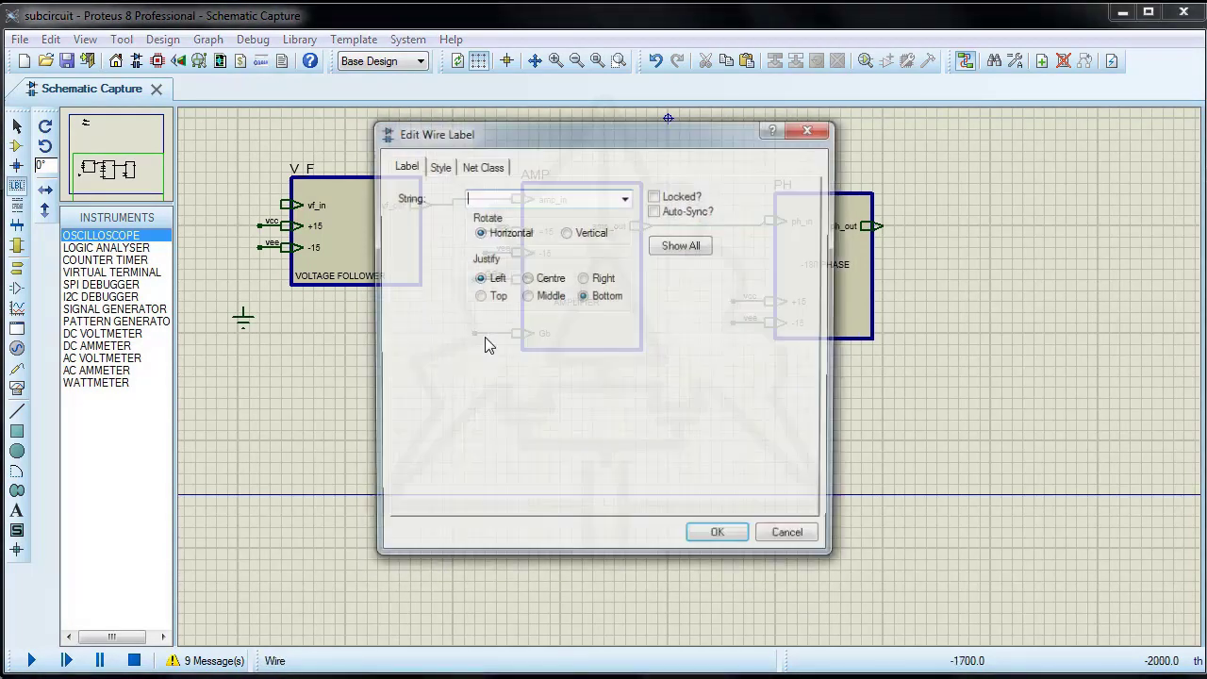
text(DRb)
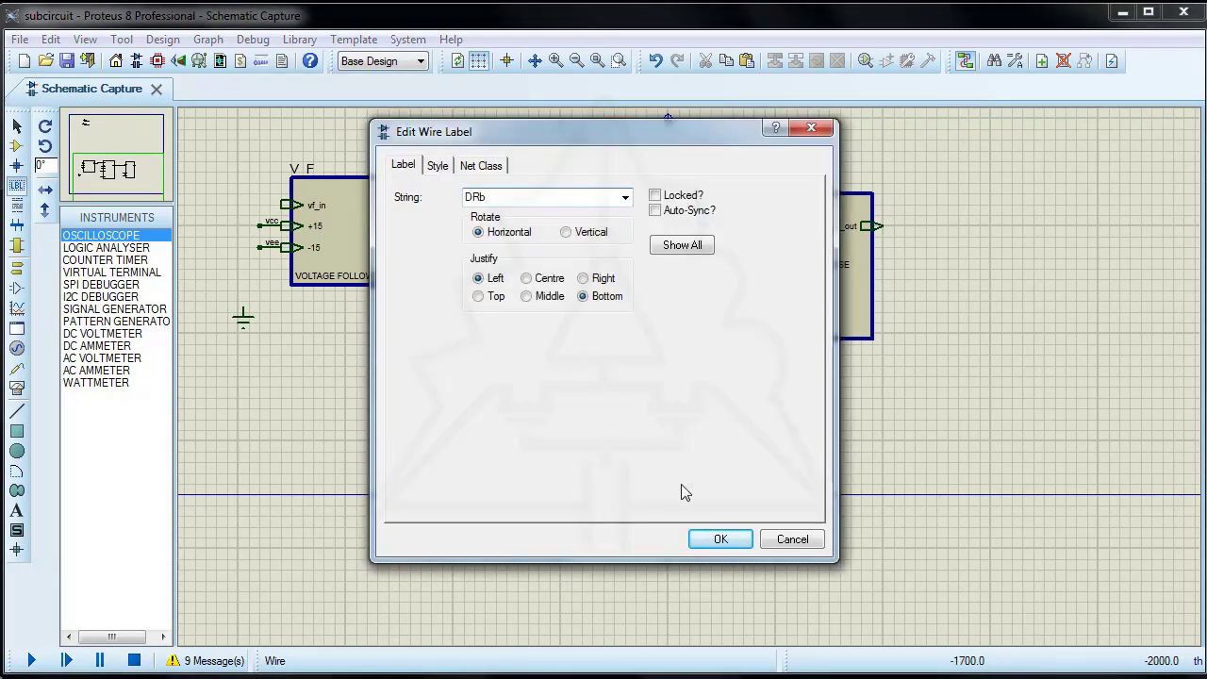
click(722, 539)
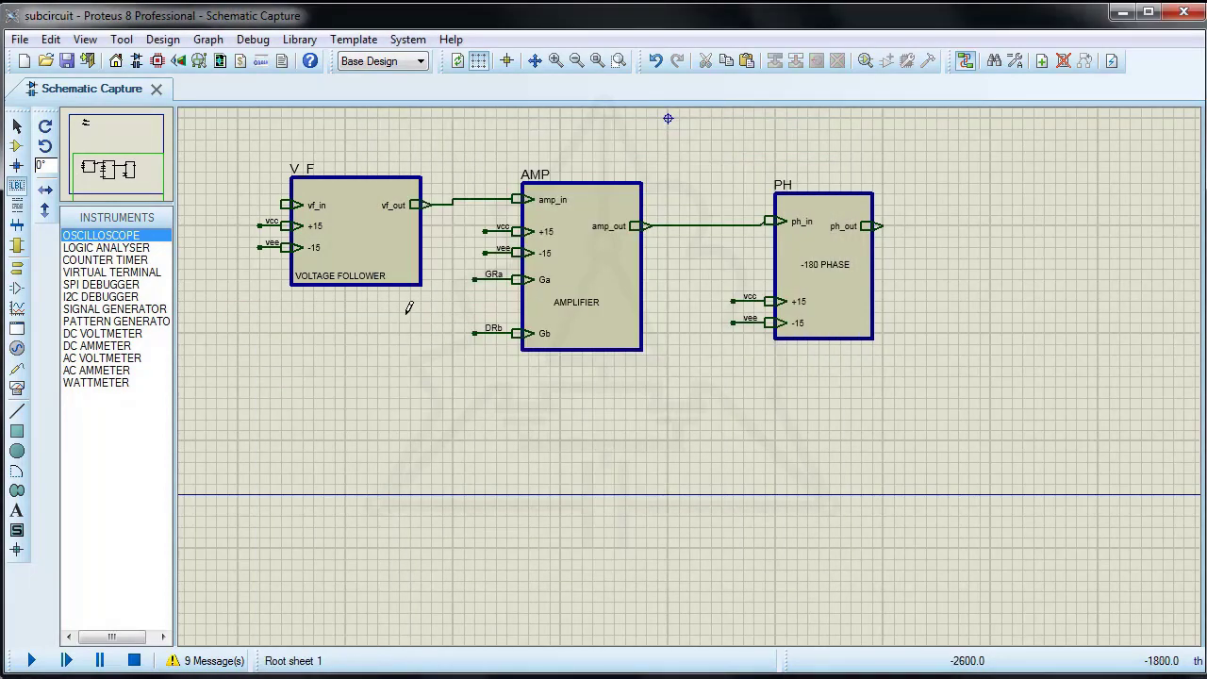
- Delete the labelled vcc and vee wires from the +15 and -15 ports of the PH, AMP and V_F blocks
right_click(744, 301)
click(790, 393)
right_click(742, 324)
right_click(742, 323)
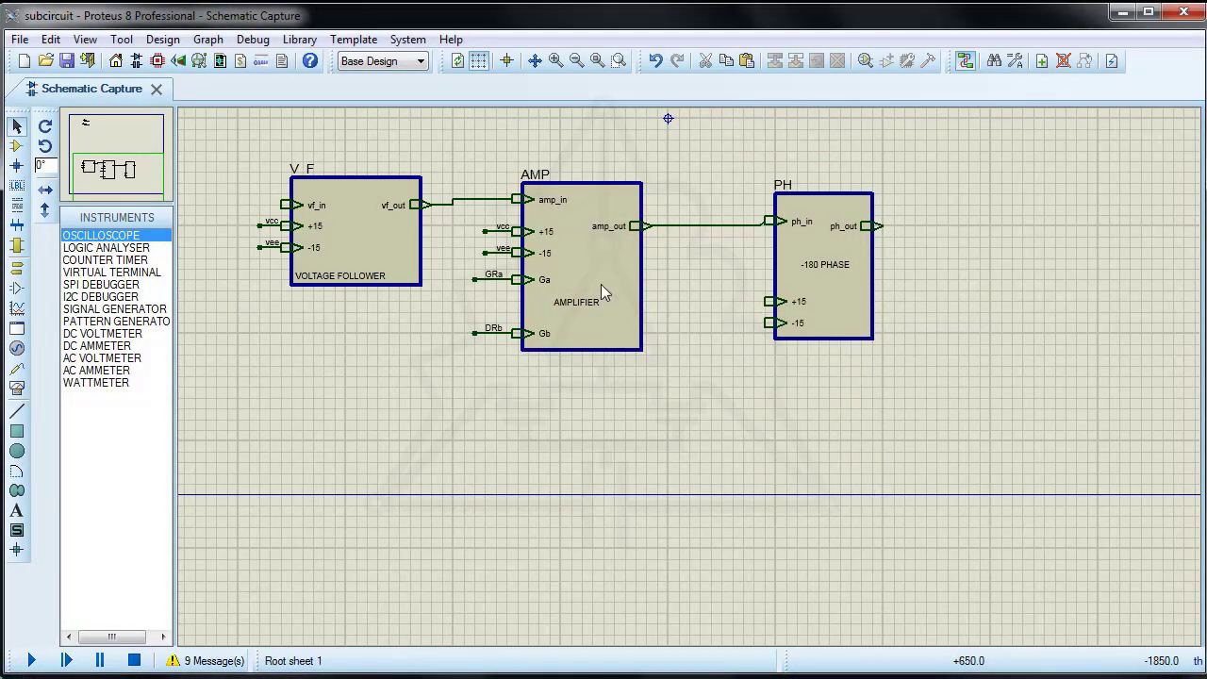
right_click(500, 253)
right_click(500, 253)
right_click(492, 230)
right_click(492, 230)
right_click(271, 247)
right_click(271, 248)
right_click(269, 226)
right_click(269, 226)
- Wire the -15 ports of the PH, AMP and V_F blocks together along a common line below the blocks
click(769, 322)
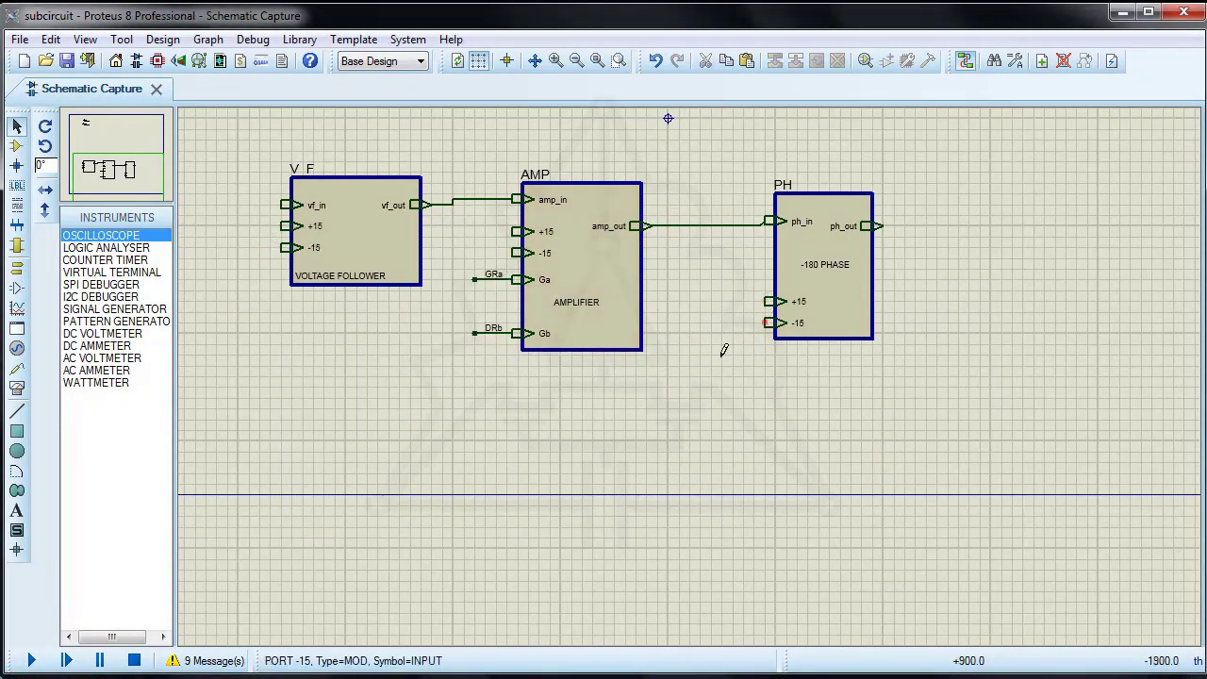
click(721, 375)
click(516, 252)
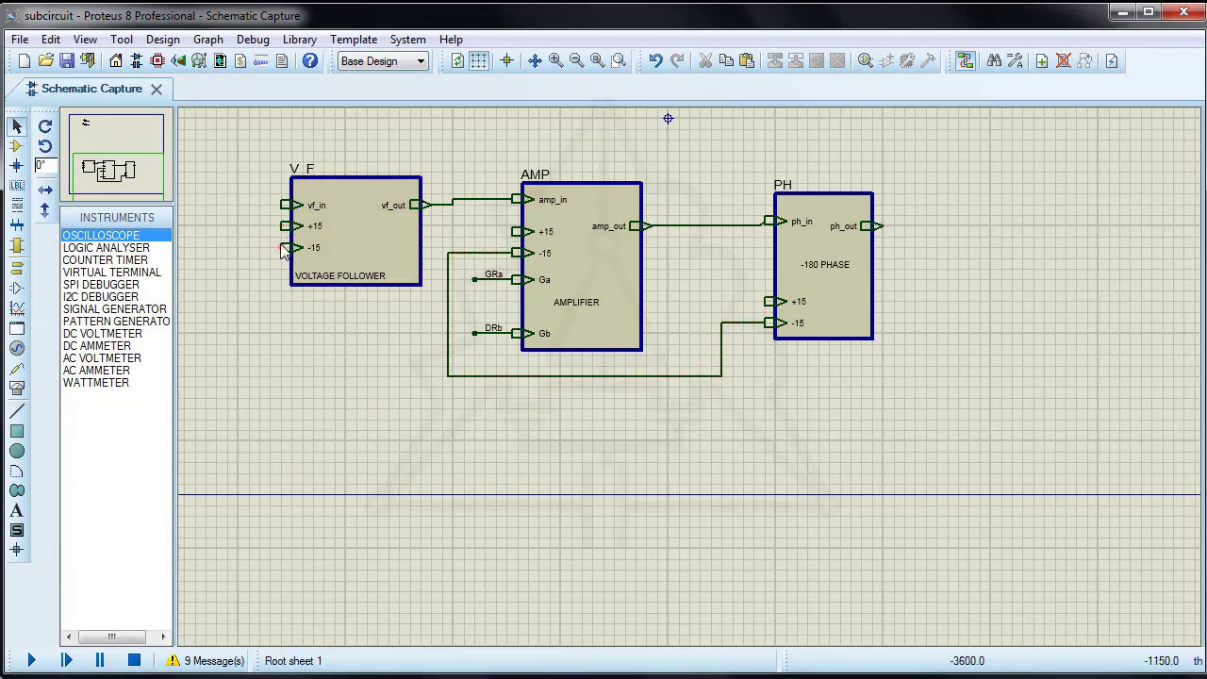
click(283, 247)
click(449, 375)
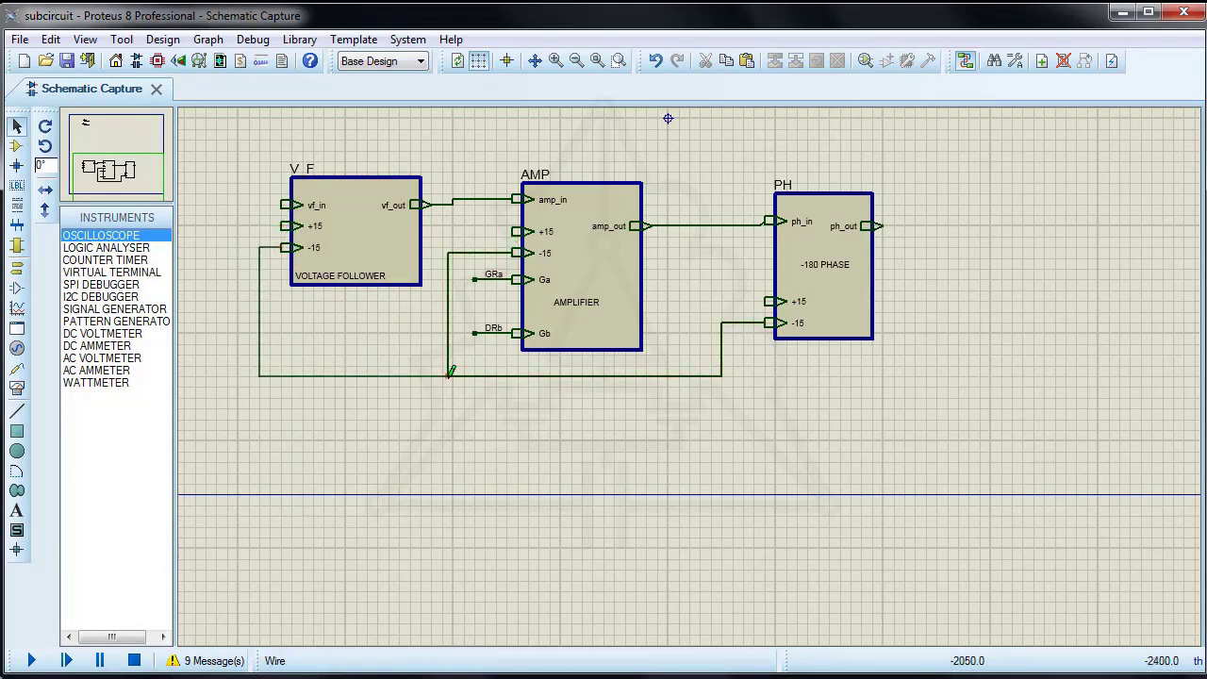
- Wire the +15 ports of the PH, AMP and V_F blocks together along a second line below the -15 wire
click(770, 301)
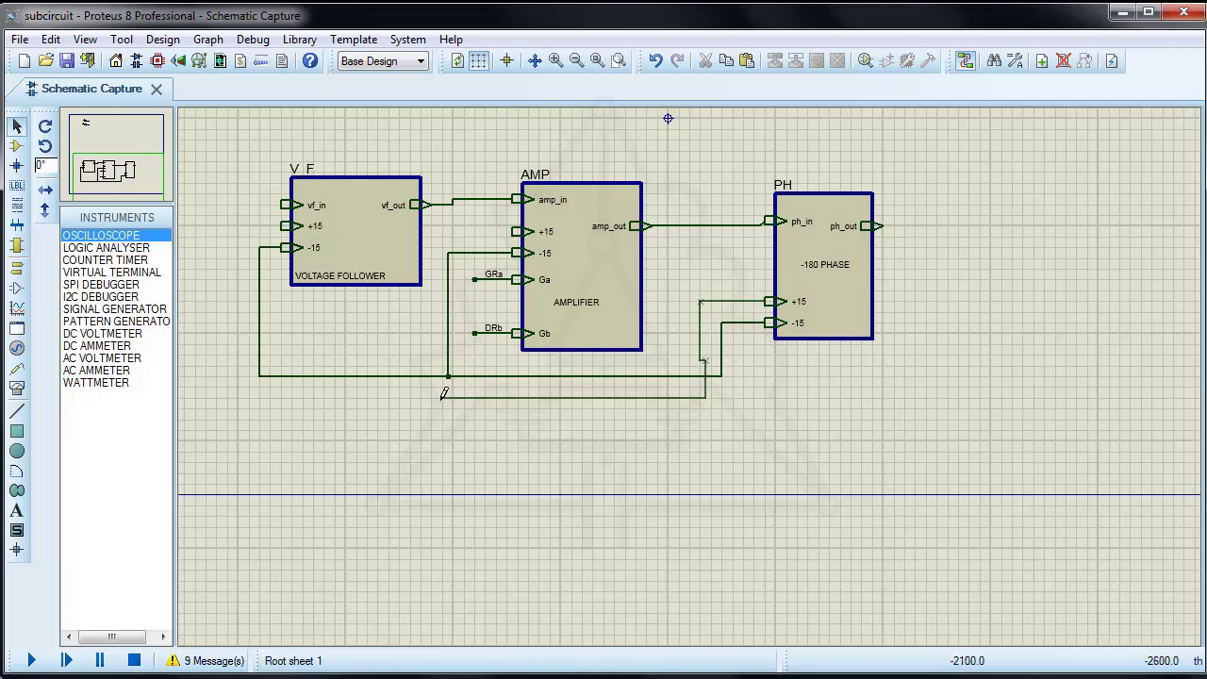
click(517, 231)
click(285, 226)
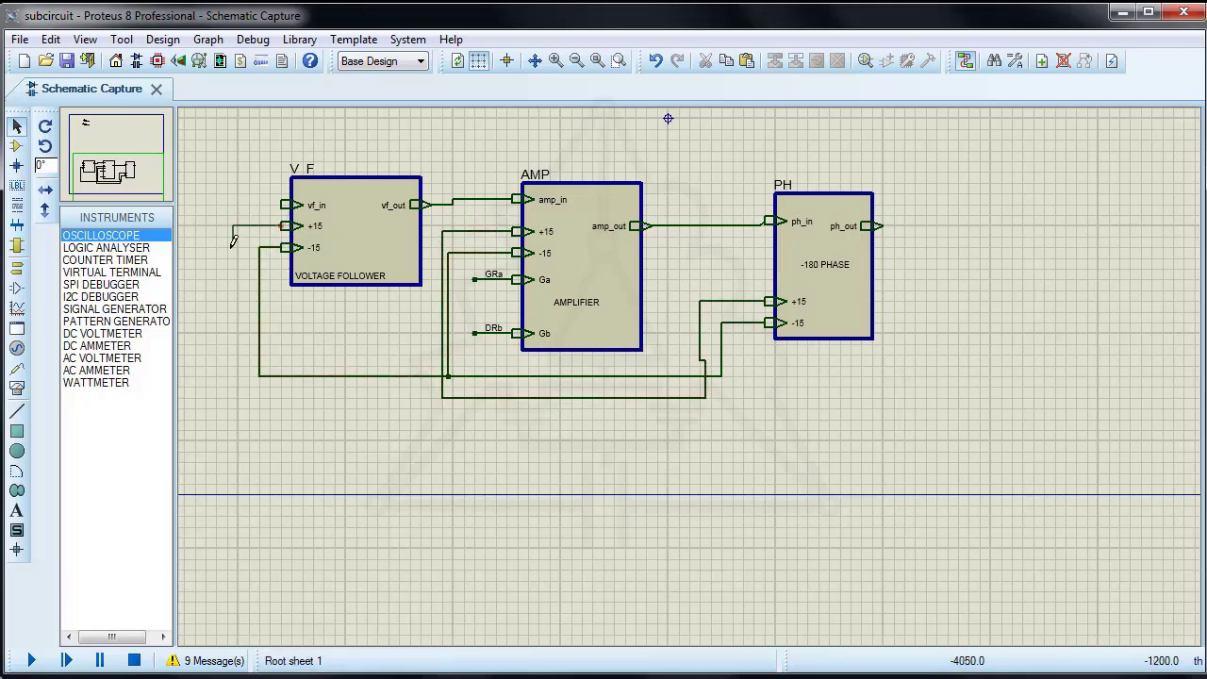
click(443, 397)
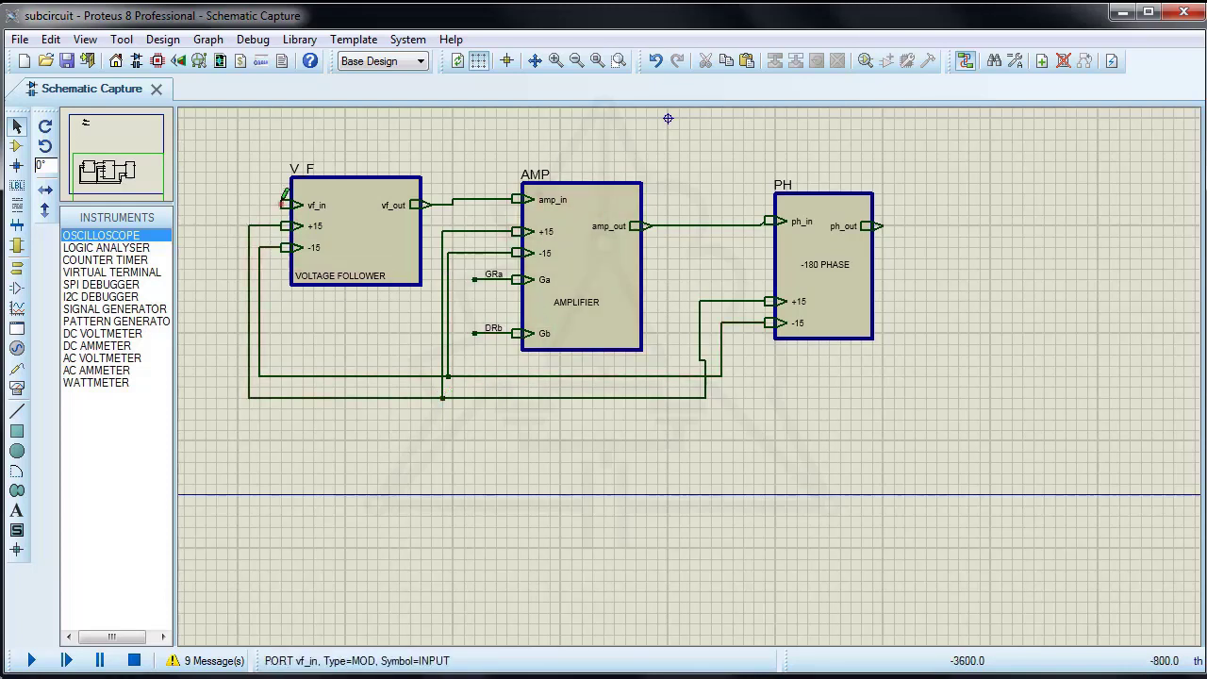
- Draw short open-ended wires outward from the V_F block's vf_in port and the PH block's ph_out port
click(283, 203)
double_click(232, 205)
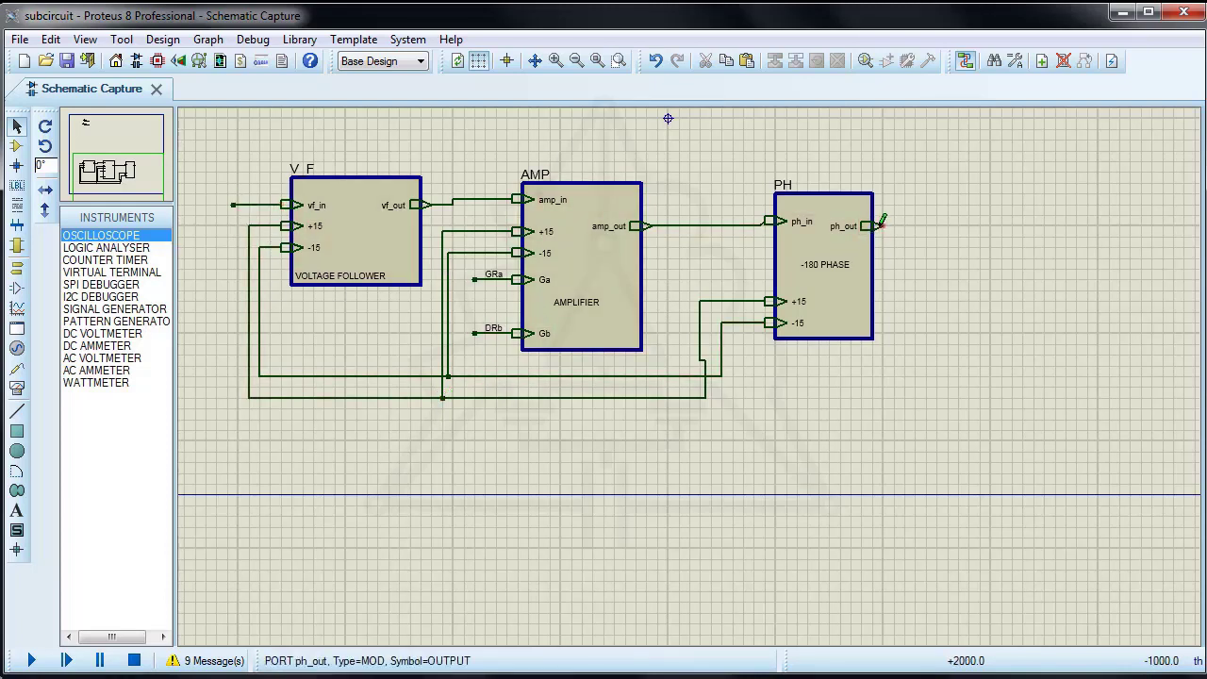
click(882, 225)
double_click(931, 225)
- Label the vf_in wire in and the ph_out wire out
click(16, 184)
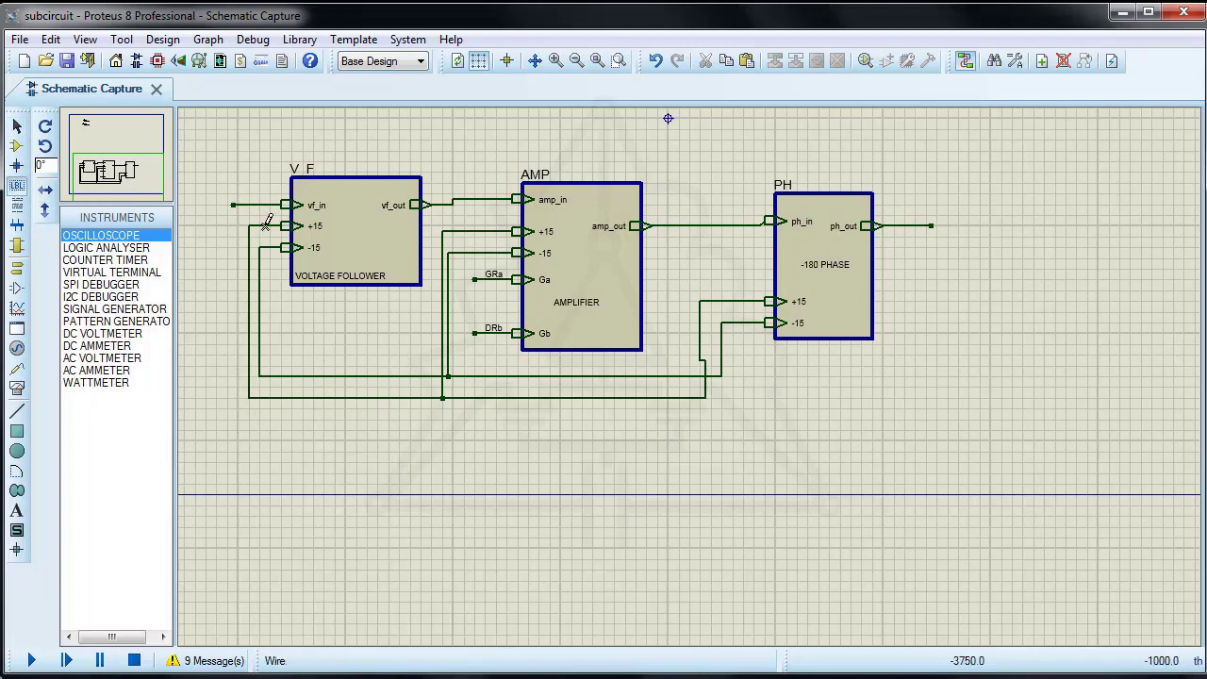
click(244, 204)
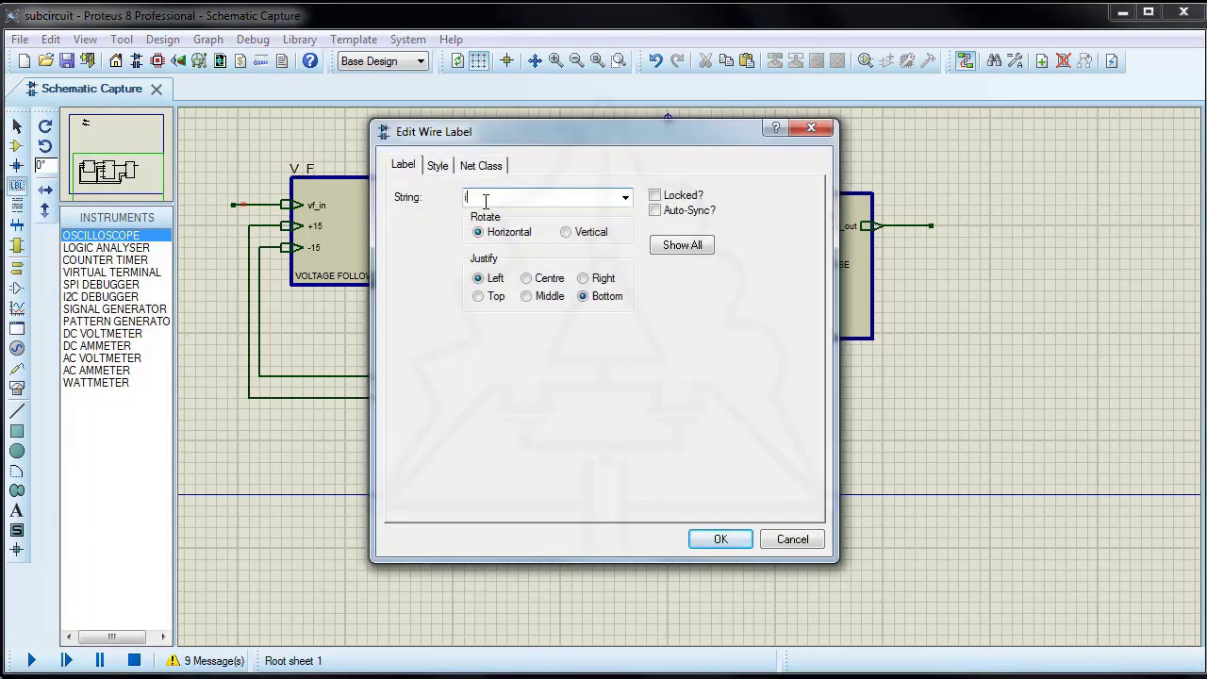
click(703, 543)
click(910, 226)
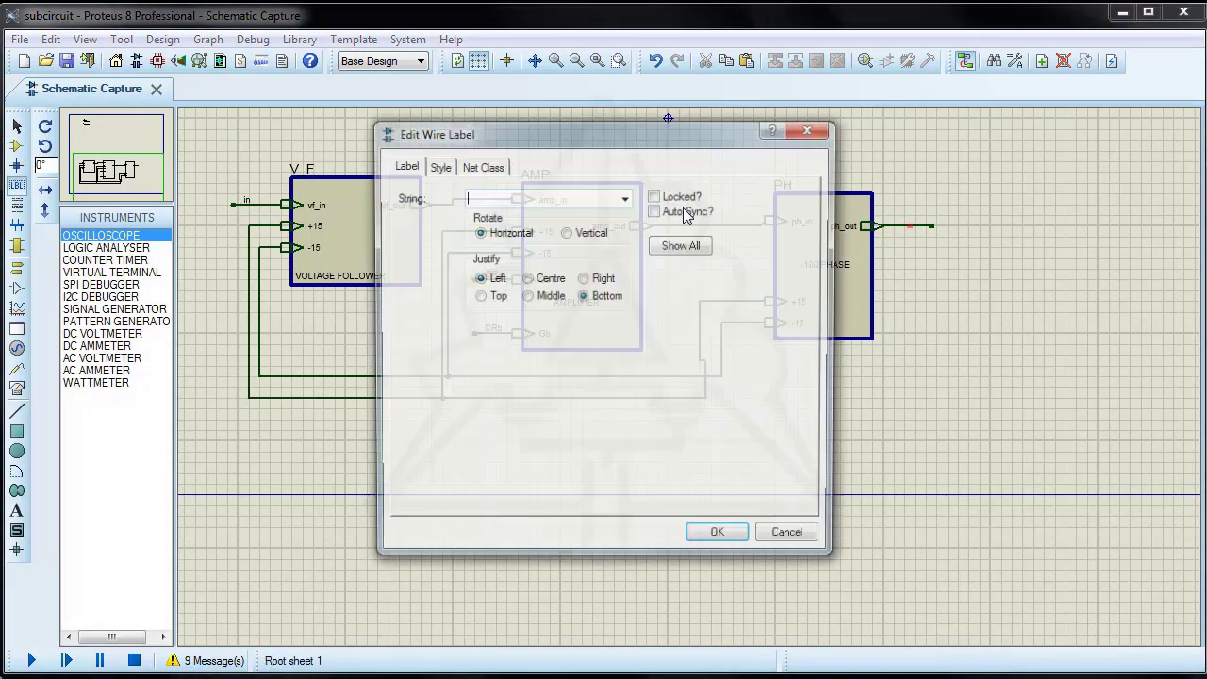
text(out)
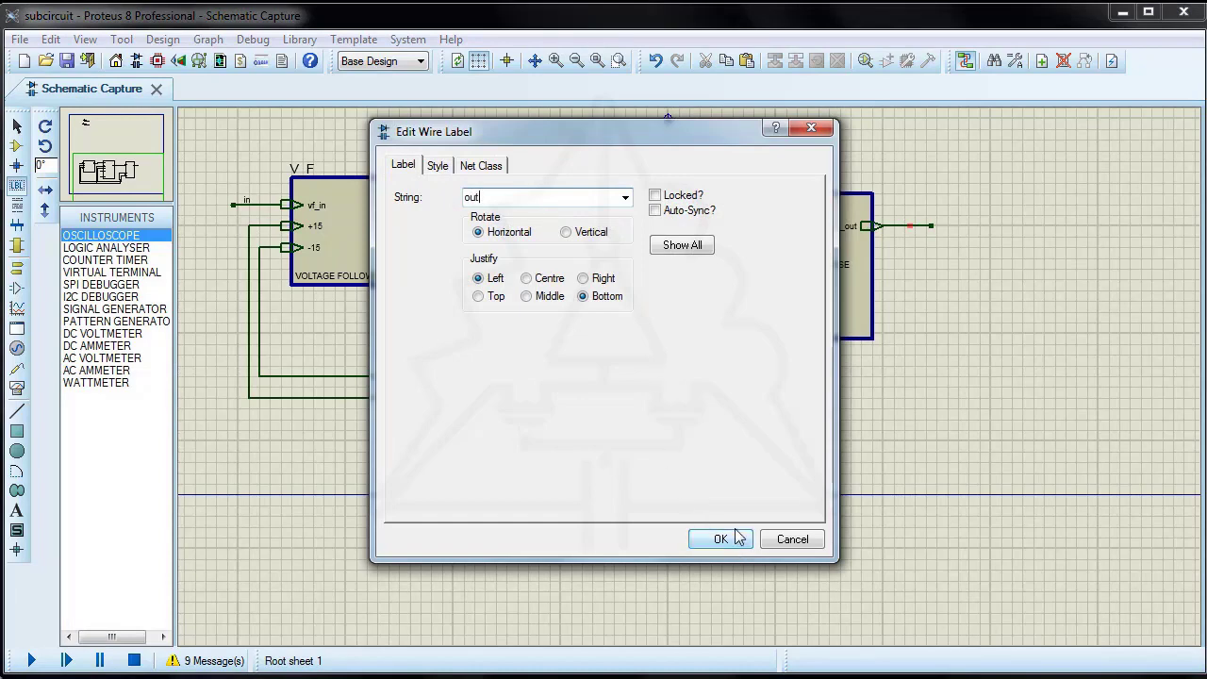
click(720, 539)
- Draw a tall subcircuit block beside the PH block, naming it CIRCUIT with circuit TOP_CIRCUIT
click(16, 245)
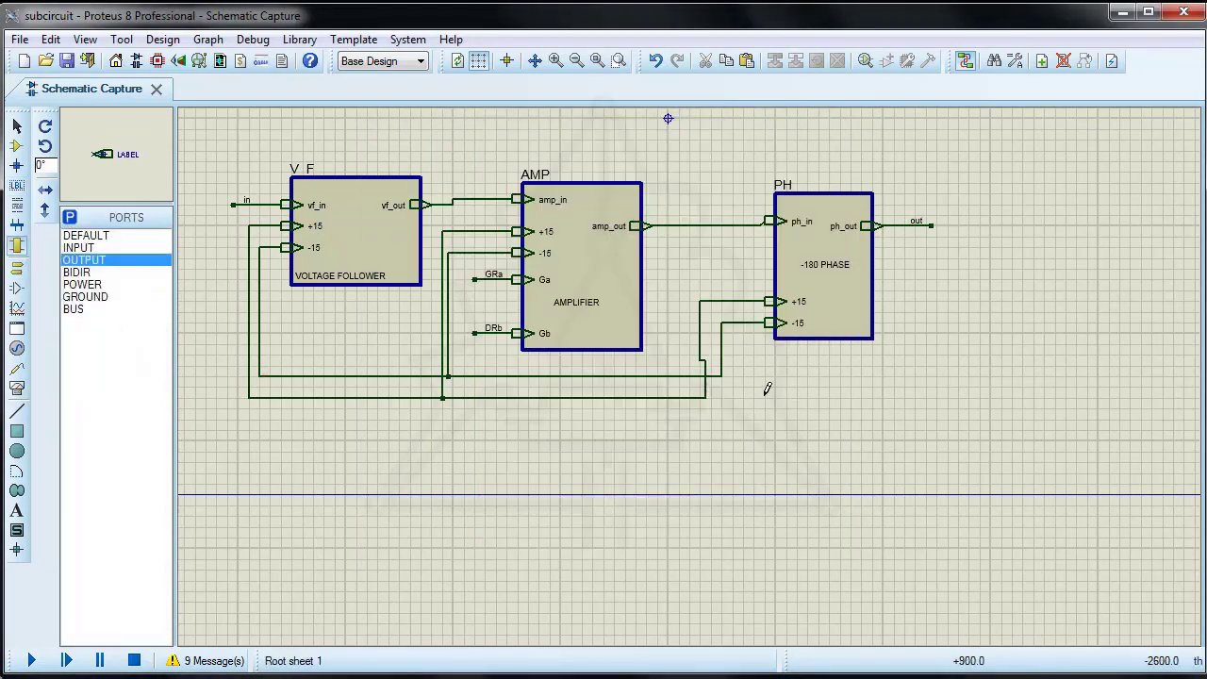
key(F7)
drag(908, 215, 1013, 393)
double_click(951, 248)
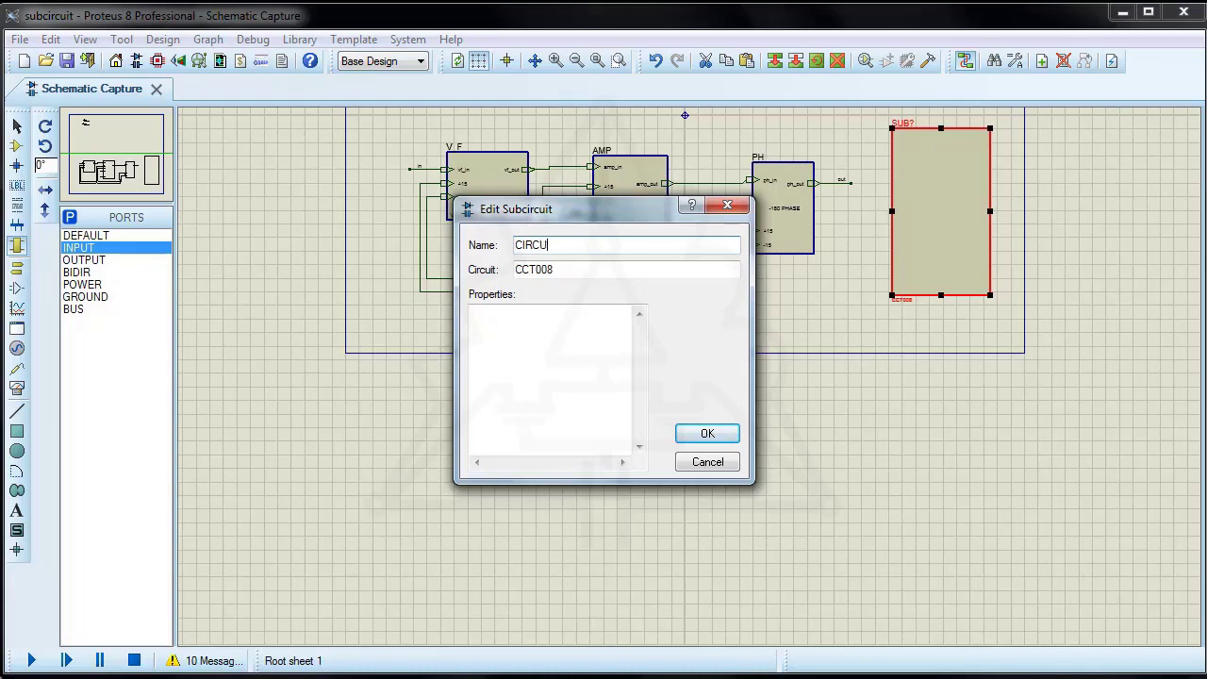
text(CIRCUIT)
key(Tab)
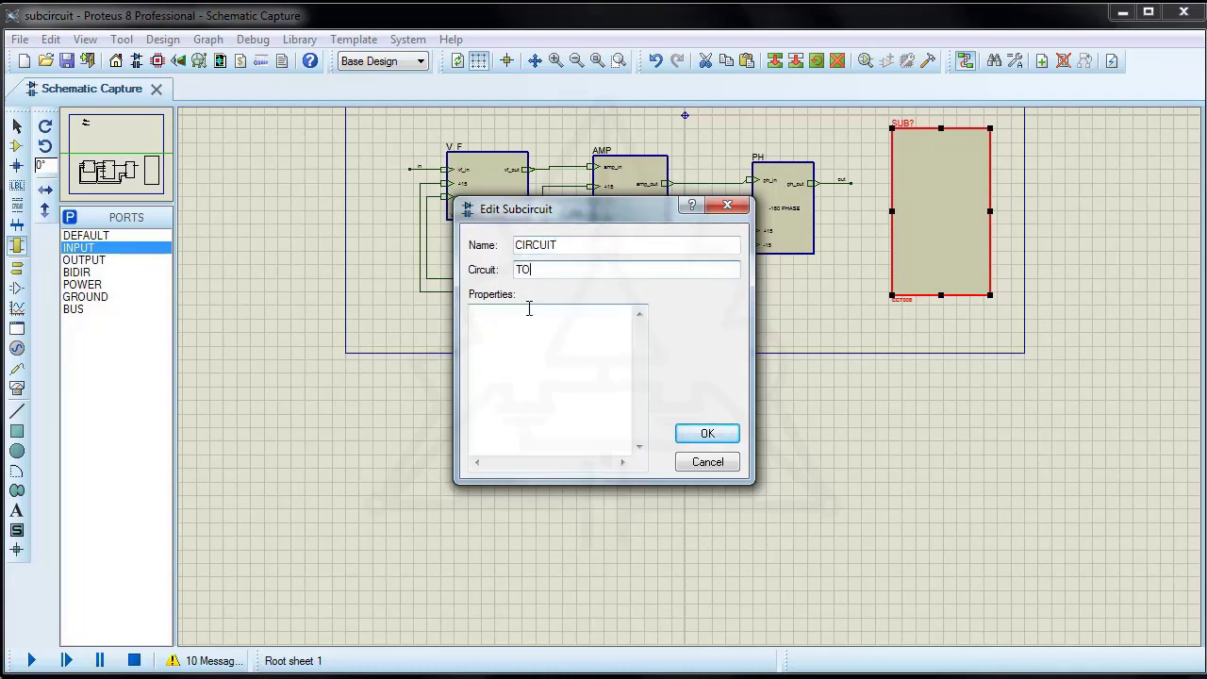
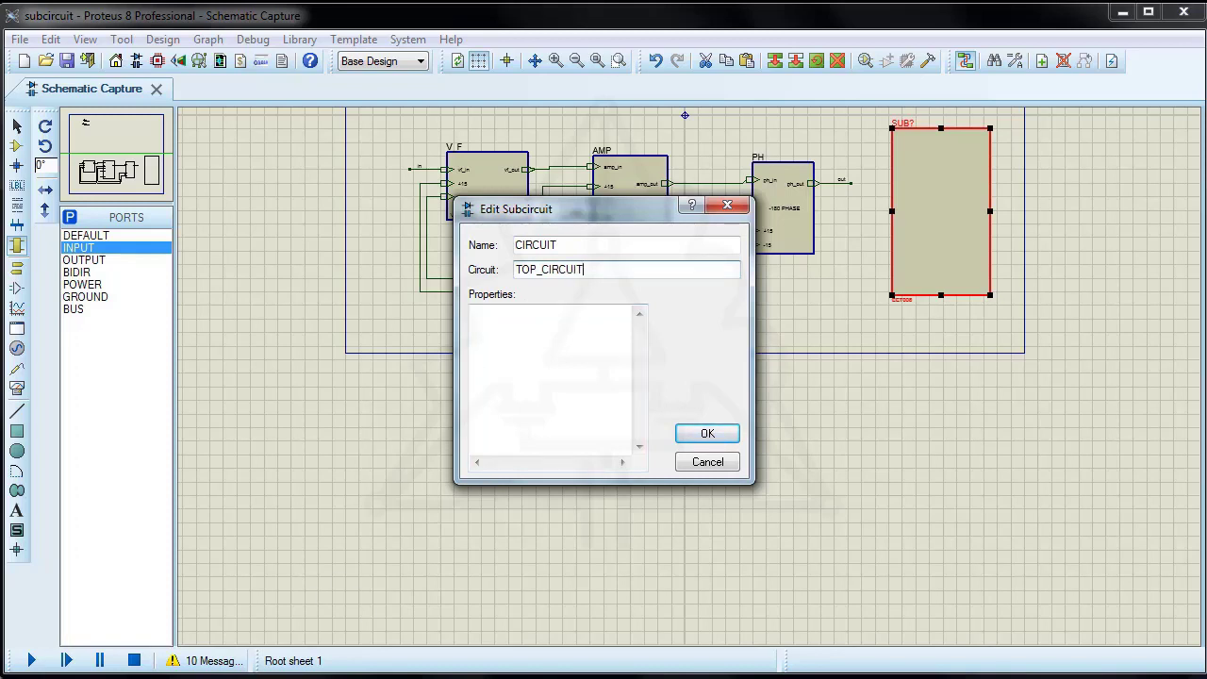
key(Return)
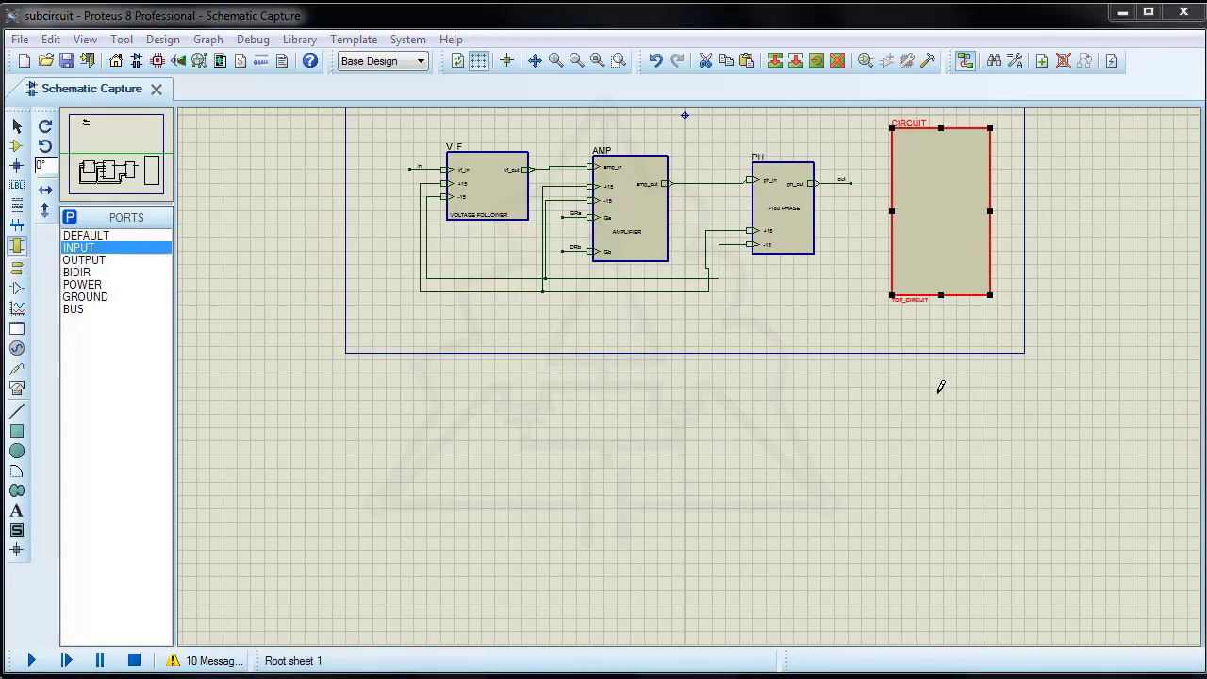
- Extend short open-ended wires outward from the +15 and -15 wires beside the V_F block
scroll(902, 318, up, 3)
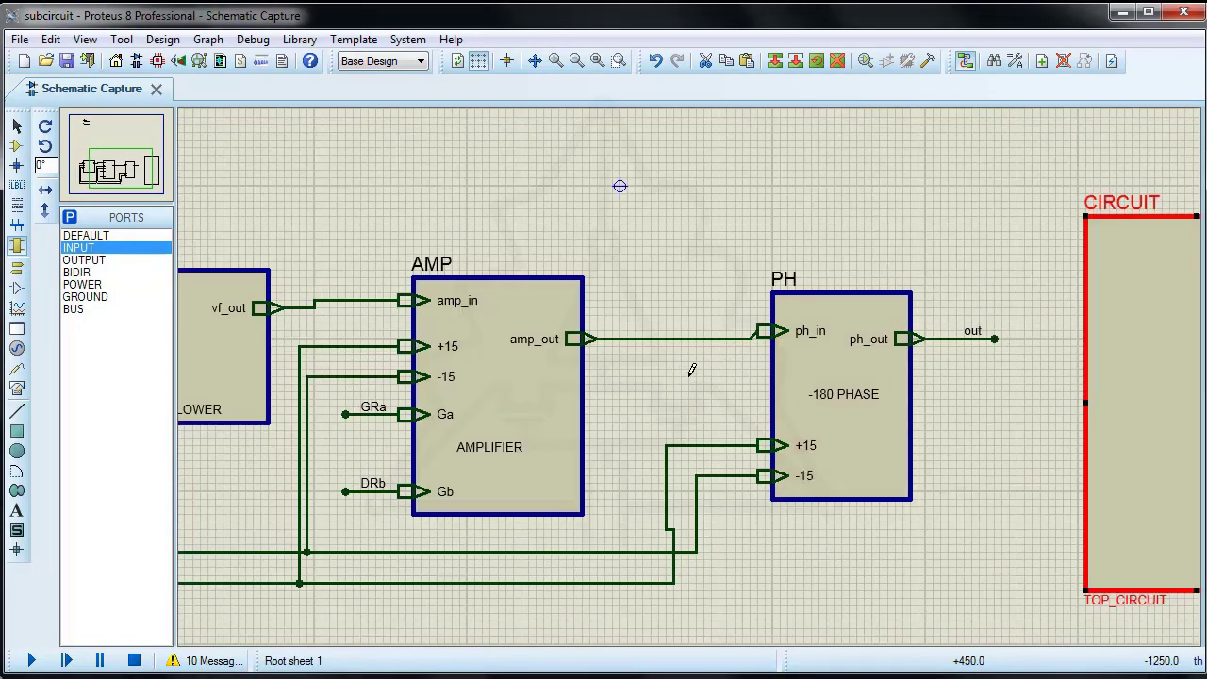
scroll(695, 399, down, 1)
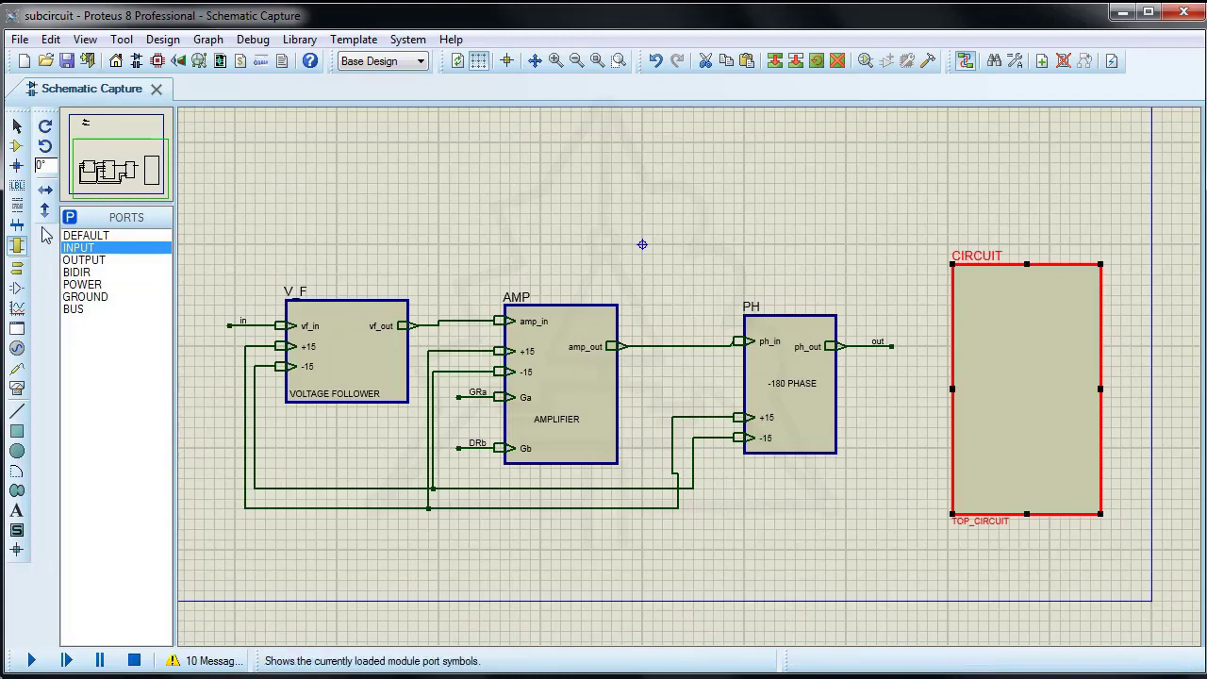
click(16, 145)
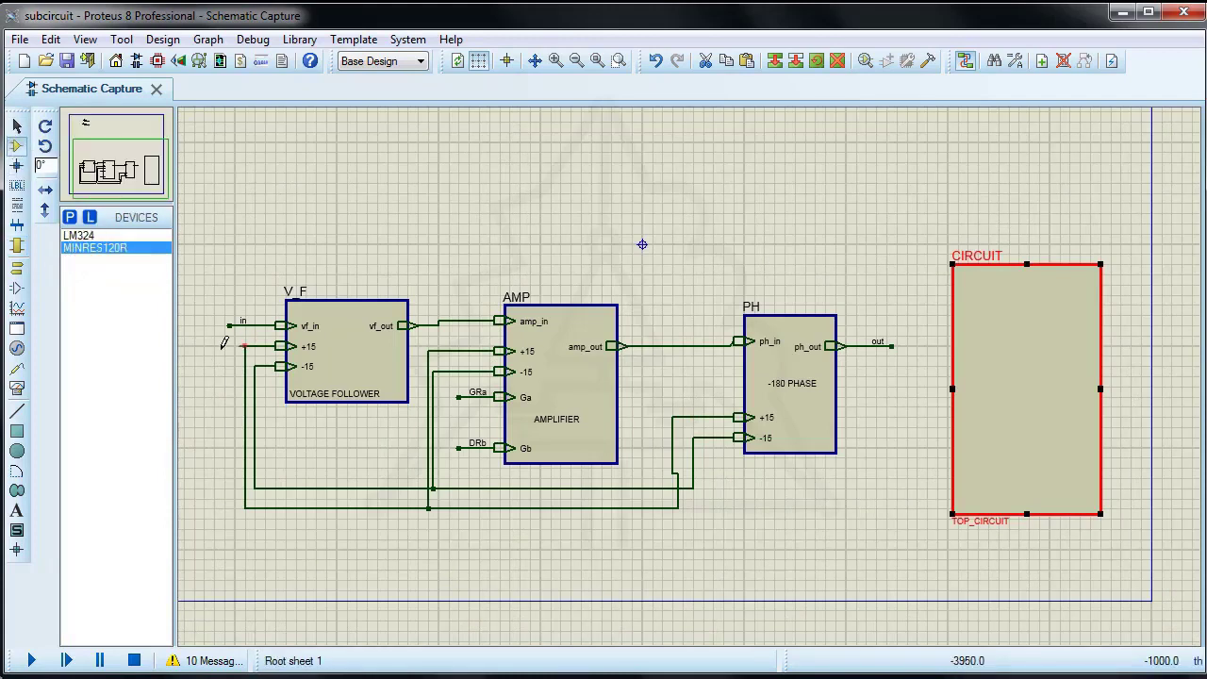
double_click(211, 346)
click(254, 366)
double_click(214, 366)
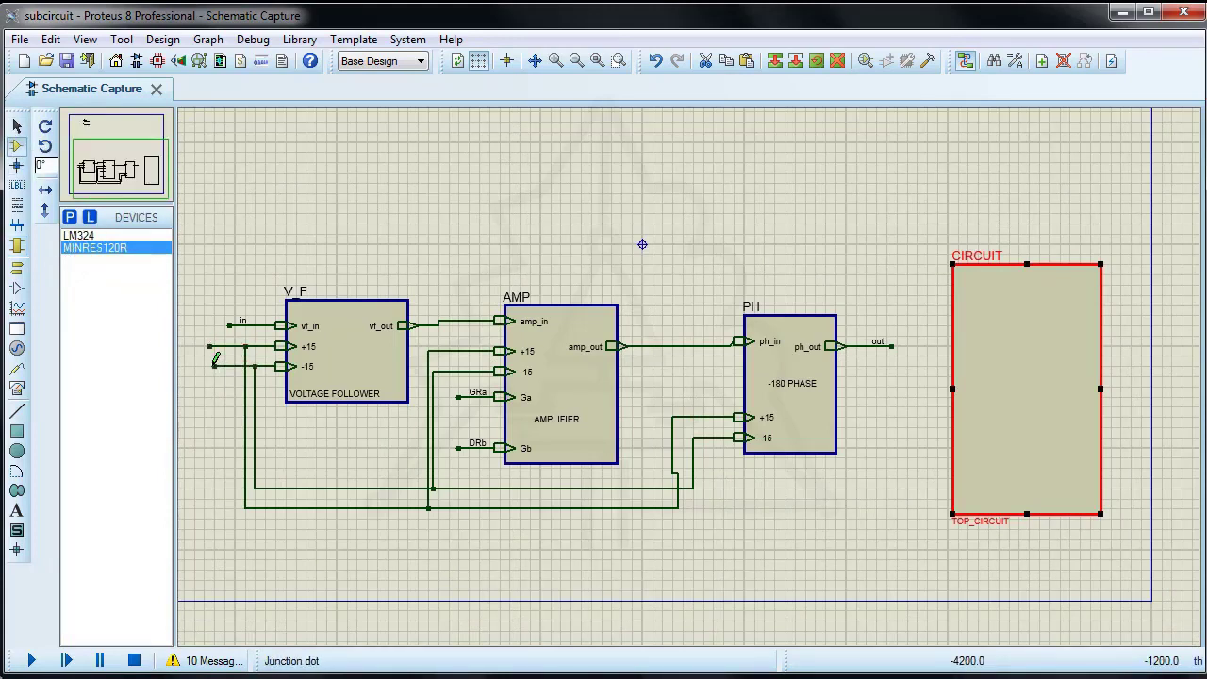
- Branch open-ended wires upward from the vf_out–amp_in connection and the amp_out–ph_in connection
click(449, 321)
double_click(500, 249)
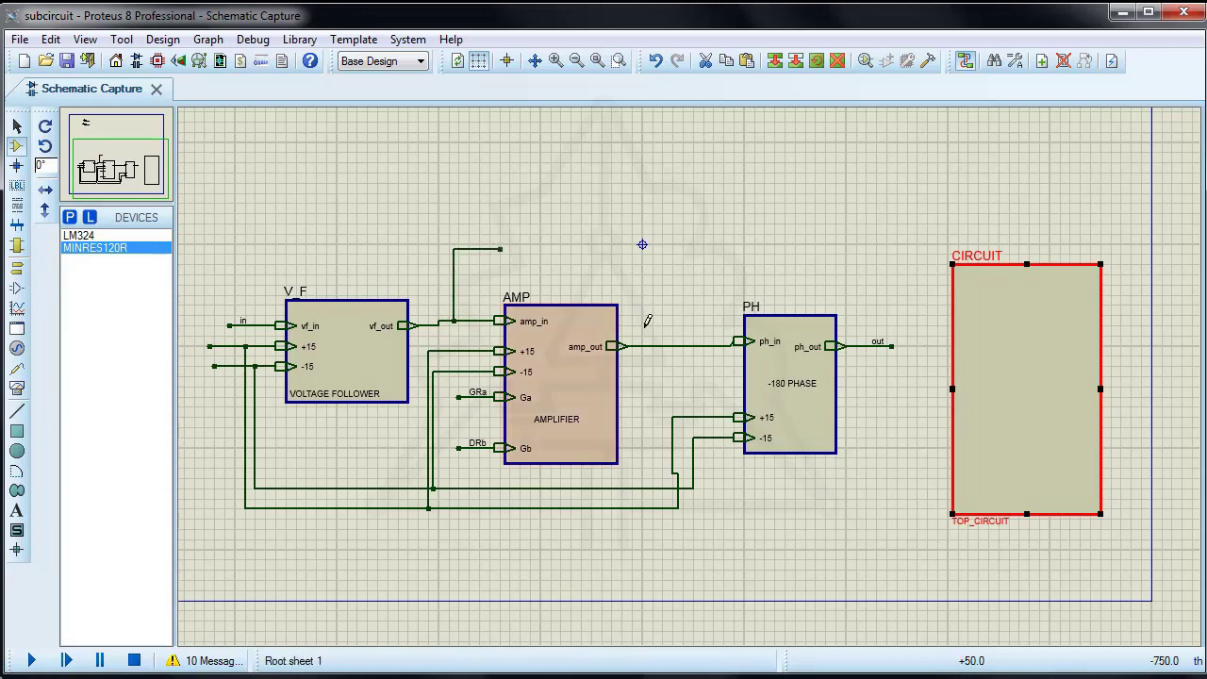
click(646, 346)
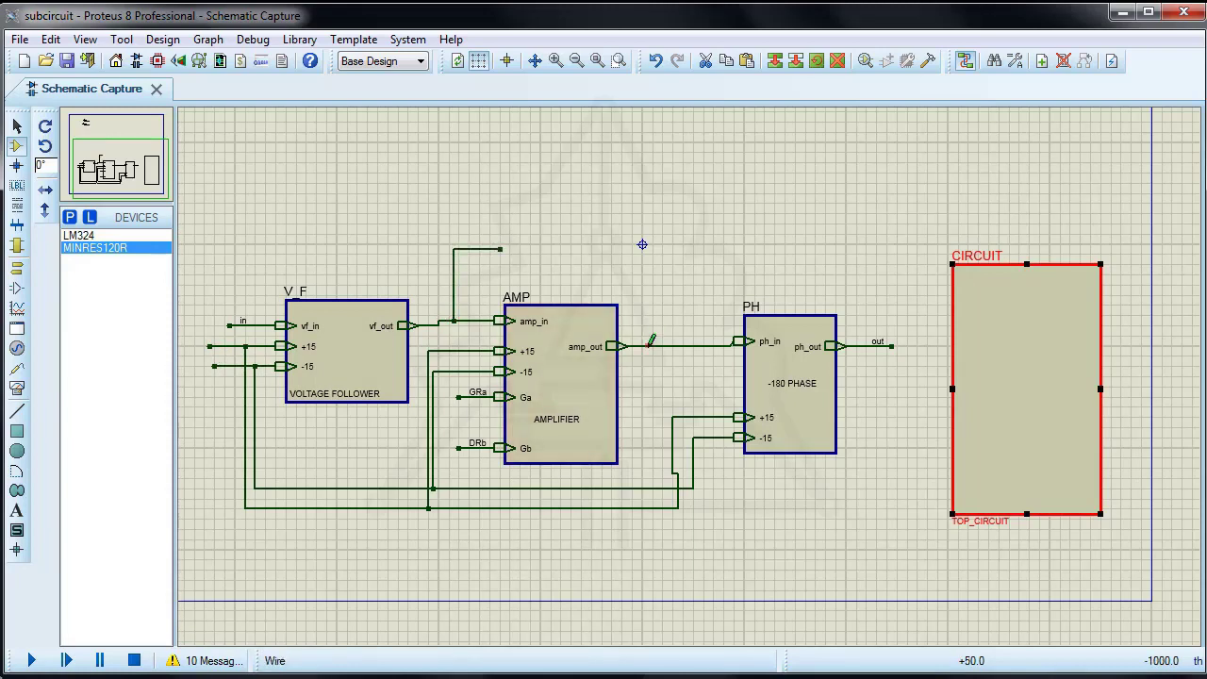
double_click(709, 264)
- Label the open +15 wire of the V_F block v+ and its open -15 wire v-
click(16, 185)
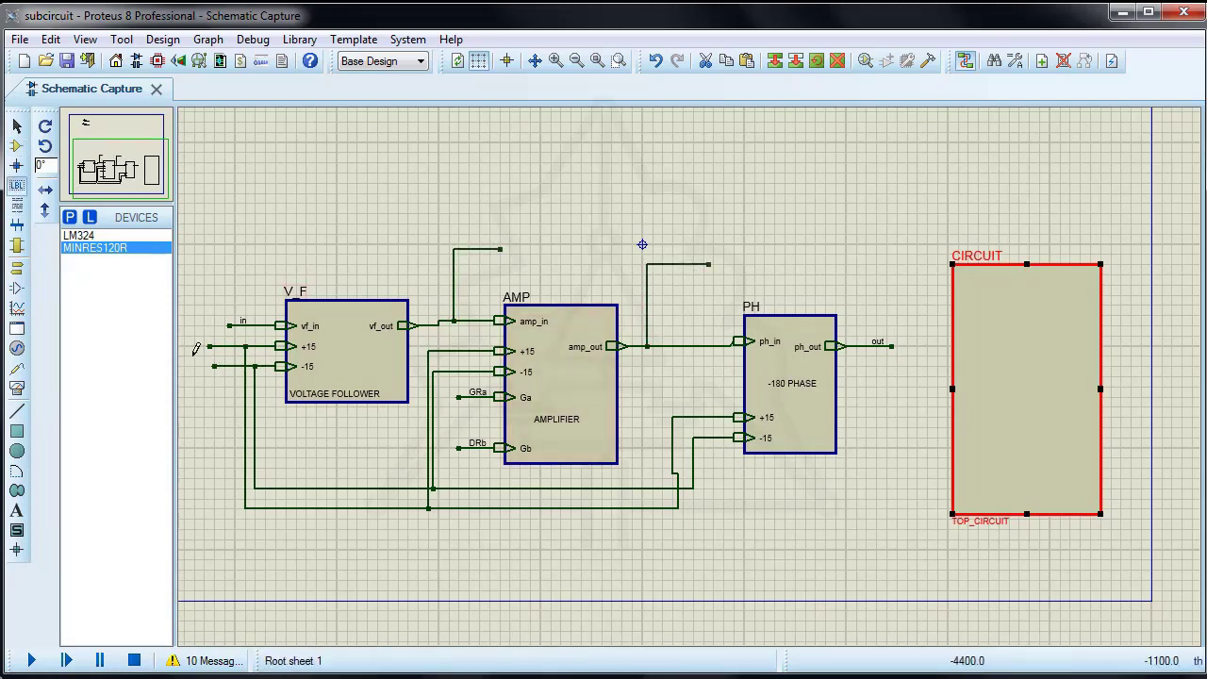
scroll(196, 349, up, 2)
click(692, 358)
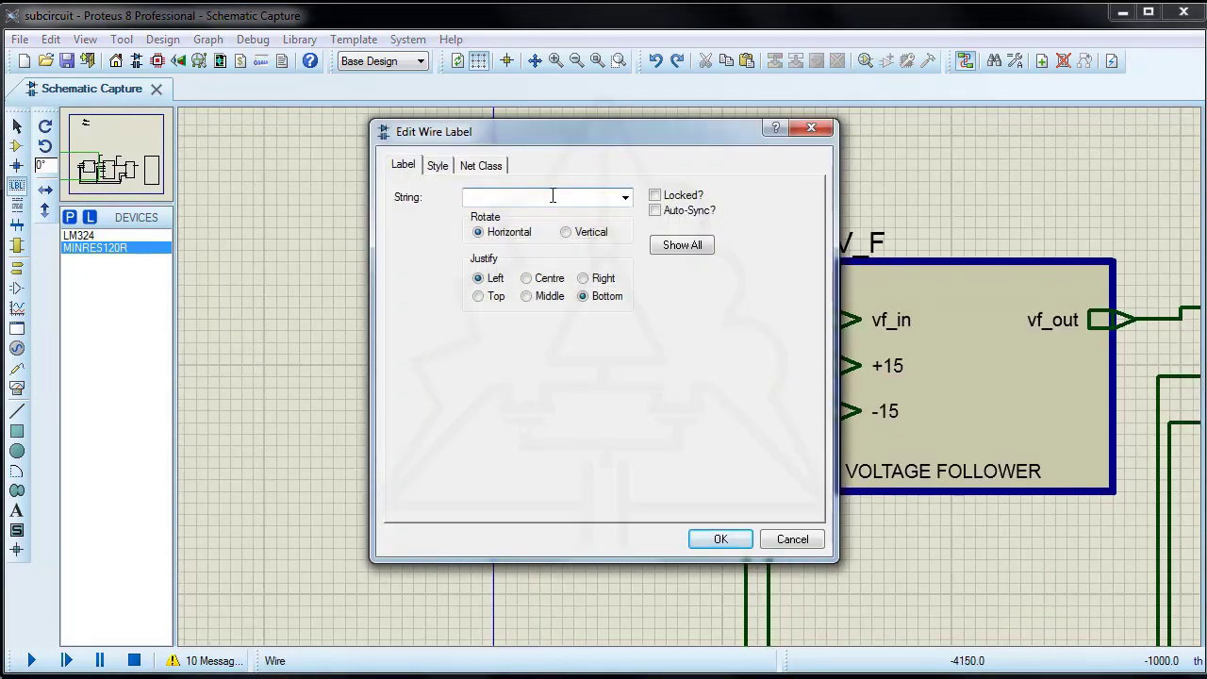
text(v+)
click(703, 543)
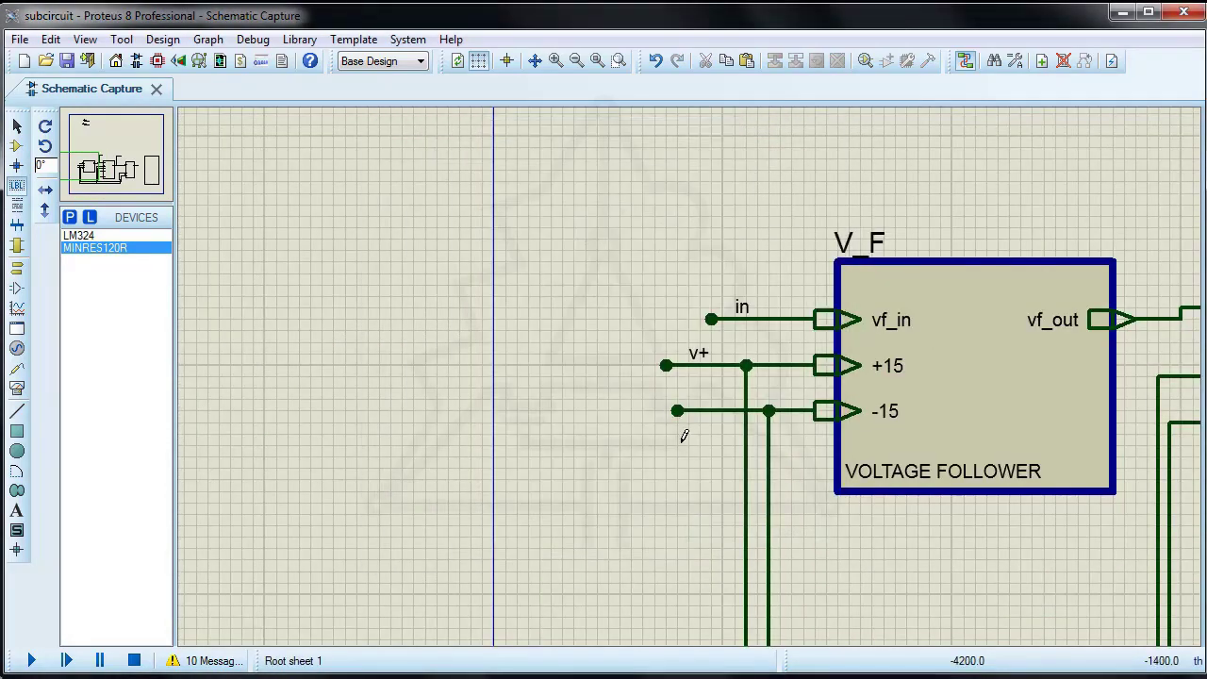
click(701, 410)
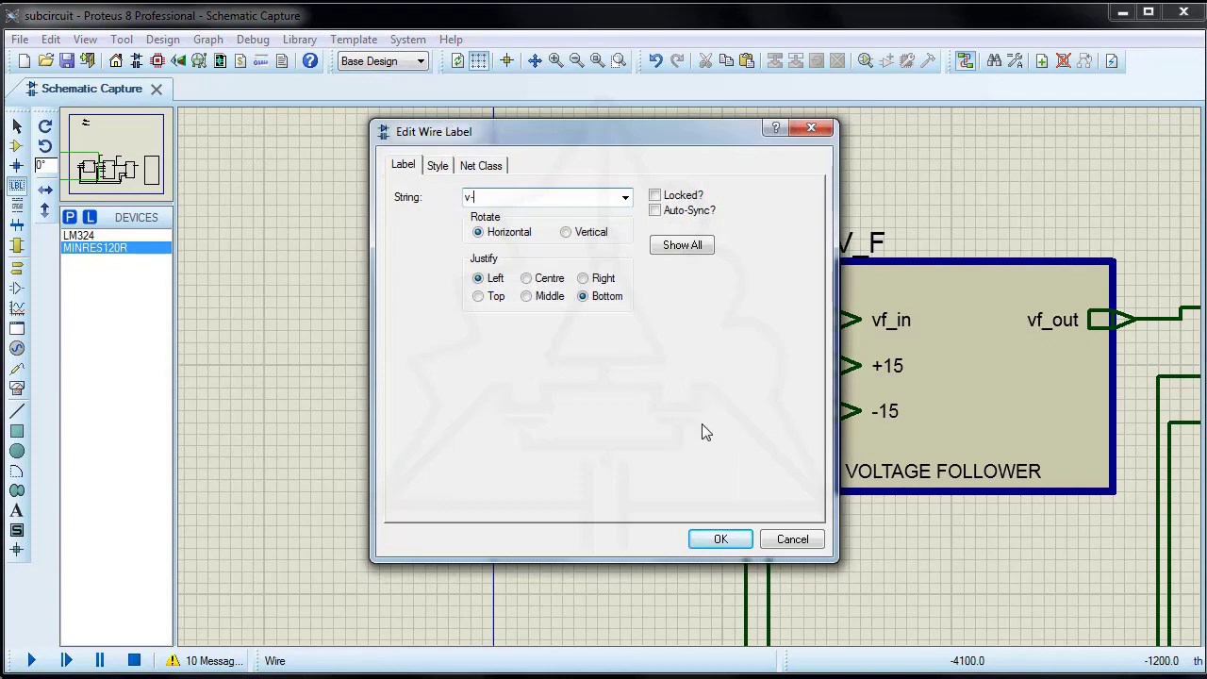
click(721, 538)
- Label the branch wire from vf_out vfout and the branch wire from amp_out ampout
scroll(689, 373, down, 1)
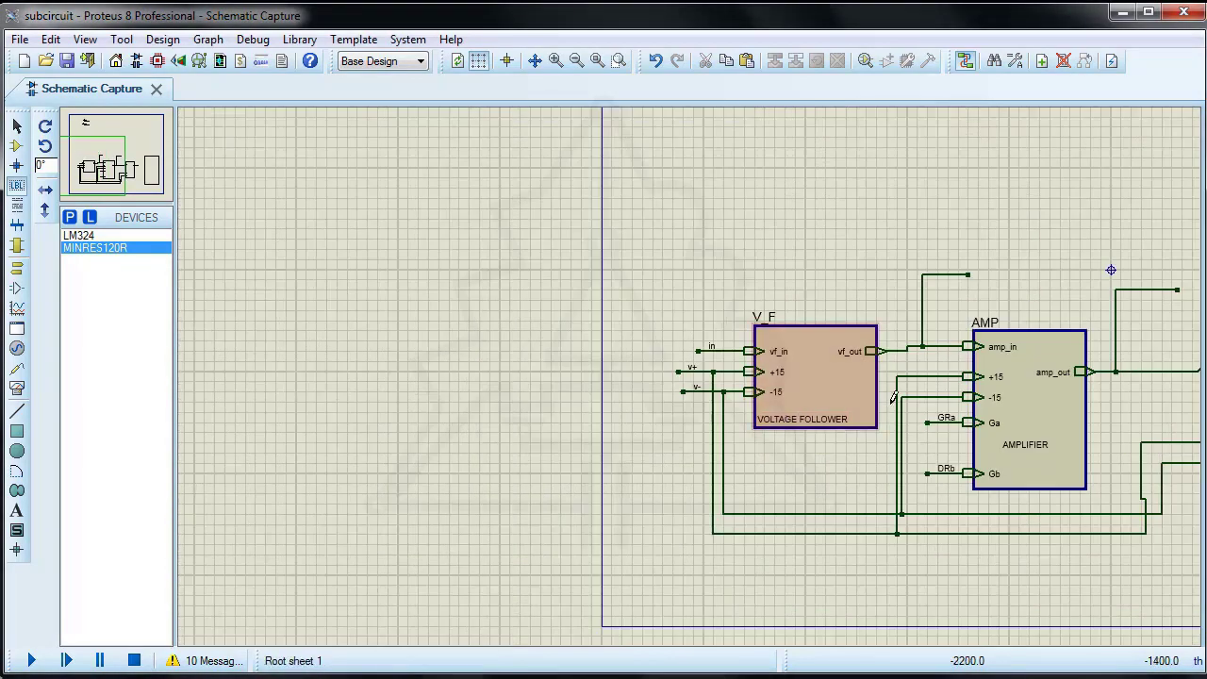
scroll(1110, 270, up, 1)
scroll(732, 271, down, 1)
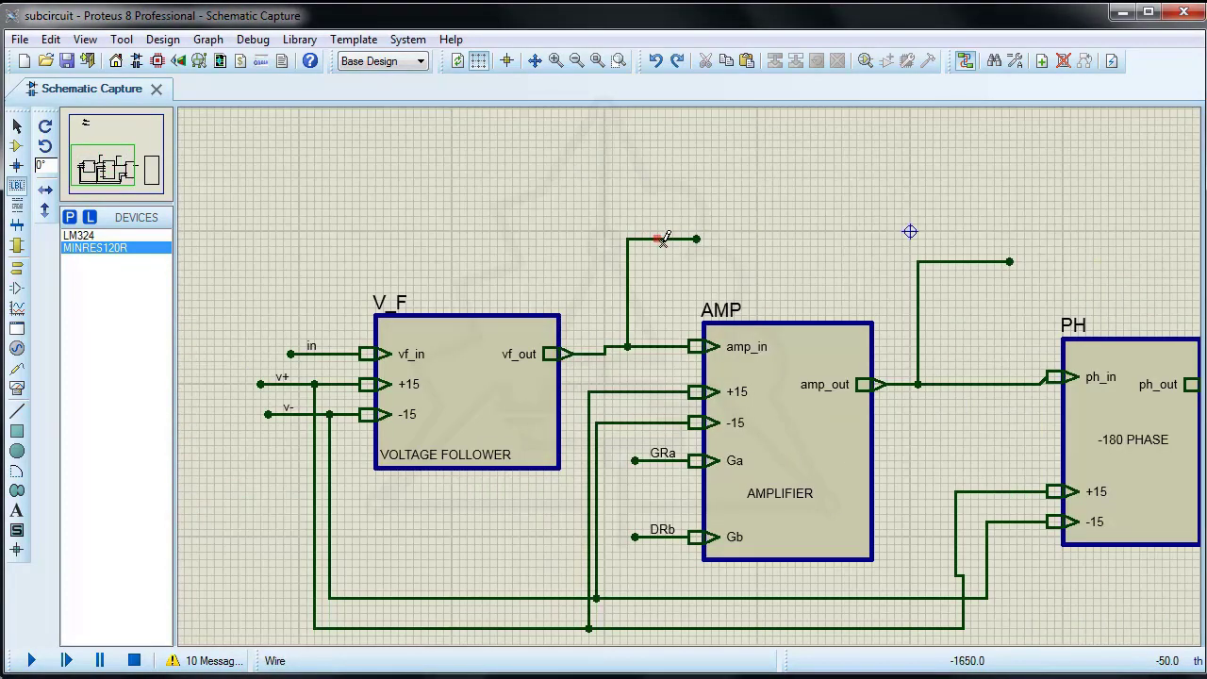
click(667, 237)
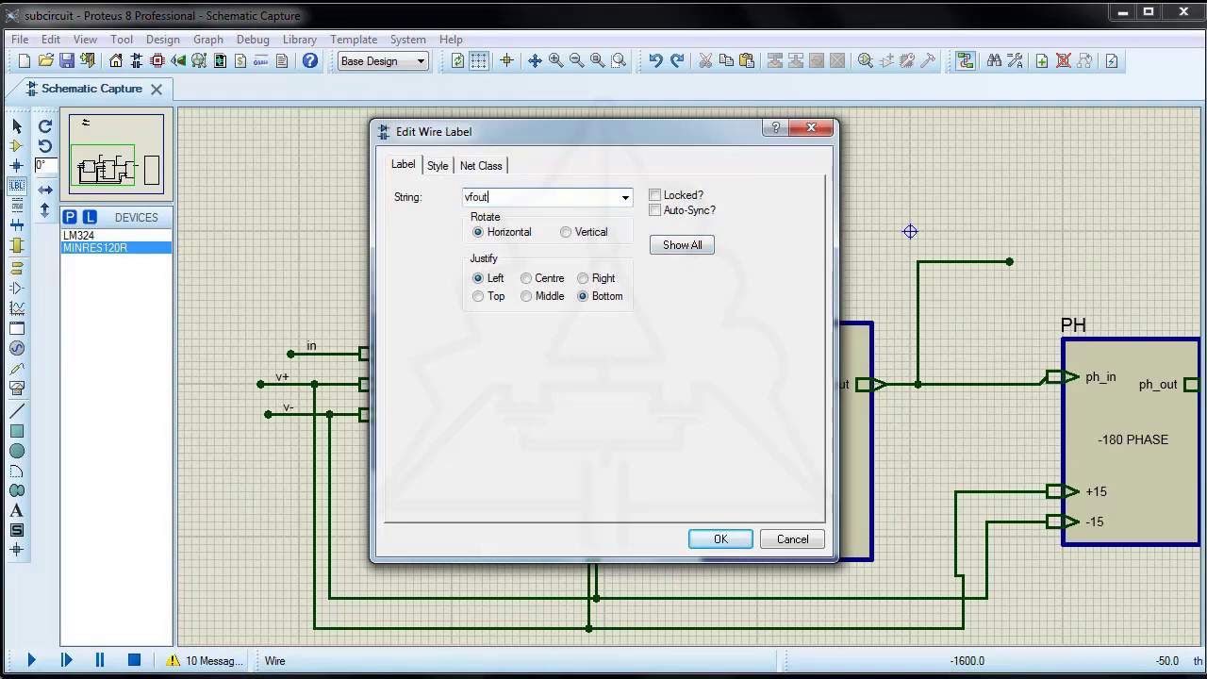
click(720, 539)
click(972, 261)
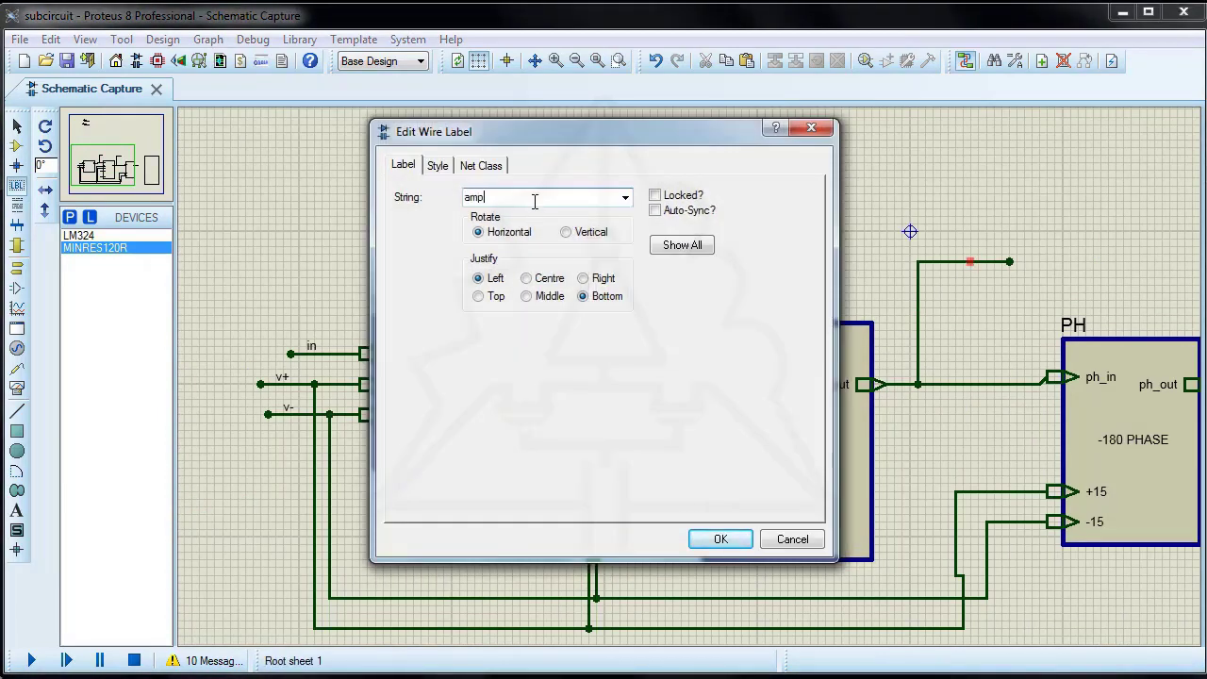
click(721, 538)
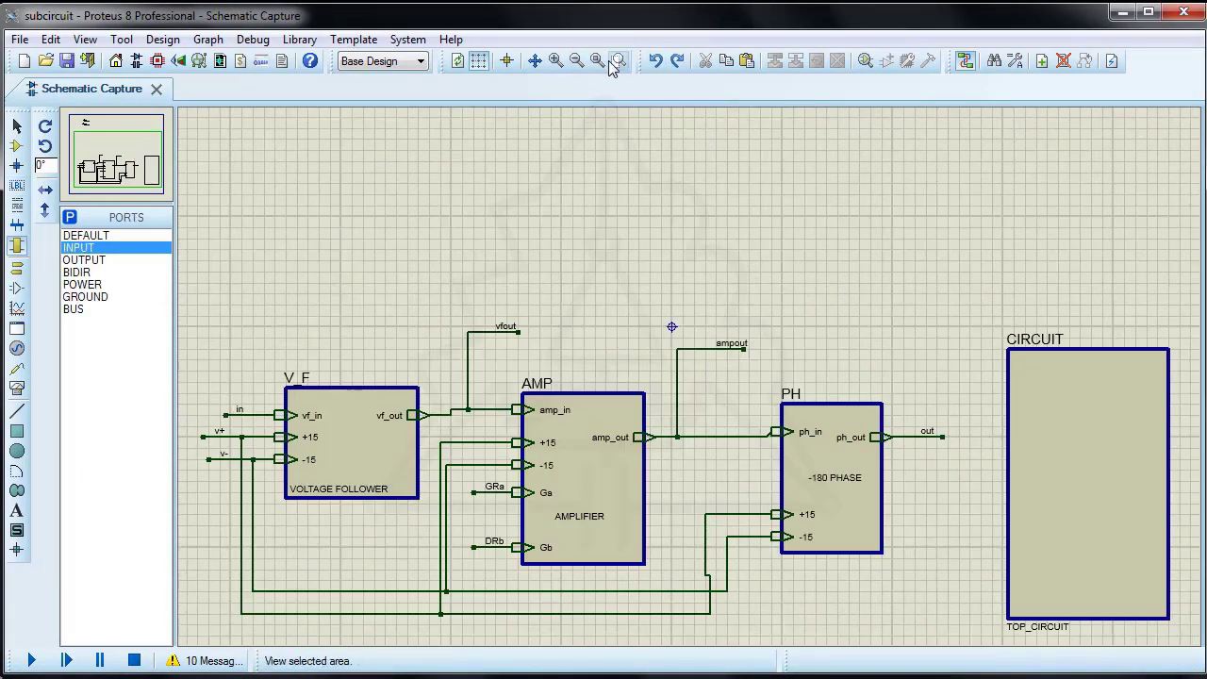
- Place five input ports down the left edge of the CIRCUIT block
click(1010, 367)
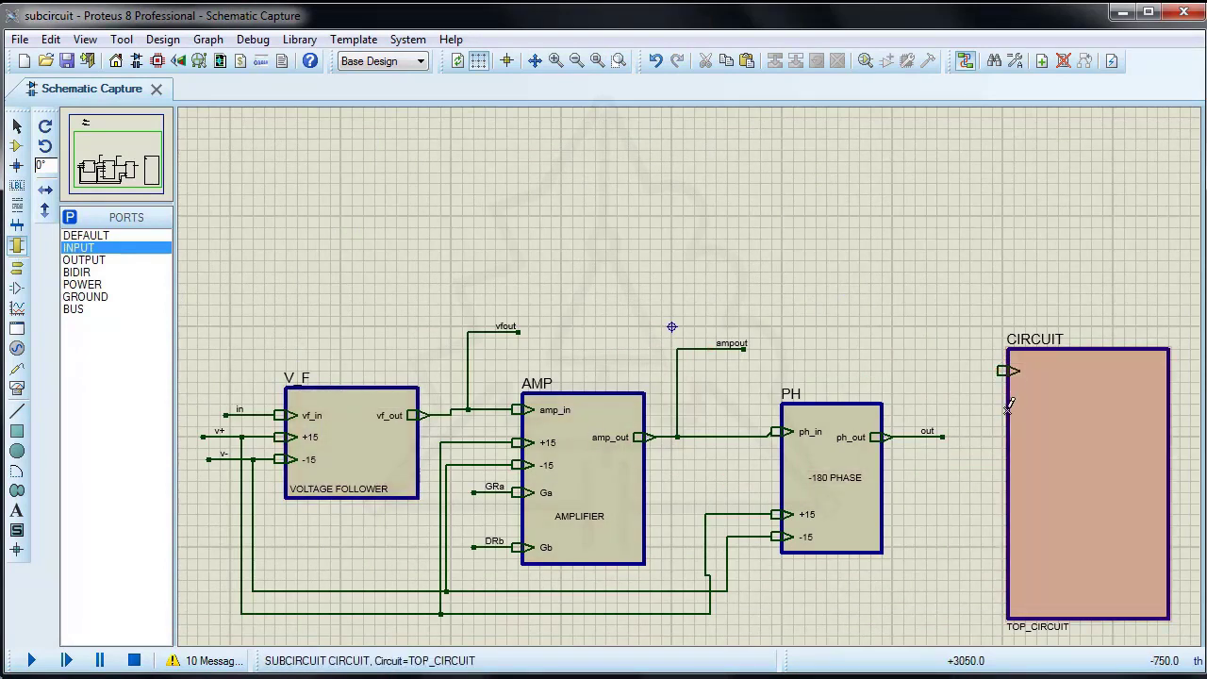
click(1010, 407)
click(1011, 439)
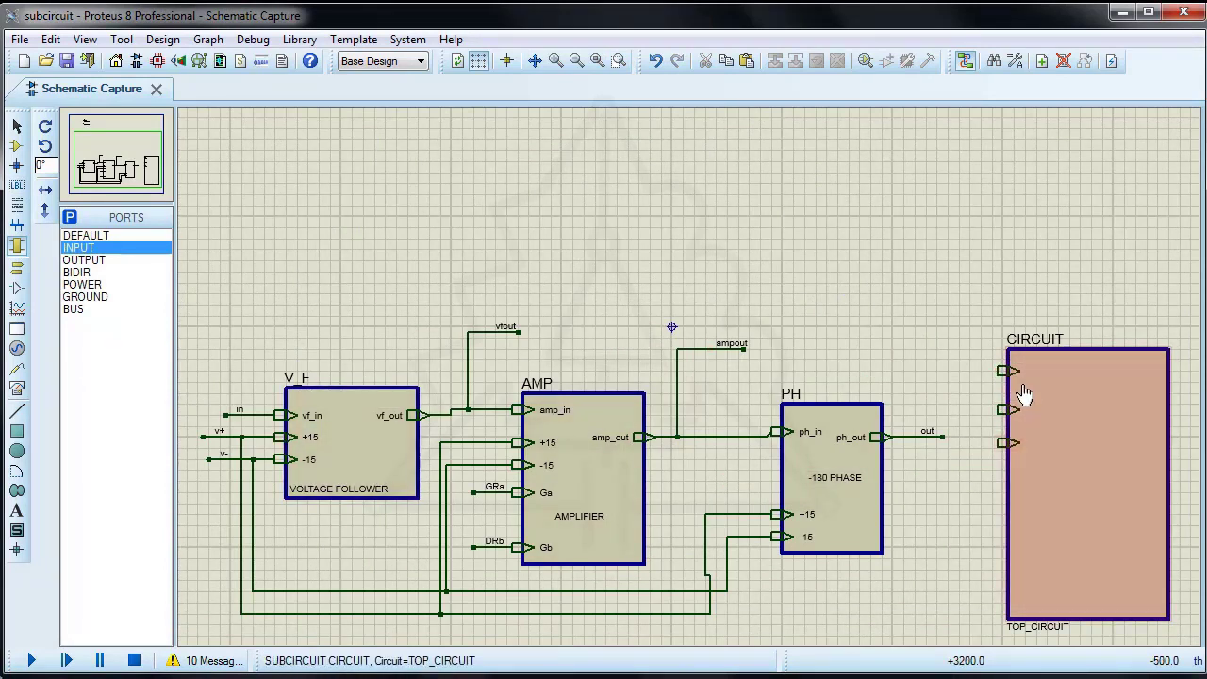
click(1009, 495)
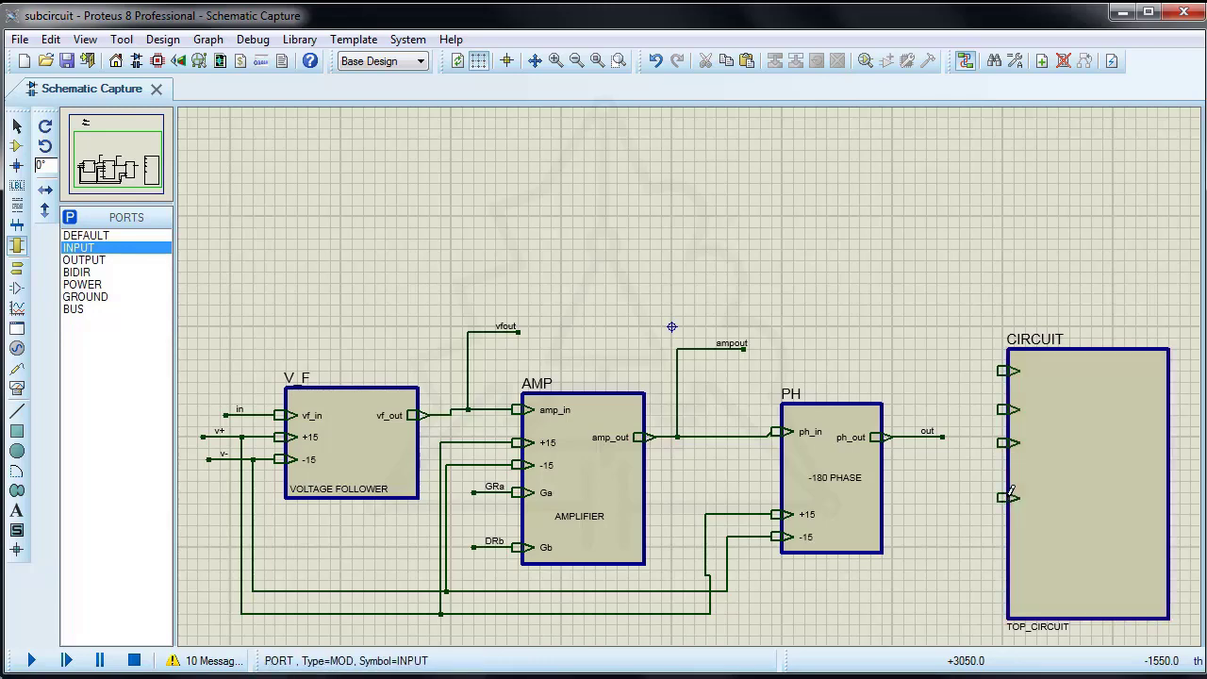
click(1009, 577)
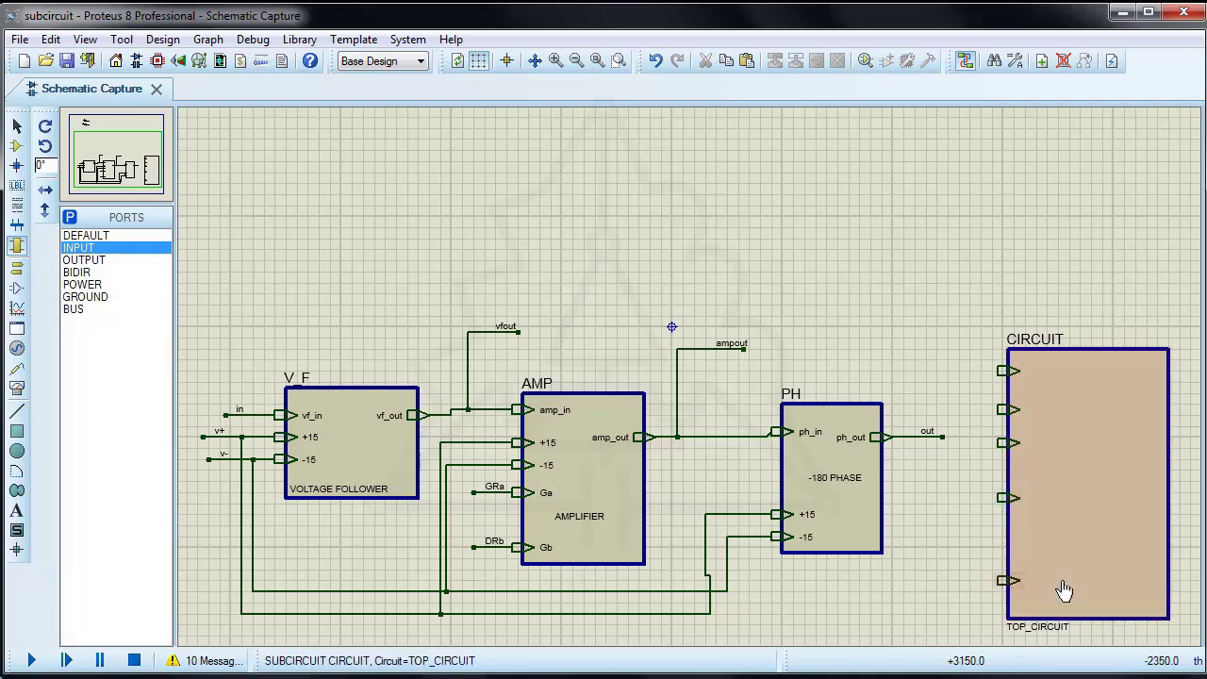
- Place three output ports down the right edge of the CIRCUIT block
scroll(1009, 577, down, 1)
scroll(1008, 456, up, 2)
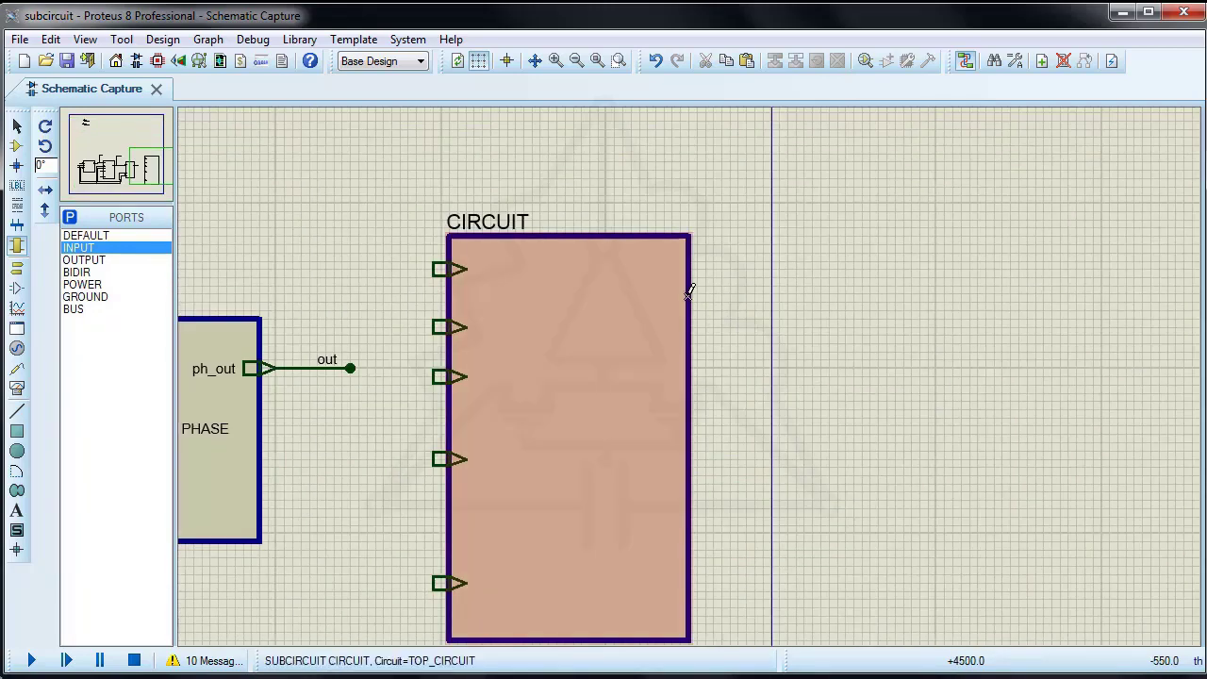
click(84, 259)
click(698, 302)
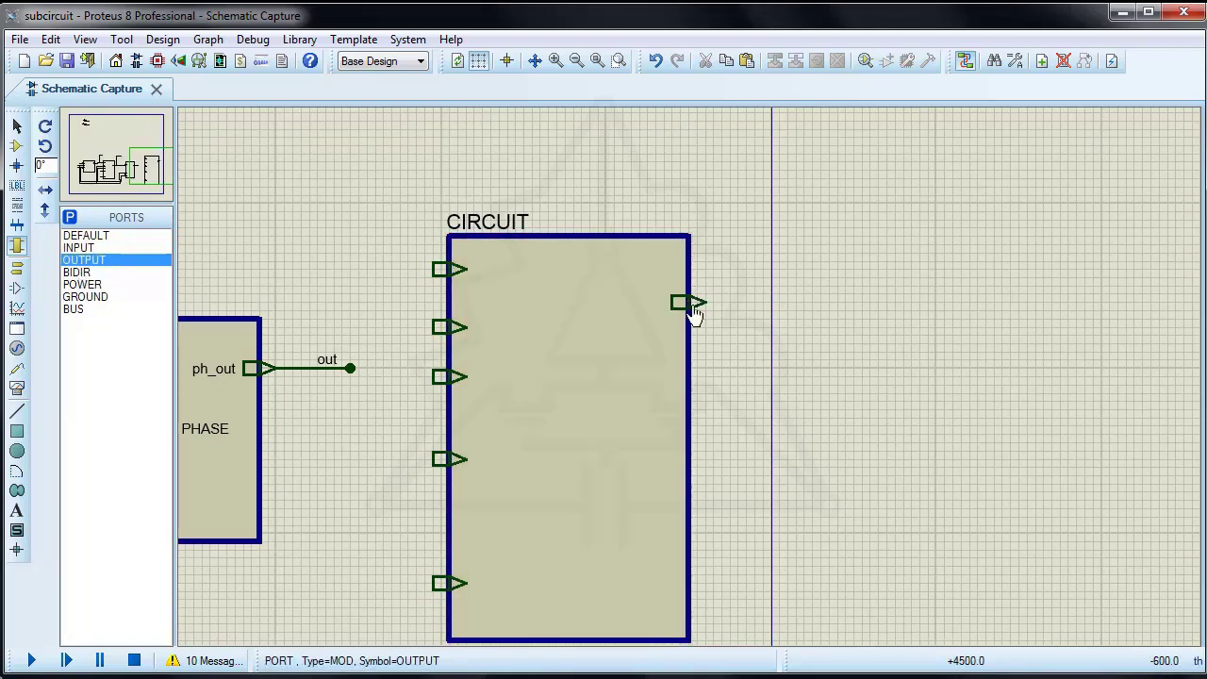
click(698, 385)
click(687, 487)
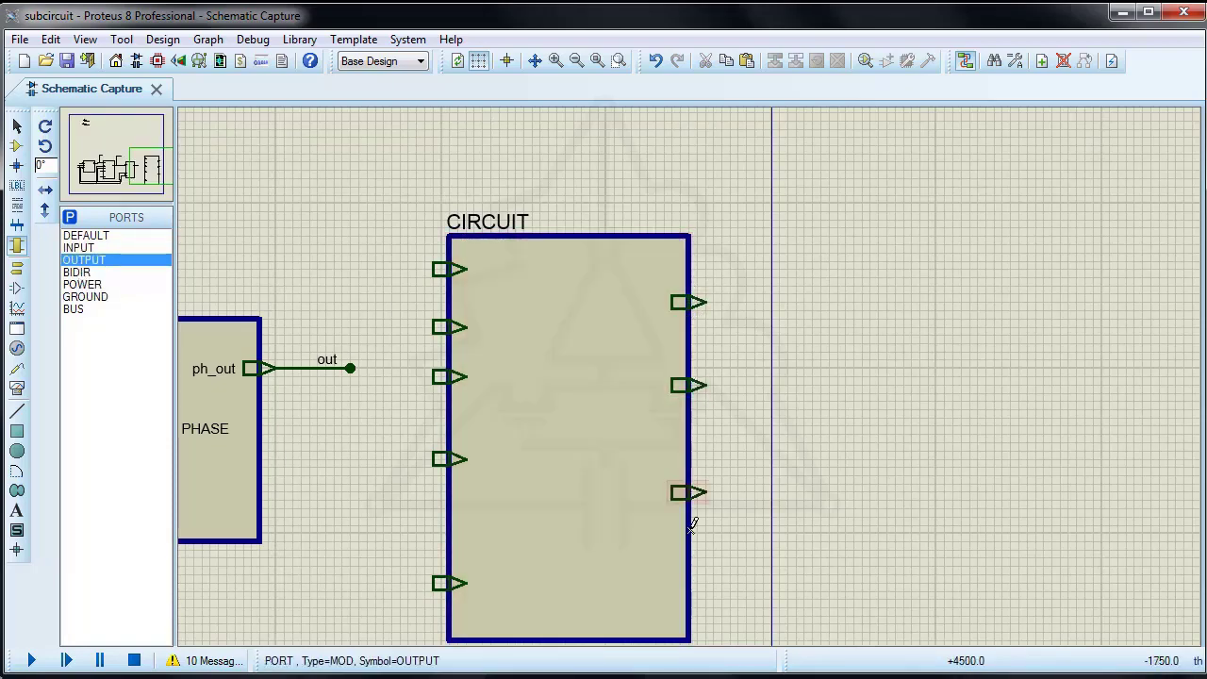
- Label the CIRCUIT block's upper three input ports in, v+ and v- from top to bottom
scroll(349, 504, down, 2)
click(17, 127)
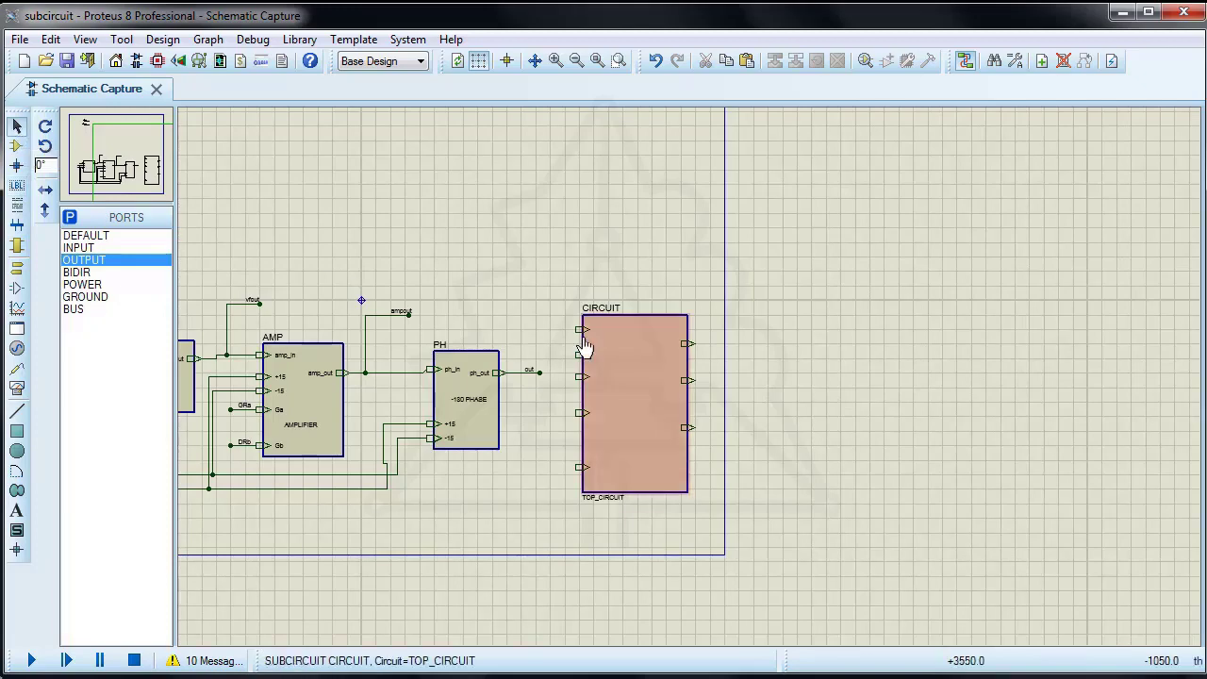
scroll(582, 337, up, 2)
double_click(676, 381)
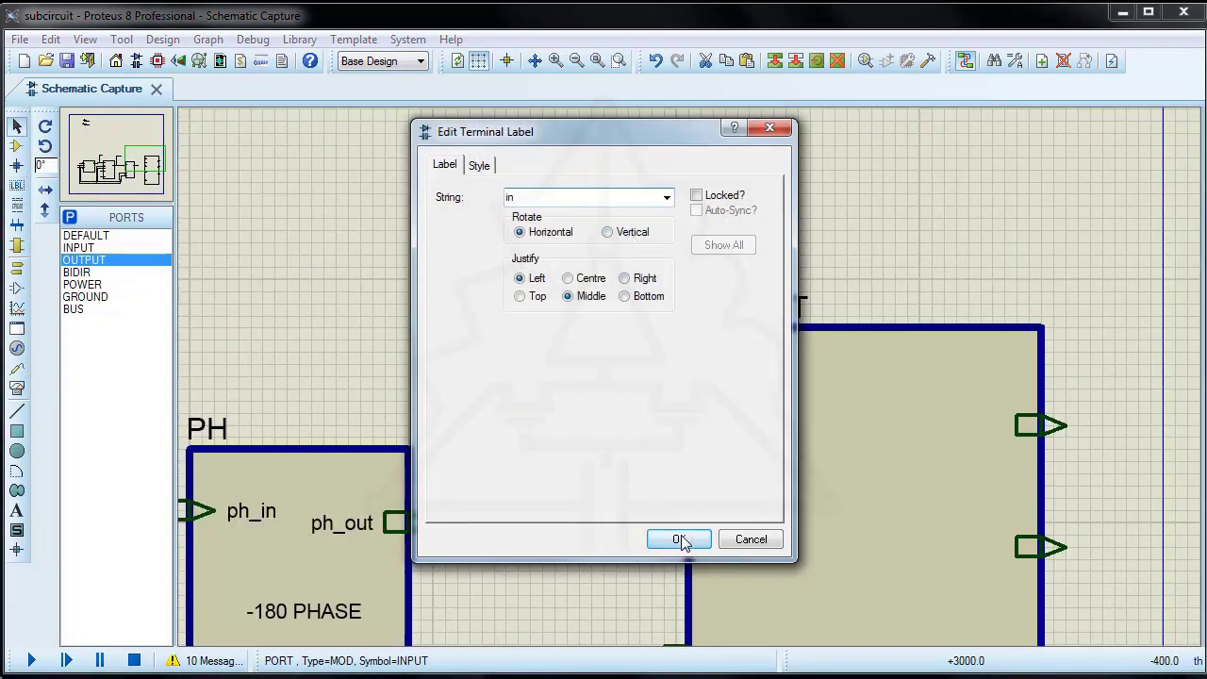
click(679, 539)
double_click(675, 460)
click(679, 539)
double_click(675, 533)
click(679, 539)
- Label the CIRCUIT block's two lower input ports GRa and GRb from top to bottom
scroll(700, 553, down, 2)
scroll(693, 526, up, 2)
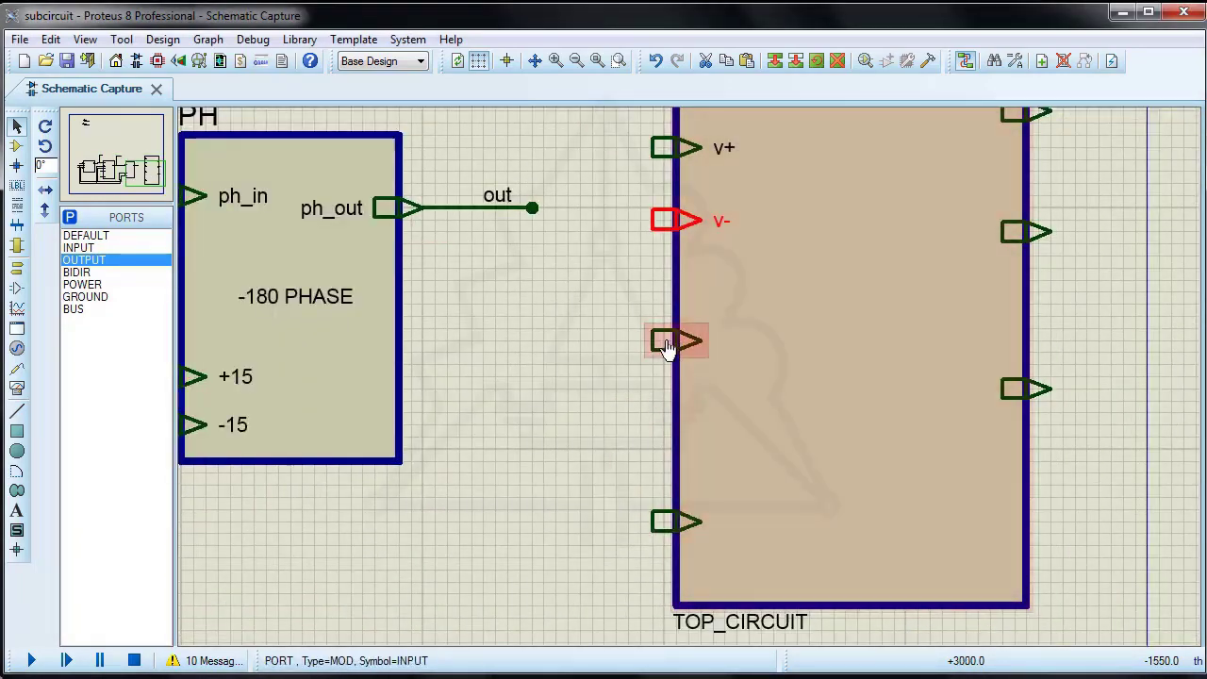
scroll(377, 406, down, 2)
scroll(709, 327, up, 3)
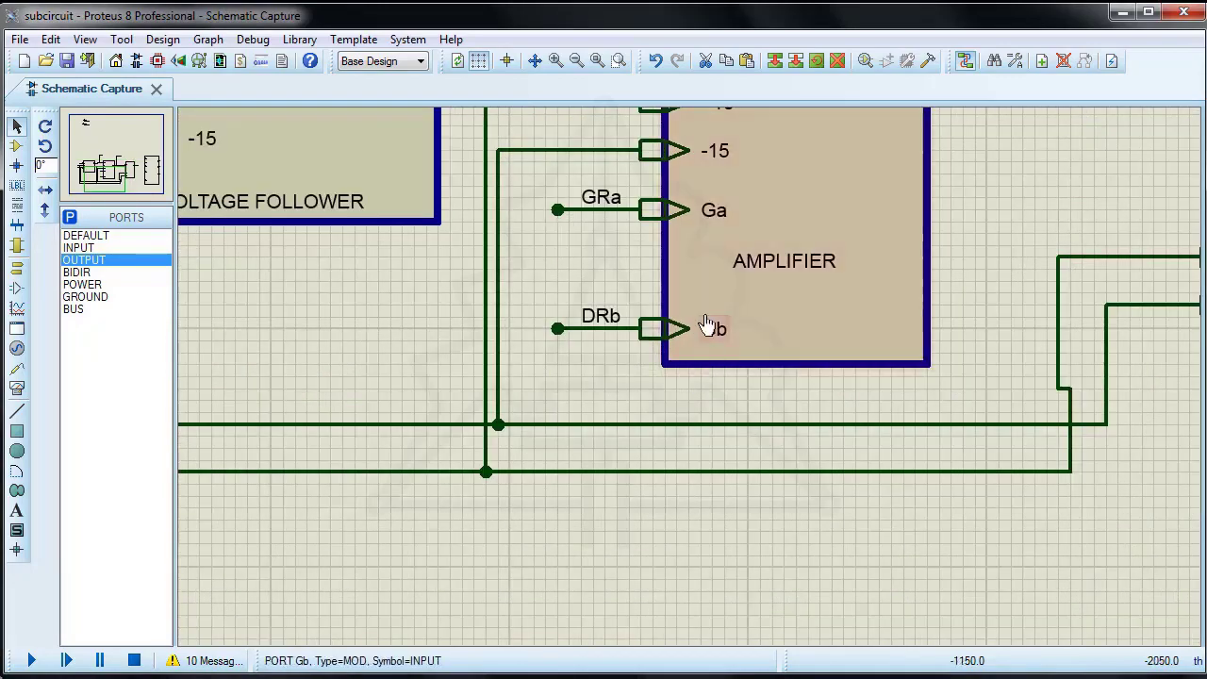
scroll(833, 377, down, 3)
scroll(688, 382, up, 2)
scroll(688, 381, up, 1)
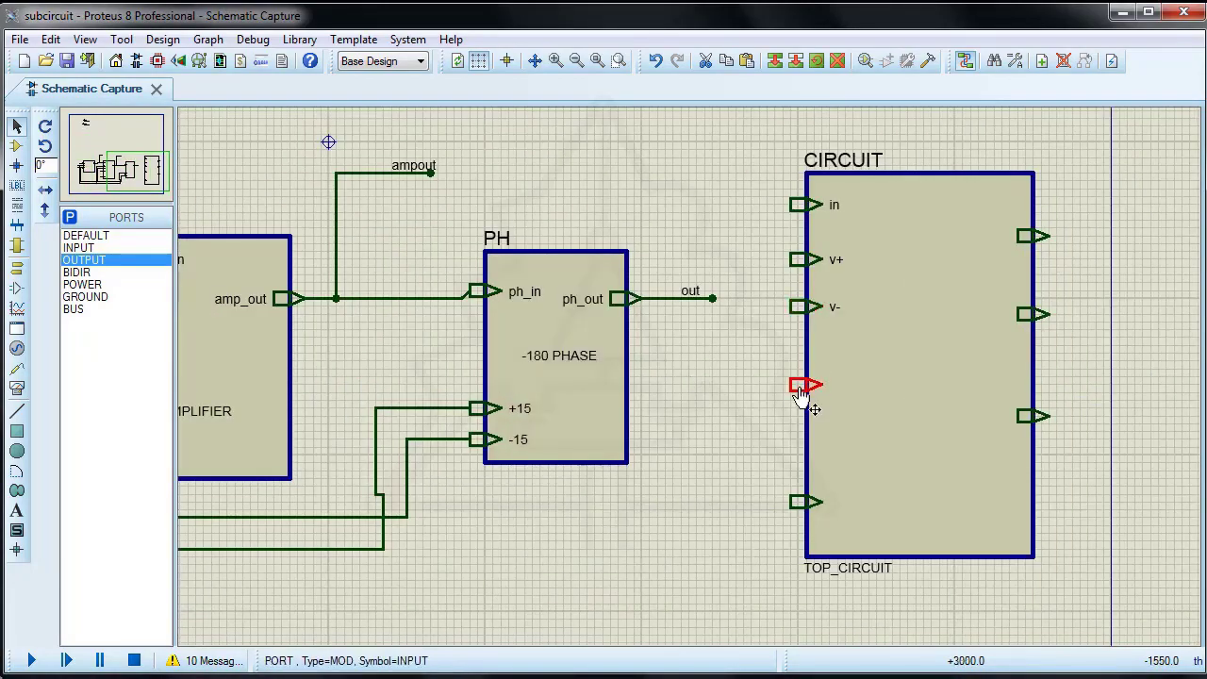
double_click(809, 384)
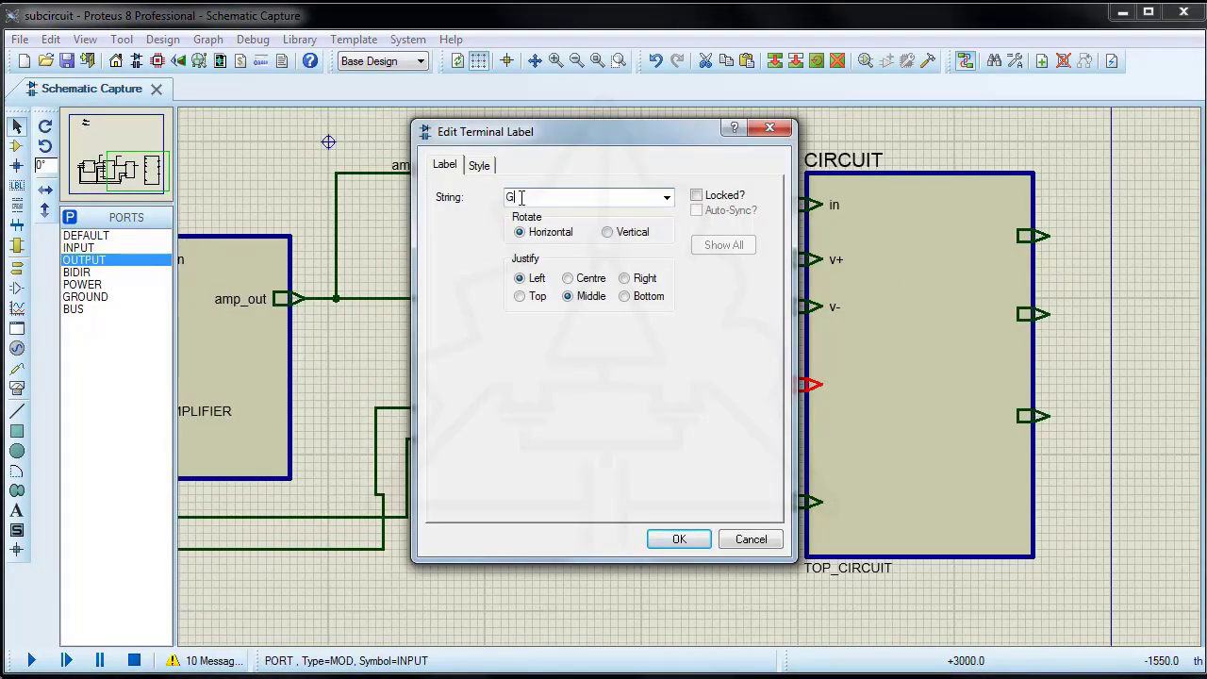
click(684, 537)
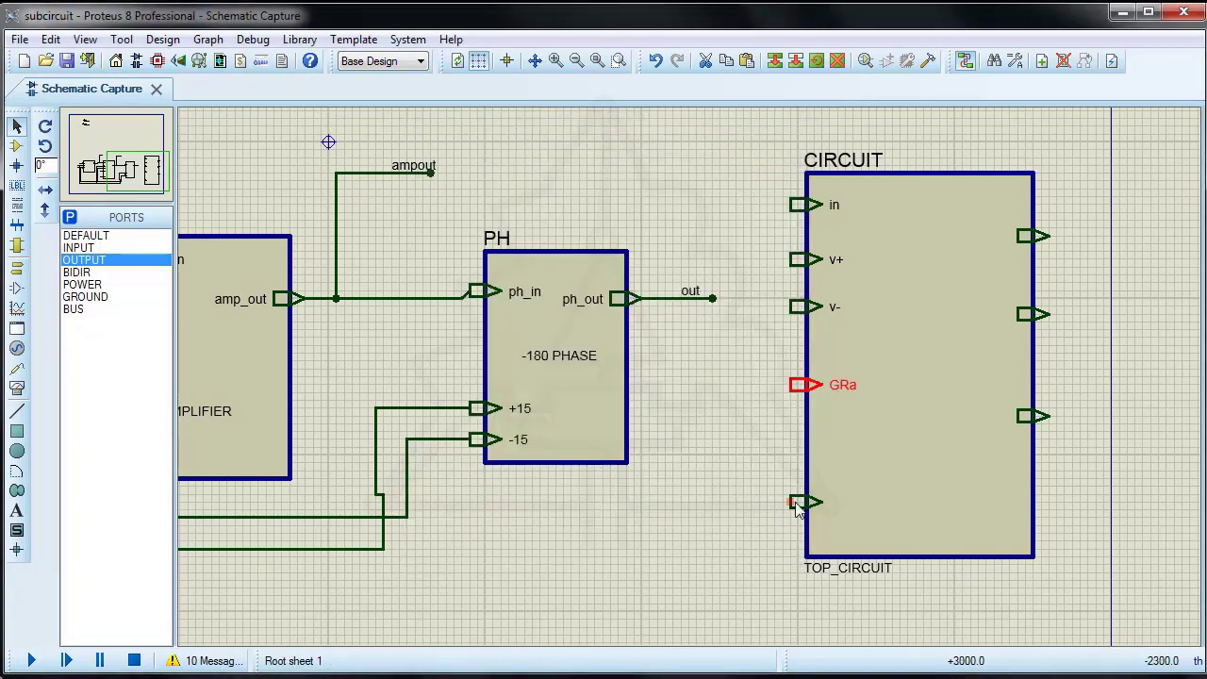
double_click(801, 507)
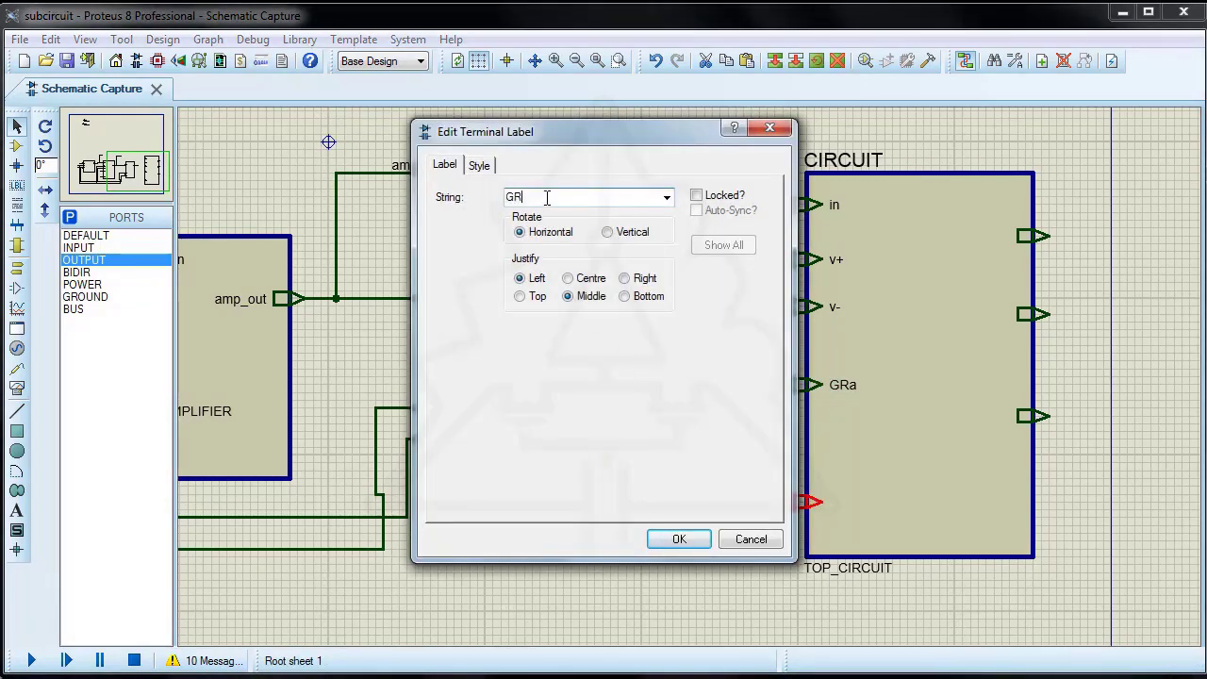
click(677, 541)
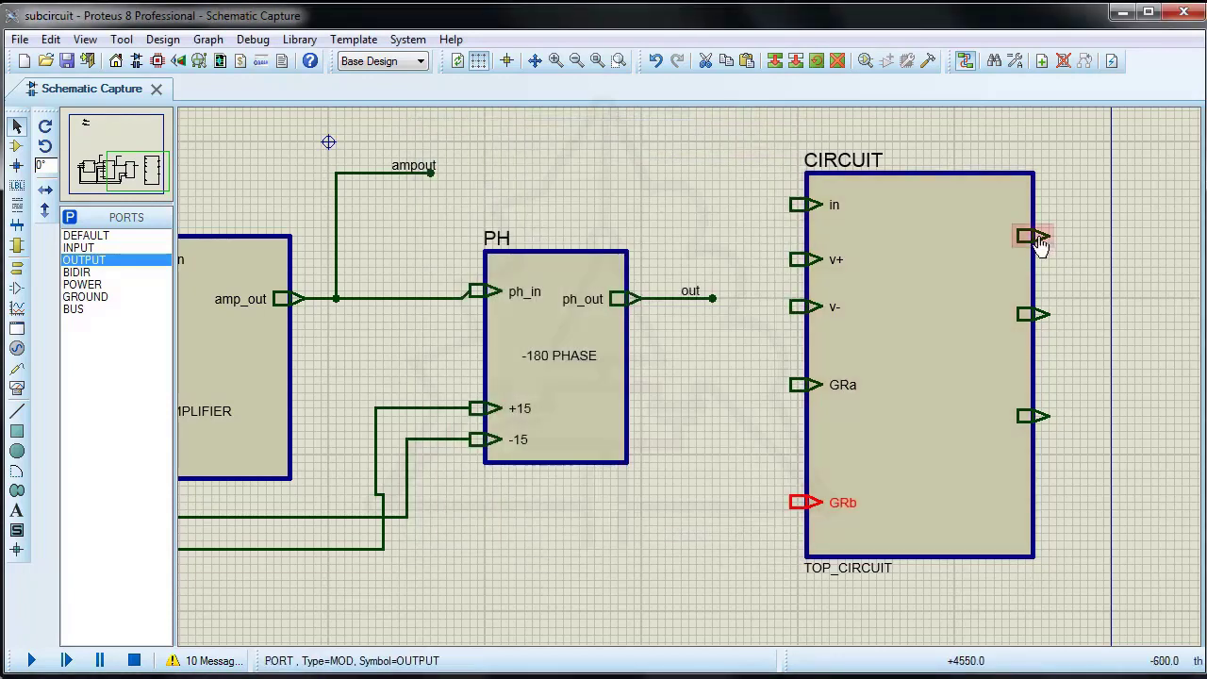
- Label the CIRCUIT block's three output ports vfout, ampout and out from top to bottom
scroll(1037, 240, up, 2)
double_click(631, 362)
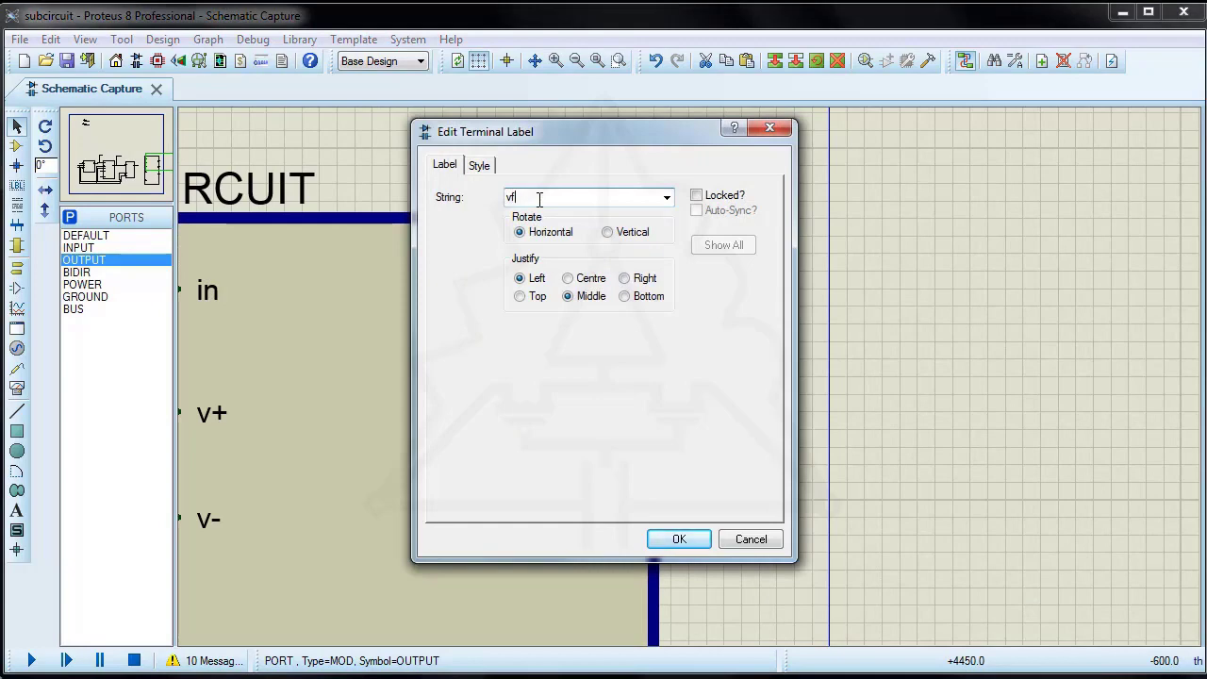
click(679, 538)
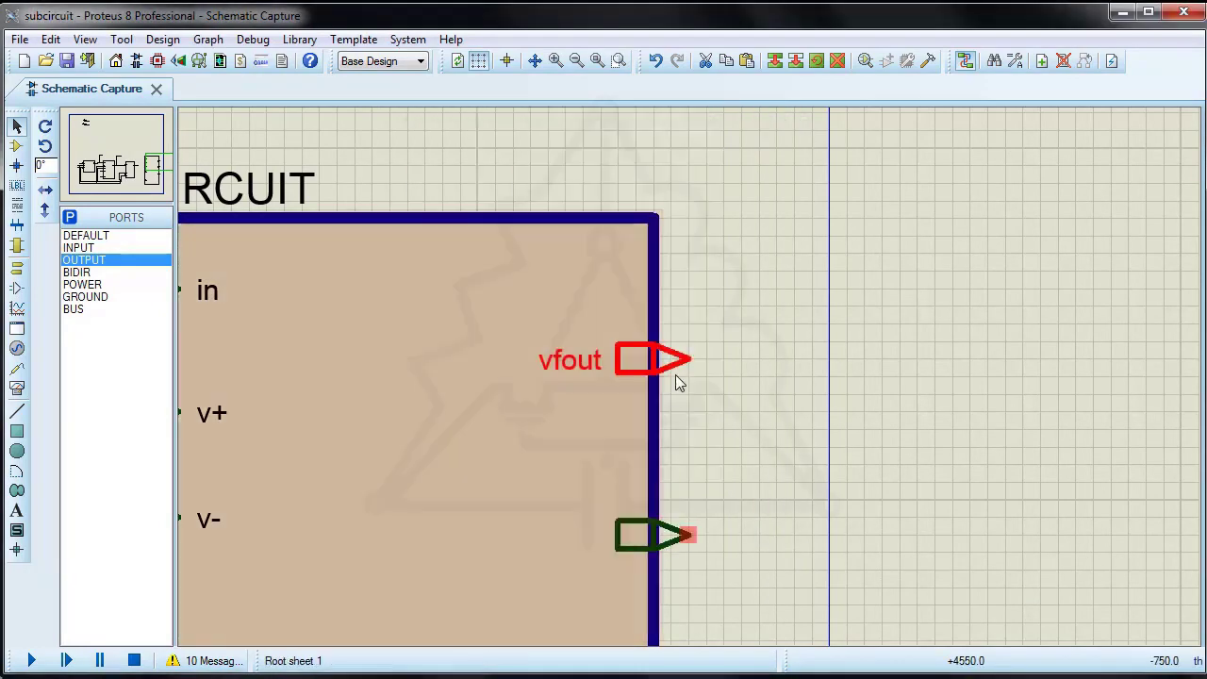
double_click(633, 542)
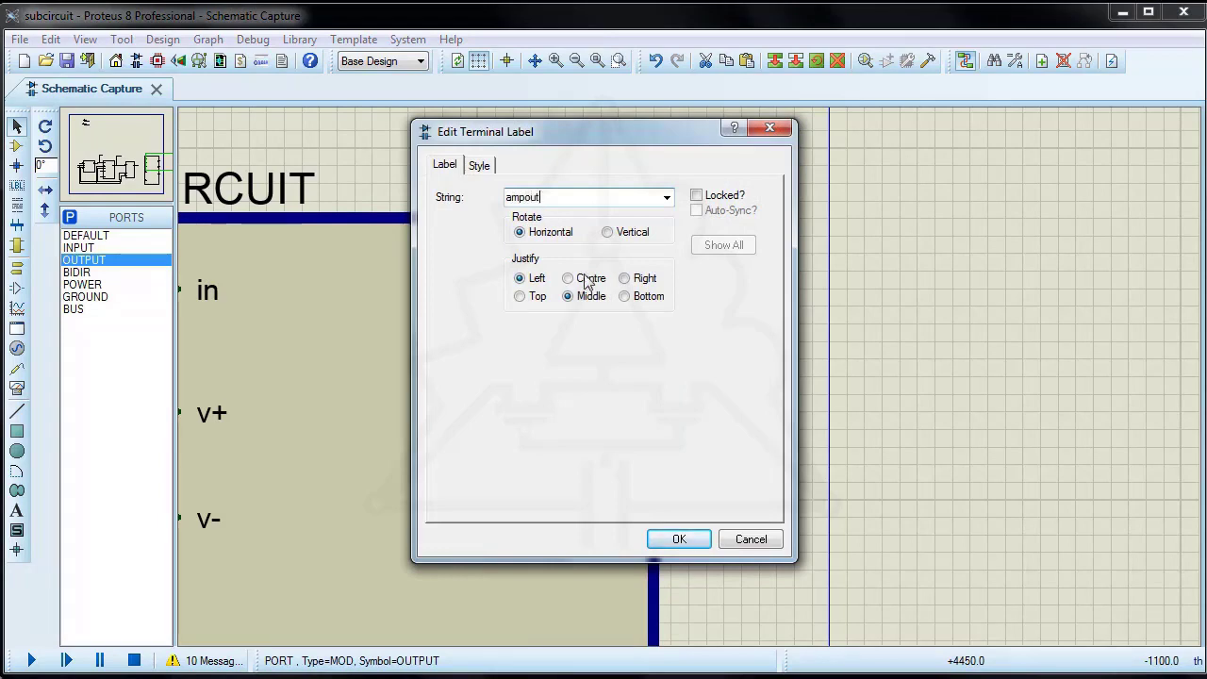
click(679, 539)
scroll(673, 590, down, 3)
scroll(695, 538, up, 2)
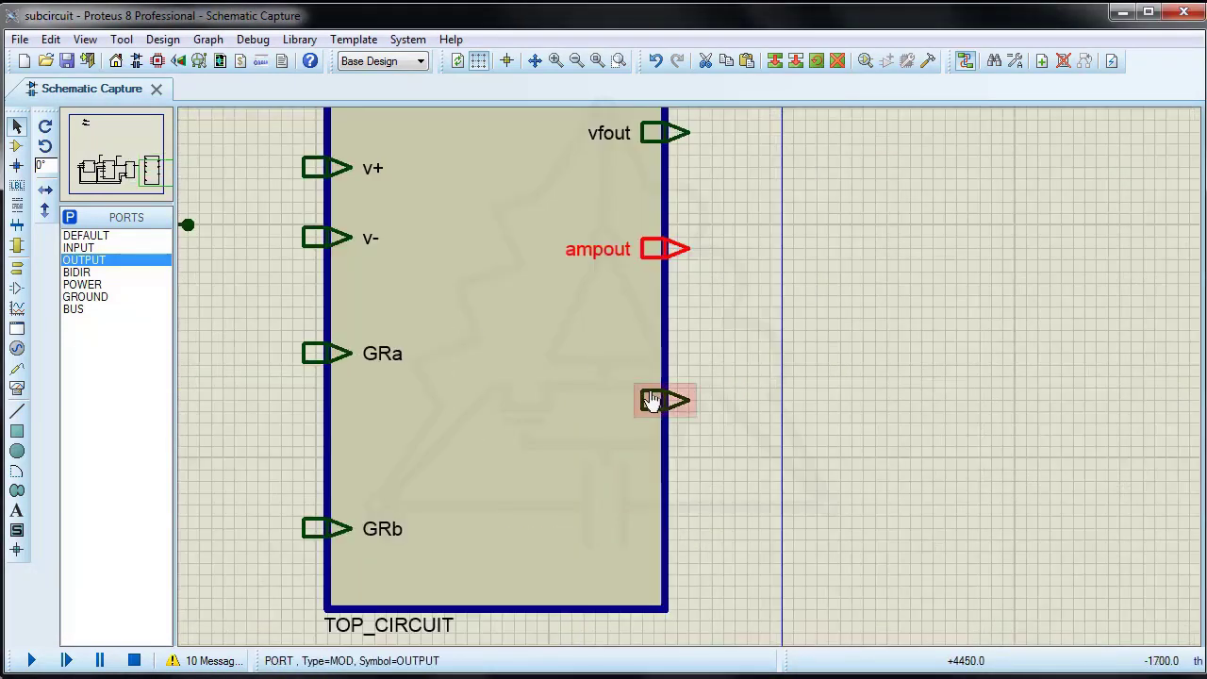
double_click(650, 401)
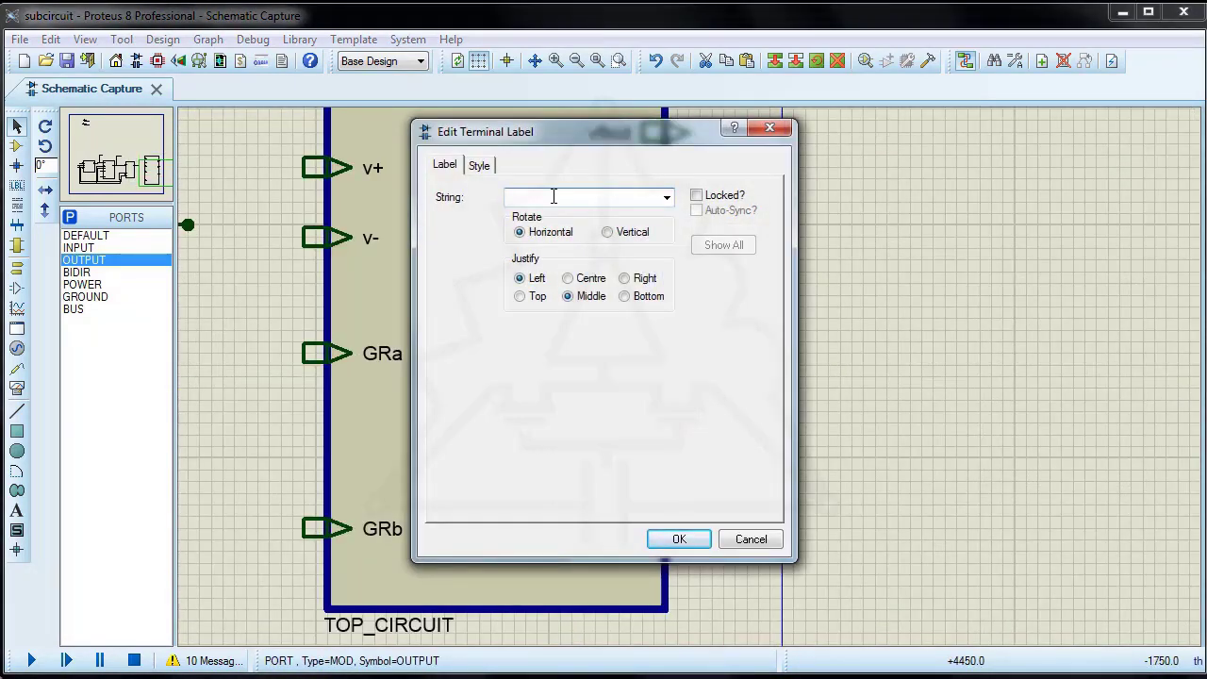
click(685, 538)
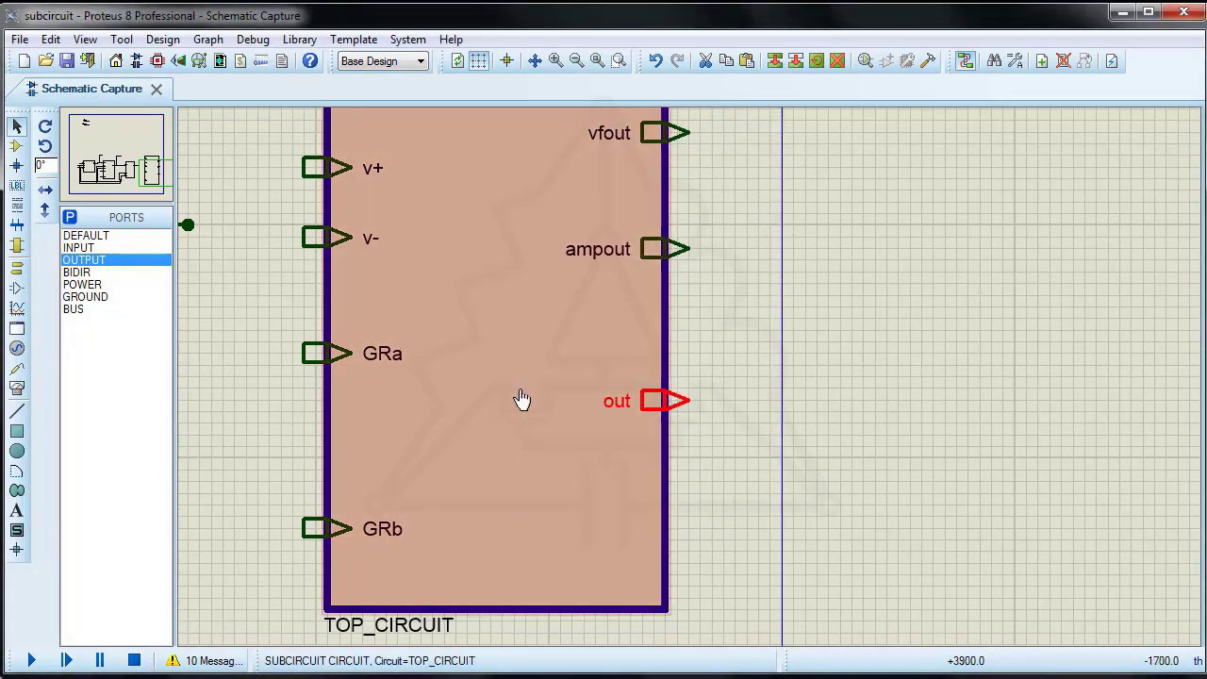
- Cut the V_F, AMP and PH blocks with all their wiring and labels from the root sheet to the clipboard
scroll(514, 391, down, 1)
scroll(322, 305, down, 2)
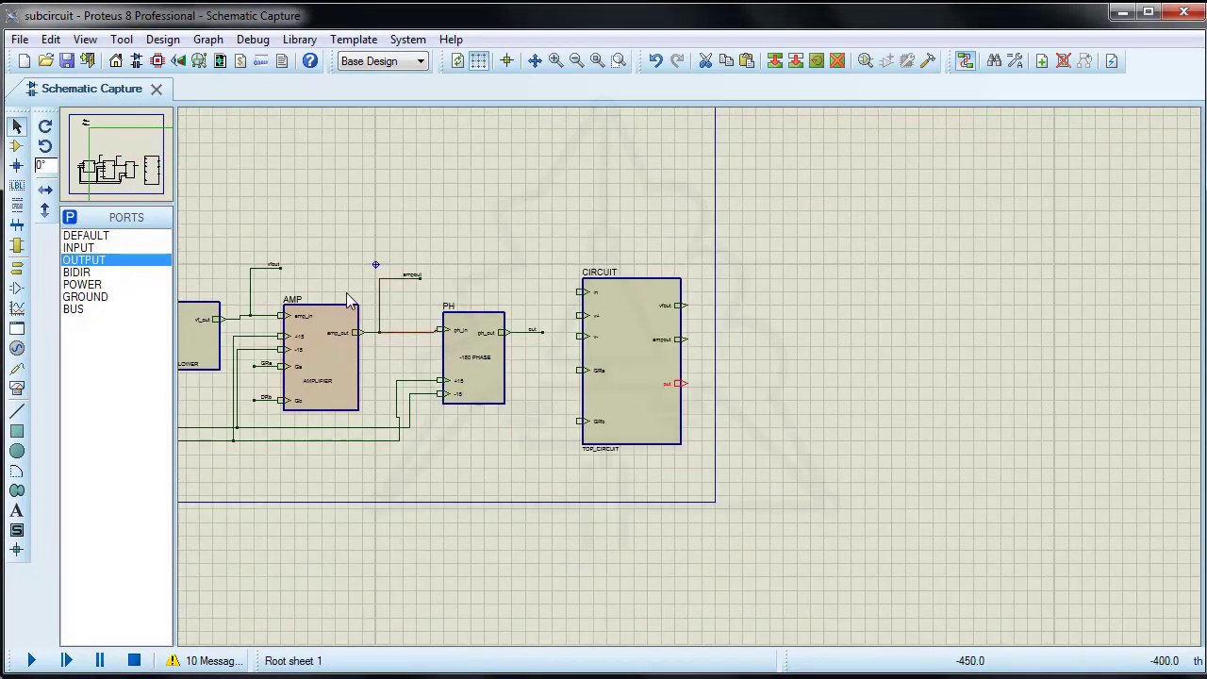
scroll(689, 374, up, 3)
scroll(688, 377, down, 2)
scroll(788, 429, down, 2)
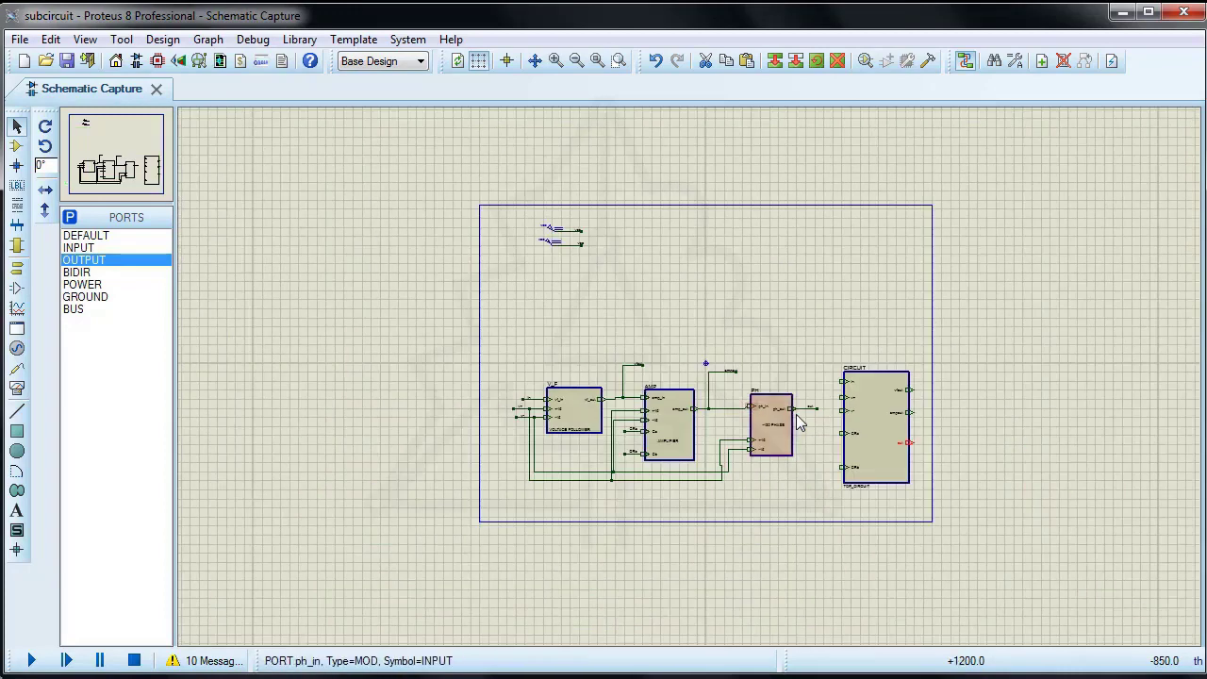
scroll(822, 451, up, 1)
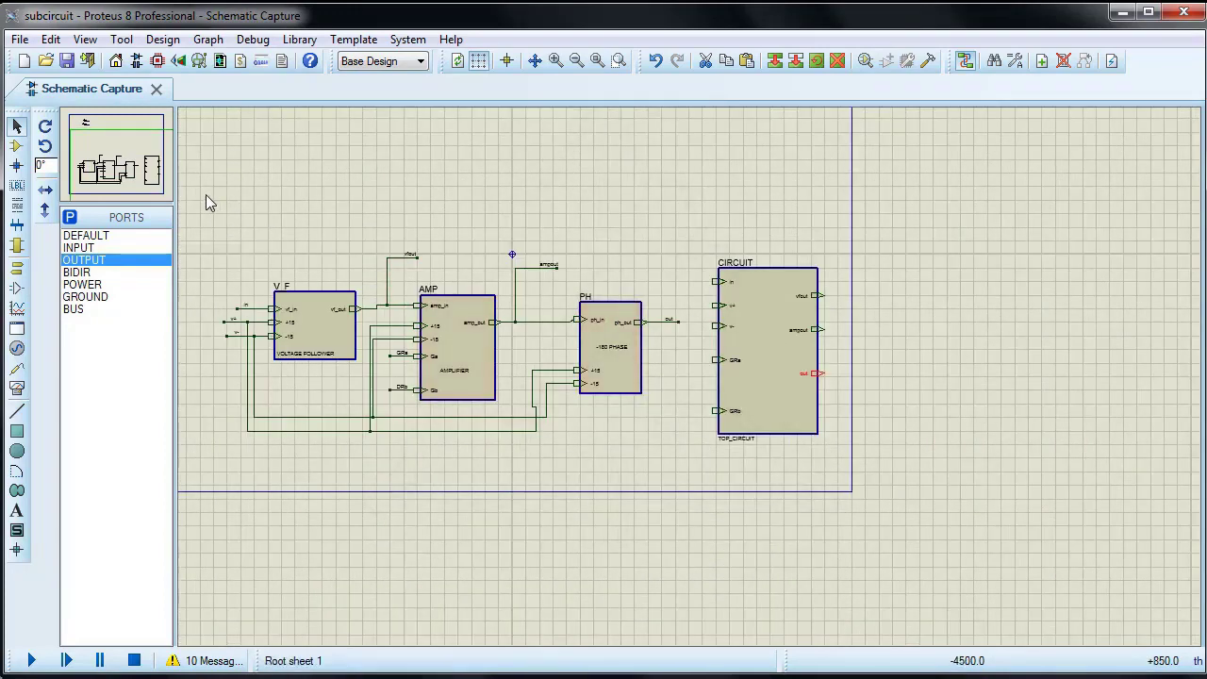
drag(205, 195, 690, 476)
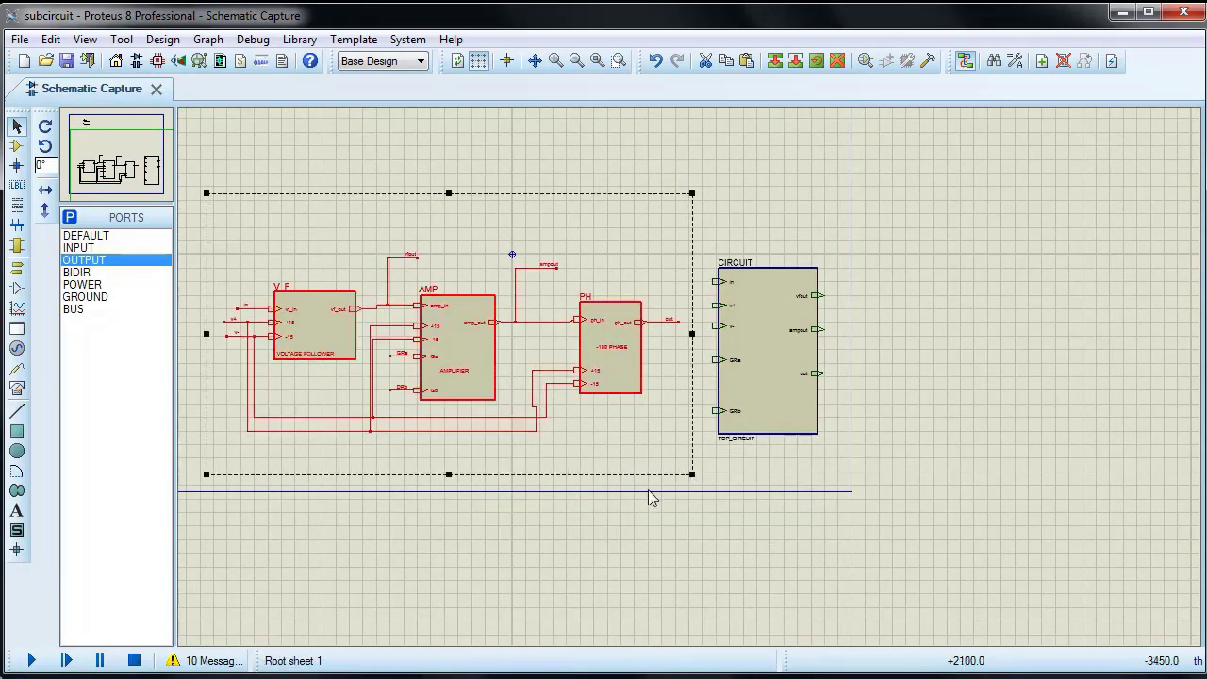
right_click(492, 345)
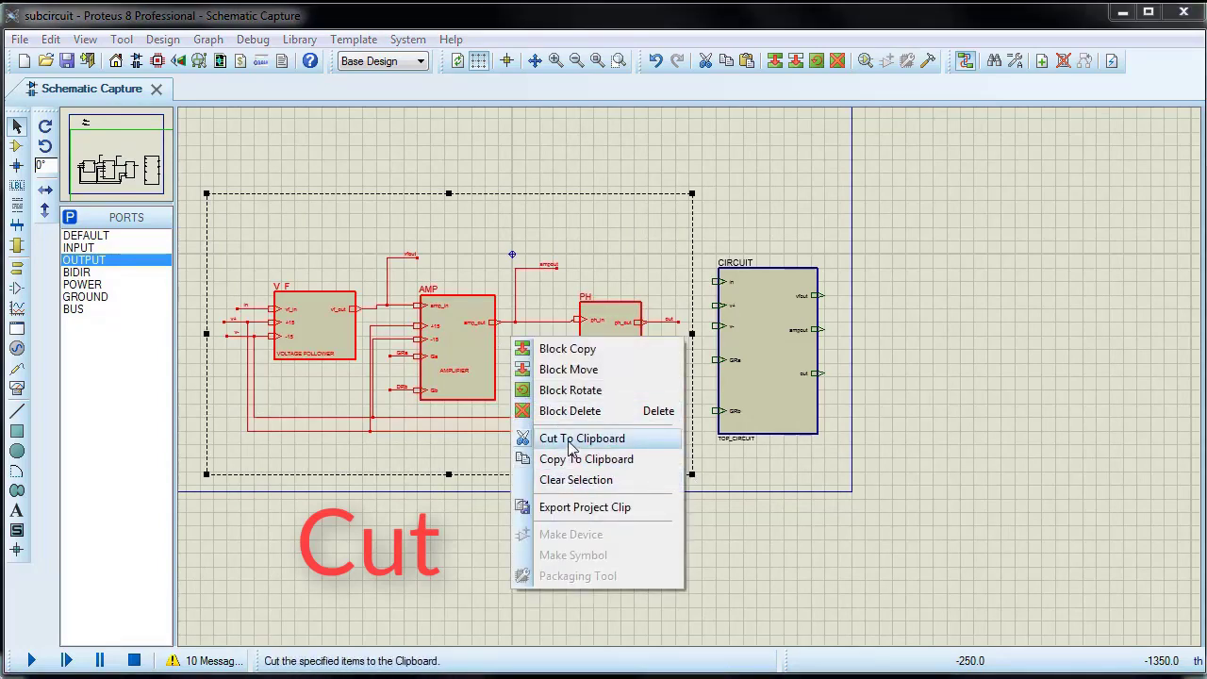
click(566, 440)
- Open the CIRCUIT block's child sheet and paste the cut three-block circuit into it
click(783, 394)
right_click(785, 394)
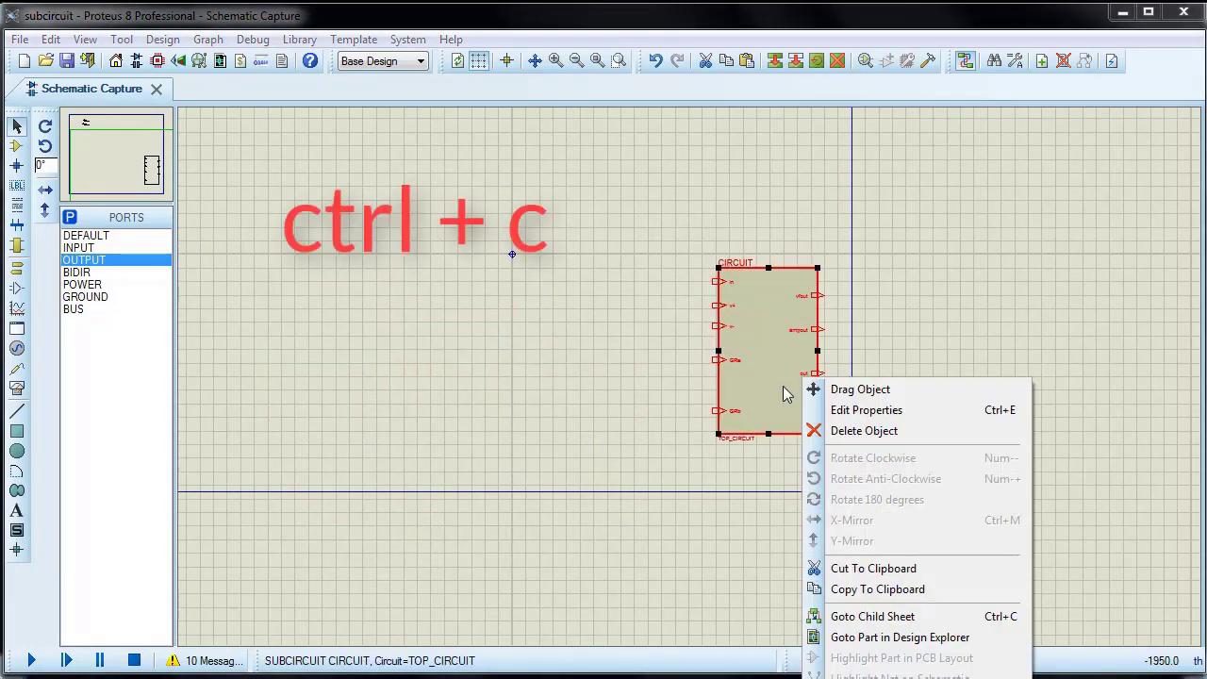
click(839, 614)
right_click(760, 368)
click(821, 496)
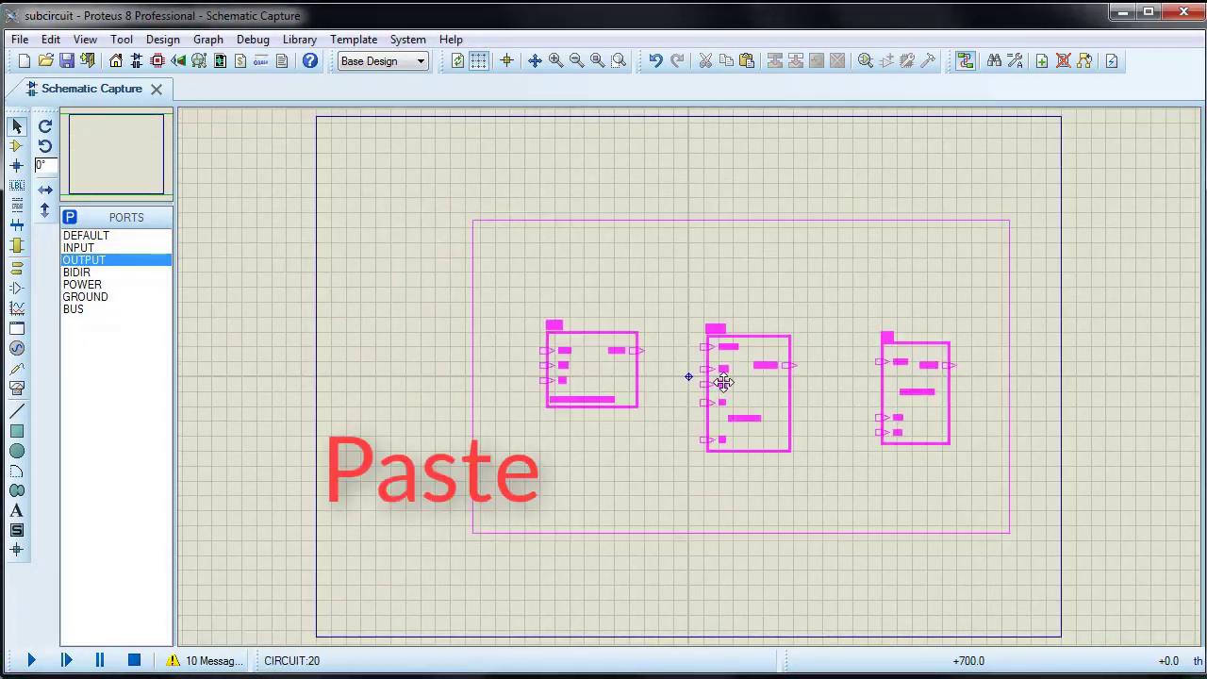
click(641, 337)
scroll(642, 338, up, 2)
scroll(688, 382, down, 1)
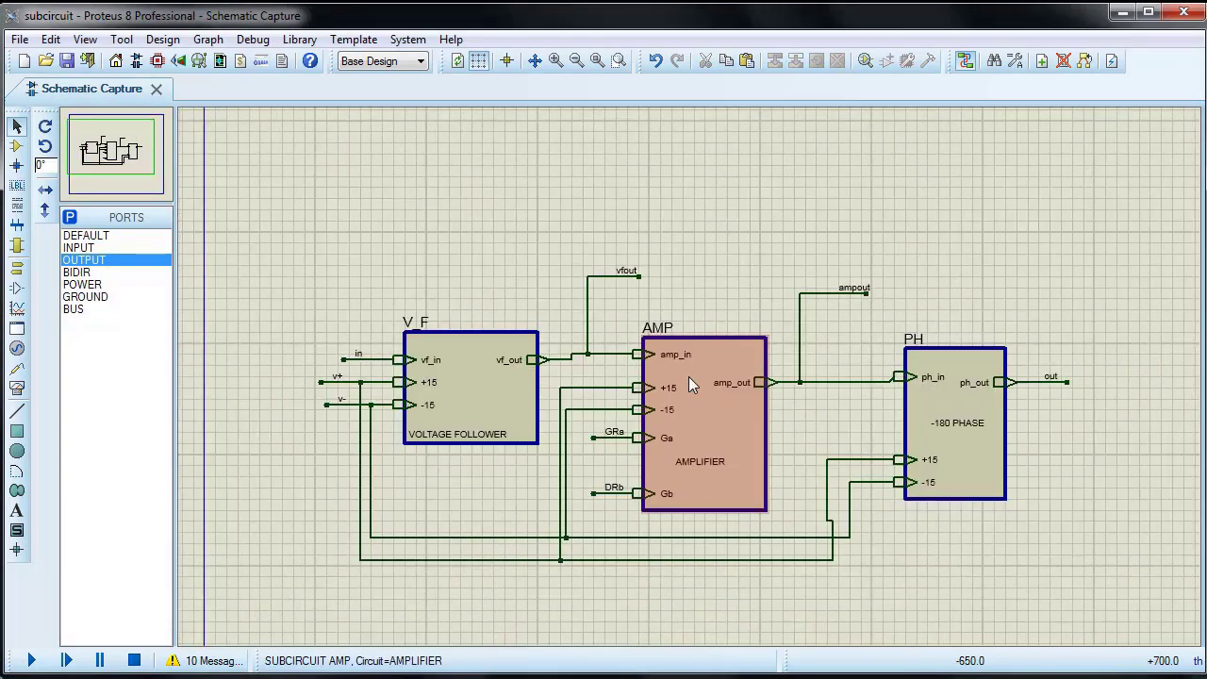
- Return to the root sheet and move the CIRCUIT block to the middle of the sheet
click(163, 38)
click(216, 241)
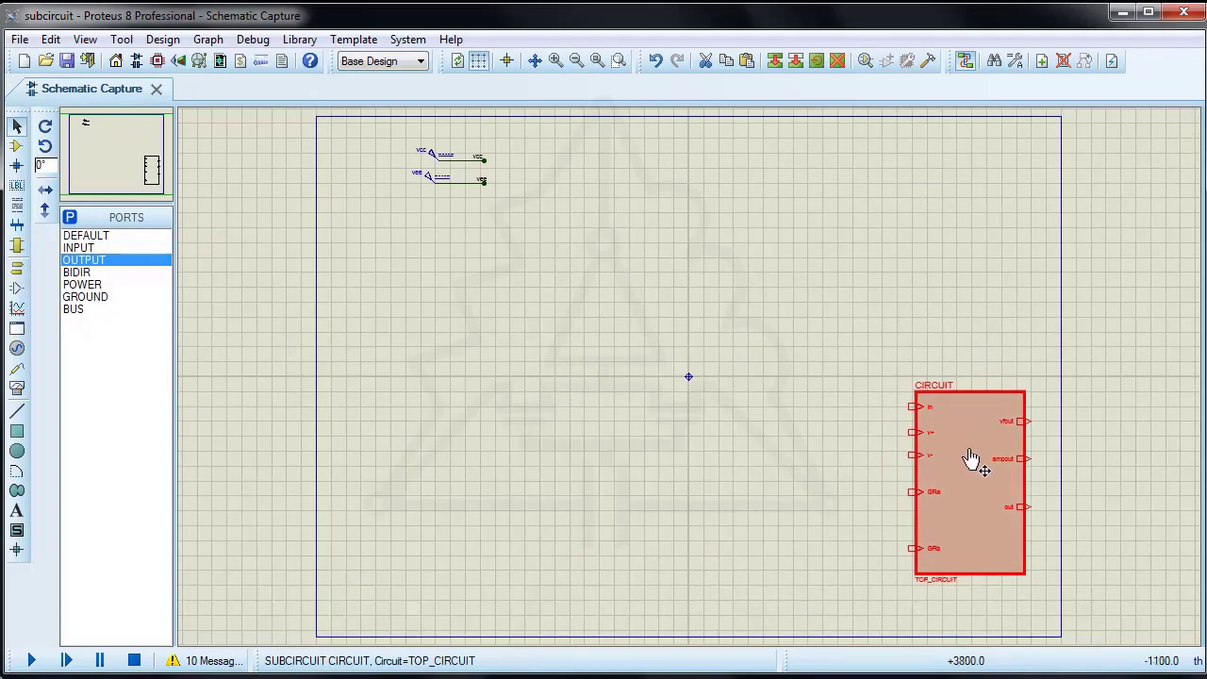
drag(971, 462, 687, 374)
scroll(566, 374, up, 2)
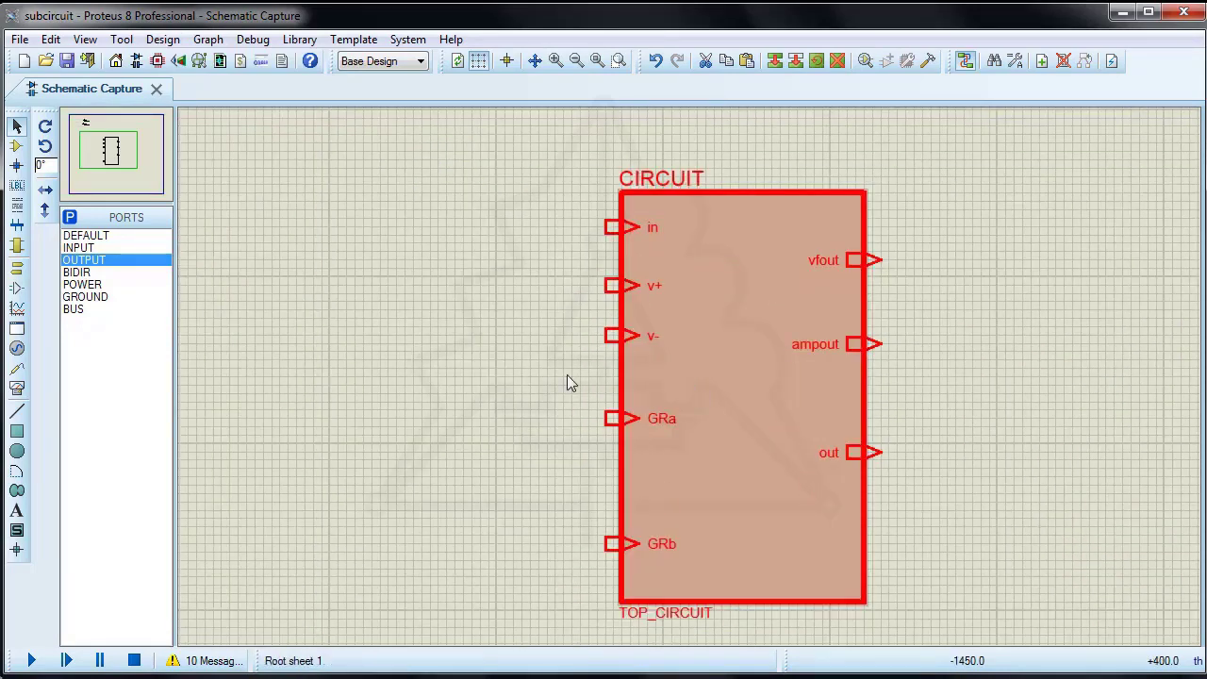
- Place a signal generator to the left of the CIRCUIT block and wire its negative terminal to a ground terminal below it
click(17, 388)
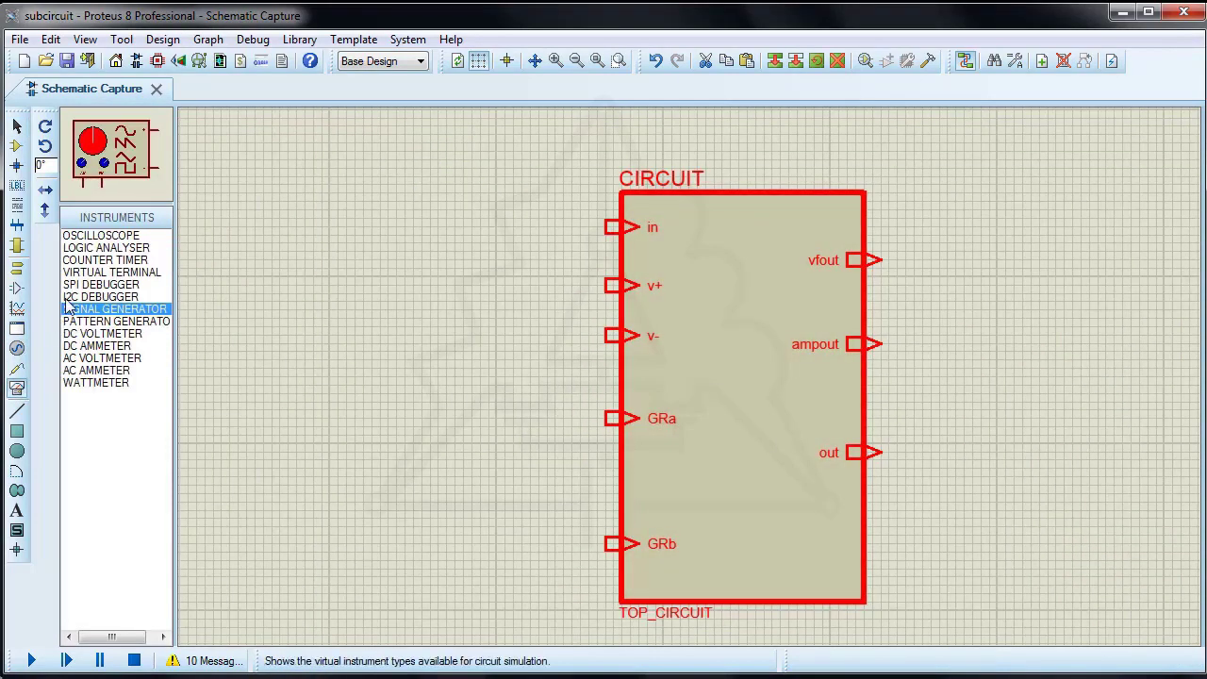
click(243, 292)
click(248, 287)
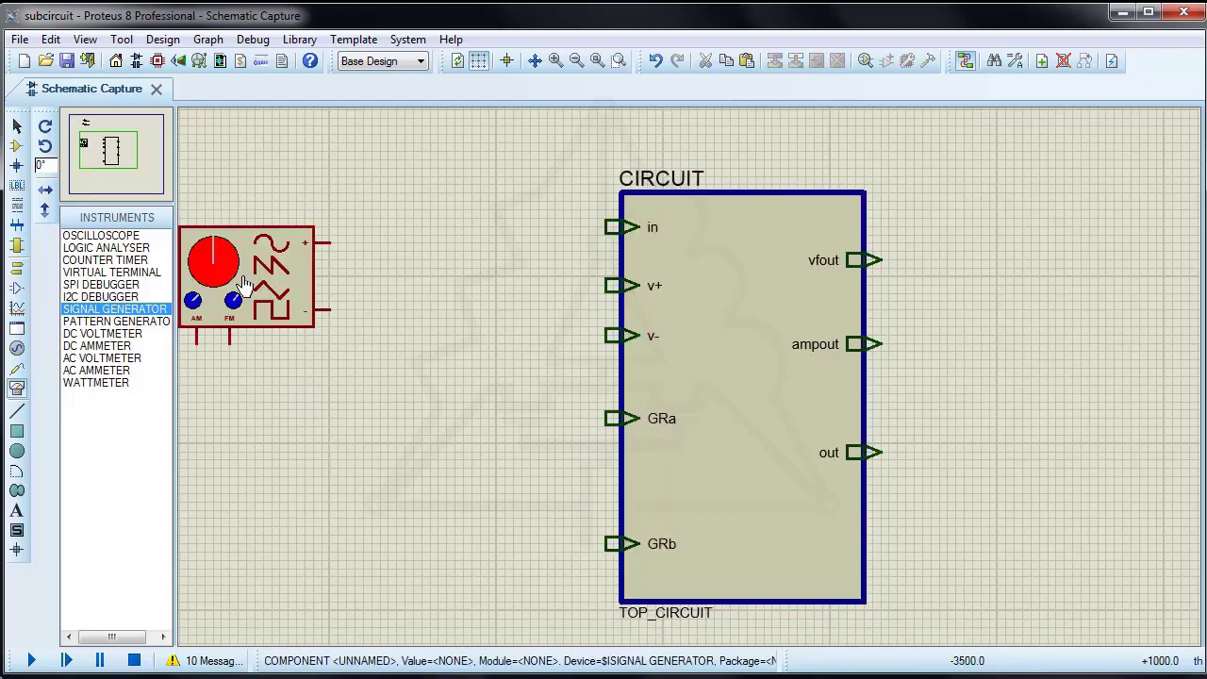
click(17, 267)
click(85, 296)
click(346, 396)
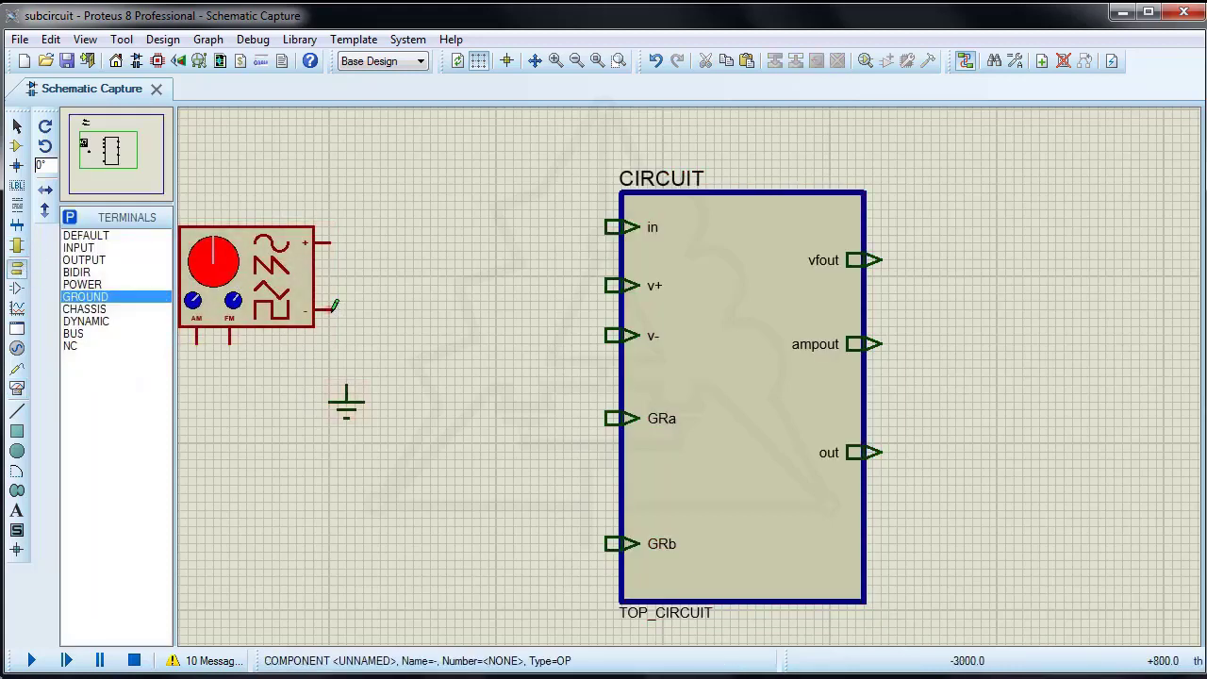
click(328, 309)
click(346, 388)
- Wire the signal generator's positive terminal to the in port and draw short open-ended wires from the v+ and v- ports
click(325, 242)
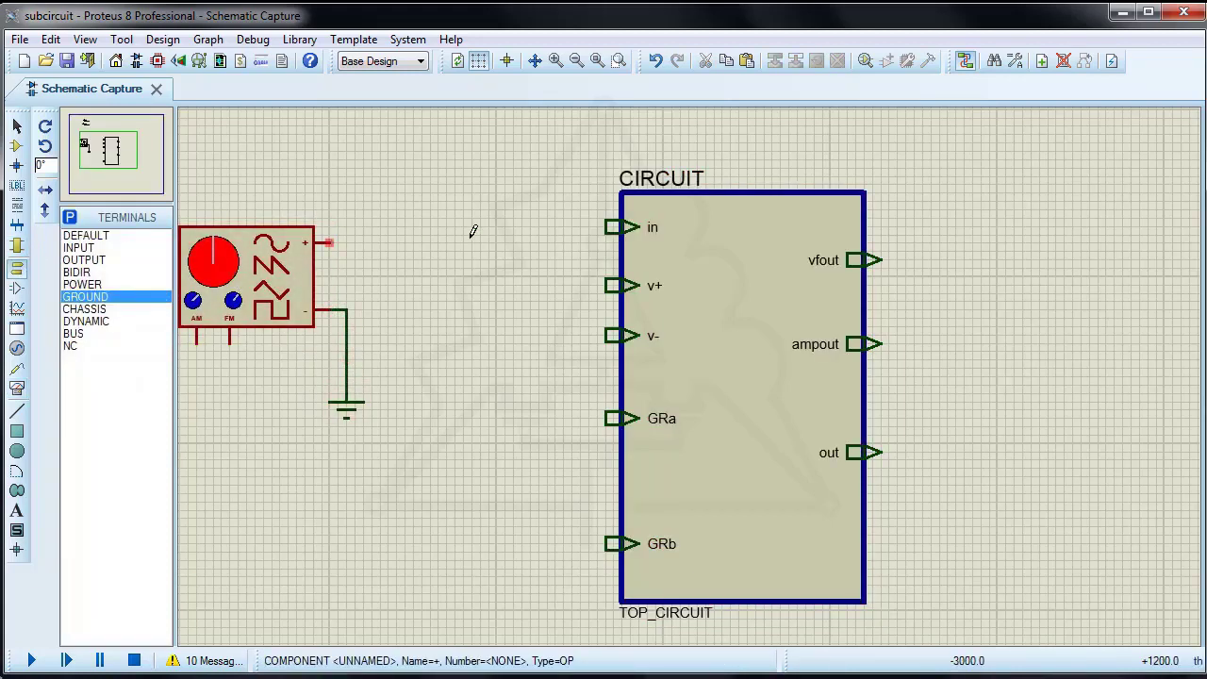
click(607, 226)
click(606, 285)
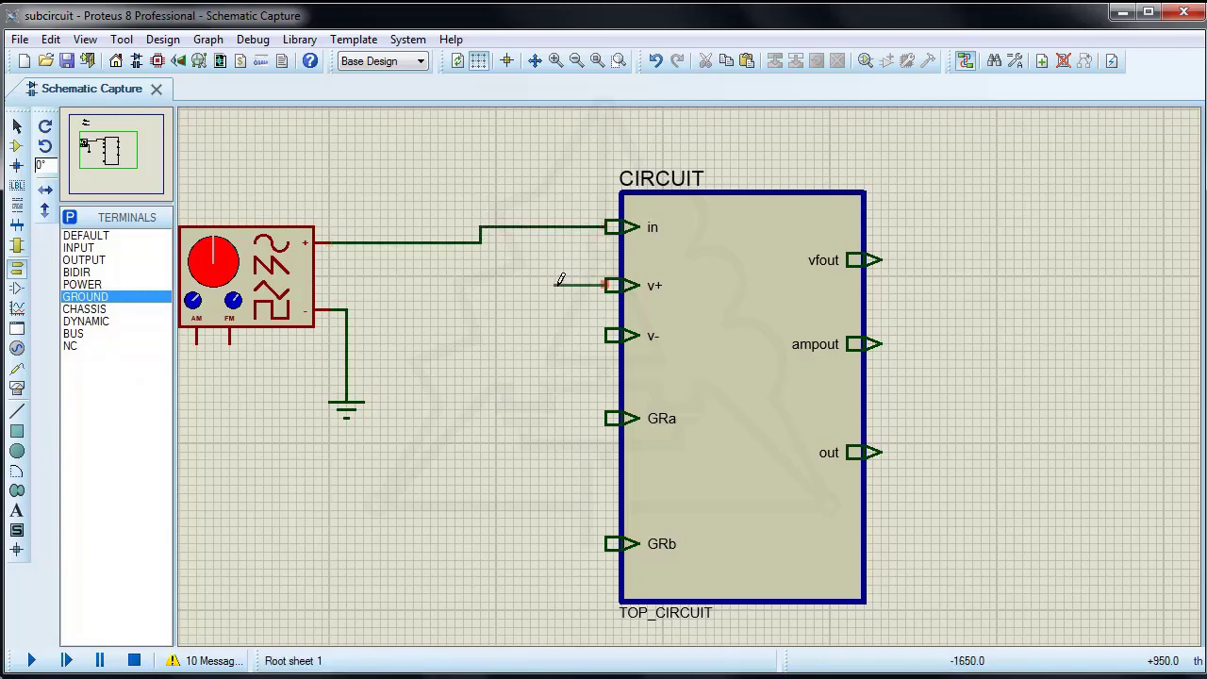
double_click(608, 335)
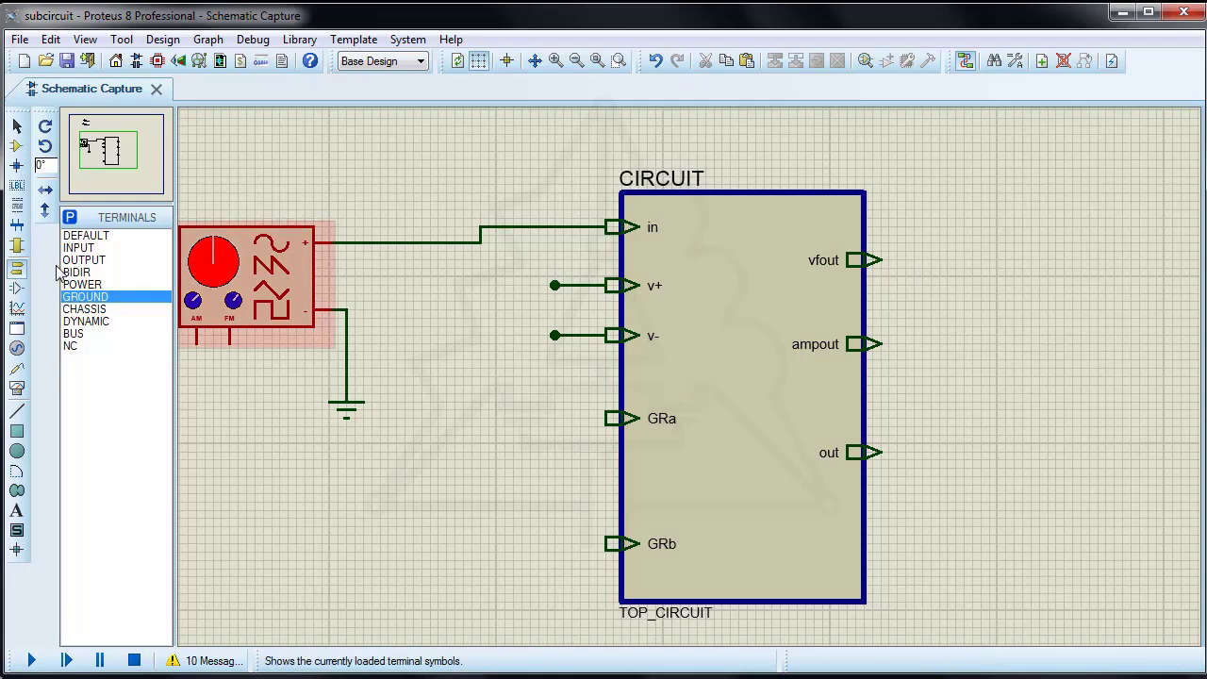
- Label the wire at the v+ port vcc and the wire at the v- port vee
click(16, 185)
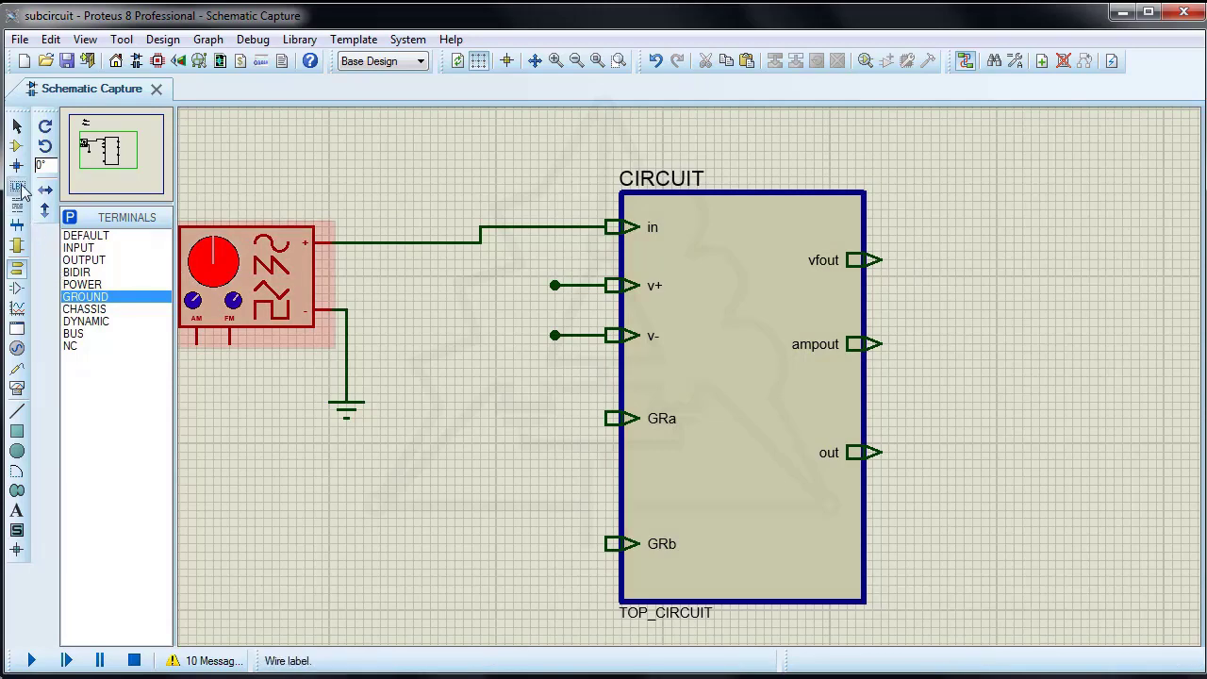
click(569, 285)
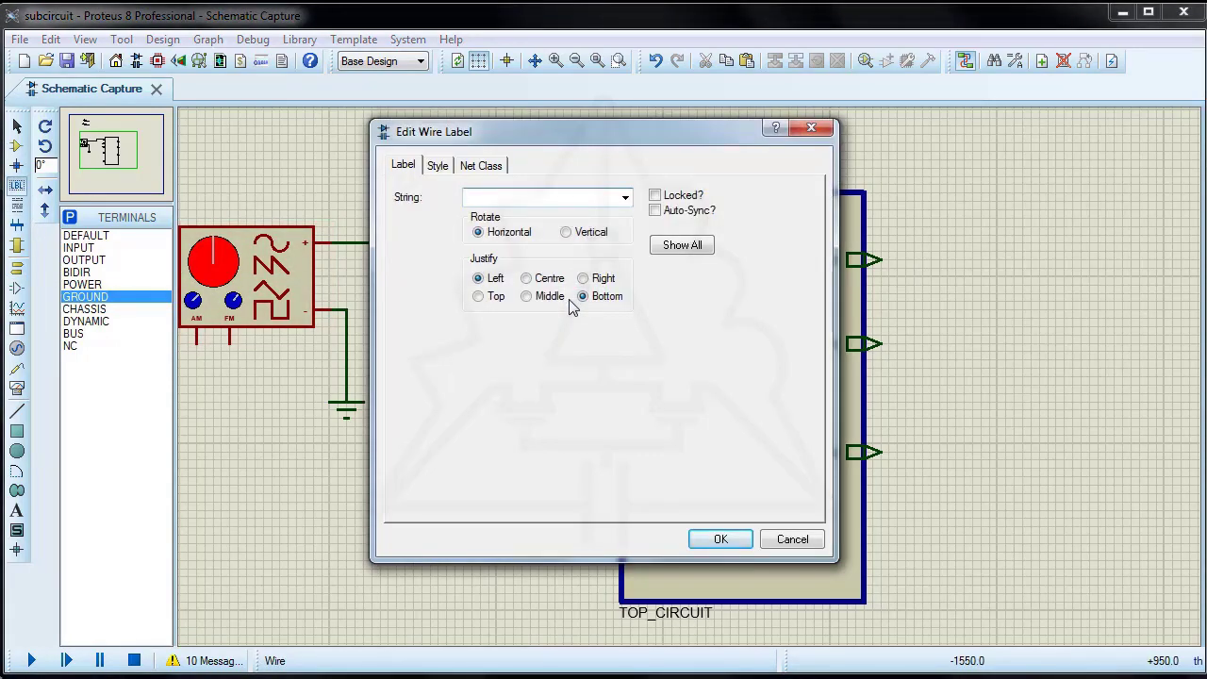
click(716, 540)
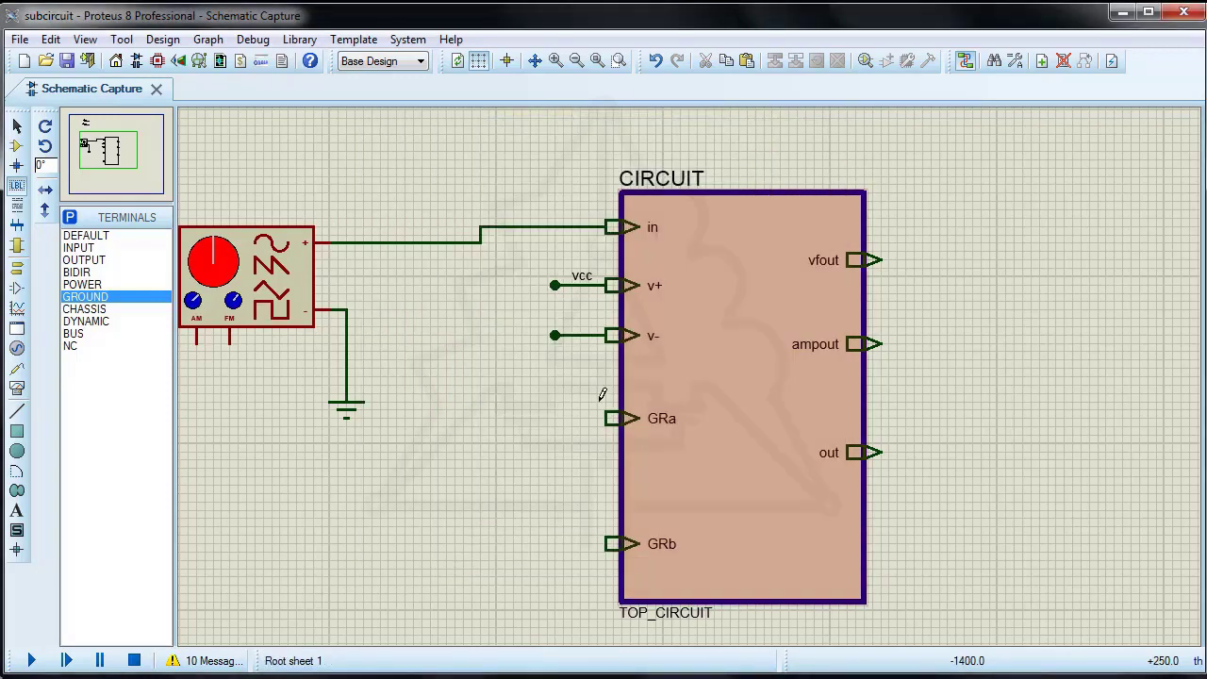
click(573, 334)
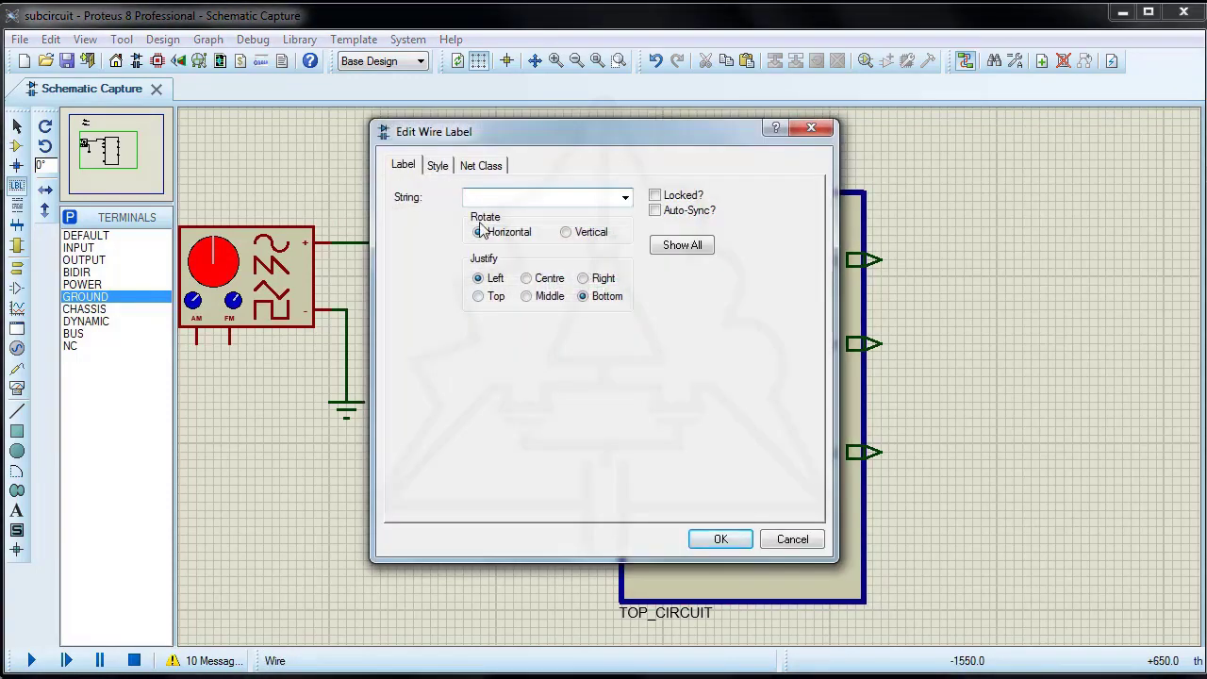
click(718, 549)
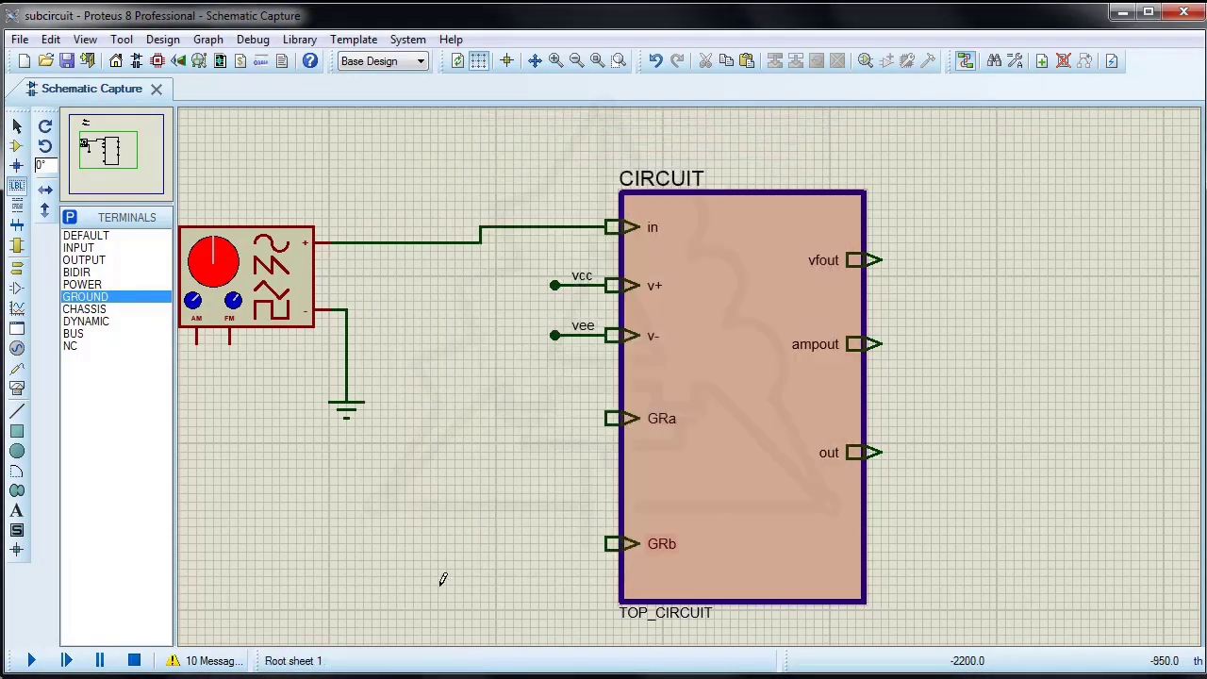
- Place a MINRES120R resistor beside the CIRCUIT block's GRa port and wire it between the GRa and GRb ports
click(16, 146)
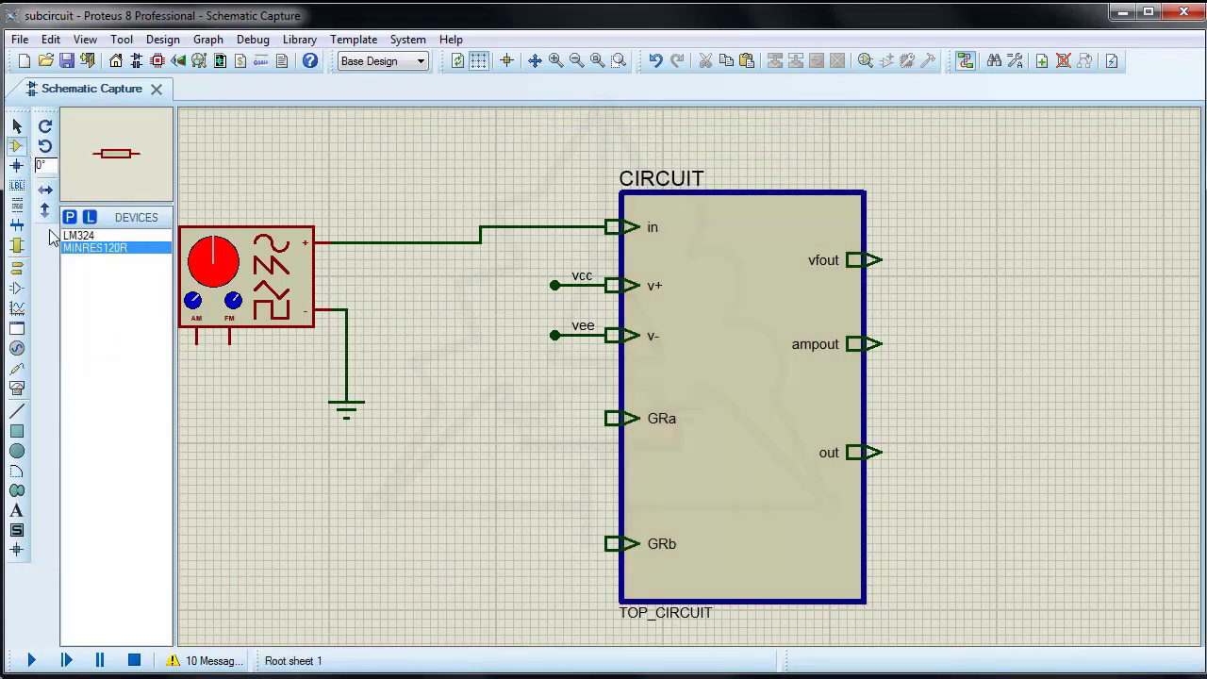
click(527, 415)
click(528, 418)
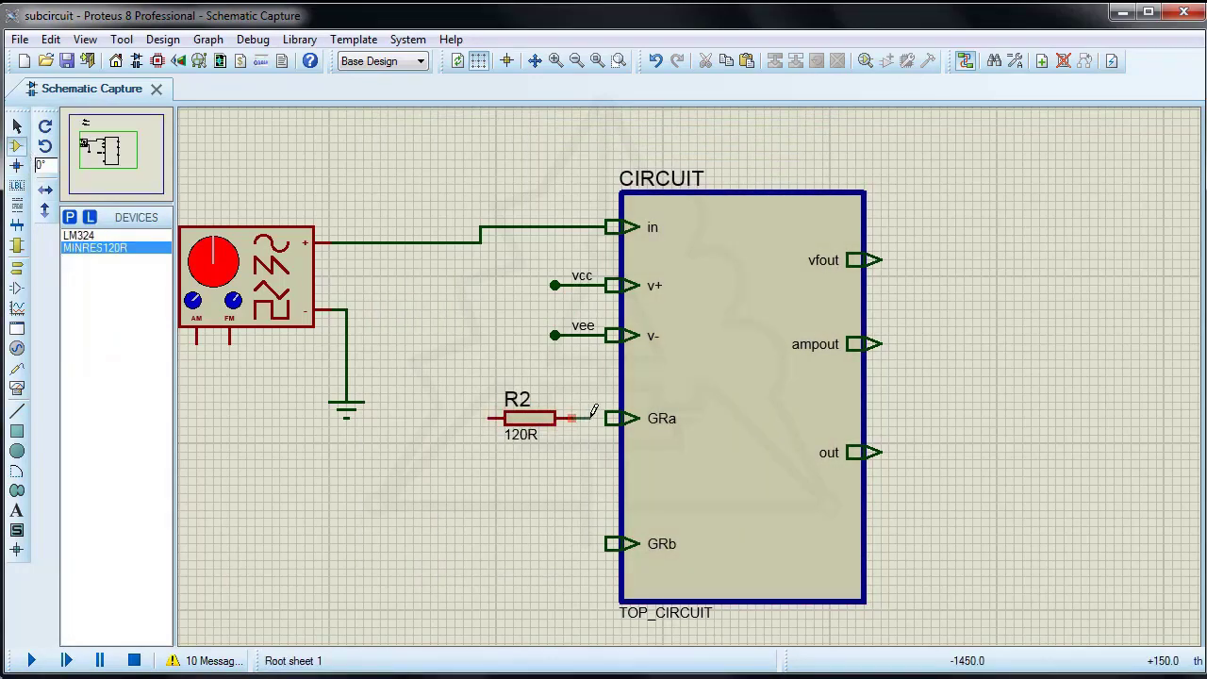
click(609, 416)
click(480, 418)
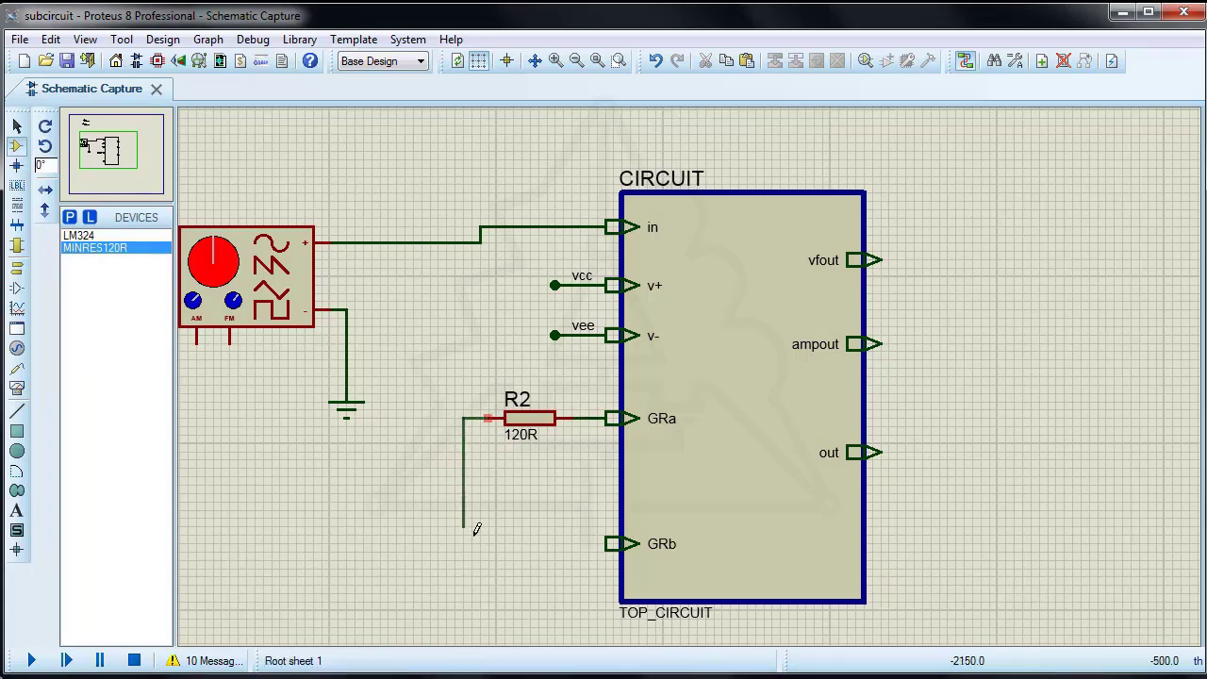
click(604, 544)
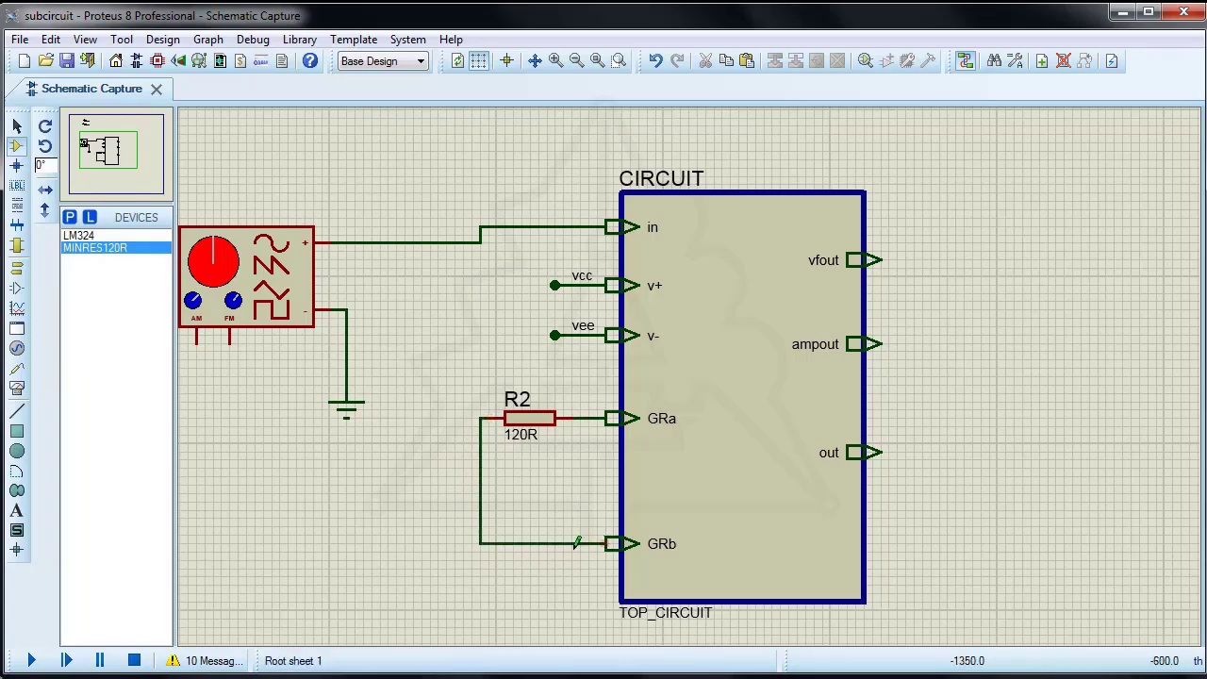
- Set the resistance of the resistor between GRa and GRb to 2k
click(535, 426)
click(534, 426)
key(Tab)
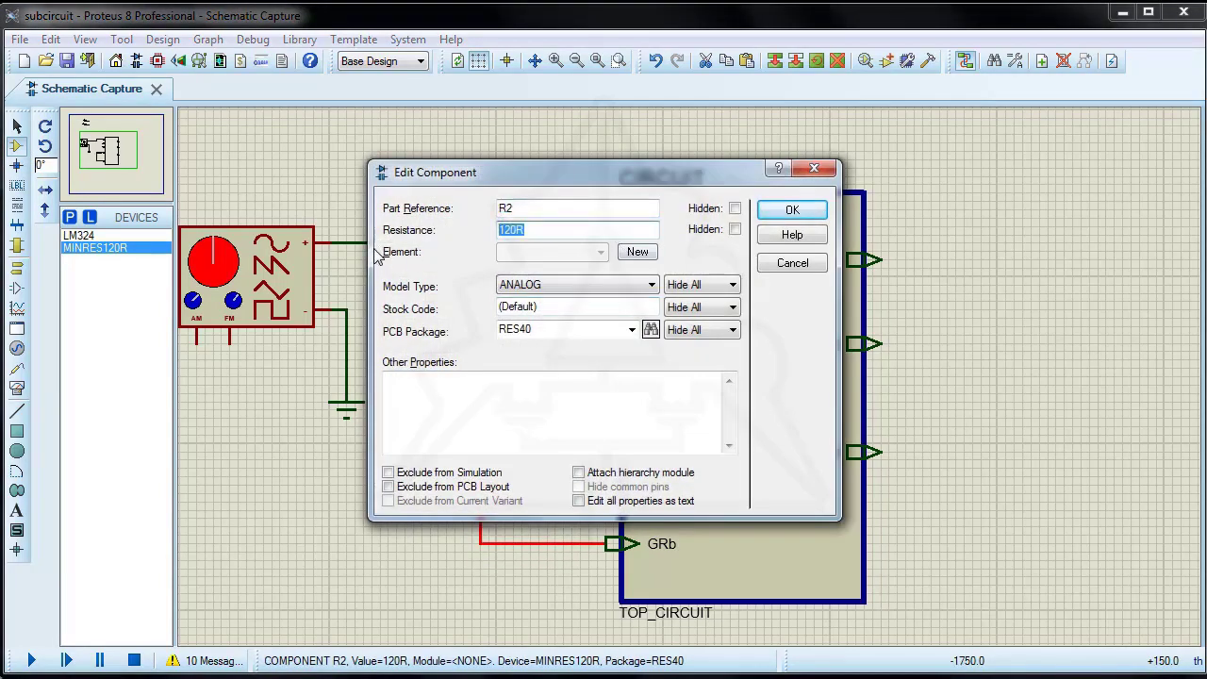
click(785, 211)
- Place an oscilloscope to the right of the CIRCUIT block and wire its channel A to the signal generator's positive output wire
scroll(860, 345, down, 1)
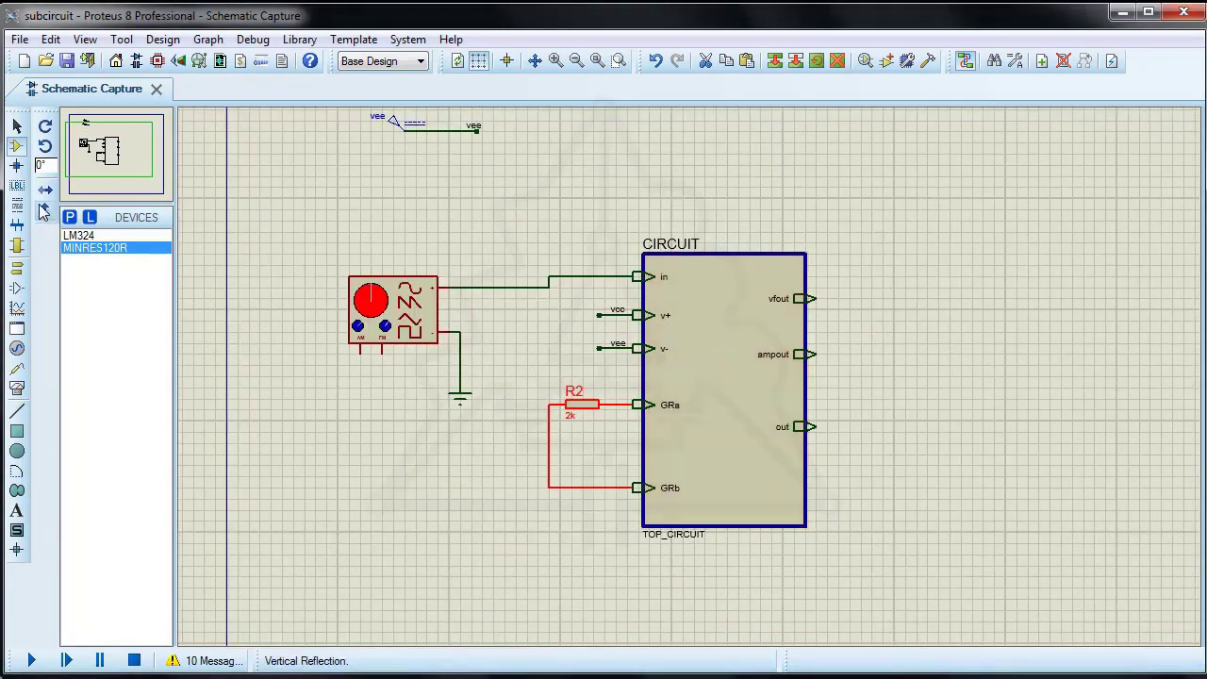
click(16, 390)
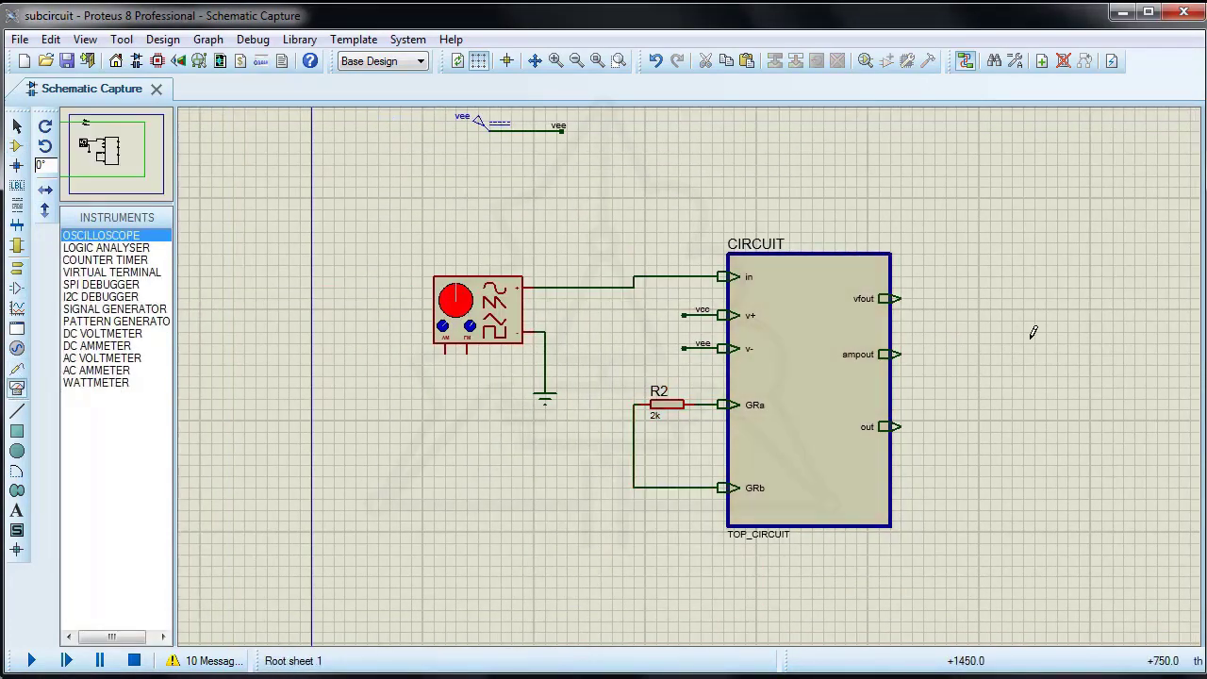
click(1040, 289)
click(1038, 297)
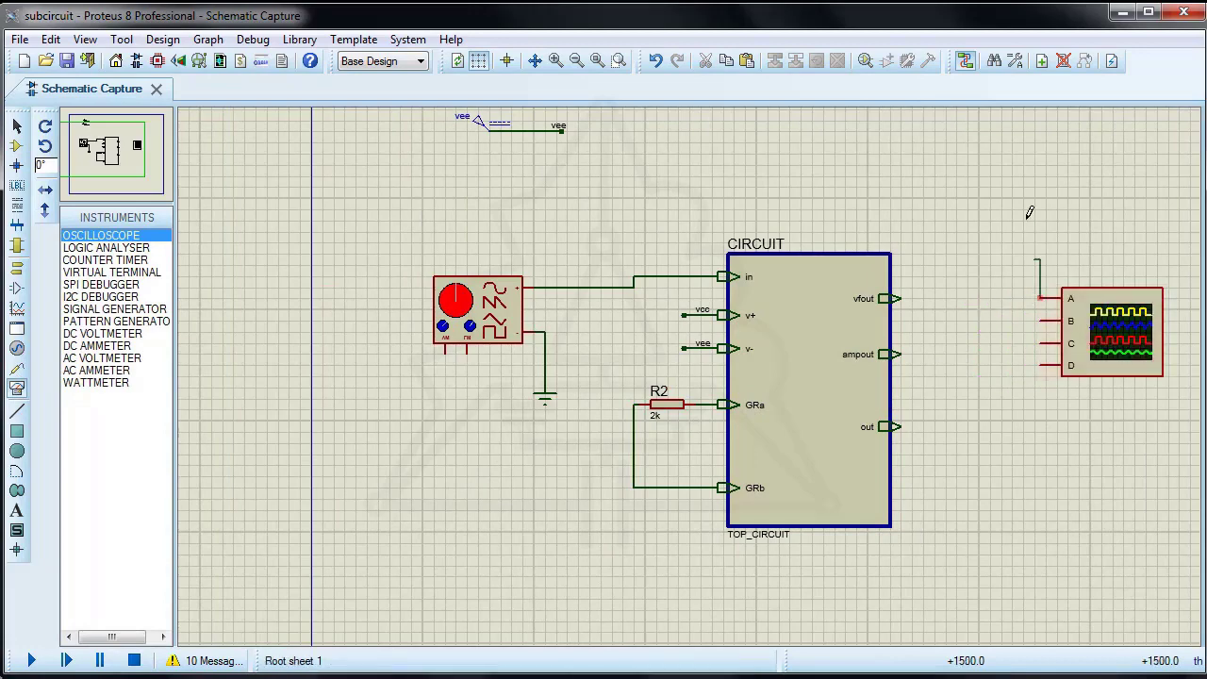
click(1039, 165)
click(566, 287)
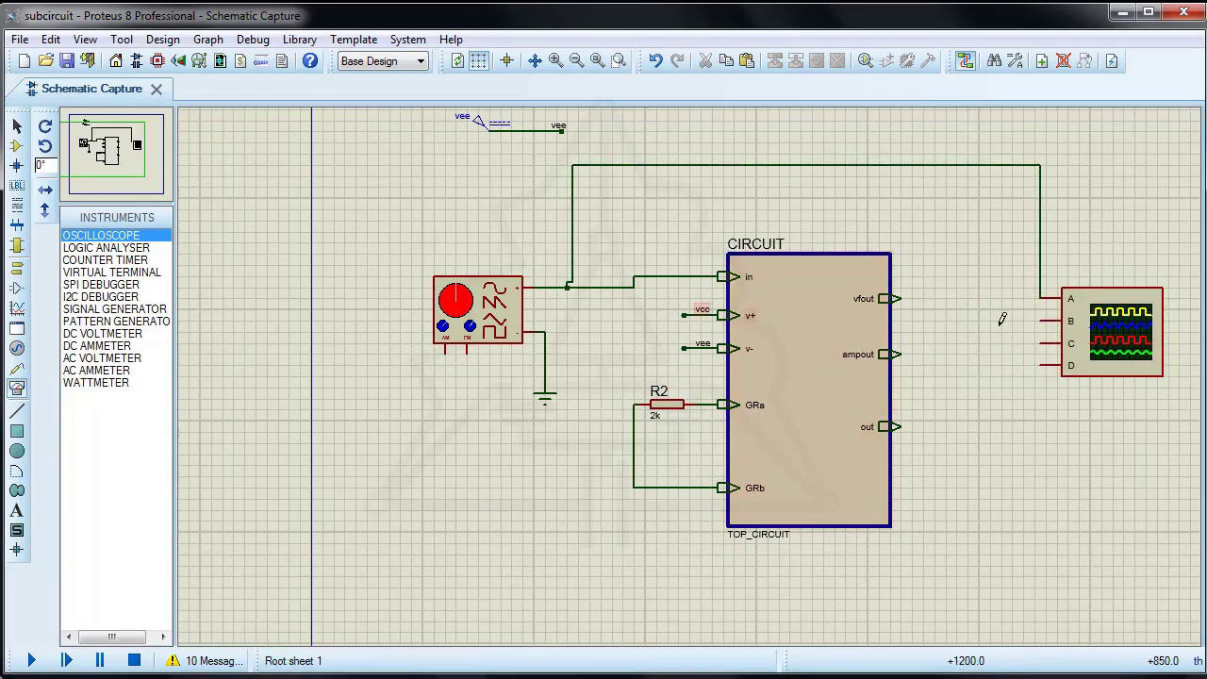
- Wire oscilloscope channels B, C and D to the CIRCUIT block's vfout, ampout and out ports respectively
click(1041, 320)
click(898, 298)
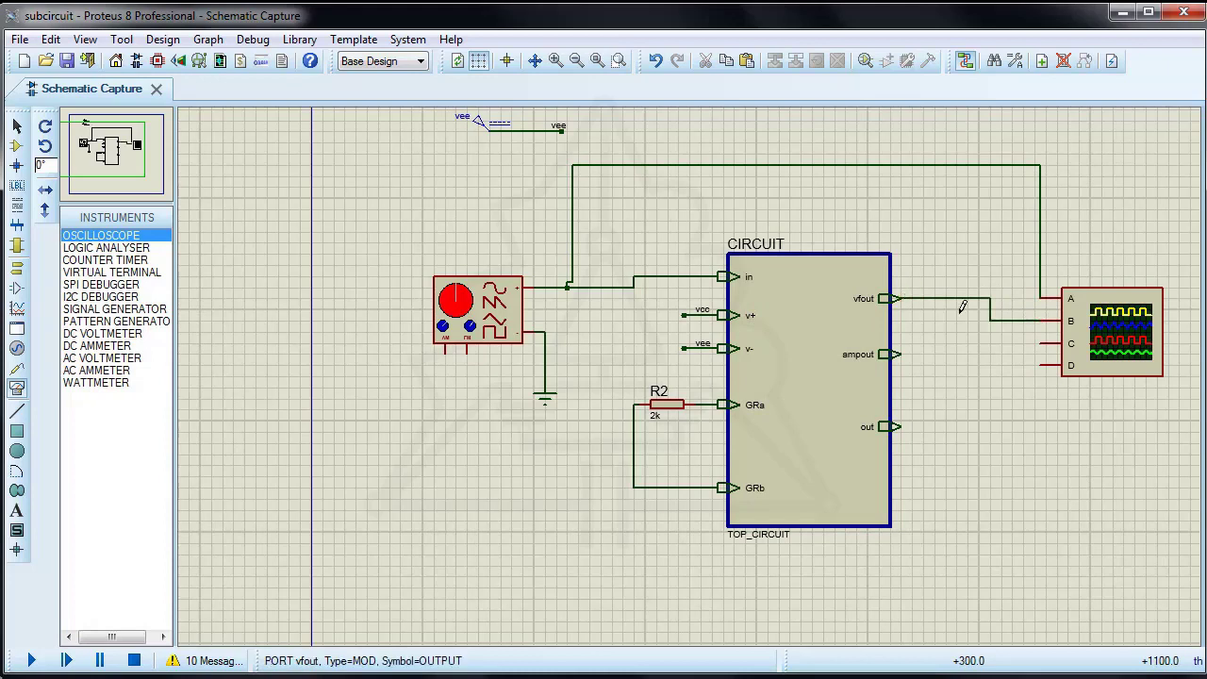
click(1041, 344)
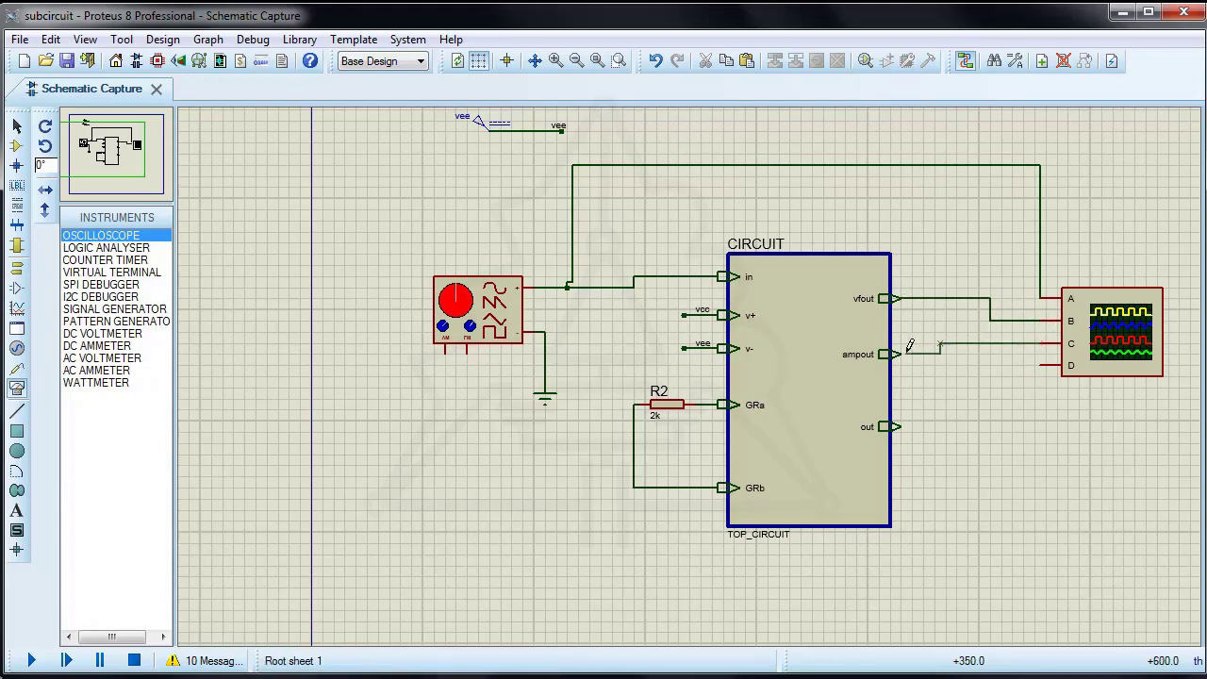
click(901, 353)
click(1041, 365)
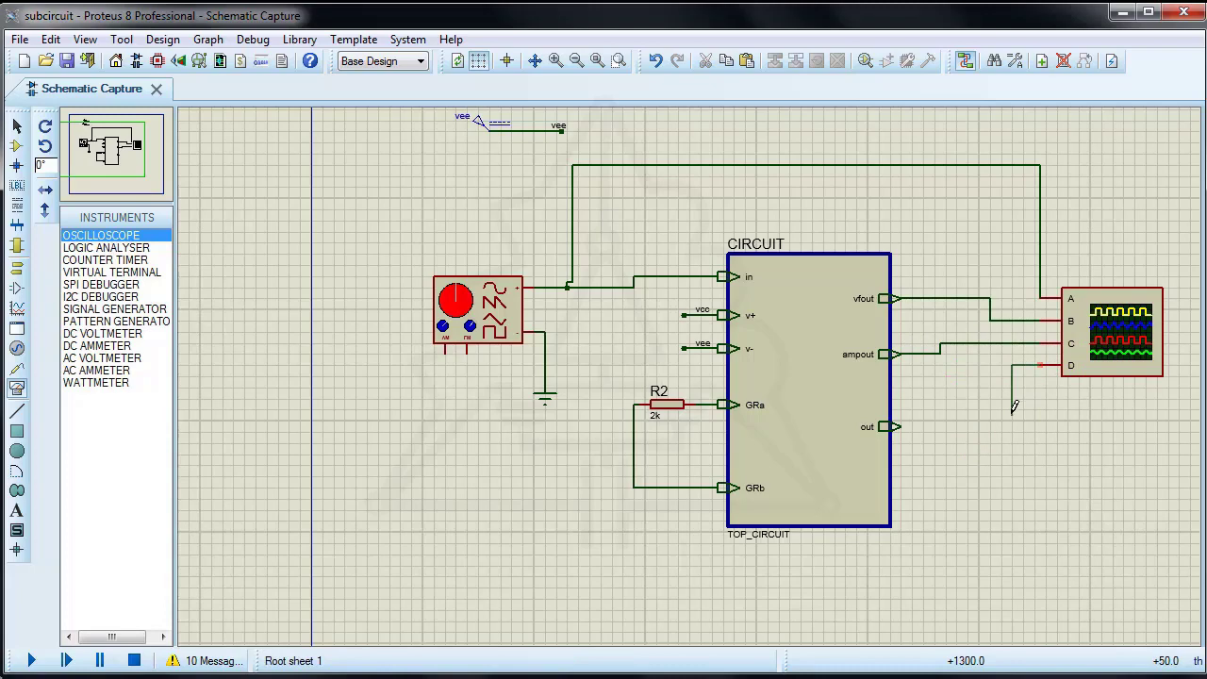
click(899, 426)
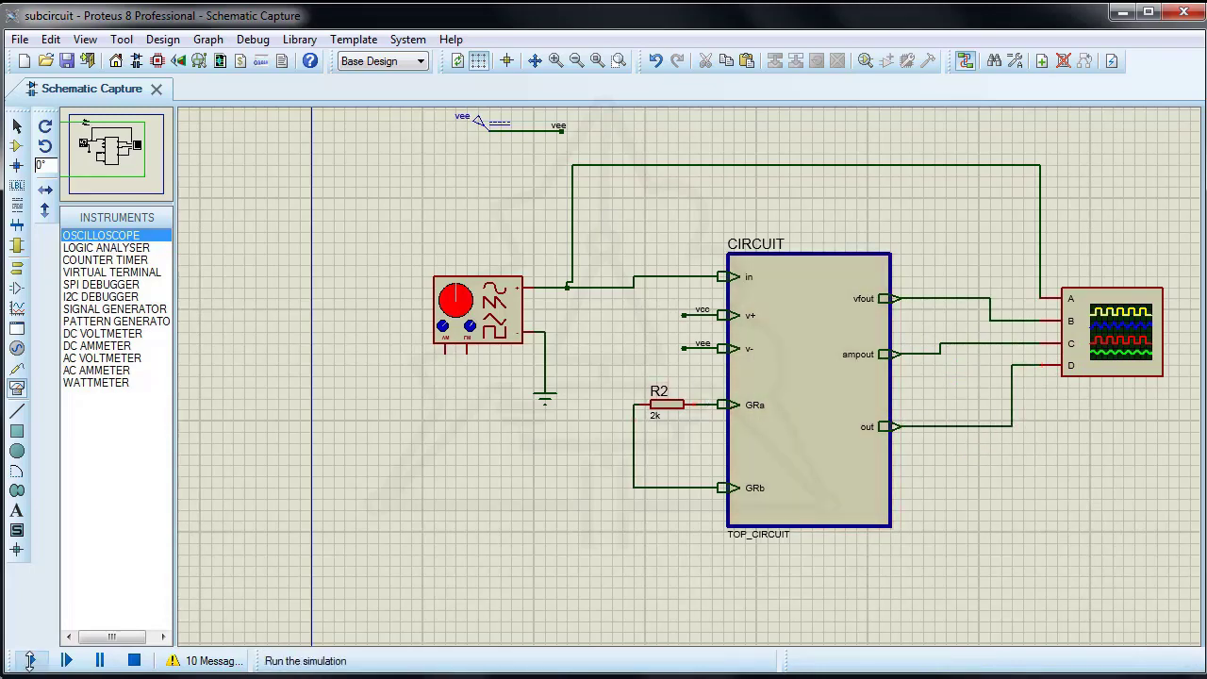
- Run the simulation, move the instrument windows apart and raise the signal generator's frequency to 100 Hz
click(30, 660)
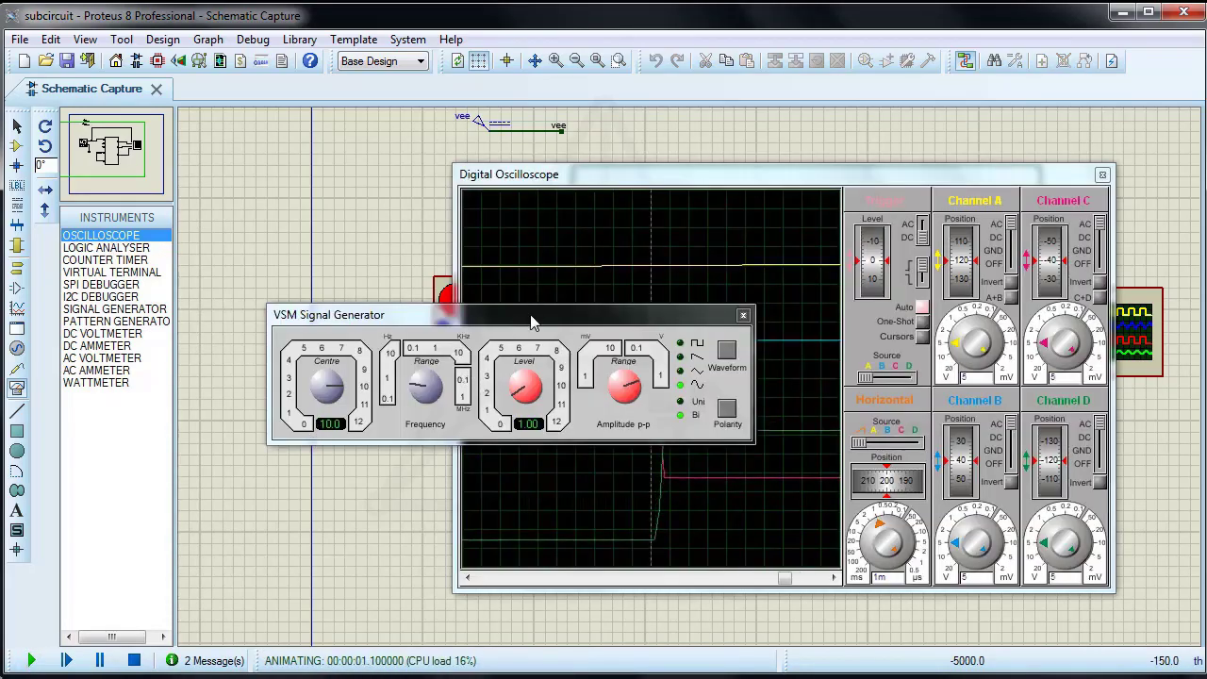
drag(530, 319, 363, 84)
drag(680, 177, 682, 232)
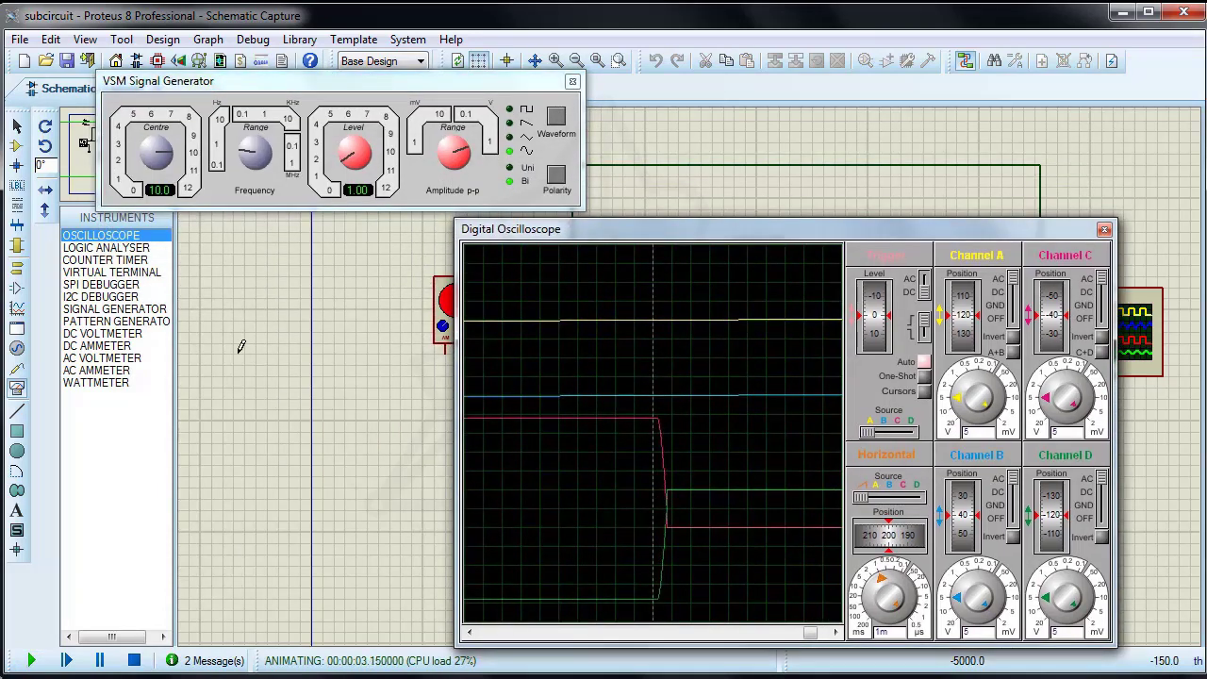
click(250, 149)
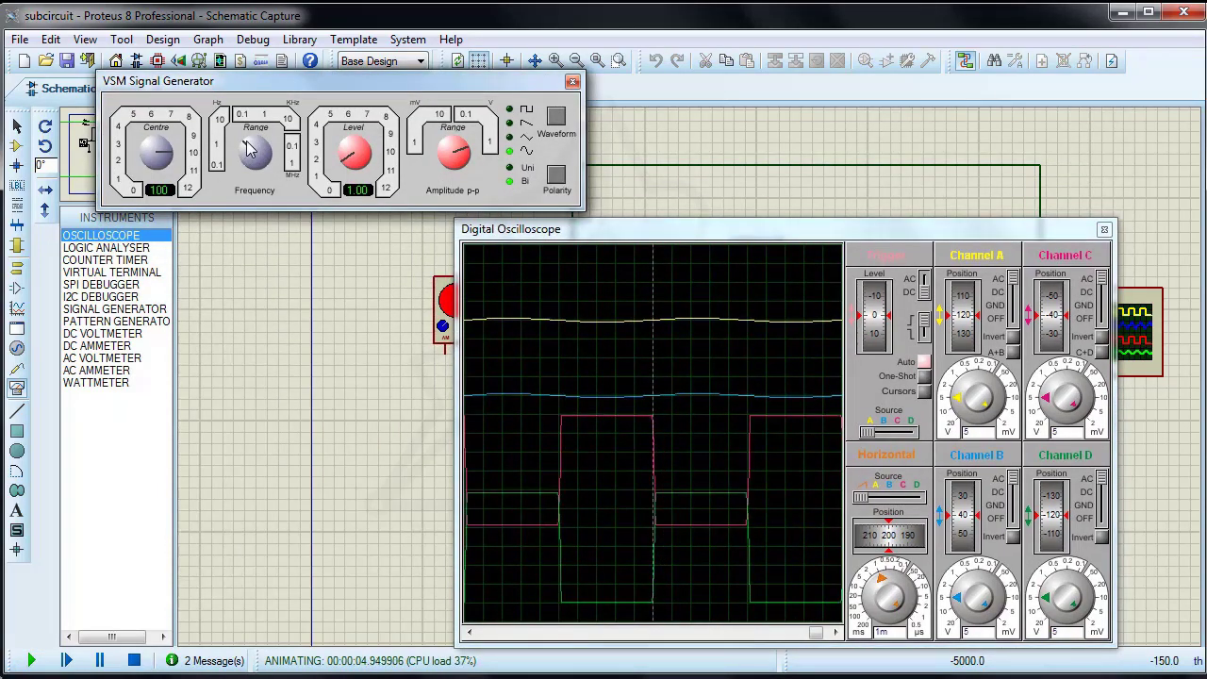
click(249, 148)
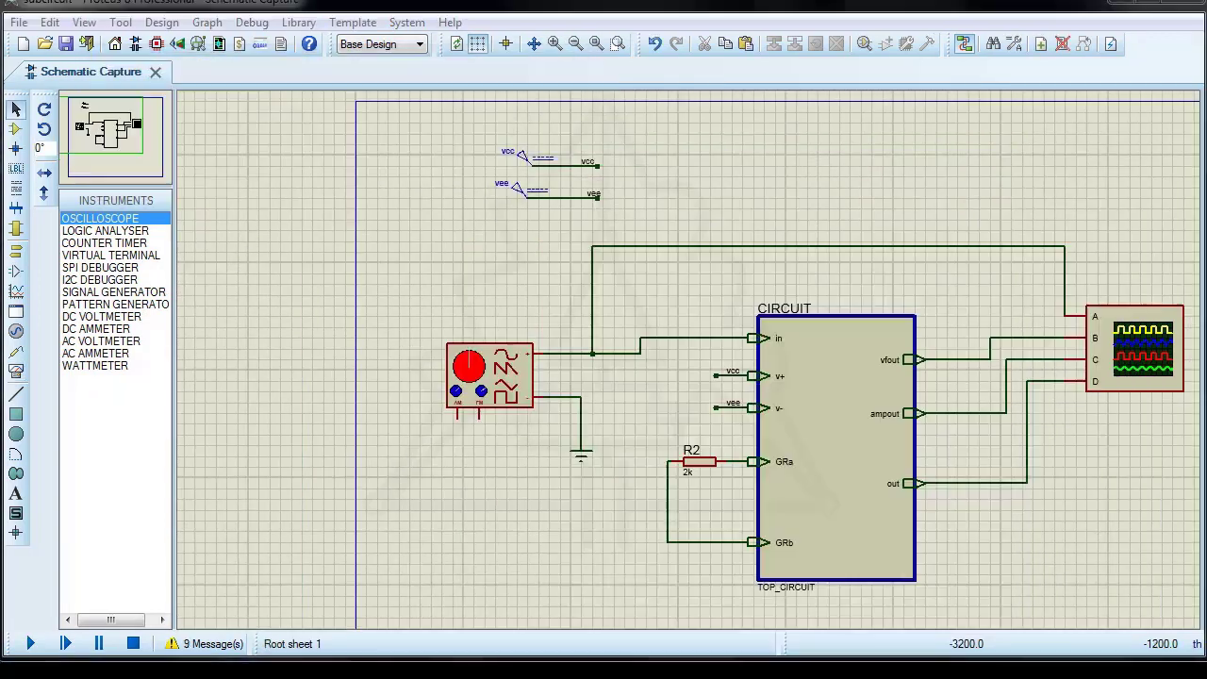
- Open the CIRCUIT block's child sheet and rename the wire label at the AMPLIFIER's Gb port as GRb
right_click(854, 521)
key(ctrl+c)
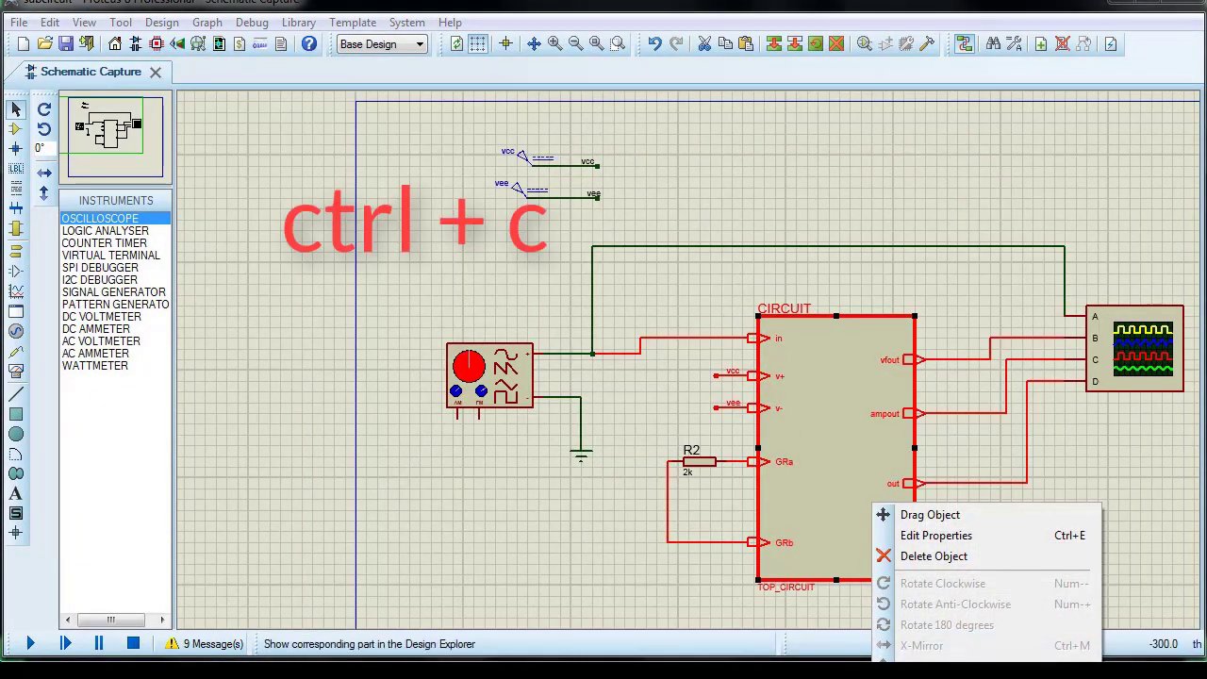
click(948, 674)
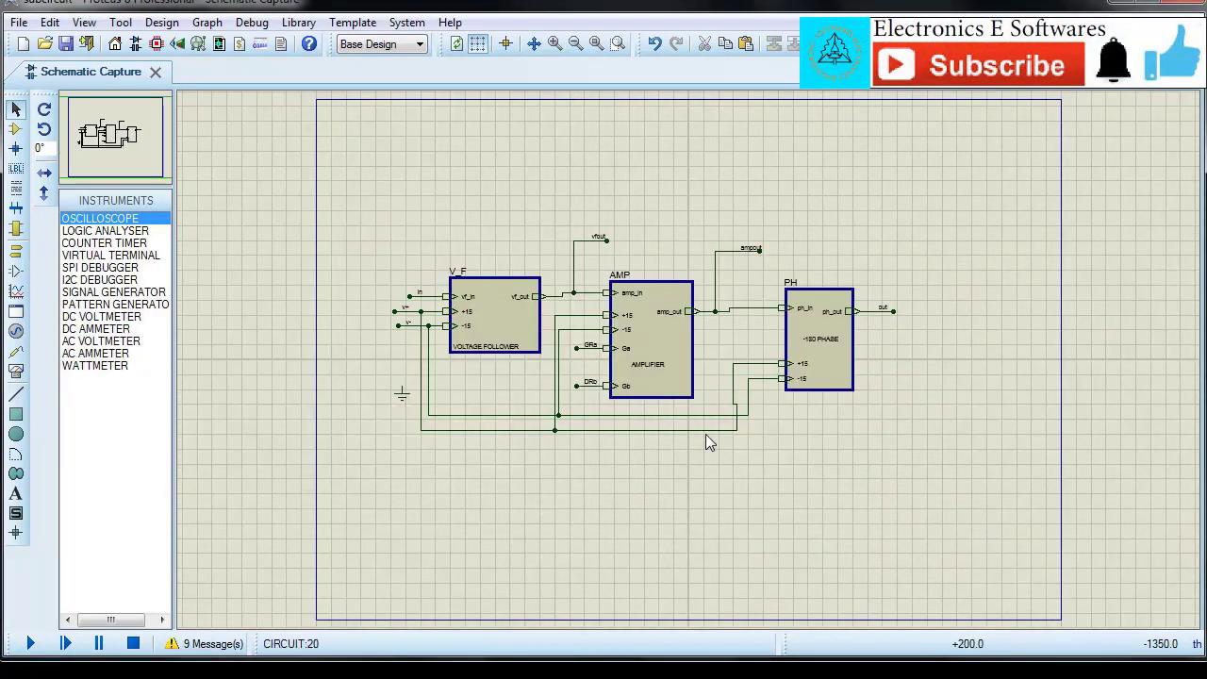
scroll(629, 351, up, 2)
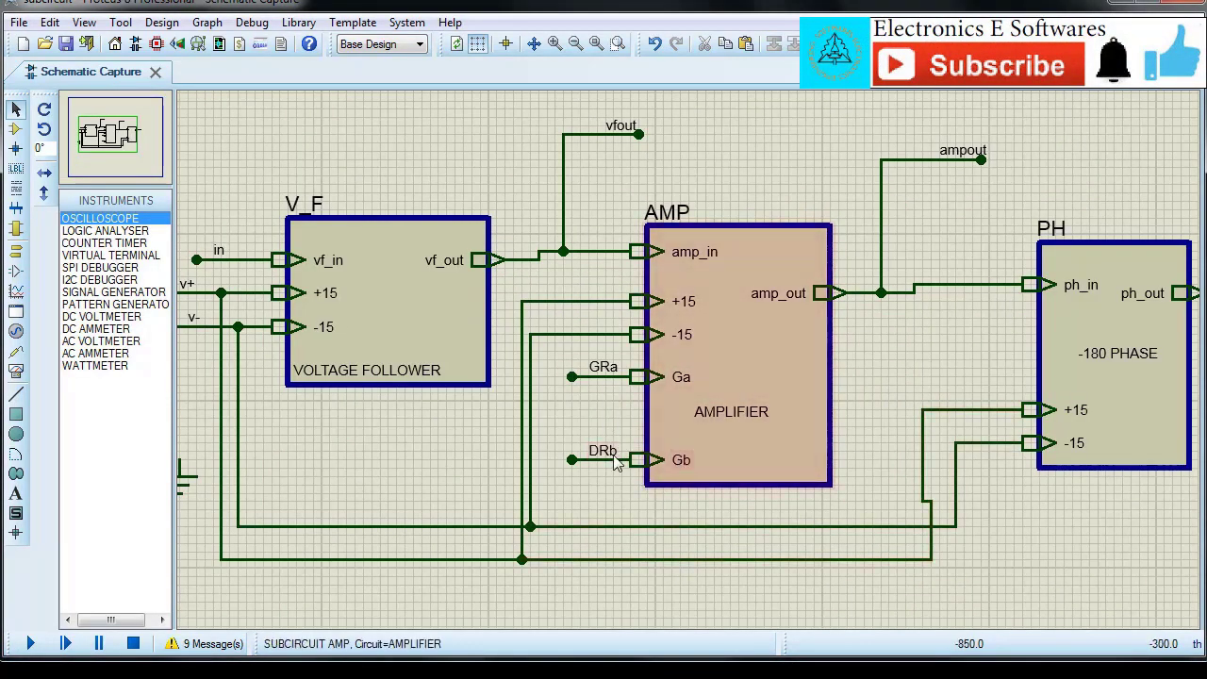
scroll(603, 461, up, 1)
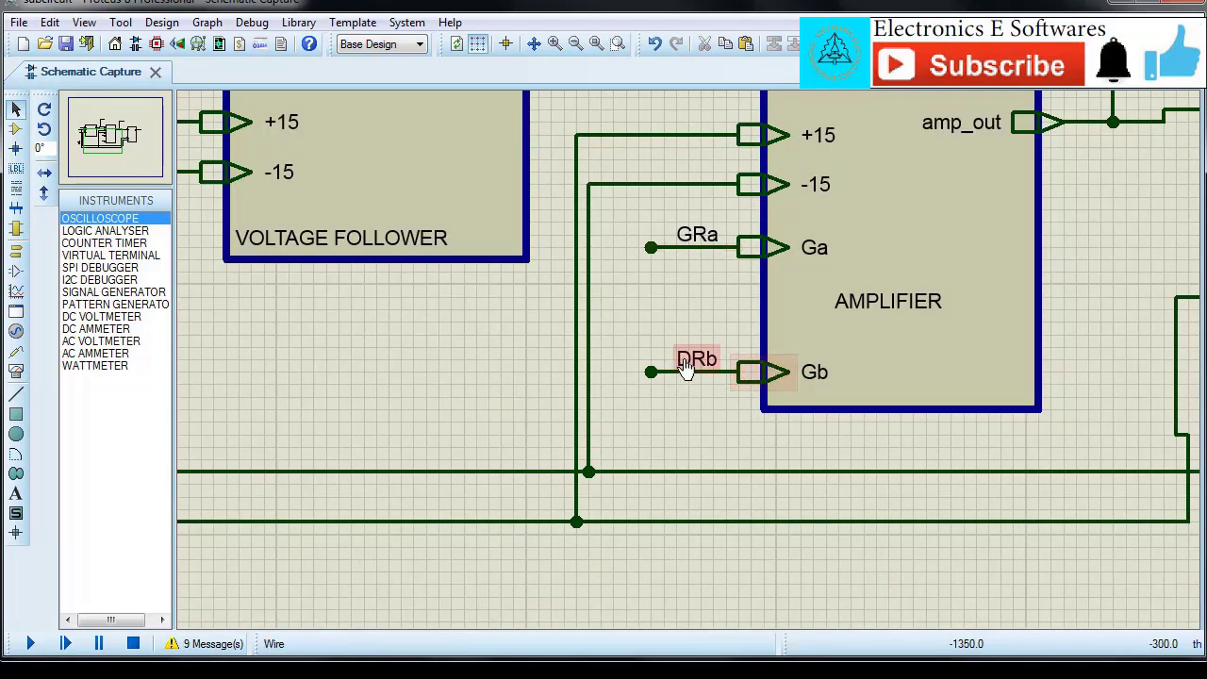
click(685, 368)
click(685, 367)
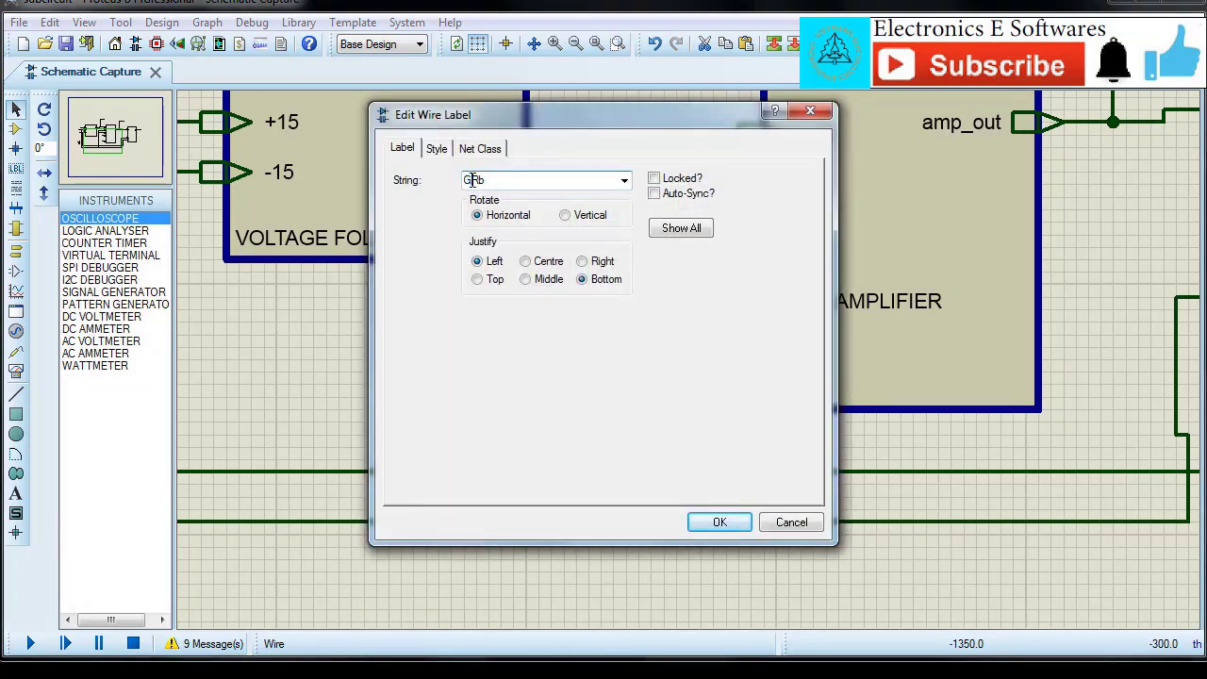
click(703, 525)
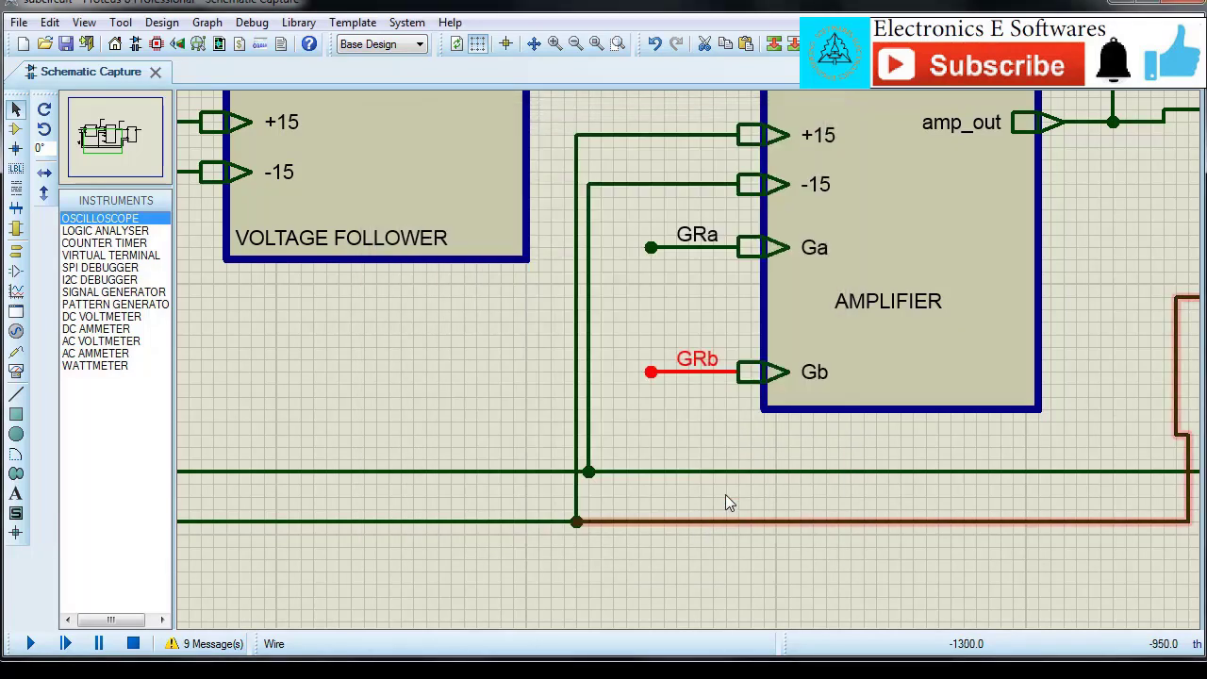
- Exit the CIRCUIT child sheet back to the root sheet
scroll(725, 494, down, 2)
scroll(929, 398, up, 1)
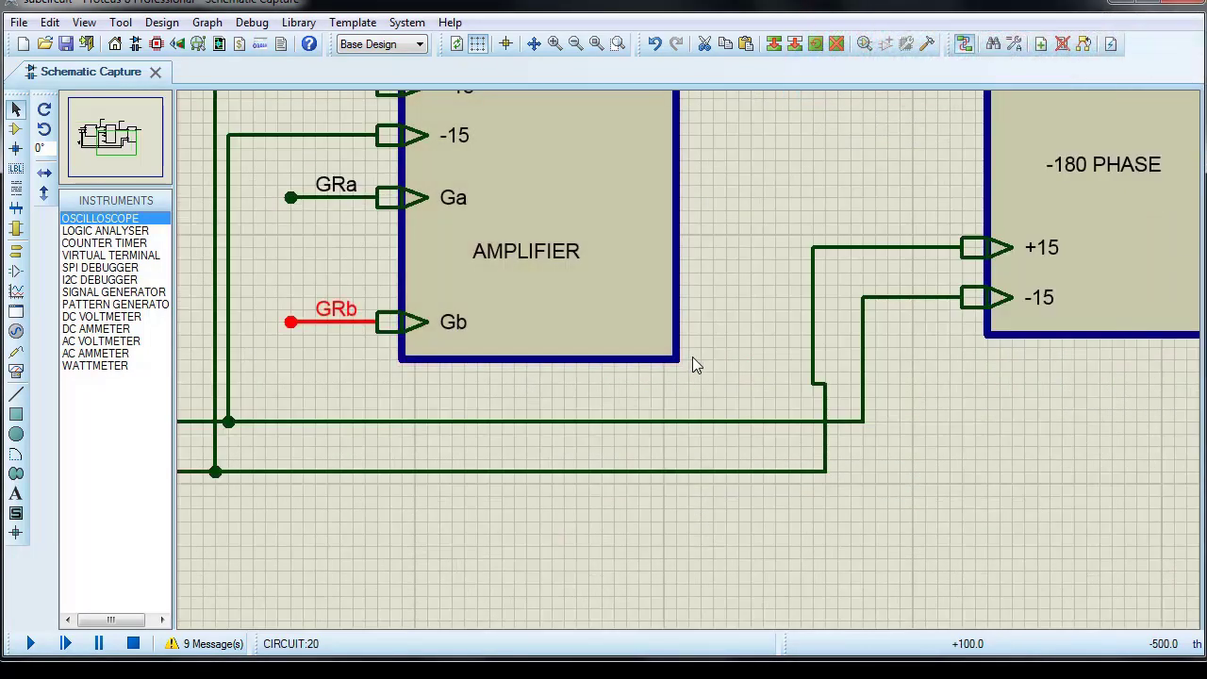
scroll(692, 362, down, 1)
click(162, 21)
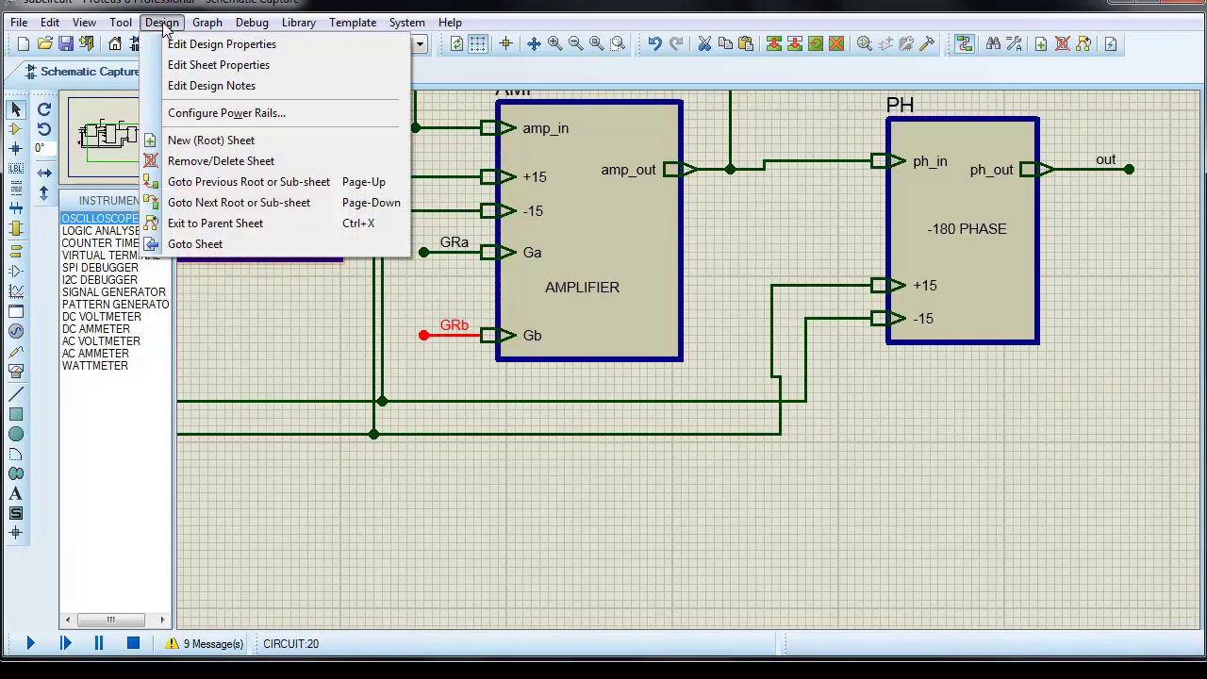
click(213, 225)
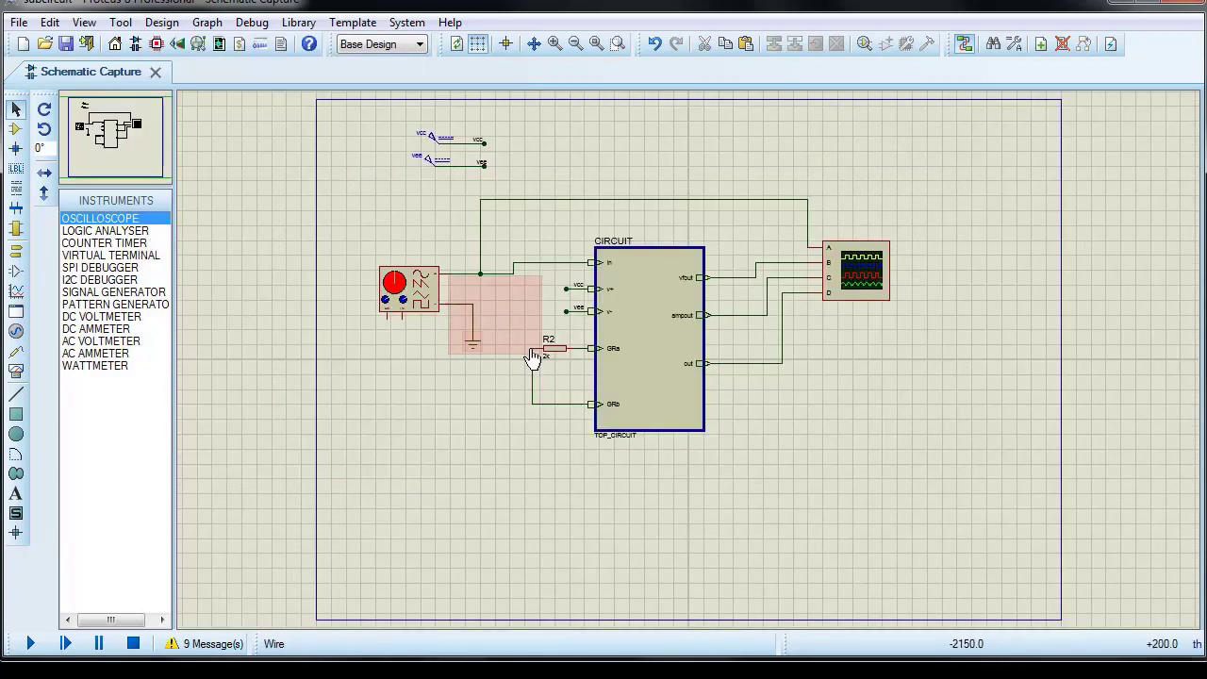
- Save the project and run the simulation
click(66, 45)
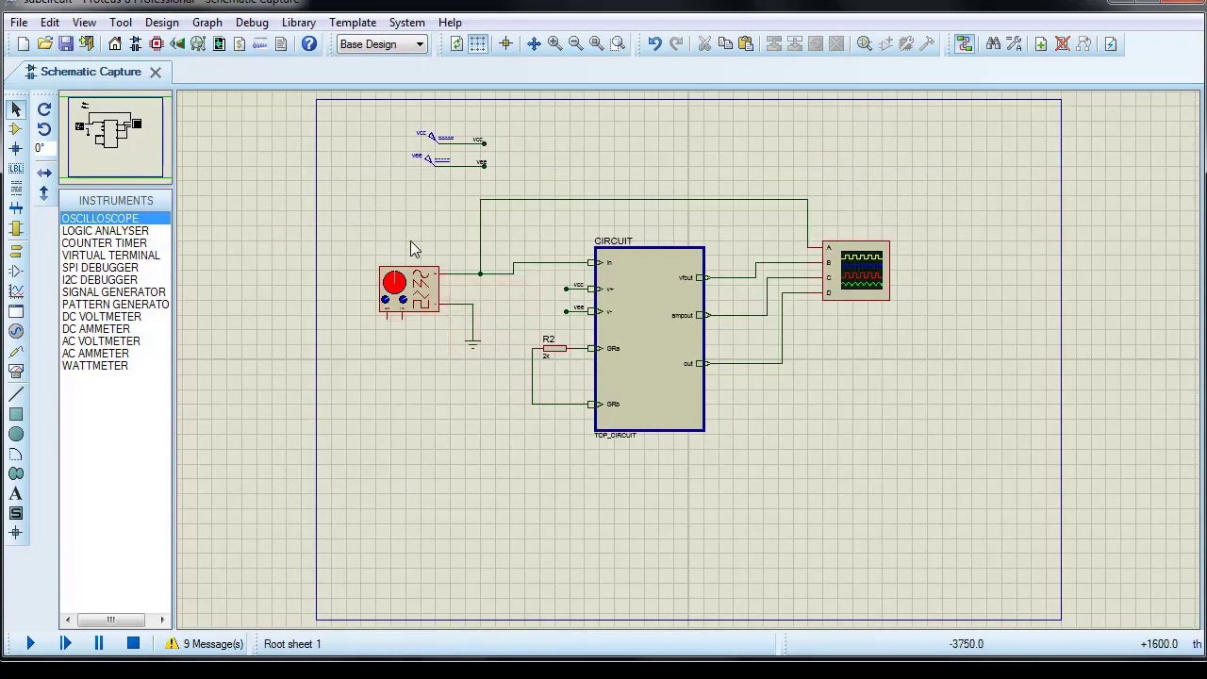
click(31, 643)
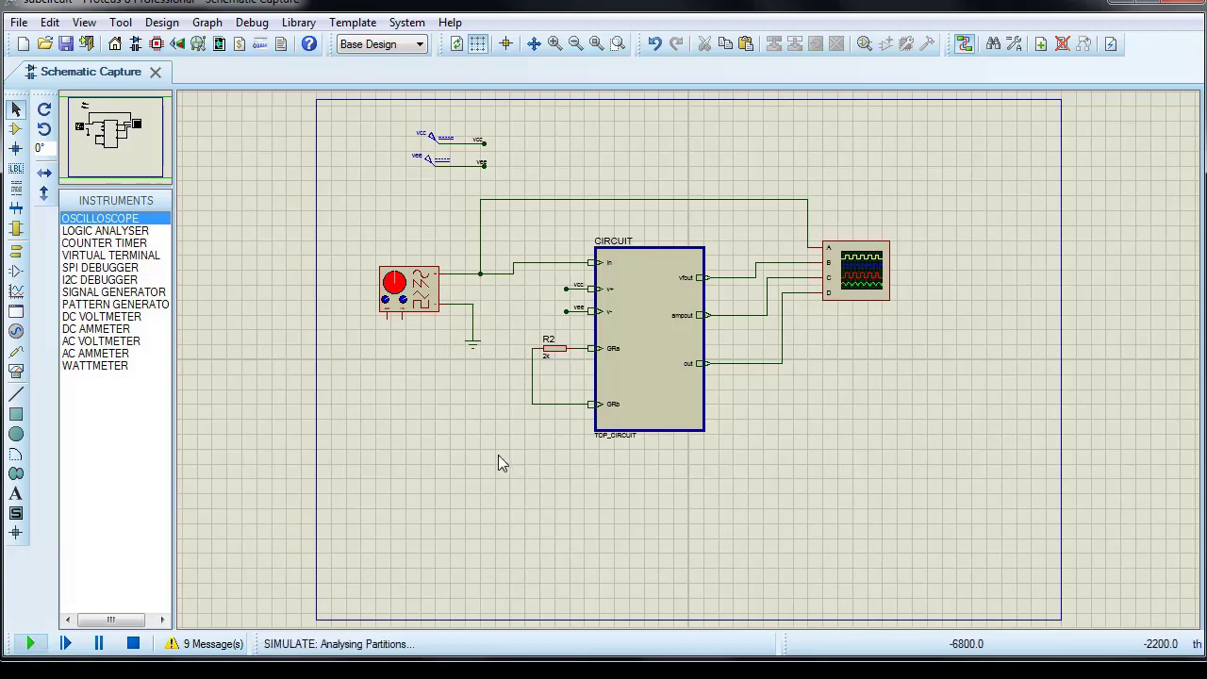